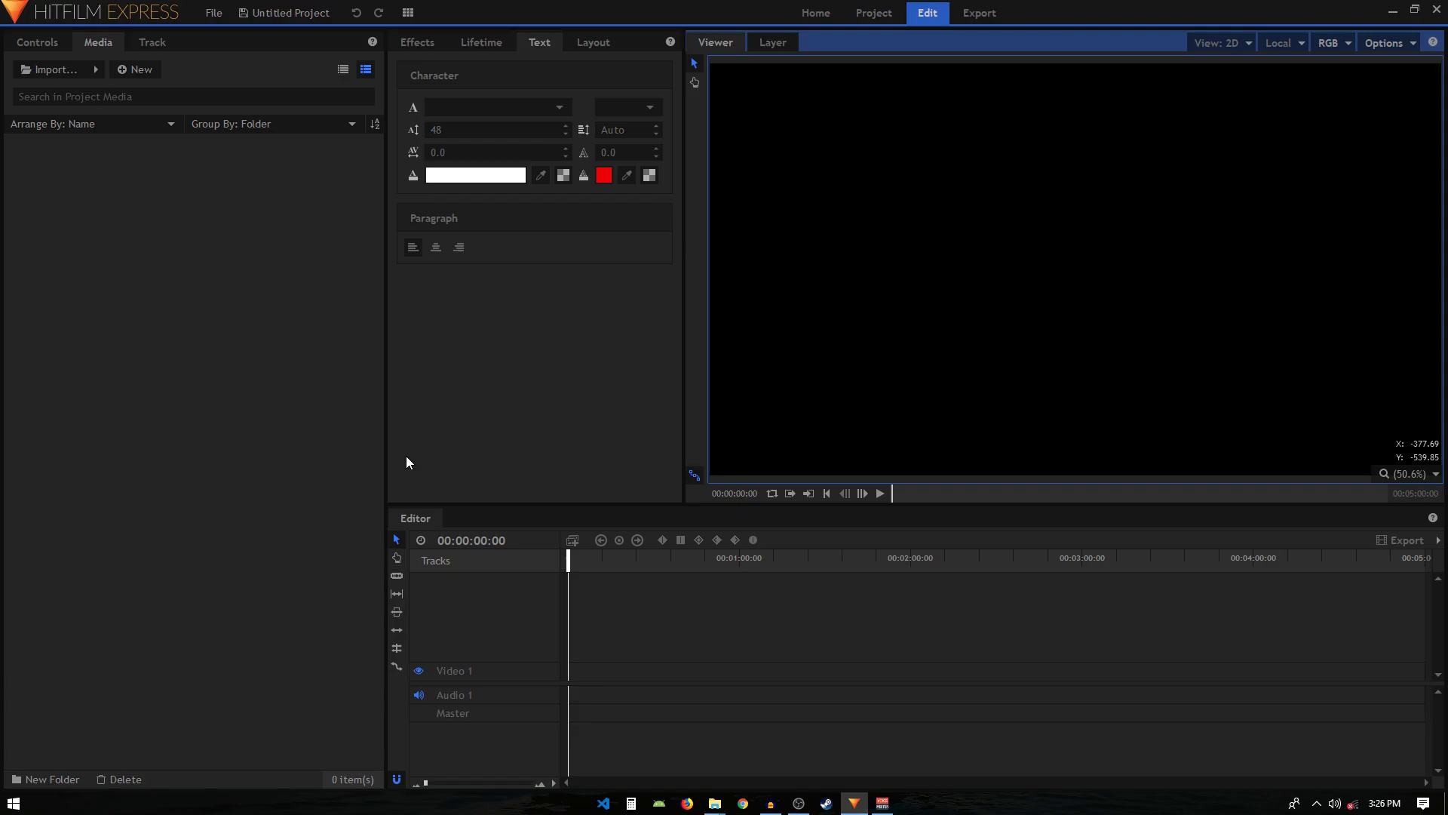
Step: Create a 6-second composite shot using the 1080p Full HD @ 30 fps template
click(136, 69)
click(152, 85)
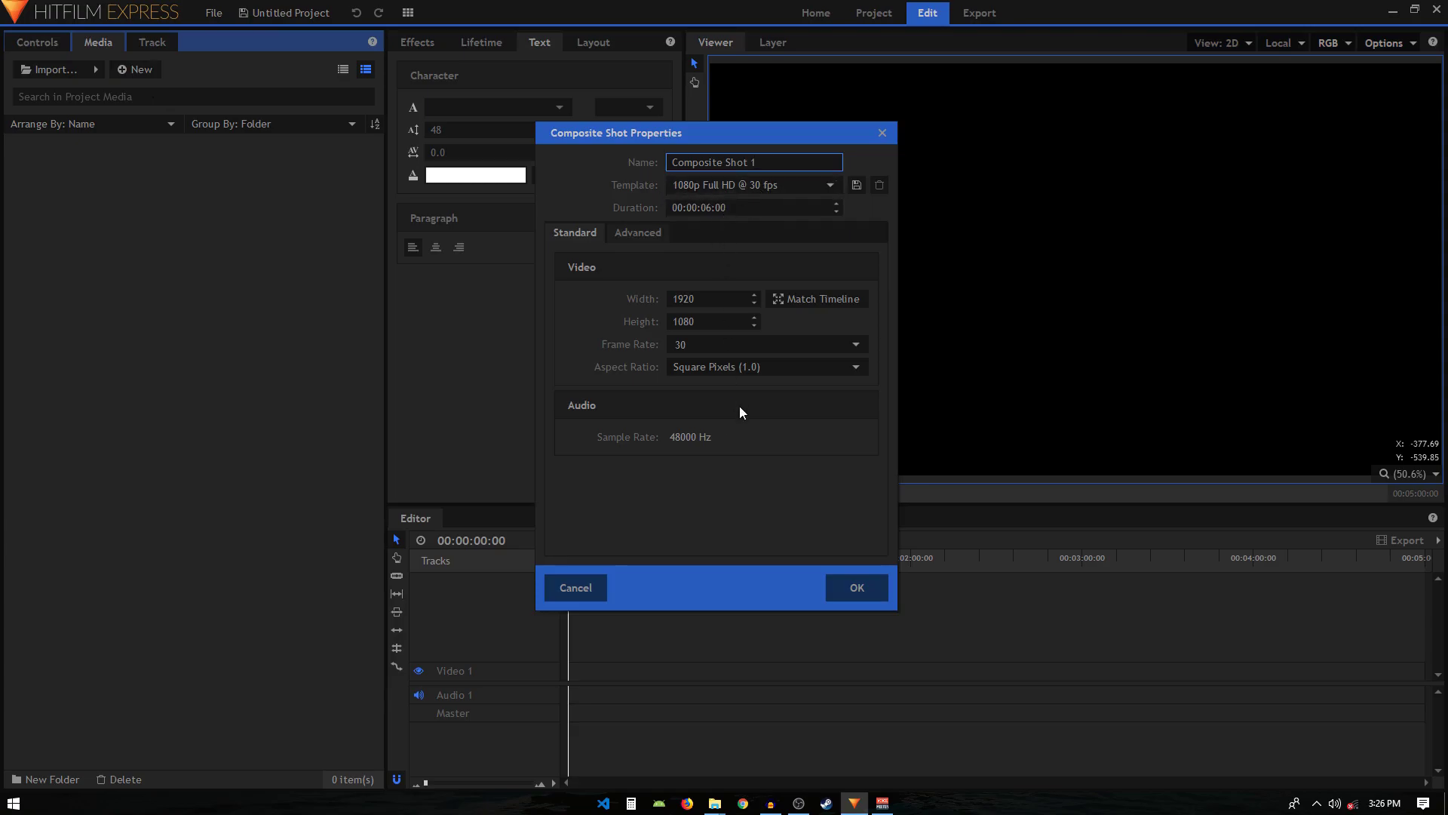
click(847, 595)
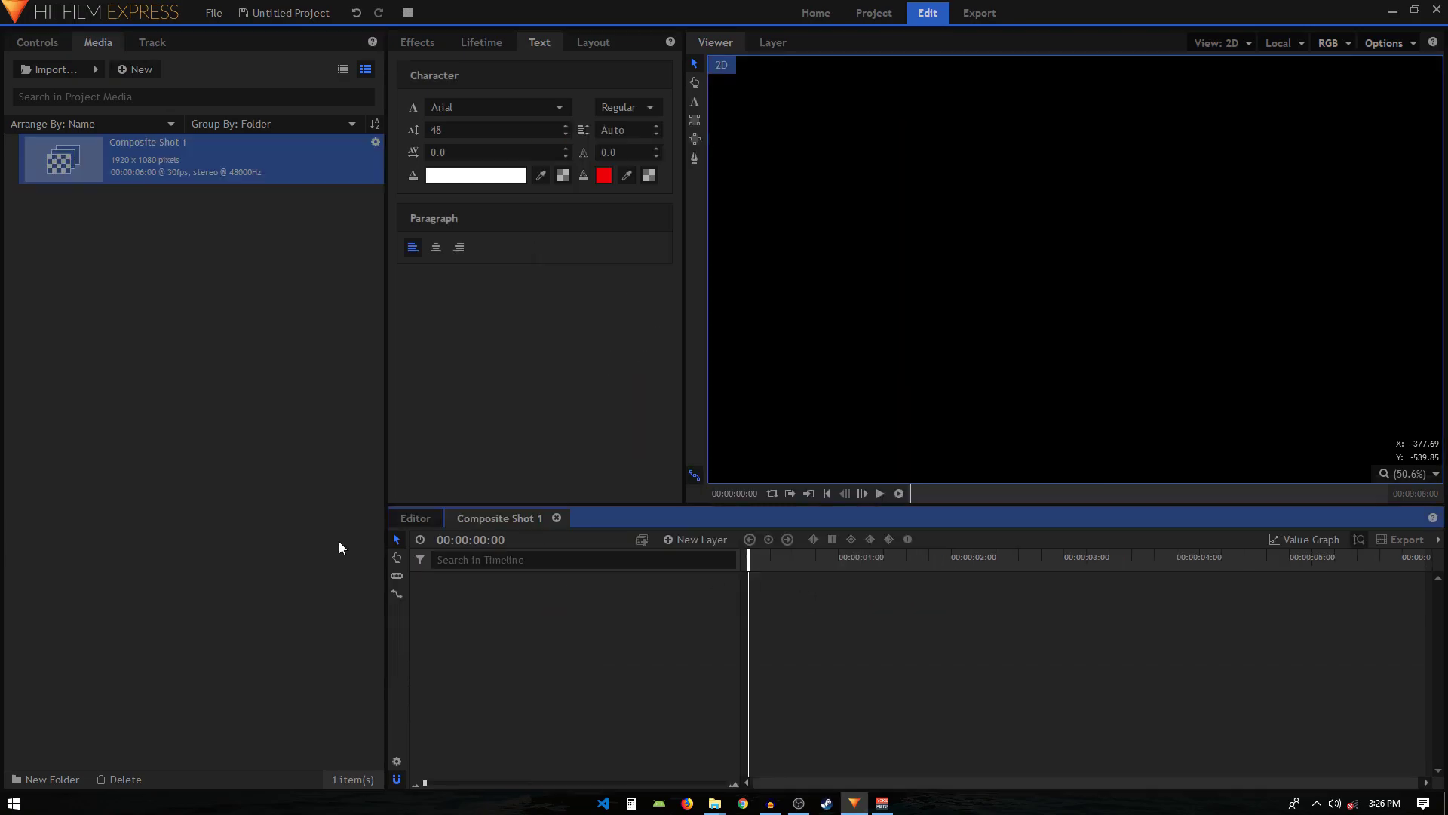
Step: Add a camera layer and a point layer to the composite shot
click(699, 542)
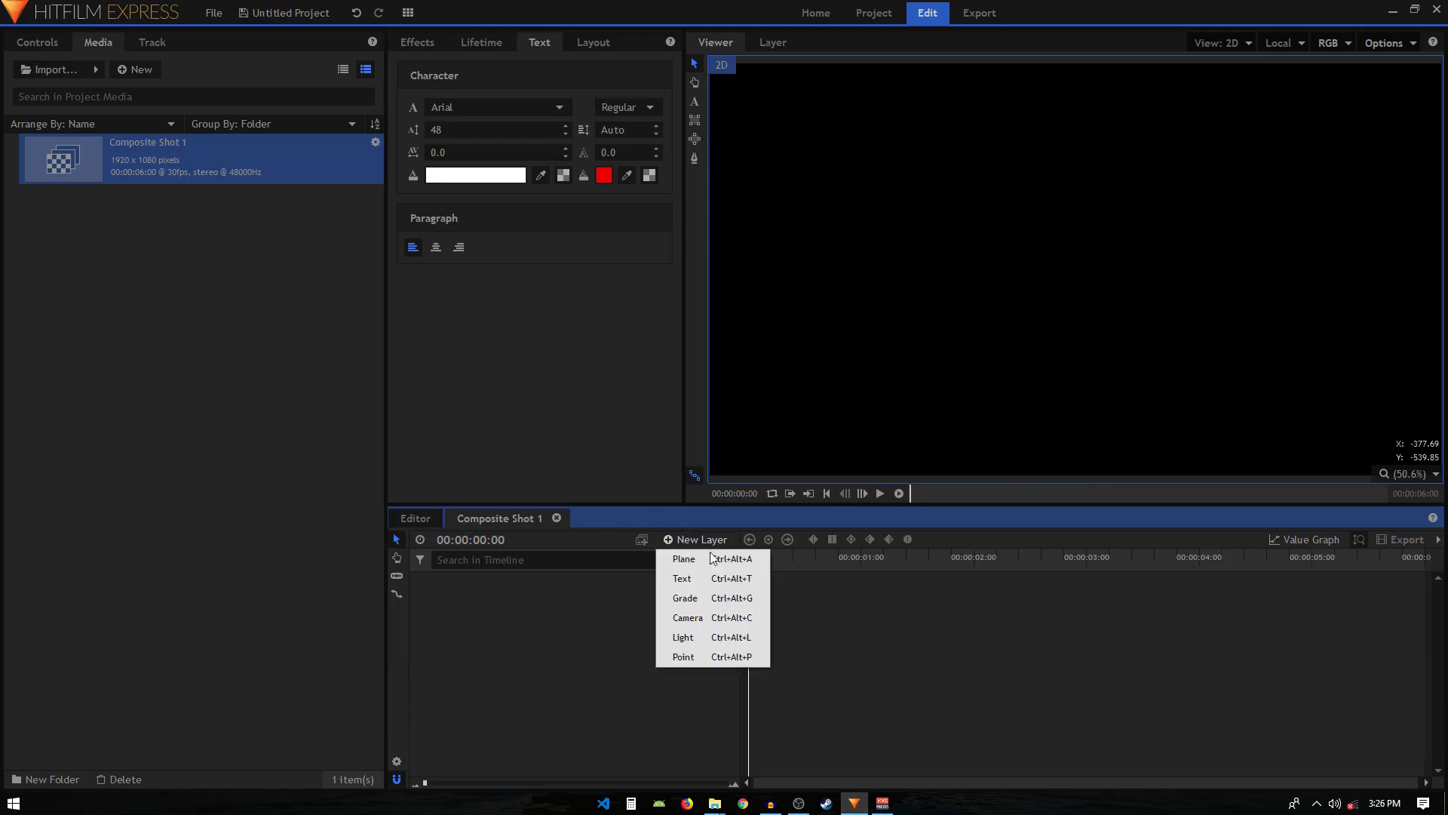
click(700, 618)
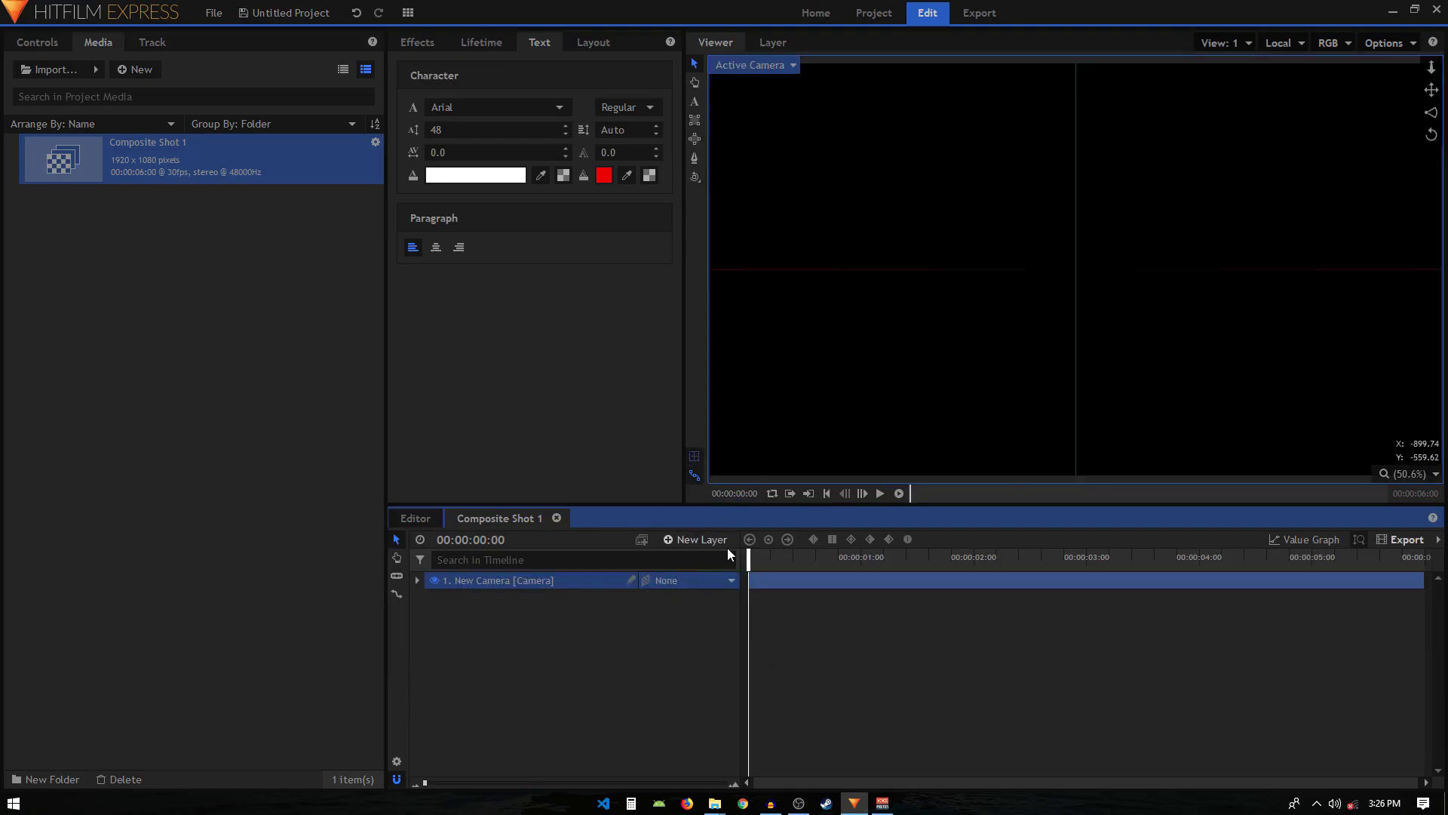
click(688, 540)
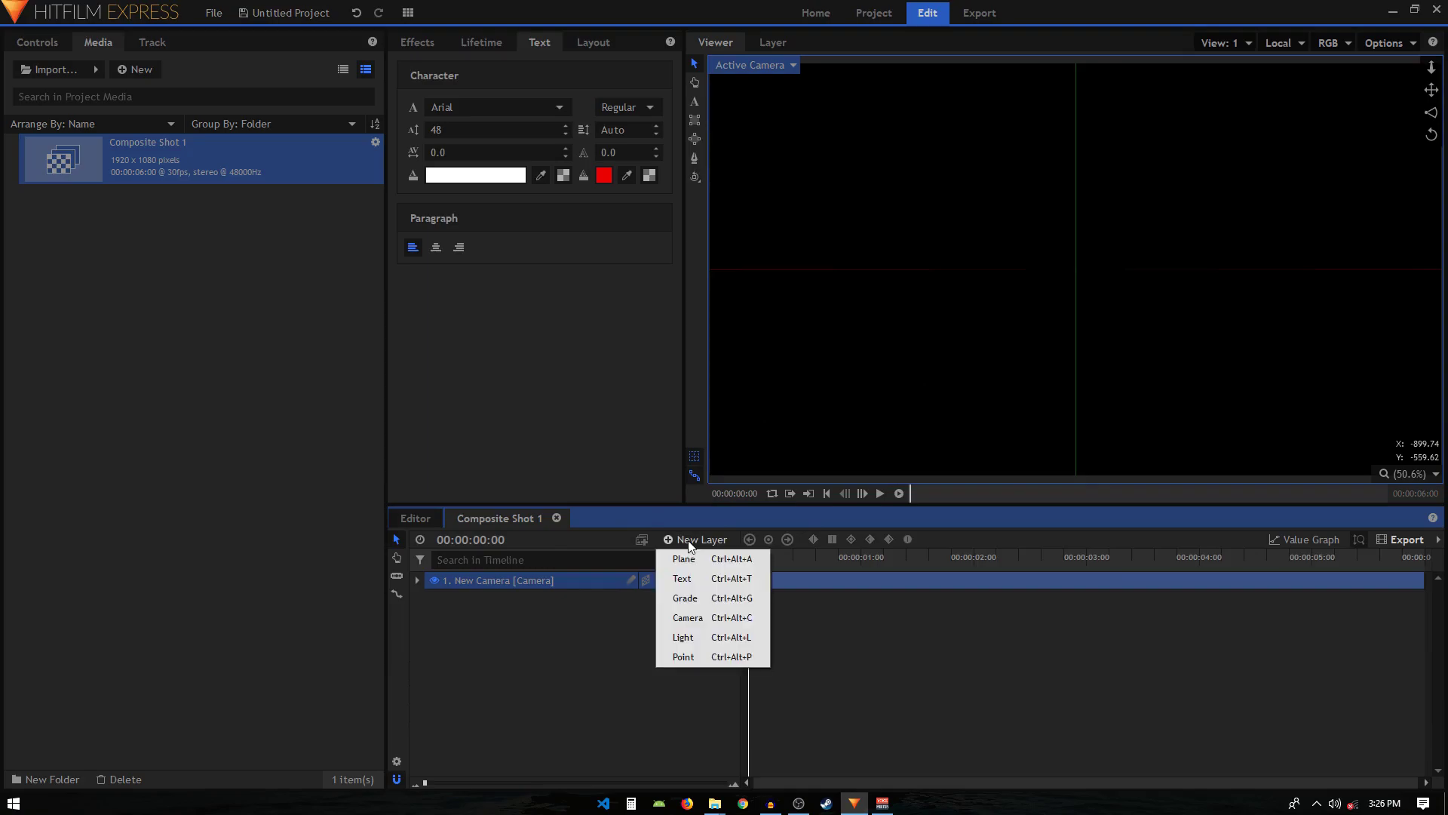
click(700, 651)
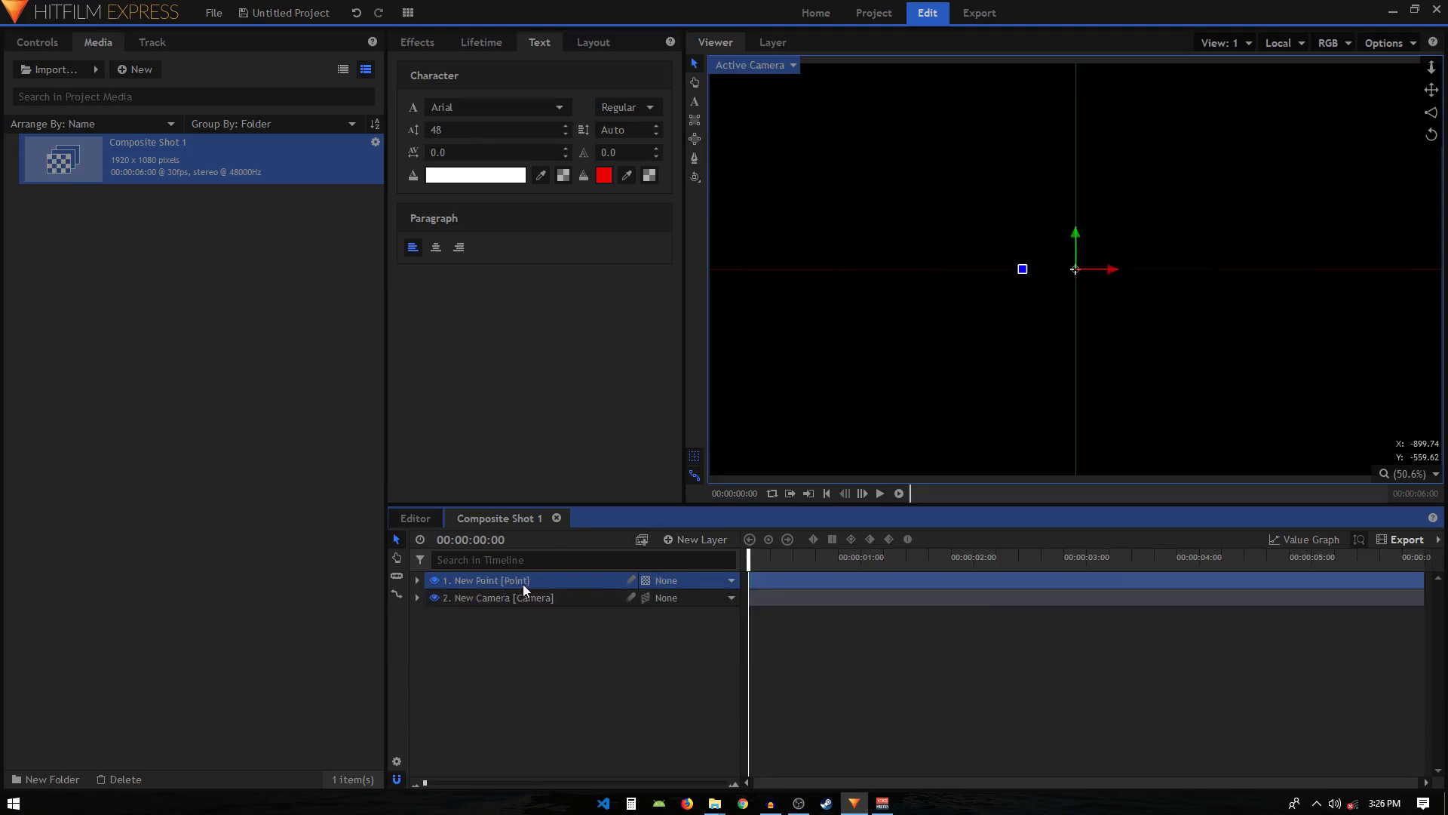
Step: Parent the camera layer to the point layer
click(670, 599)
click(697, 629)
click(568, 626)
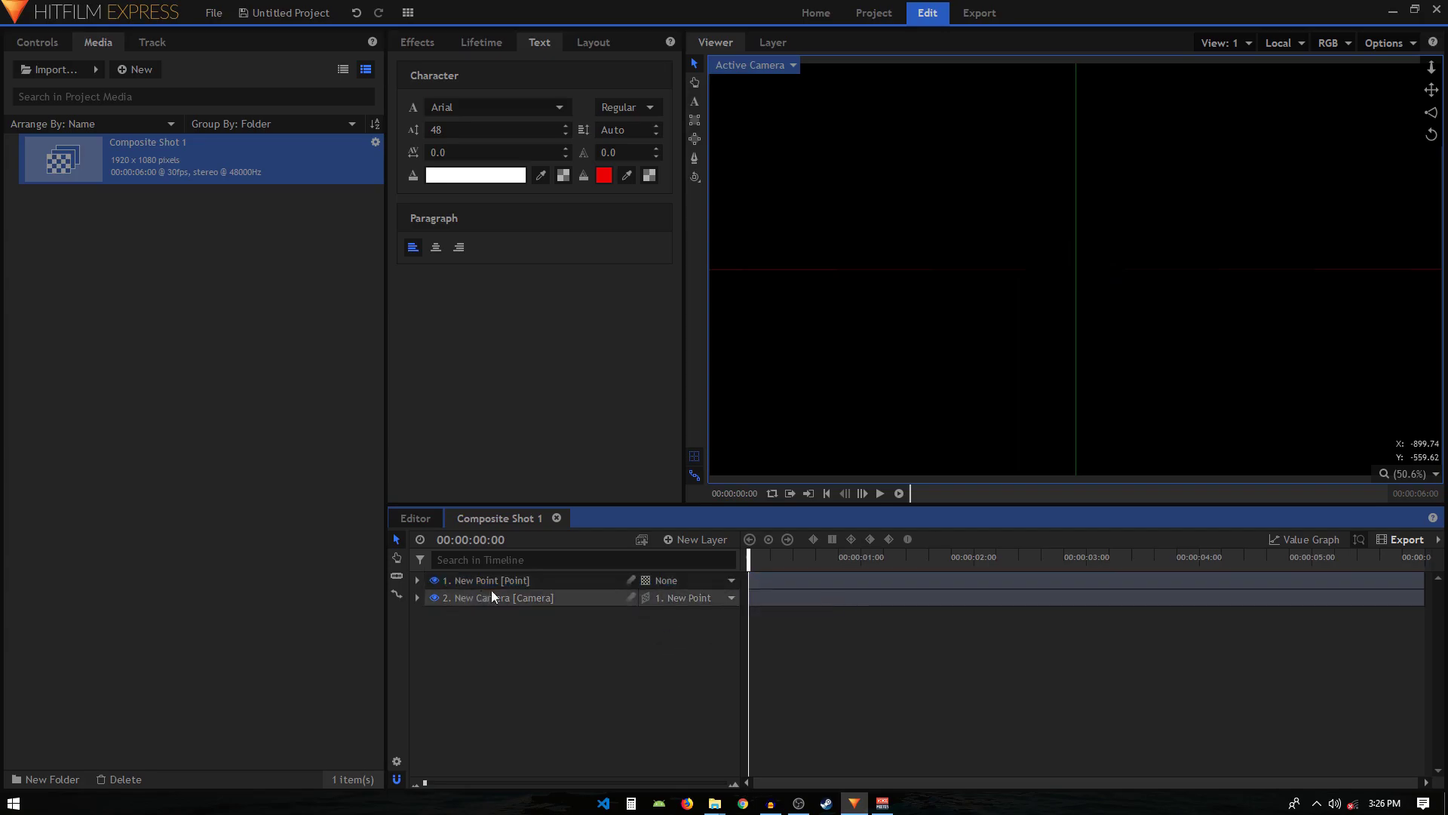
click(521, 583)
scroll(1002, 317, down, 1)
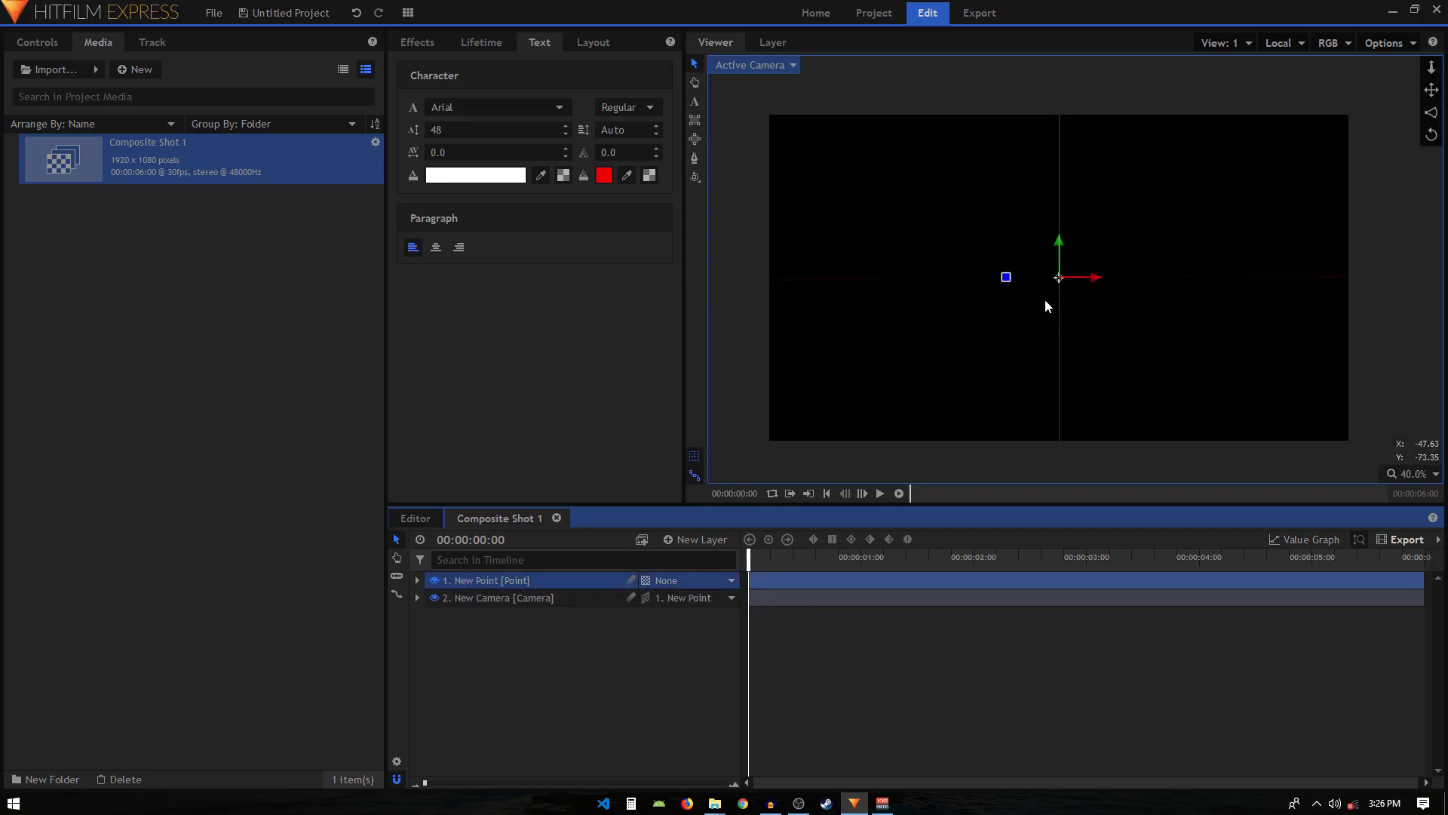
drag(1044, 301, 1040, 304)
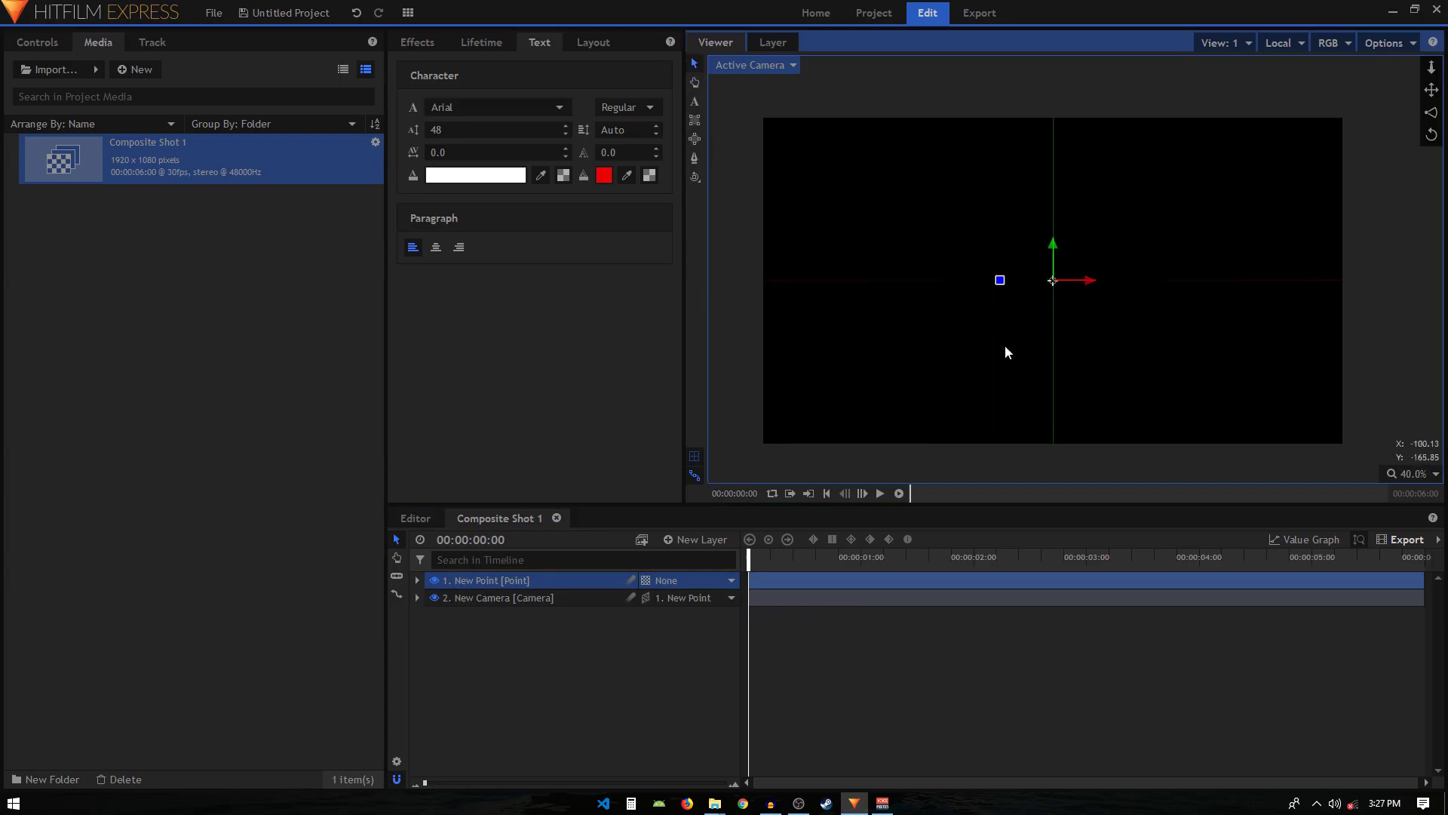
click(519, 598)
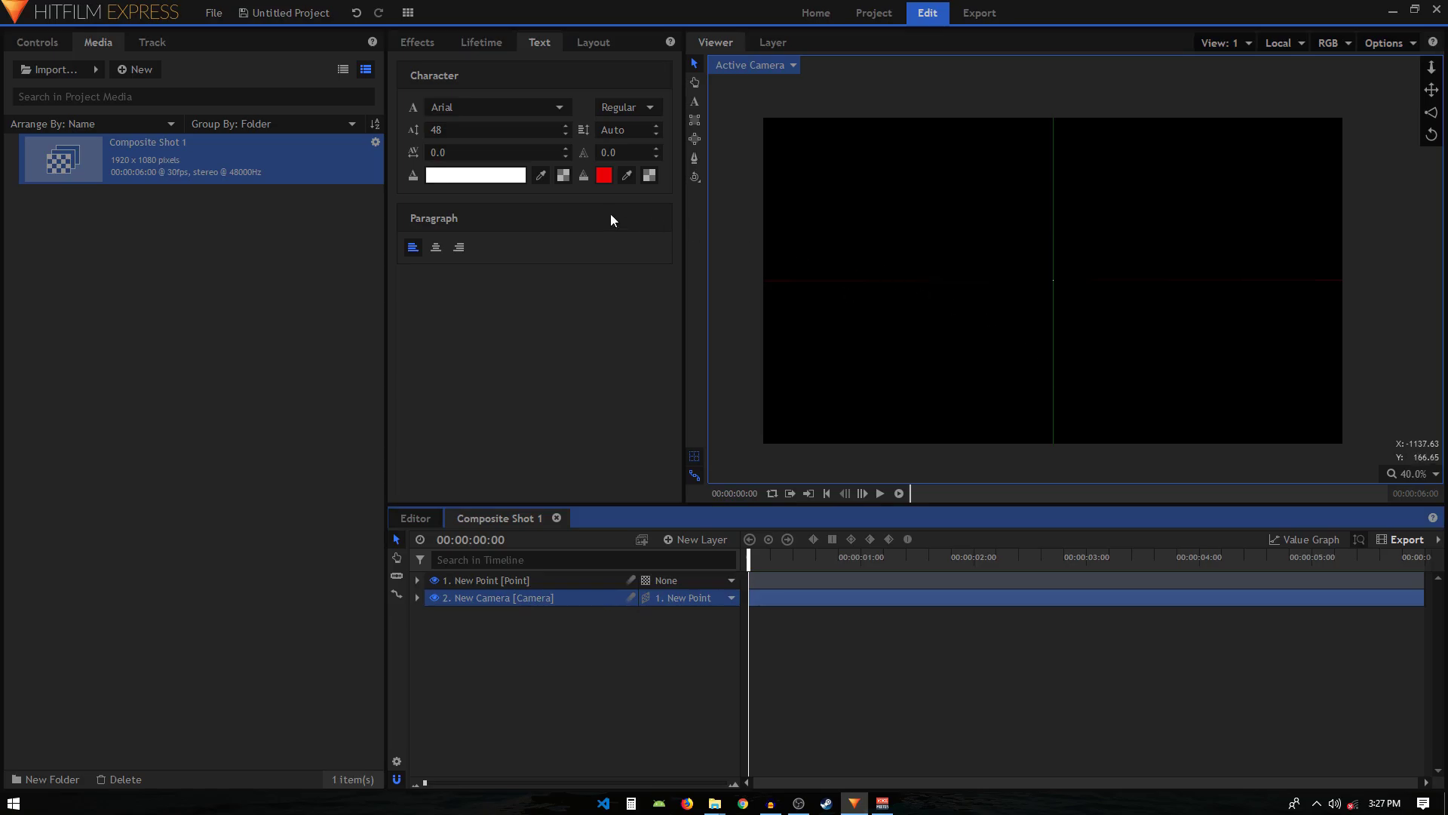
Step: Add a text layer with a width of 1920 and the default height of 400
click(702, 540)
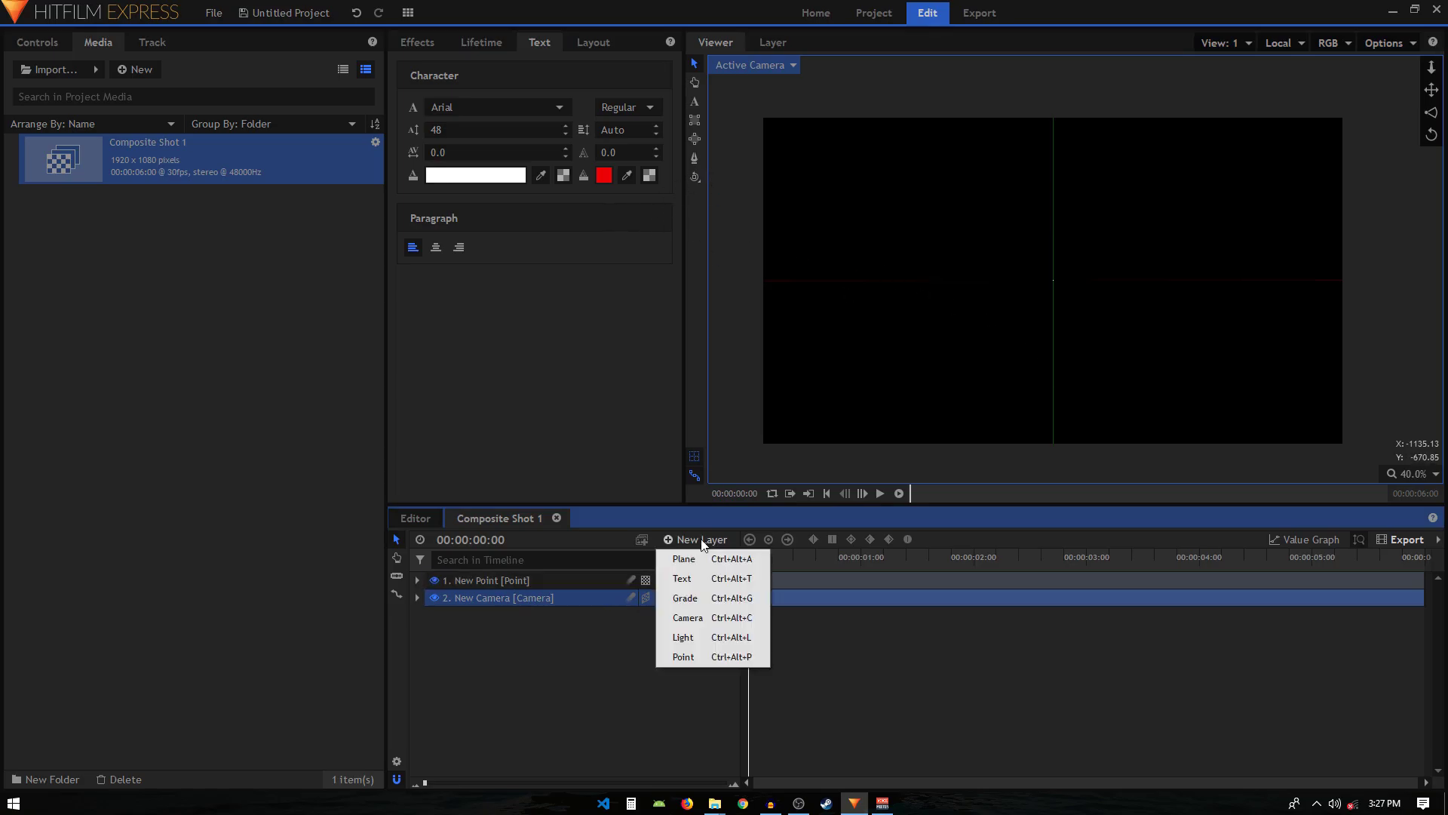
click(694, 577)
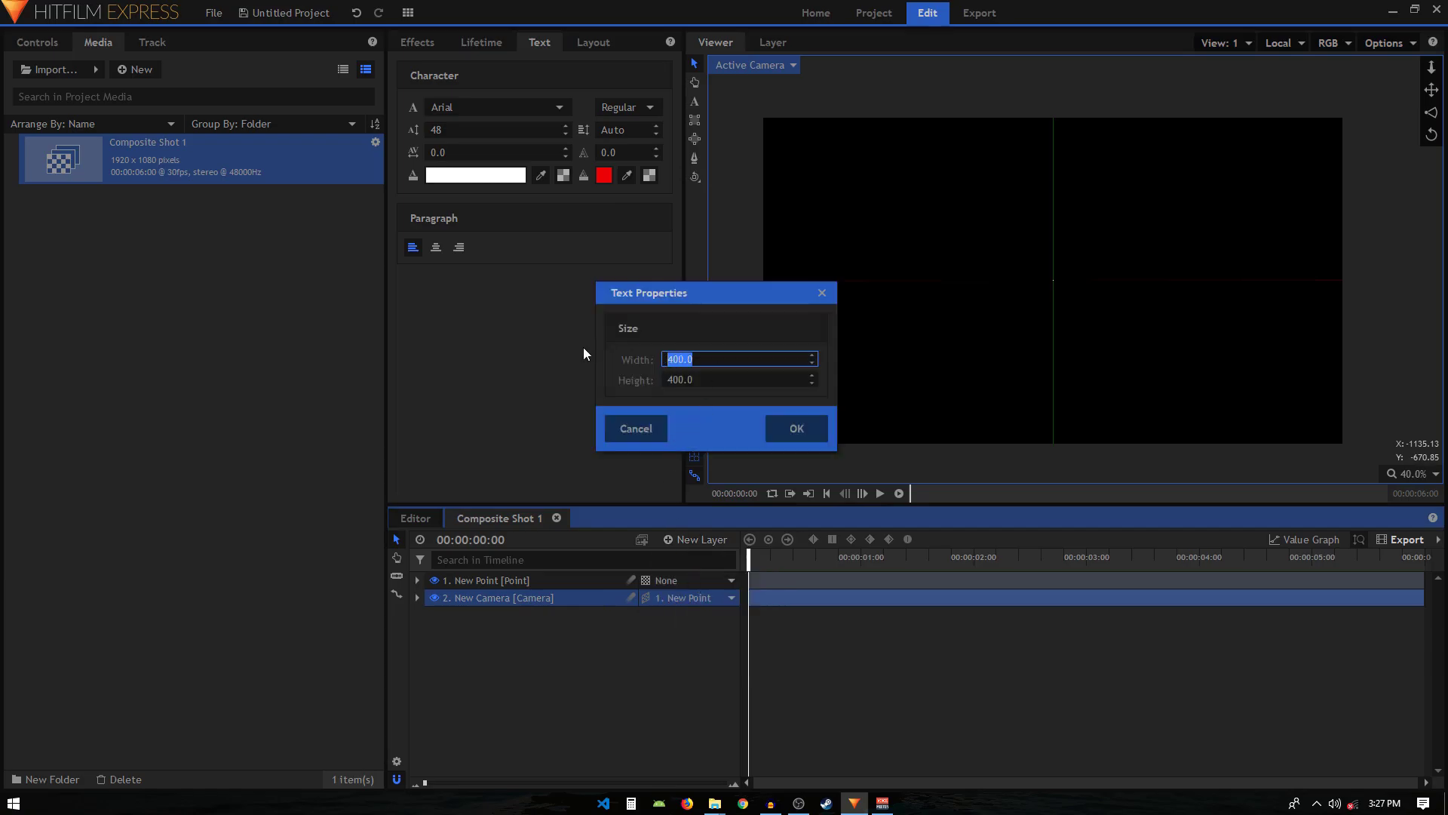
text(1920)
key(Return)
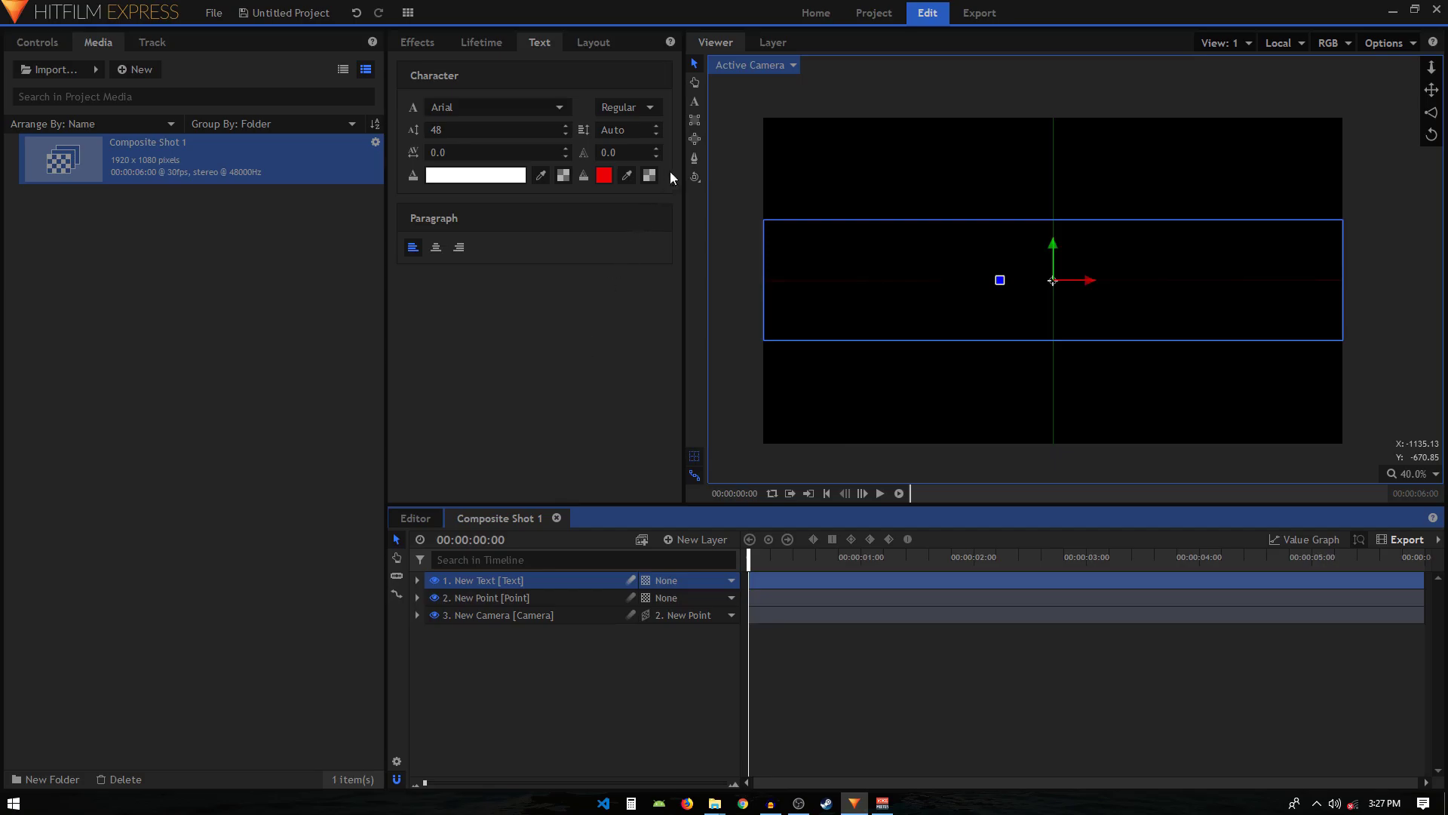
Step: Enter the text ONLY in the text layer and format it in the Bebas font with centred alignment
click(695, 102)
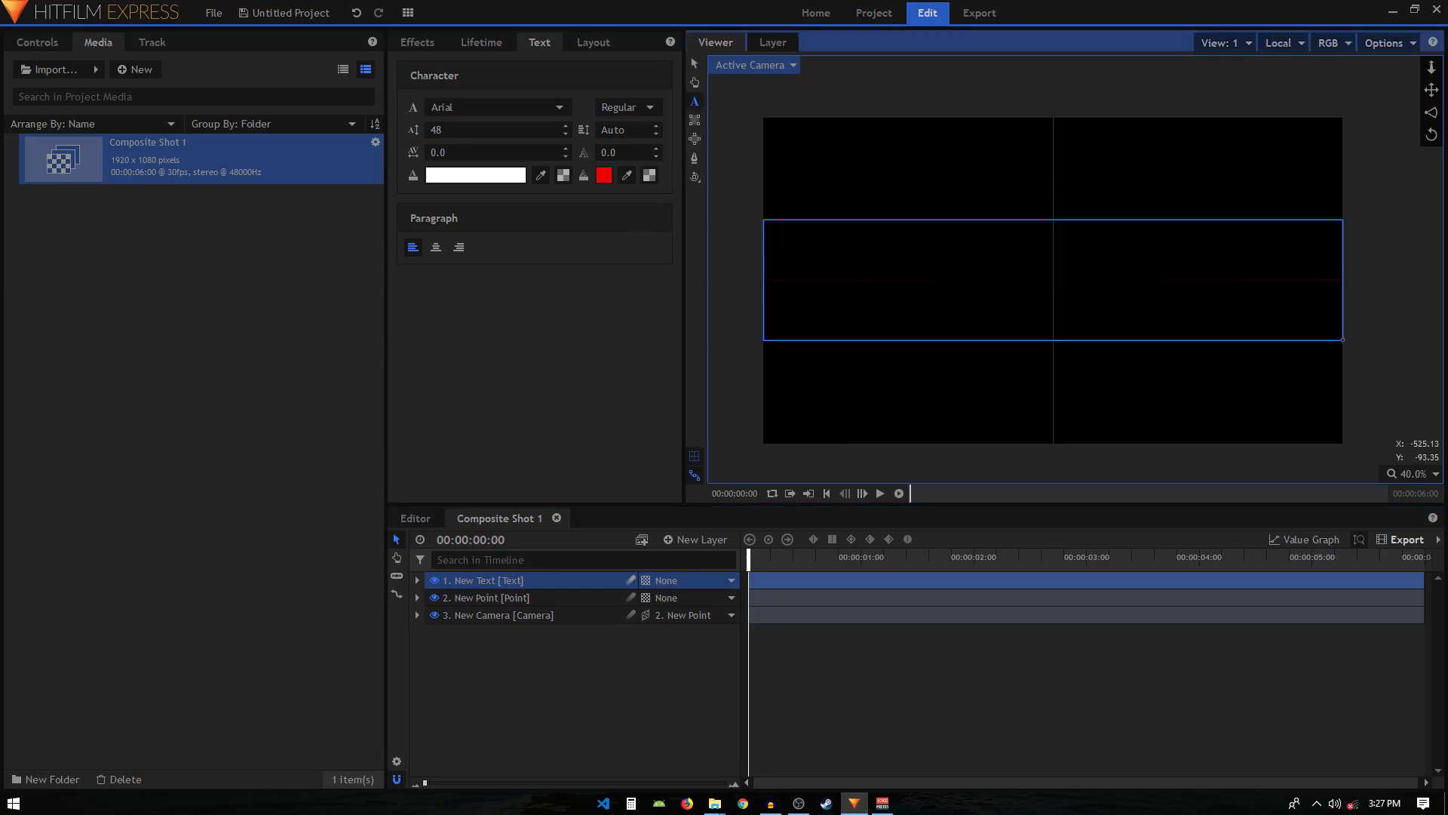
text(ONLY)
key(ctrl+a)
click(453, 108)
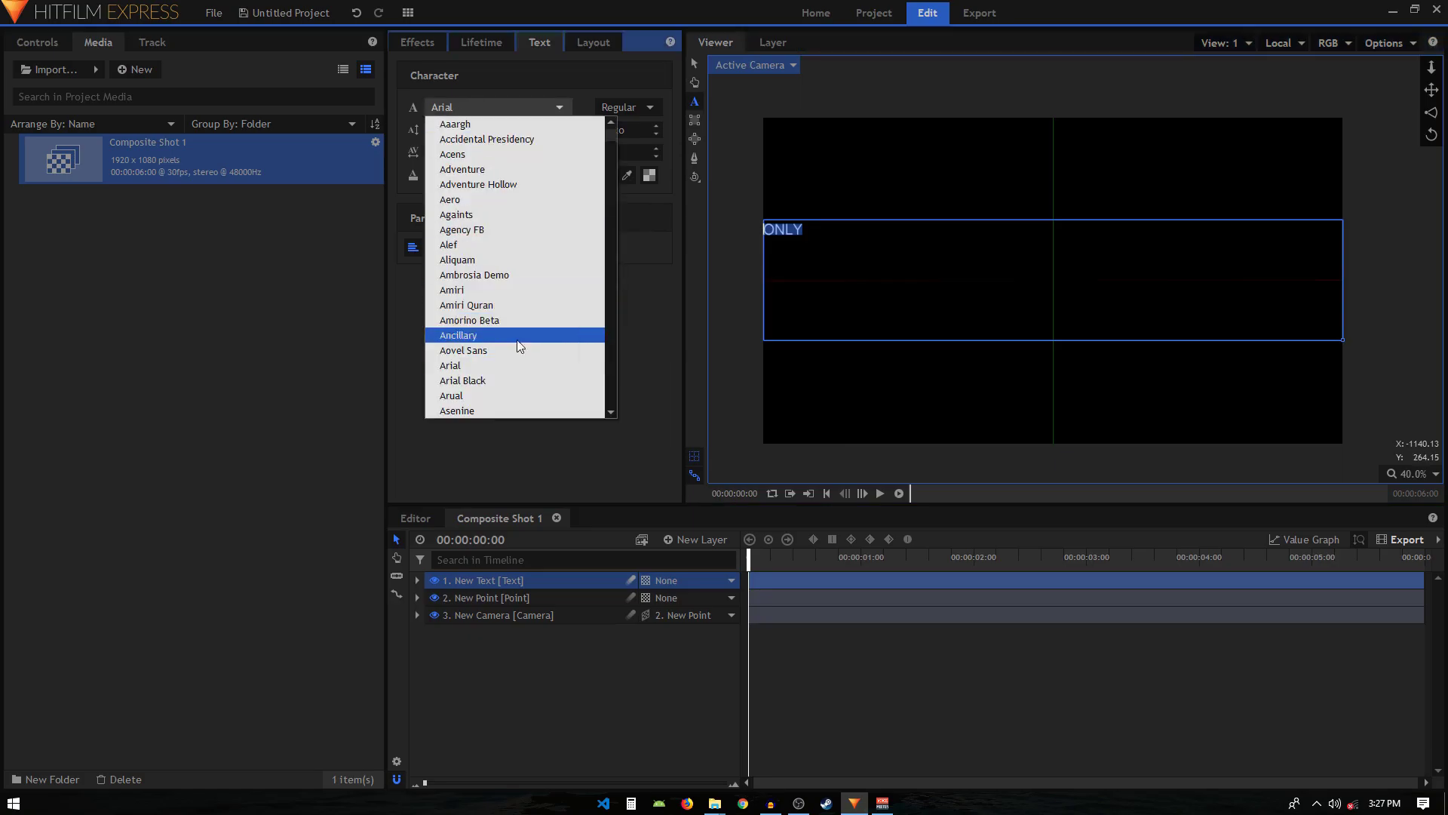
scroll(473, 408, down, 4)
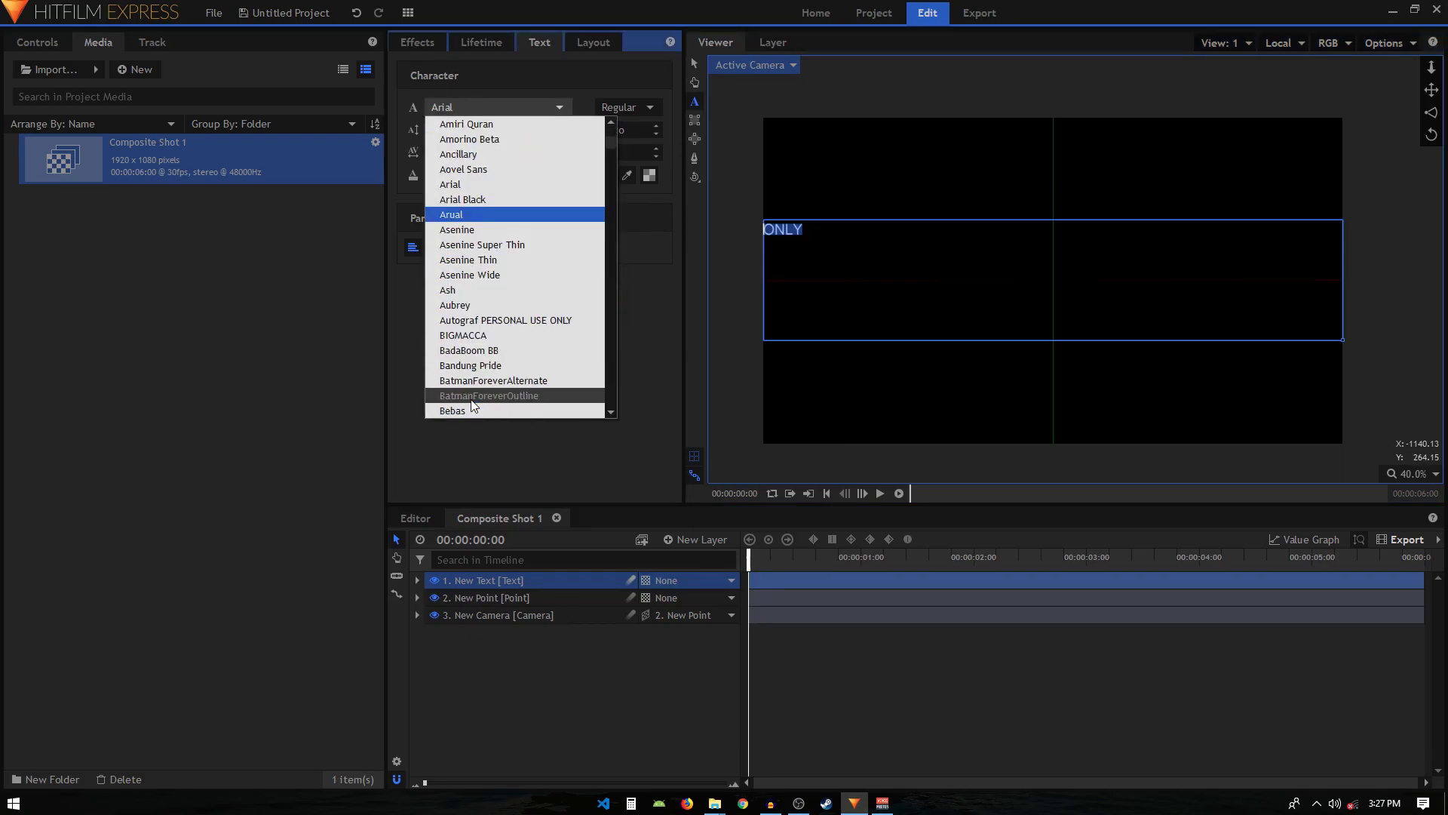
click(471, 409)
click(436, 247)
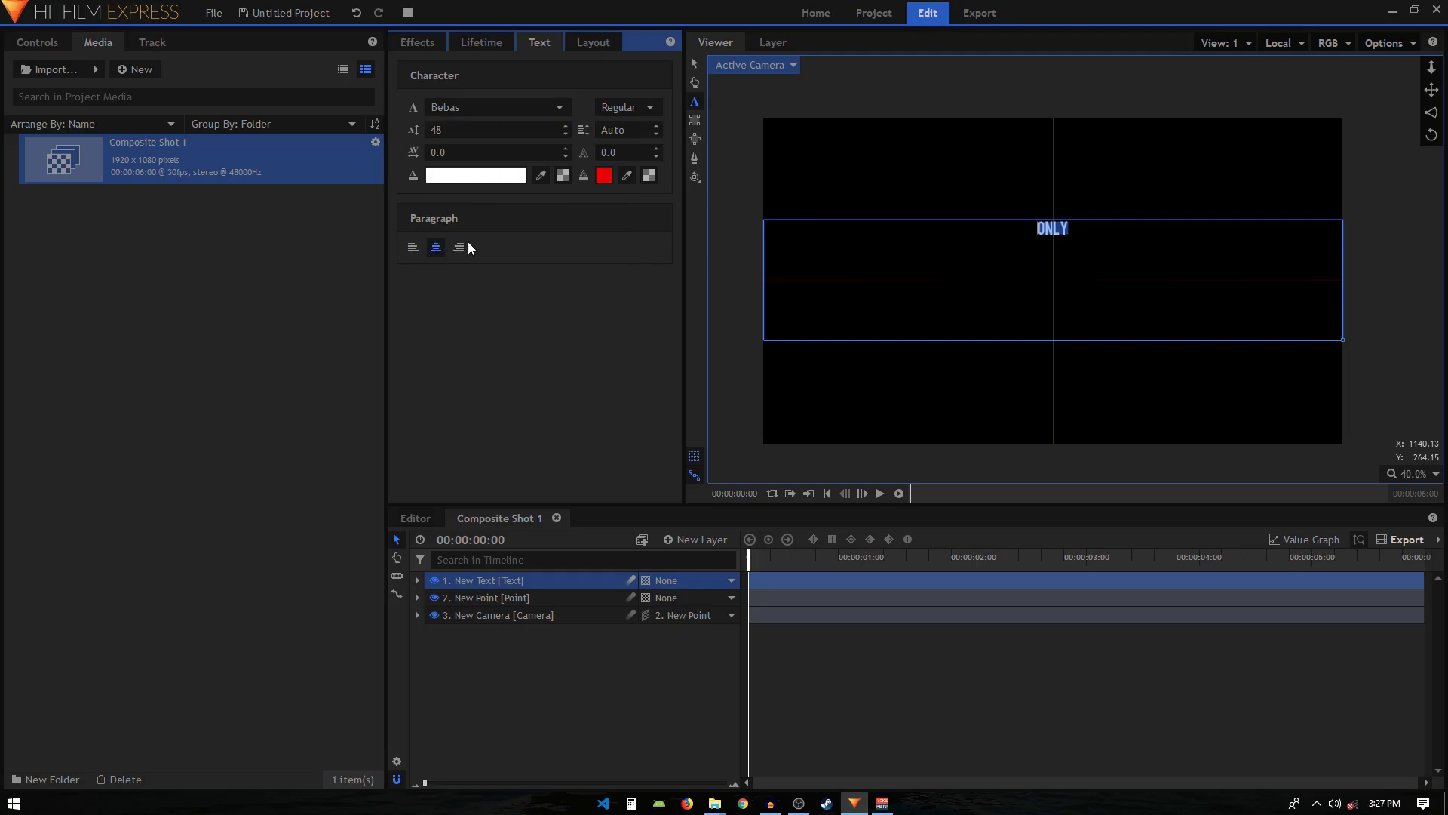
Step: Set the font size of the ONLY text to 250 and return to the selection tool
drag(455, 129, 562, 130)
click(445, 130)
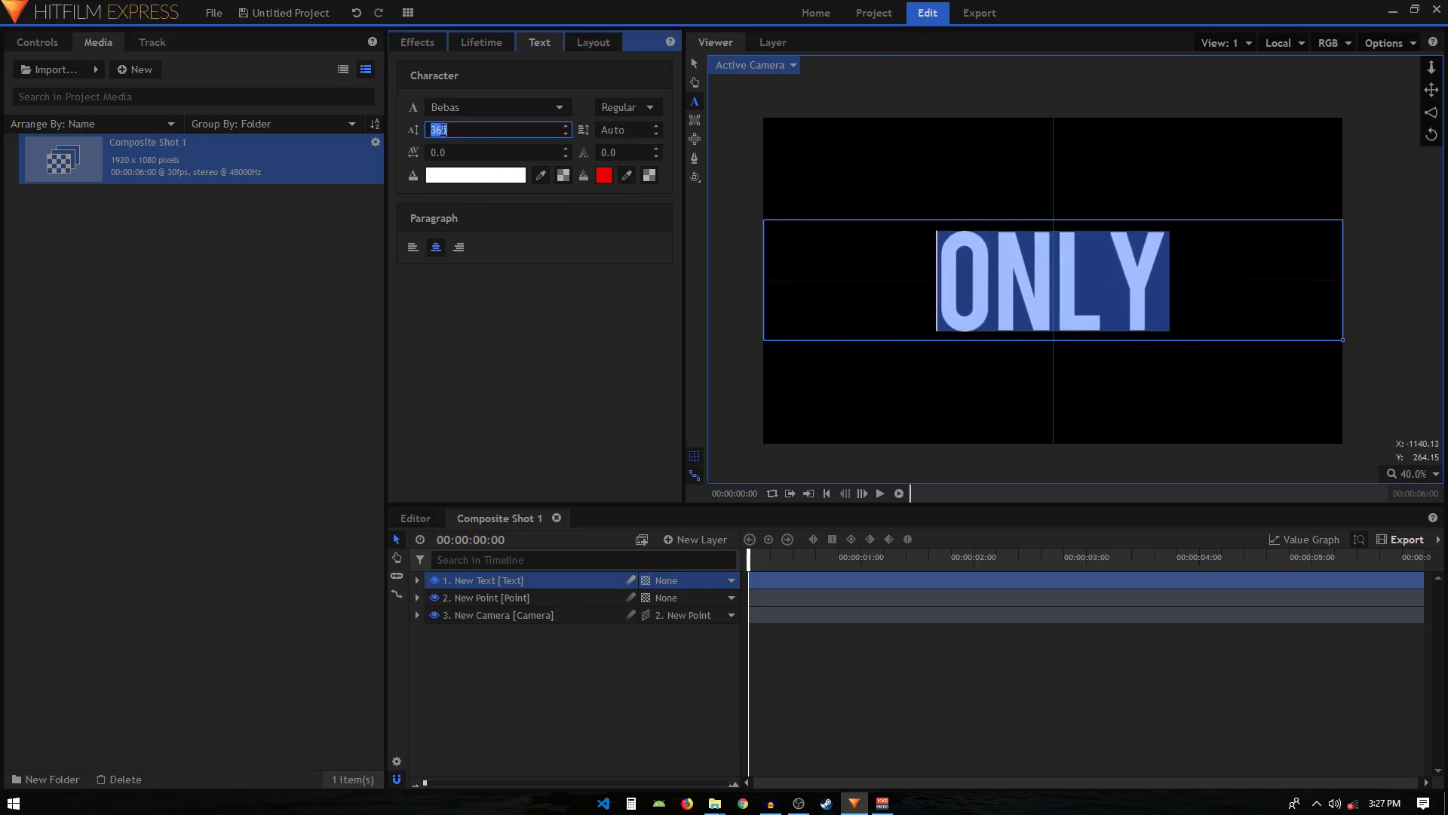
text(250)
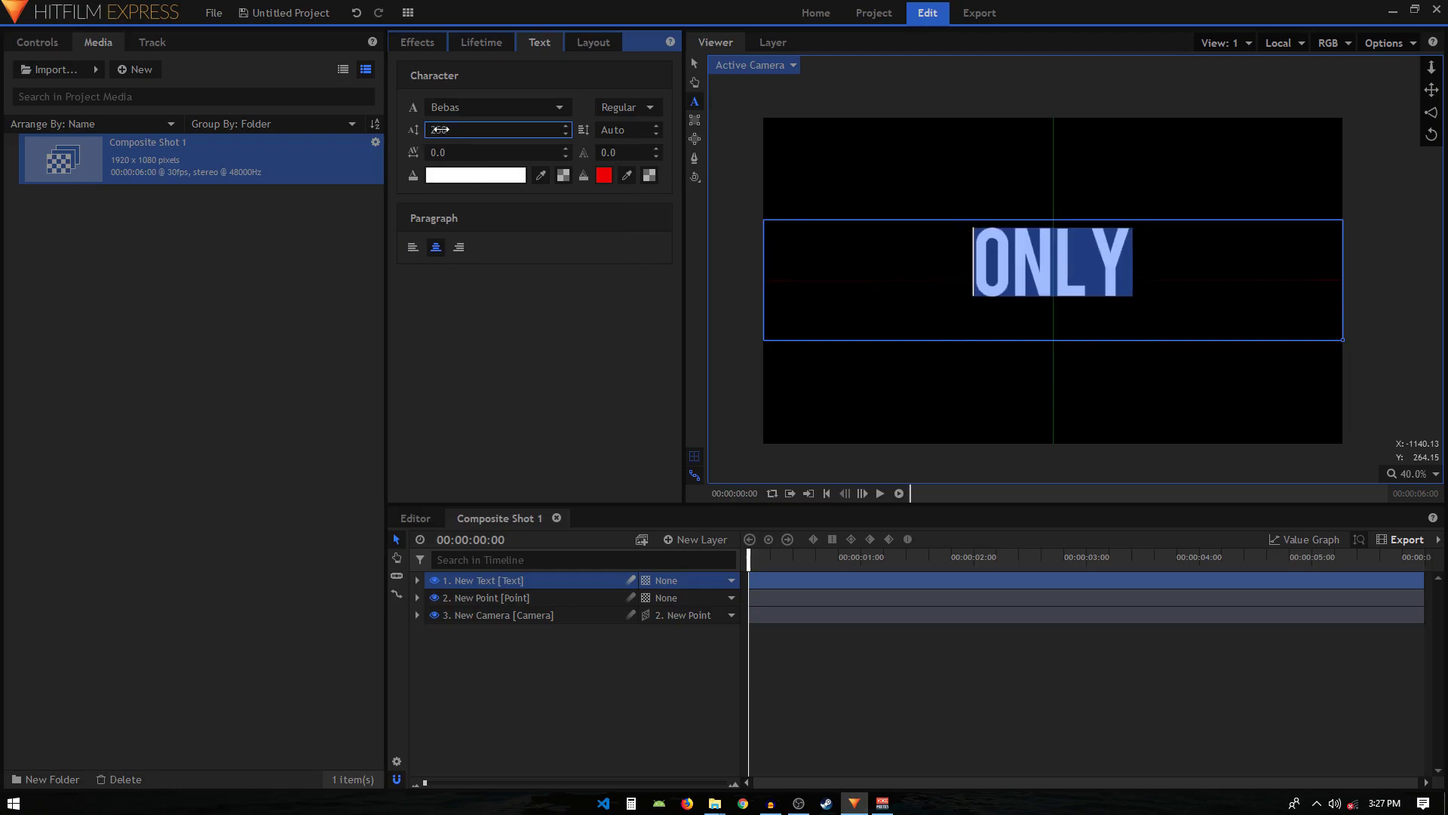
click(488, 581)
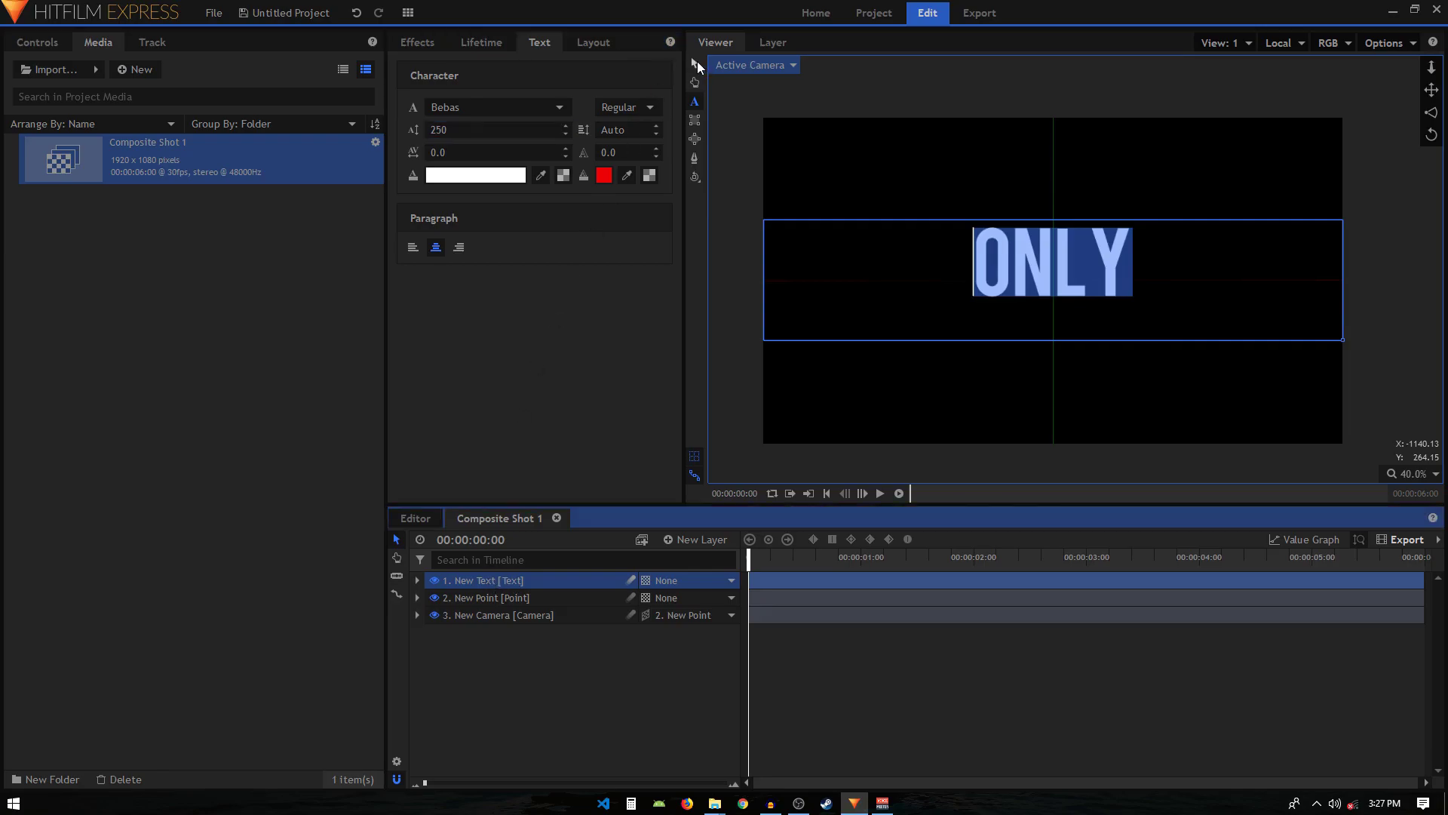
click(695, 63)
Step: Change the viewer's background color to purple #aa55ff
scroll(1061, 300, up, 2)
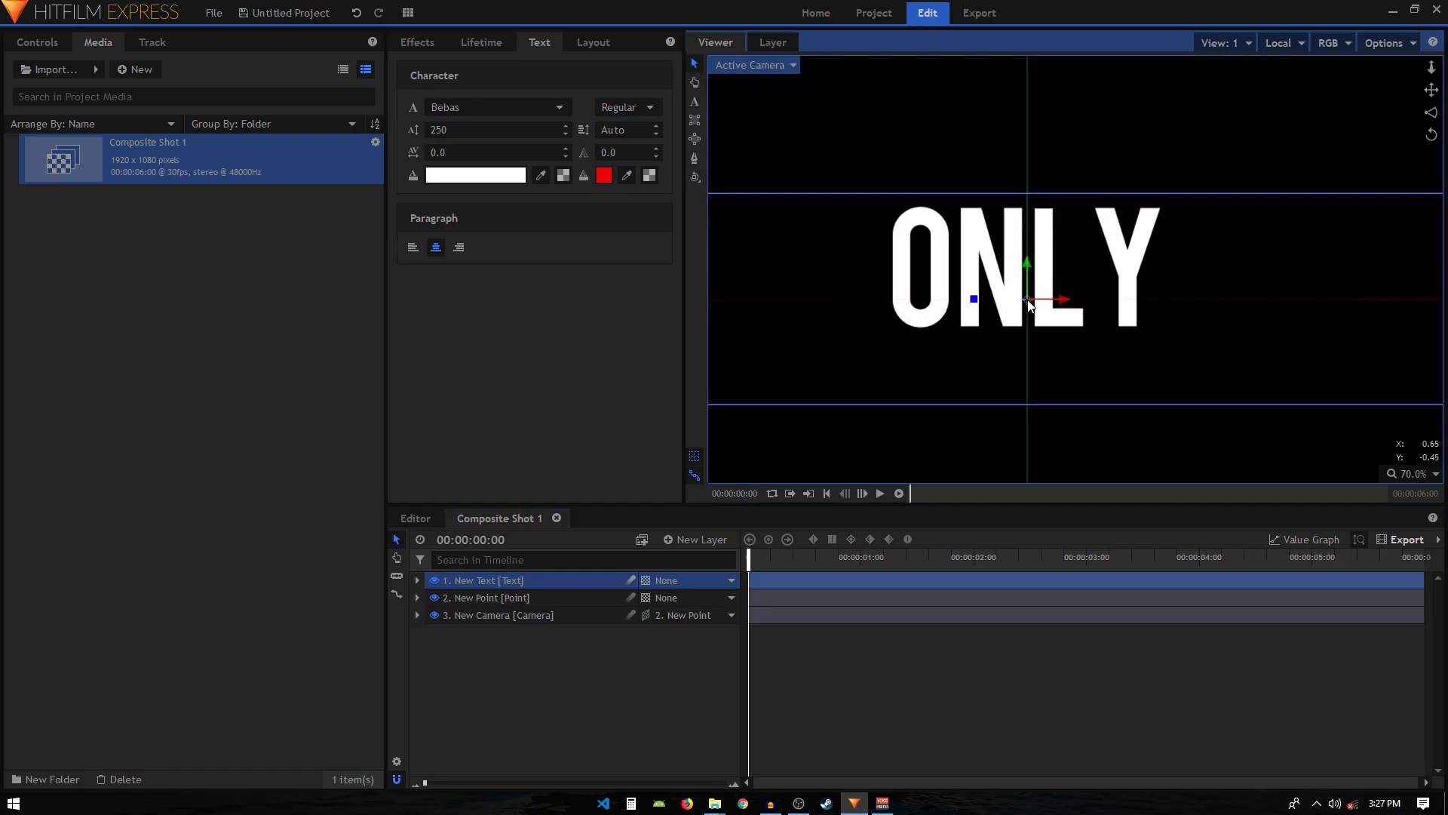
scroll(1030, 302, down, 1)
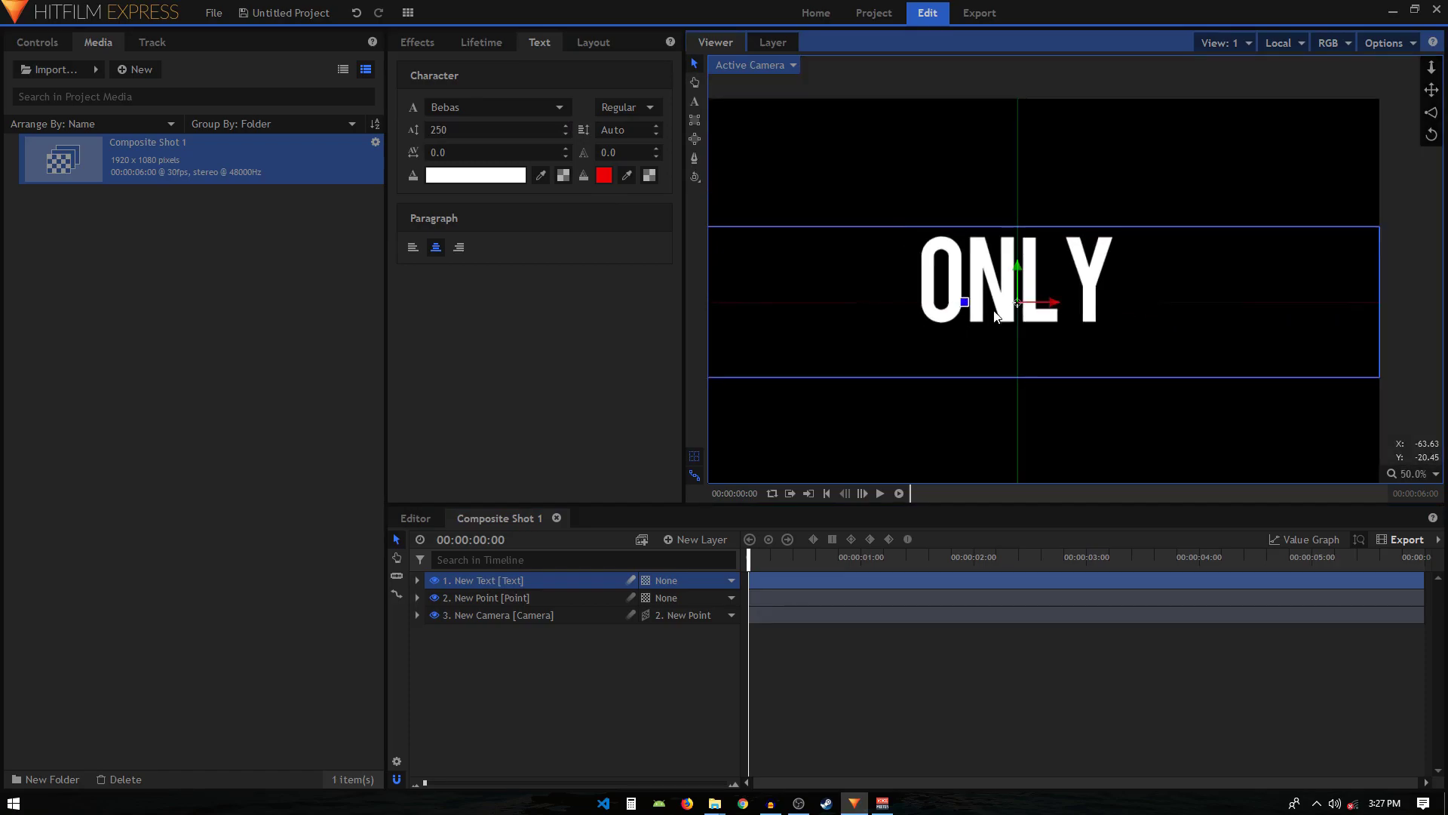
click(1383, 43)
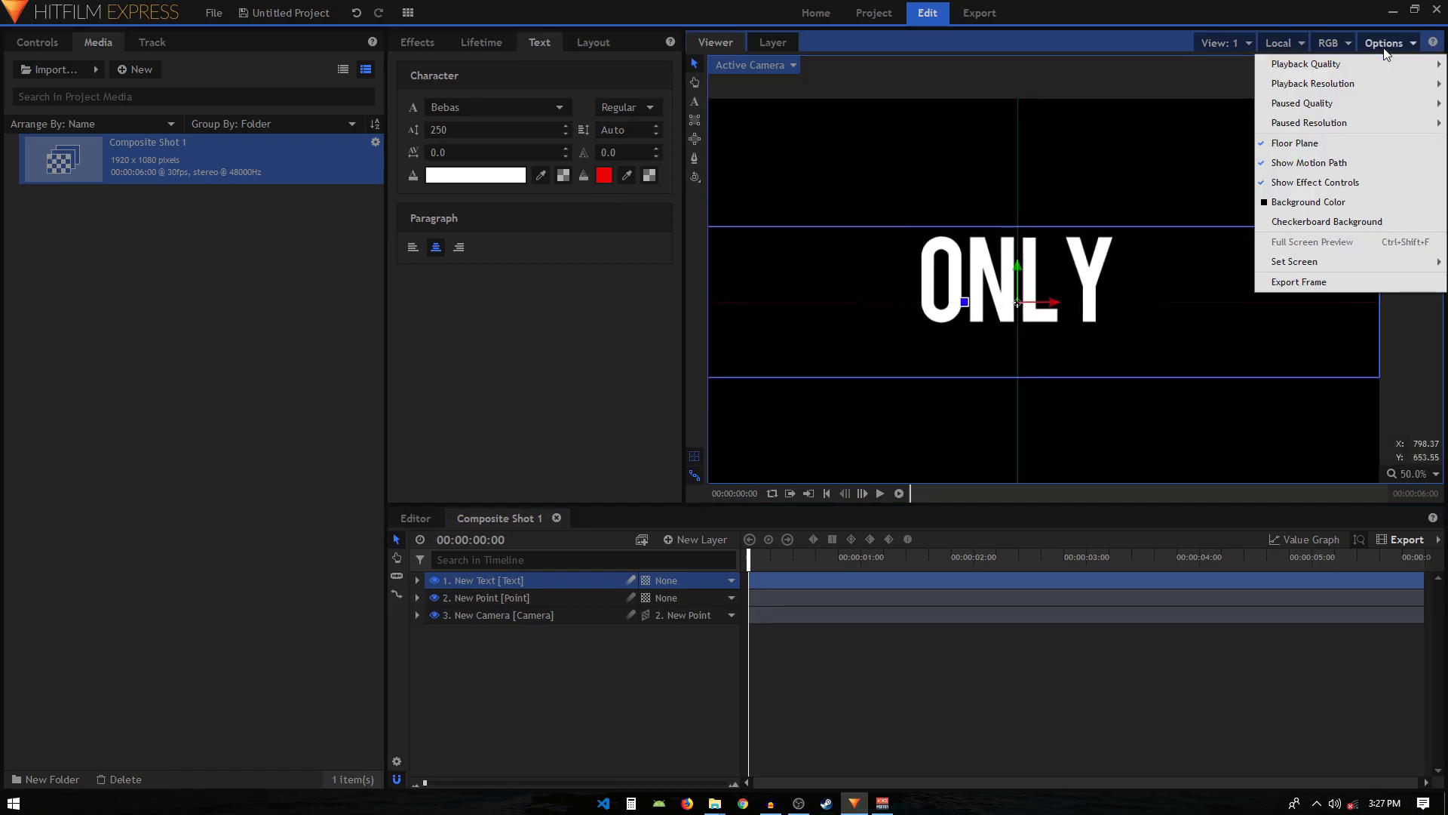
click(1306, 206)
click(609, 316)
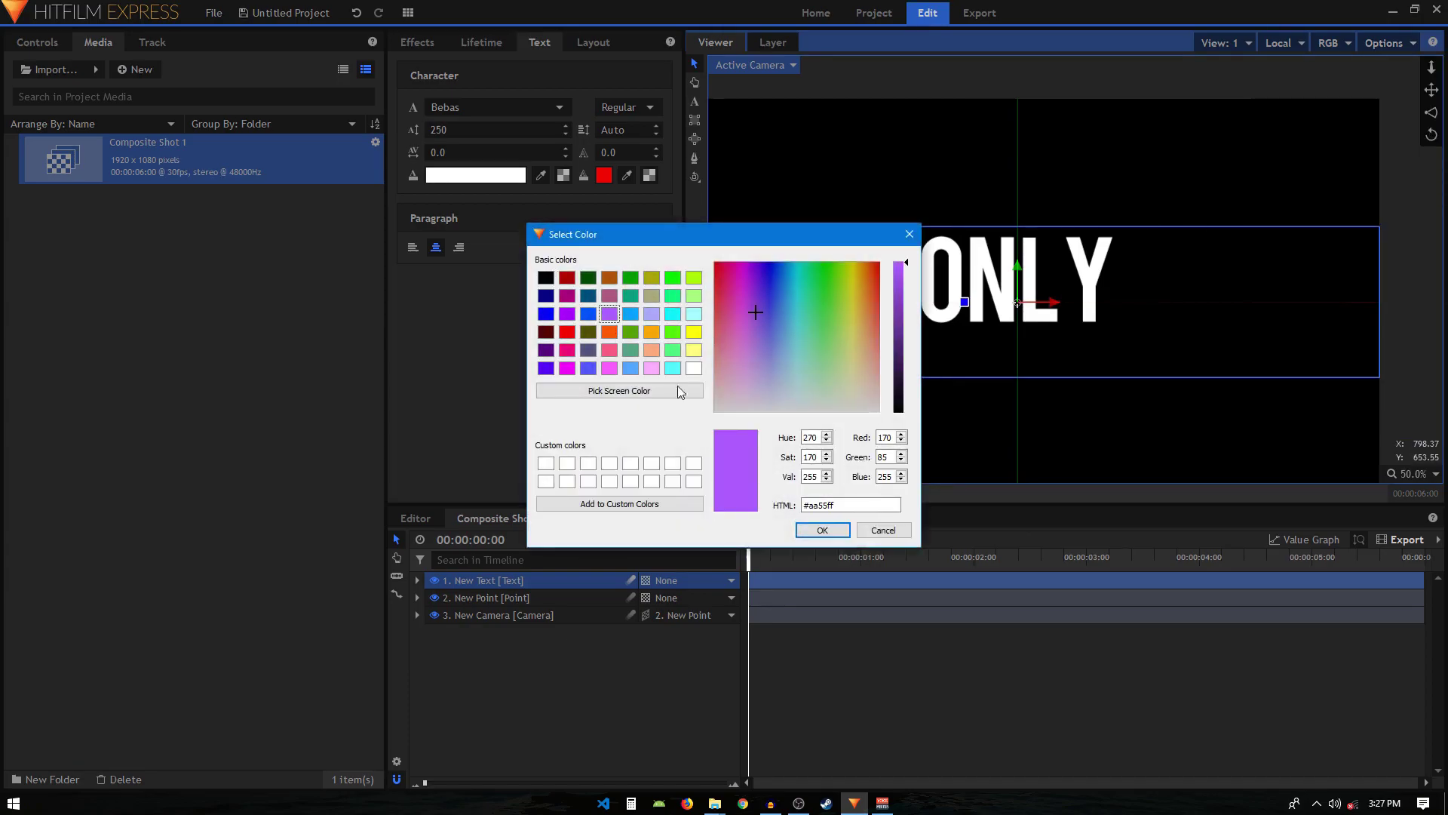
click(823, 529)
Step: Move the ONLY text straight up to a Y position of about 54, so the letters' base meets the horizontal axis
scroll(994, 311, up, 2)
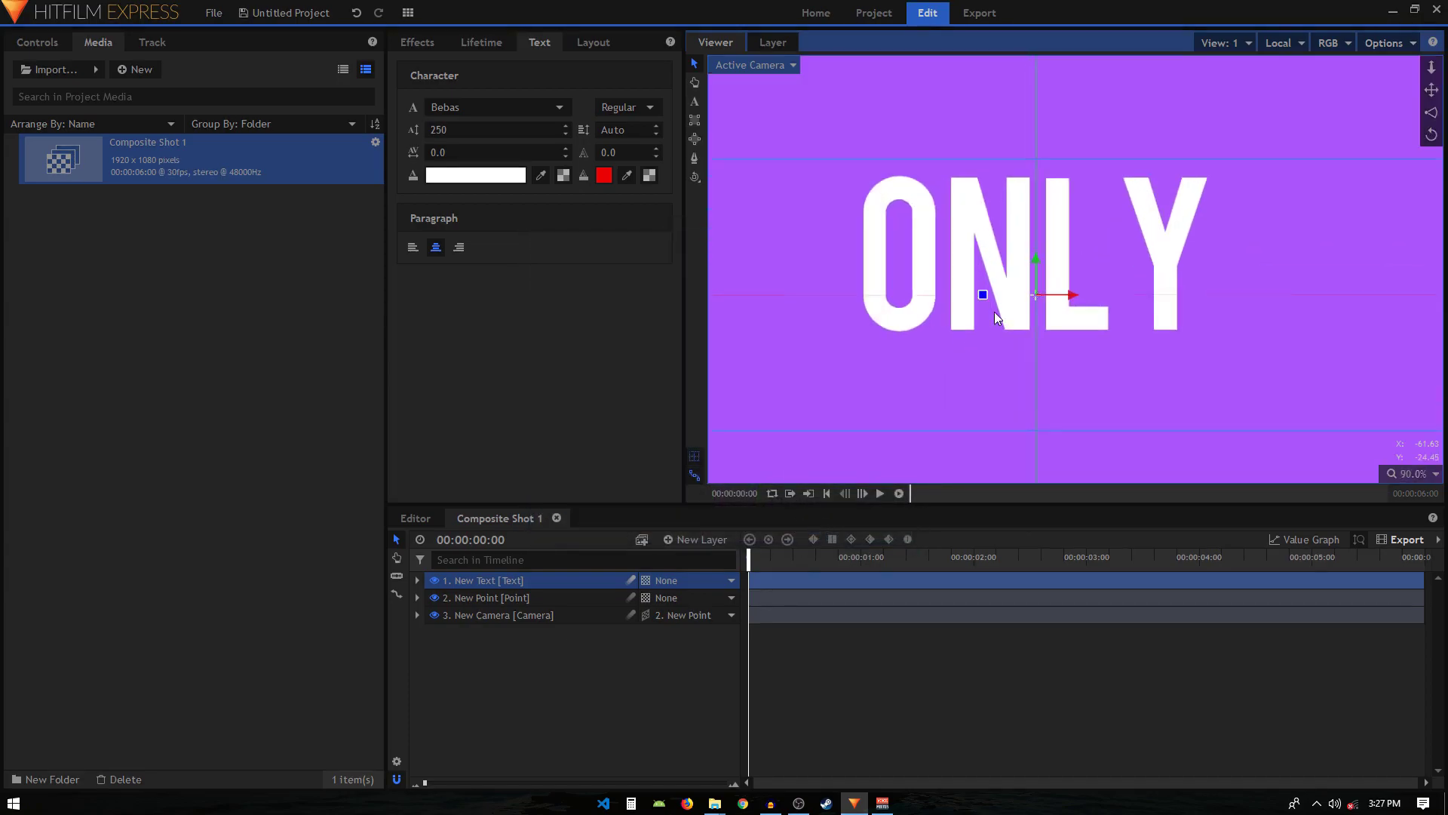
scroll(1003, 291, down, 2)
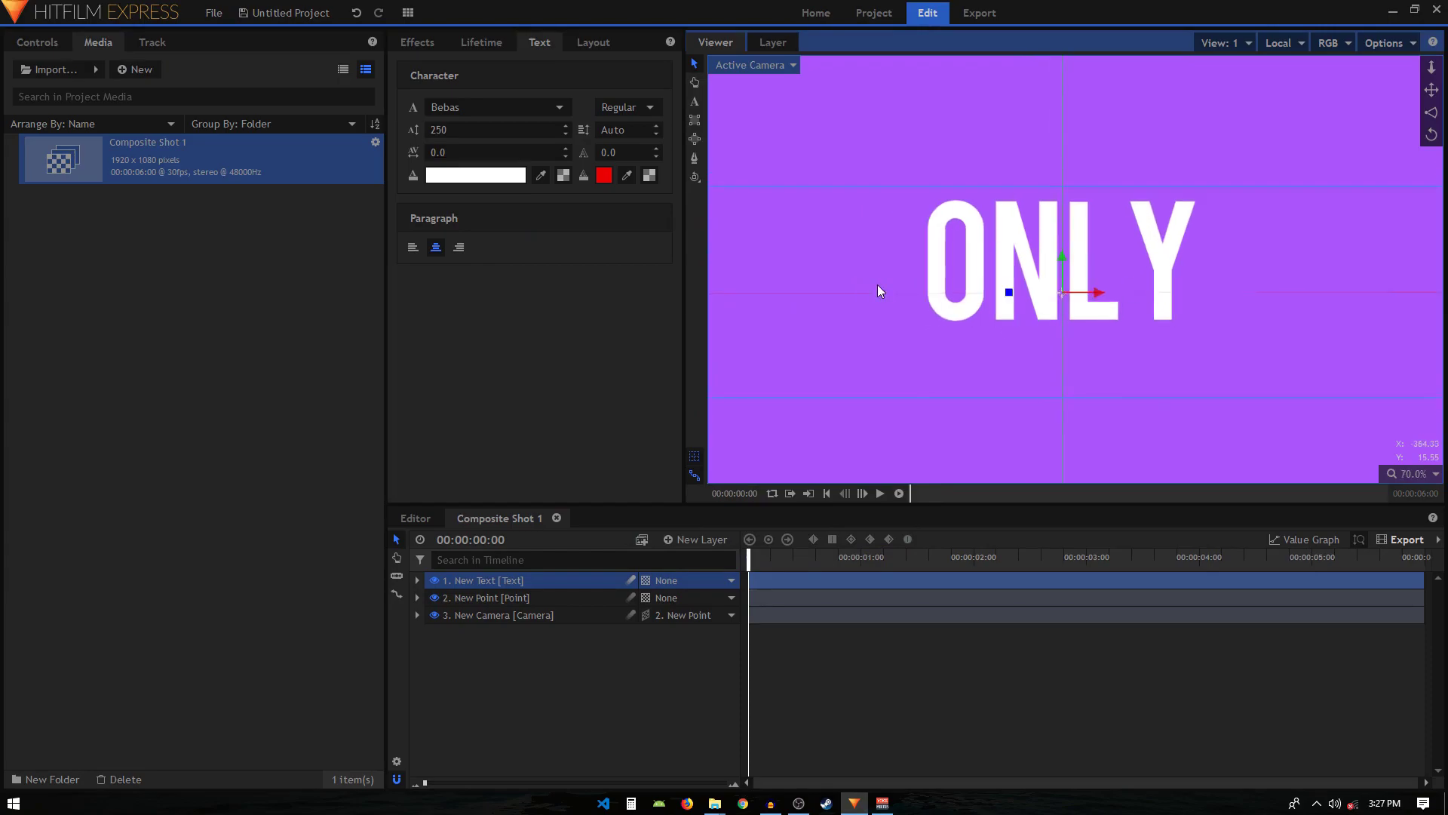
scroll(1024, 307, up, 2)
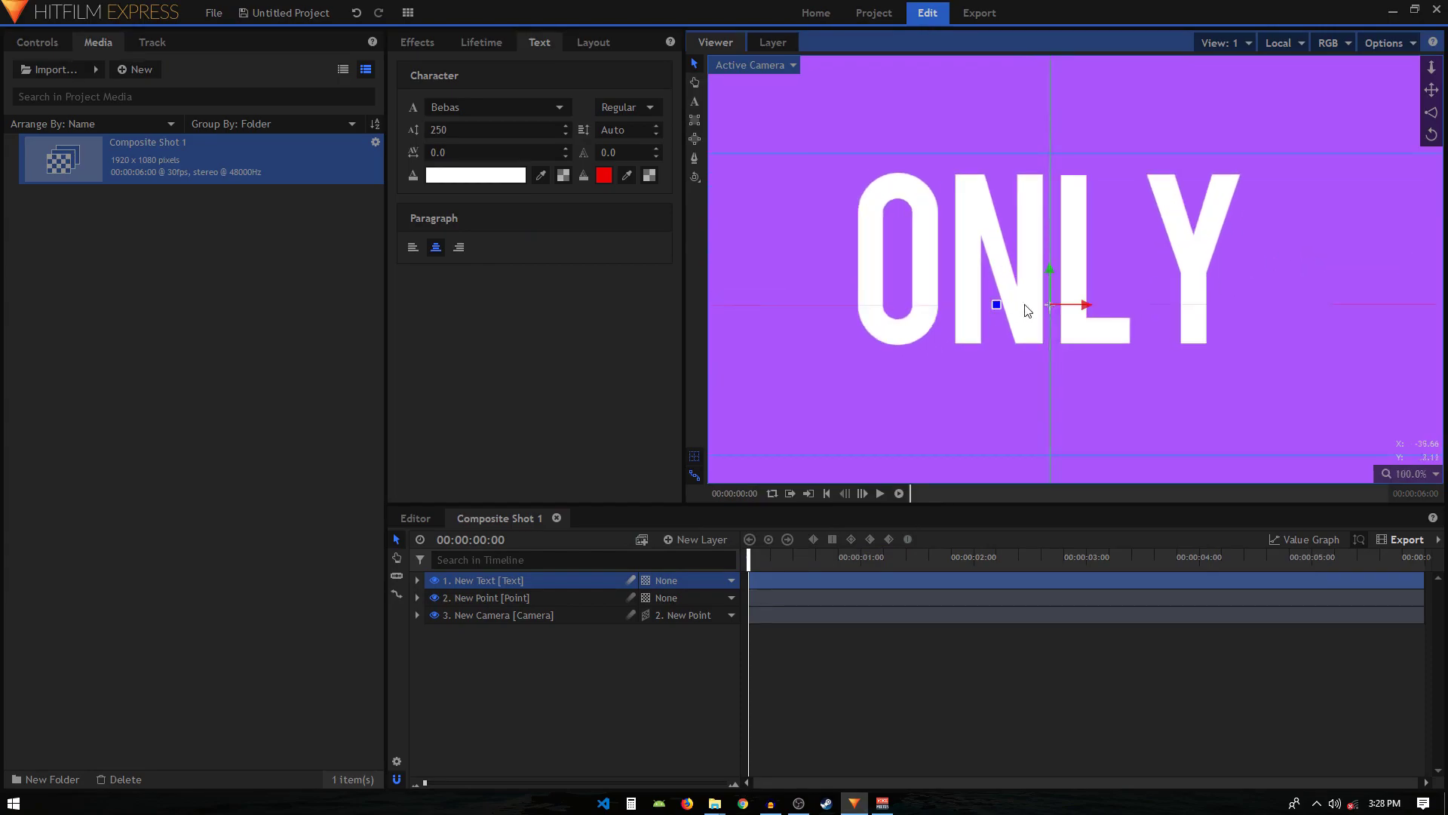
drag(1051, 272, 1037, 237)
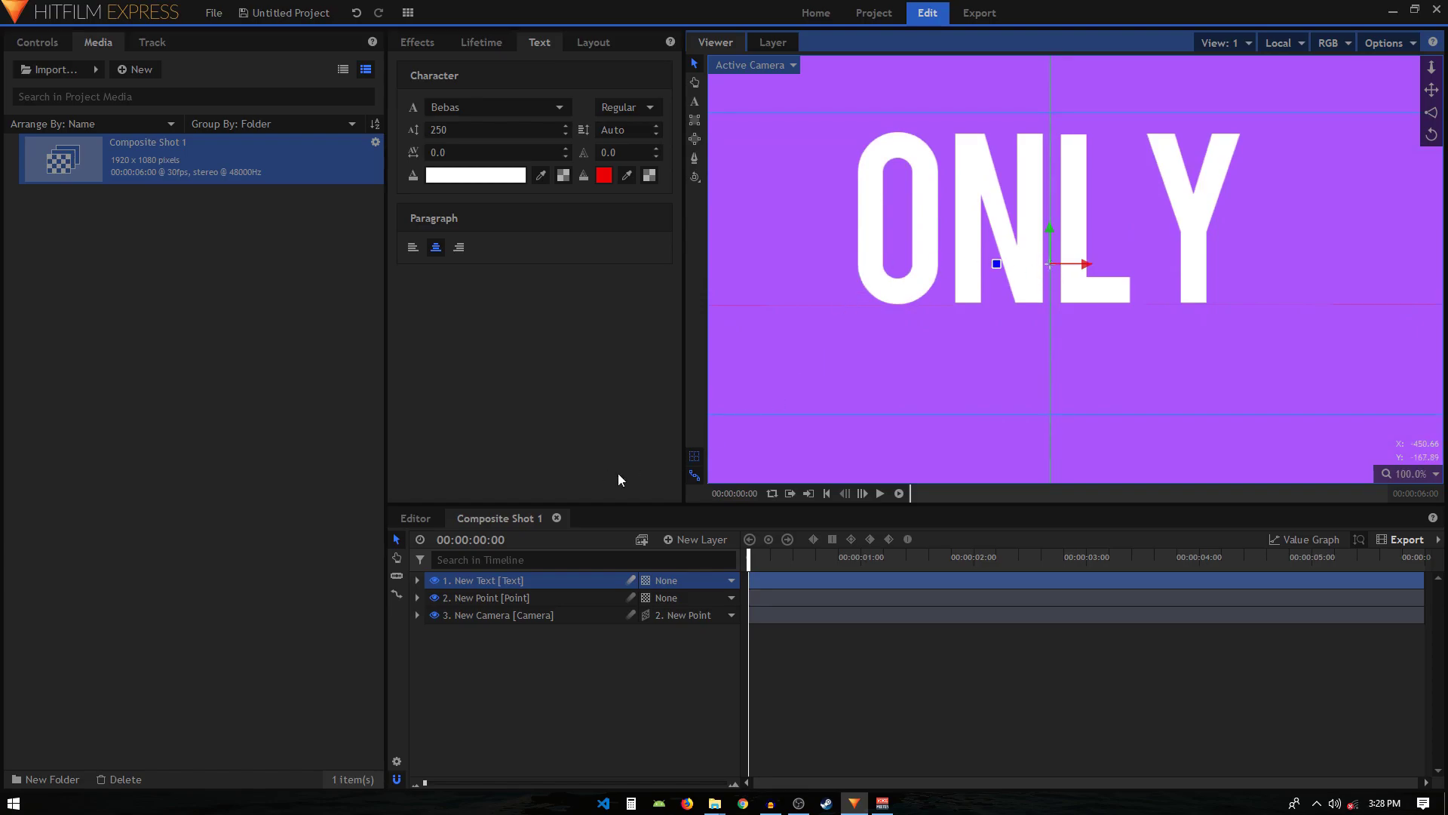
Step: Set the text layer's anchor point X to -254, at the outer edge of the letter O
click(417, 581)
click(432, 599)
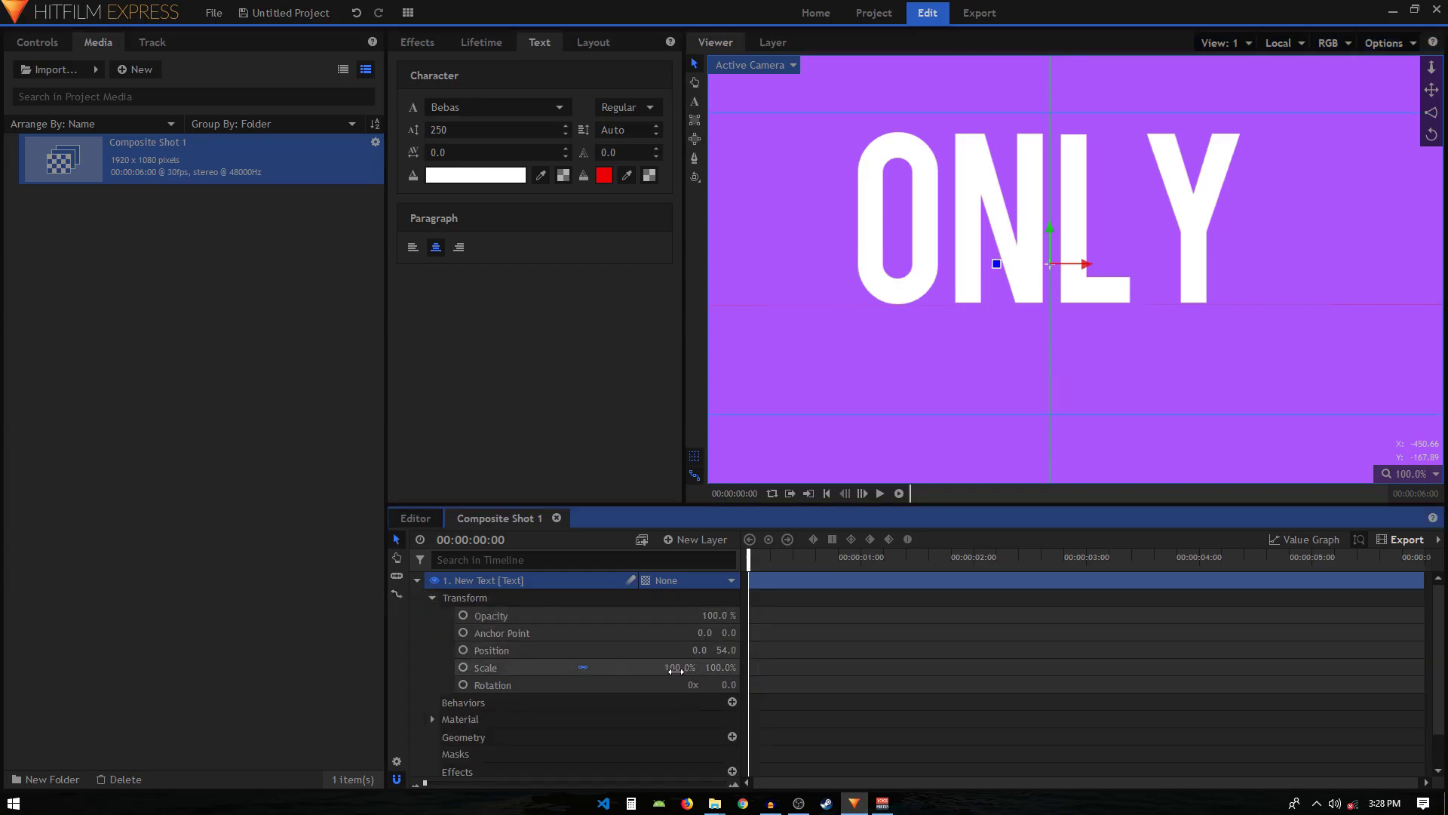
click(711, 634)
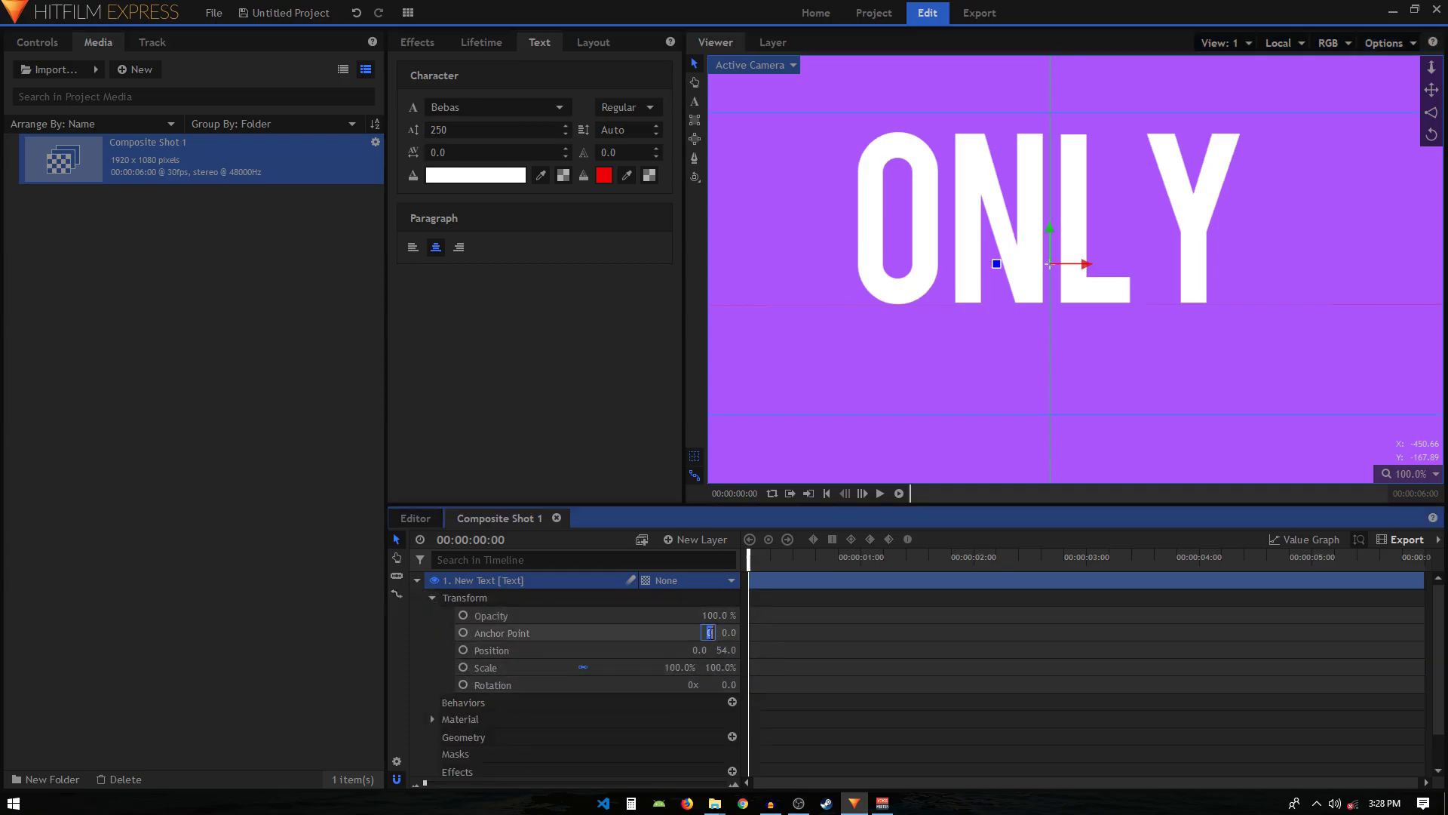
text(30)
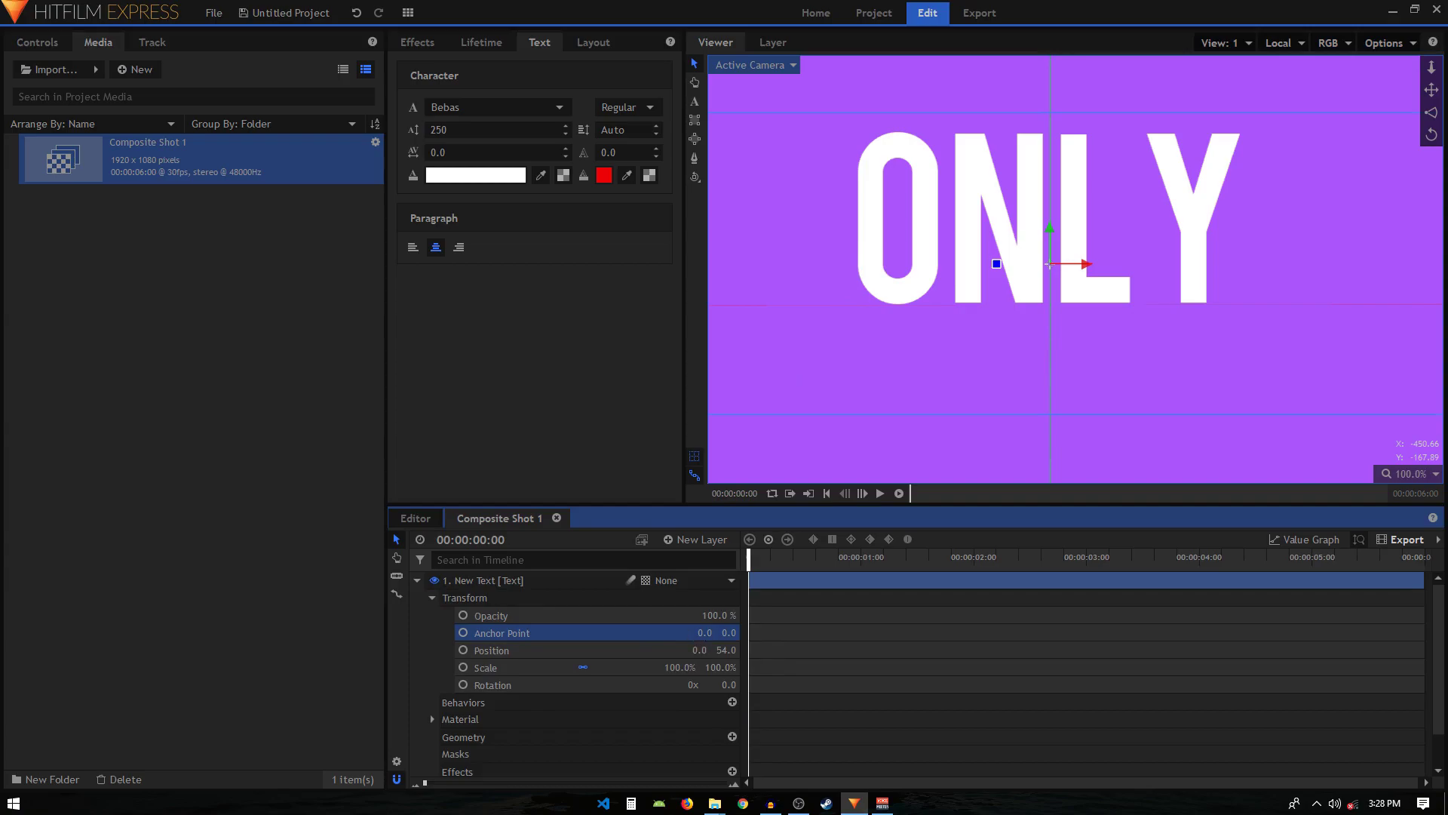
key(Return)
drag(701, 633, 488, 633)
scroll(1056, 260, up, 8)
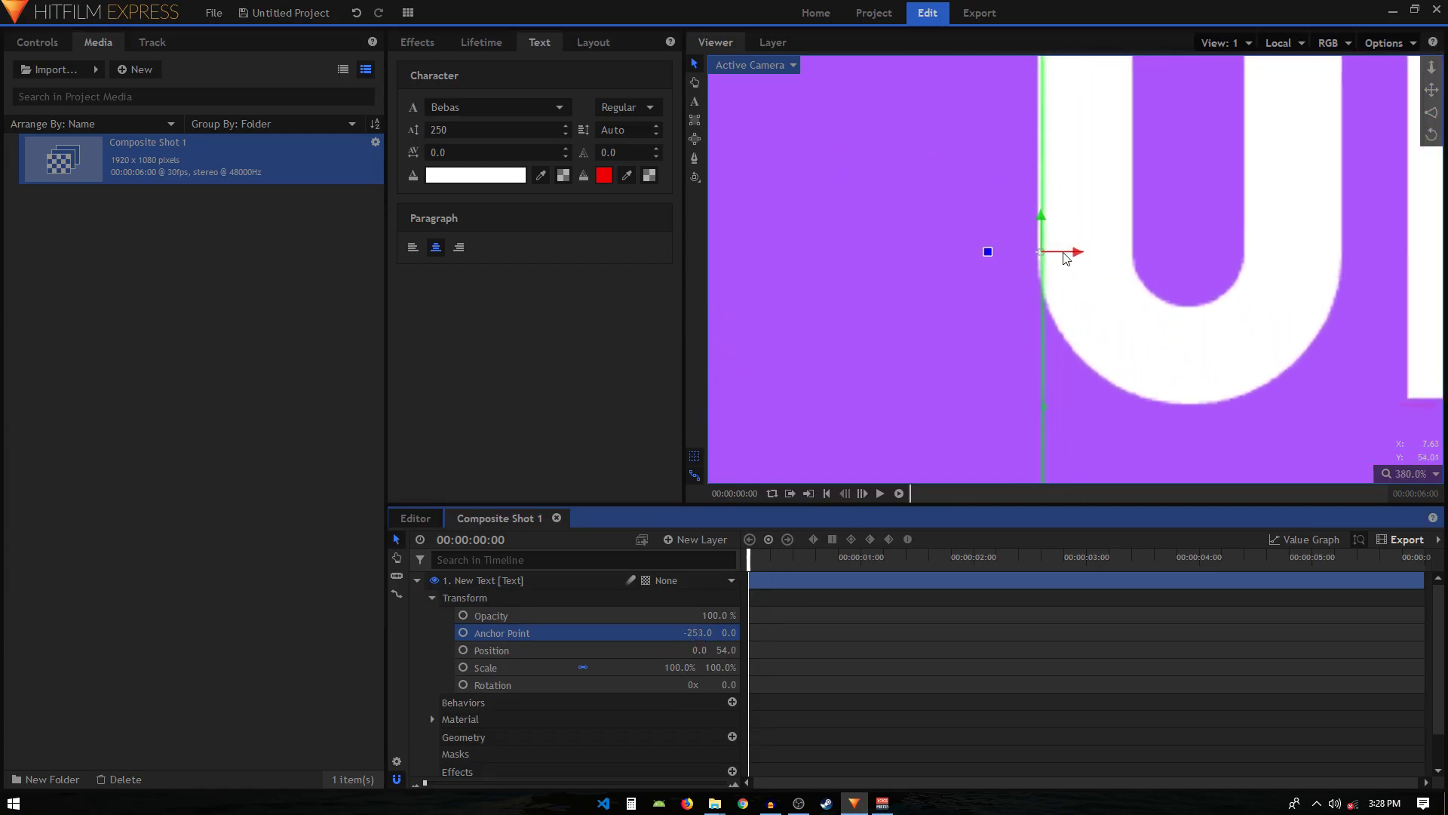
drag(703, 633, 705, 632)
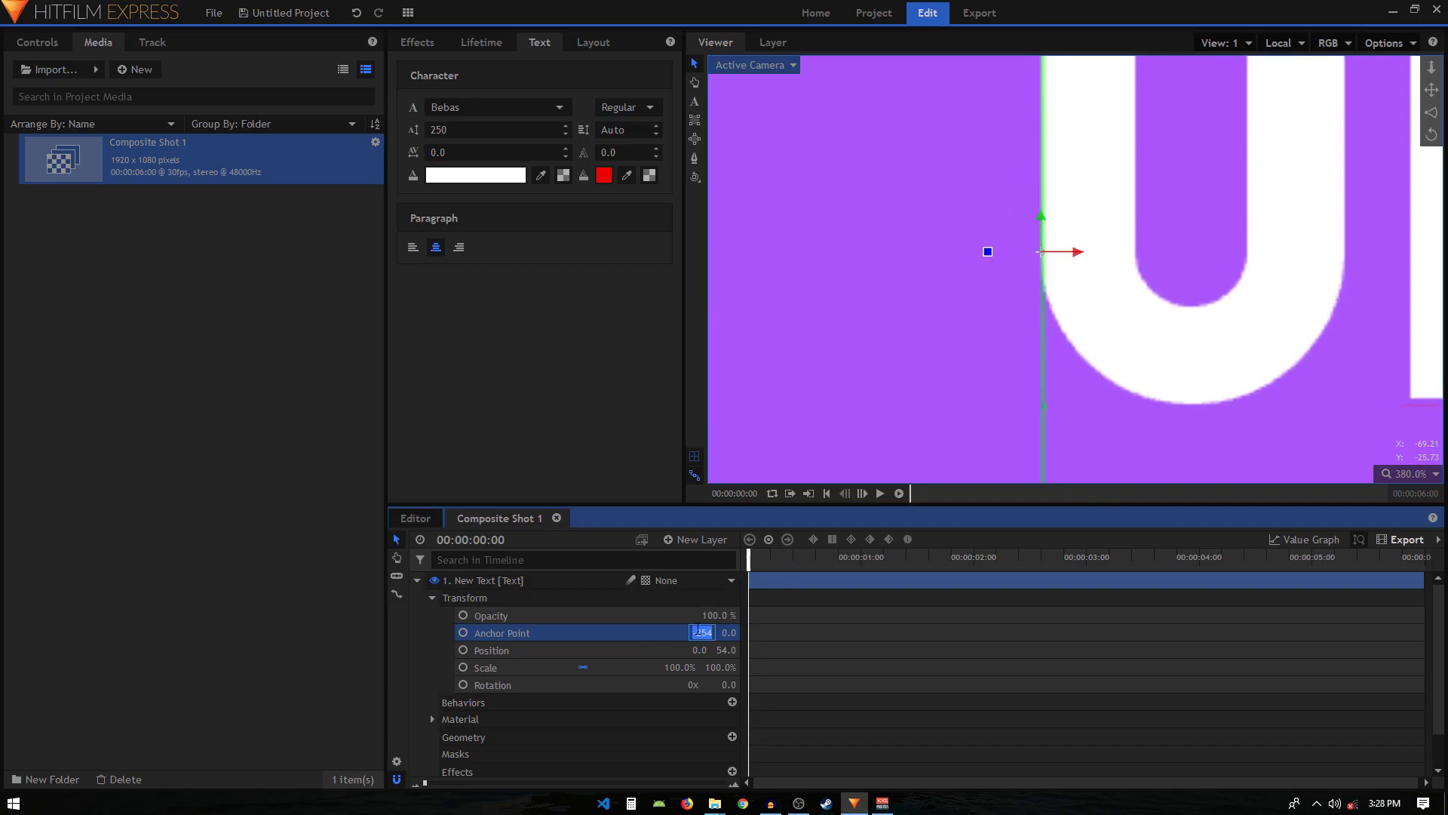
Step: Set the text layer's X position to -254 to match its anchor point
click(702, 650)
text(5)
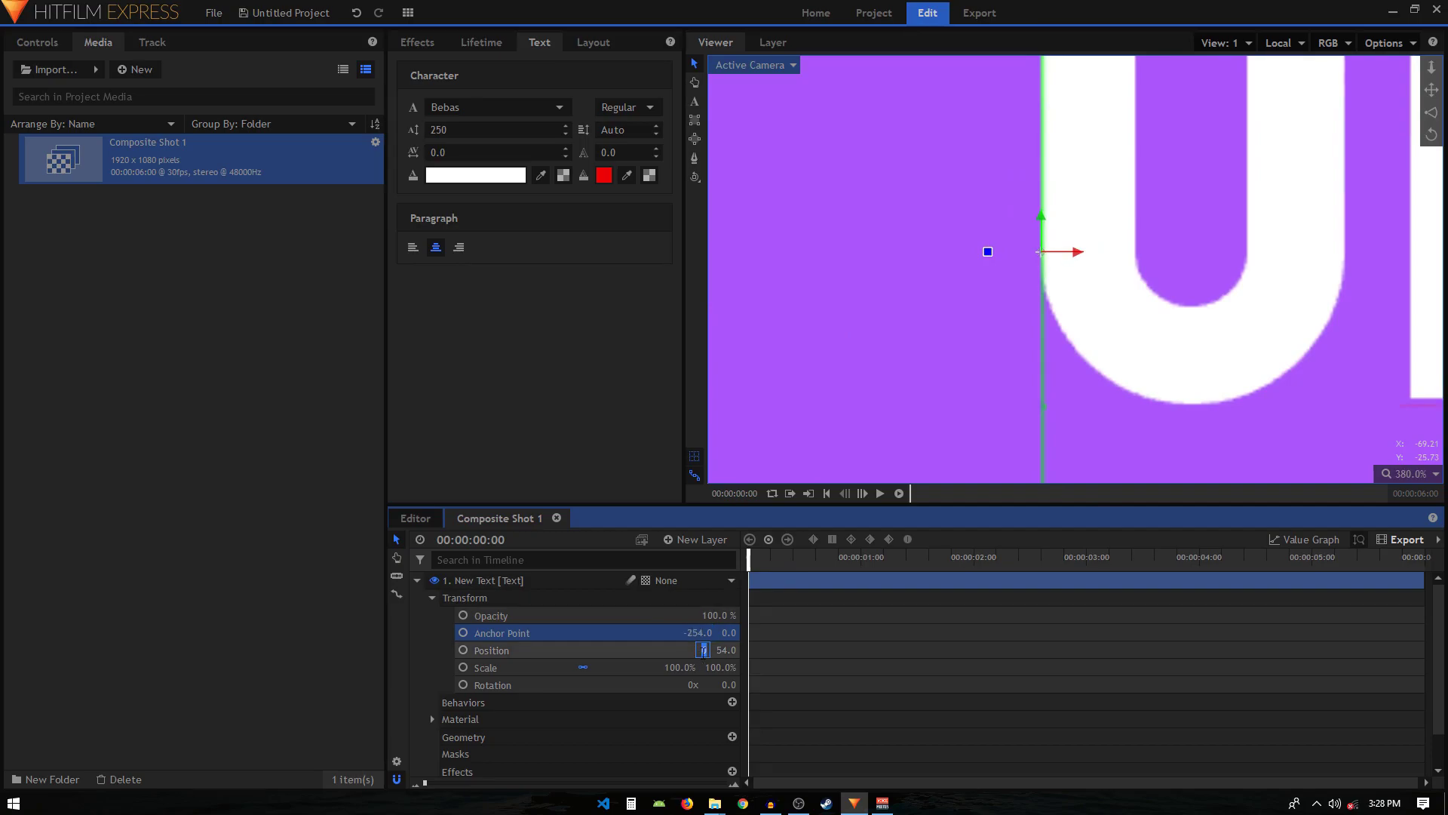
text(4)
key(Return)
scroll(1070, 291, down, 4)
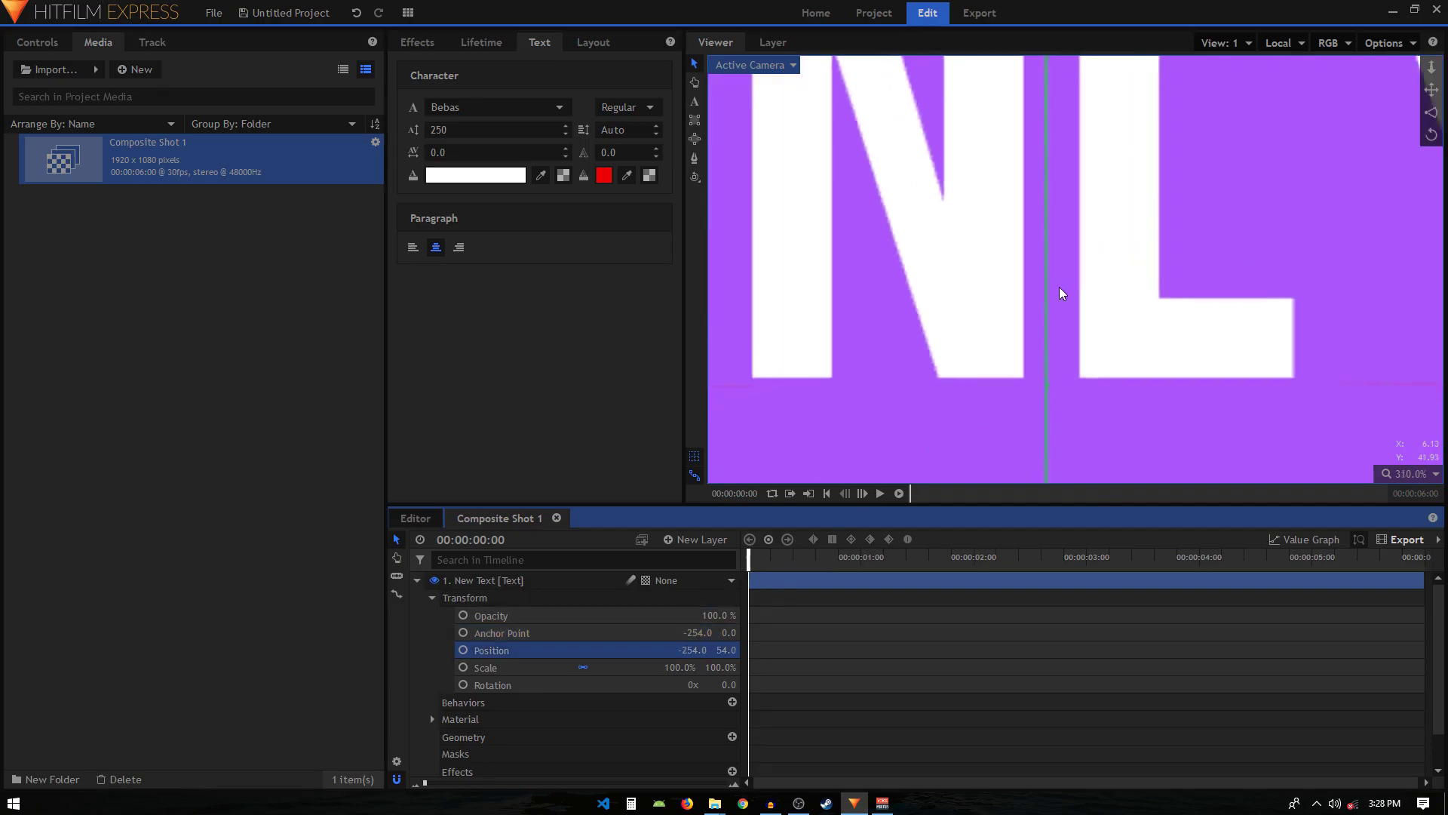
Step: Rename the ONLY text layer as only
scroll(1059, 288, down, 5)
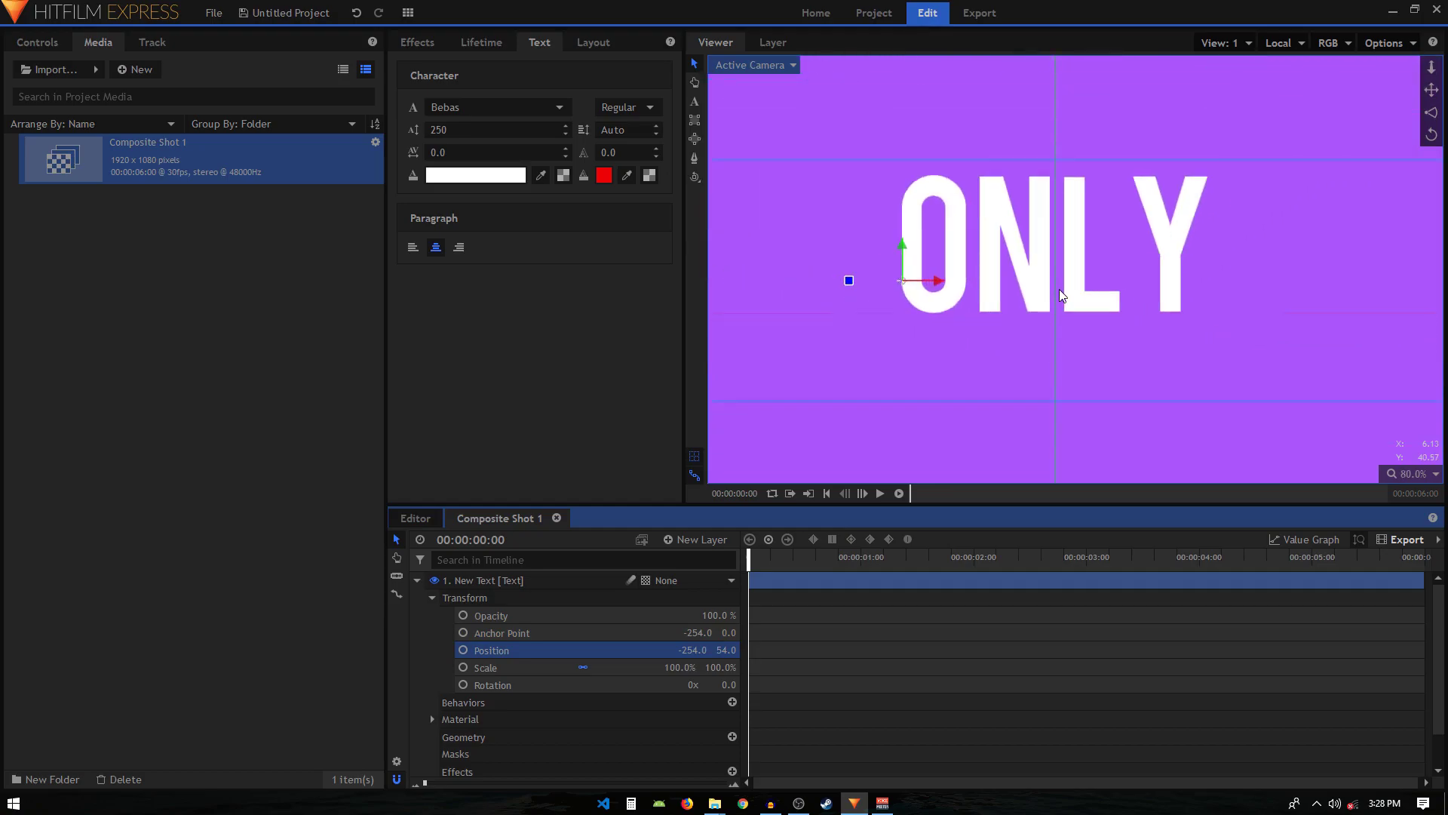
scroll(1109, 336, down, 3)
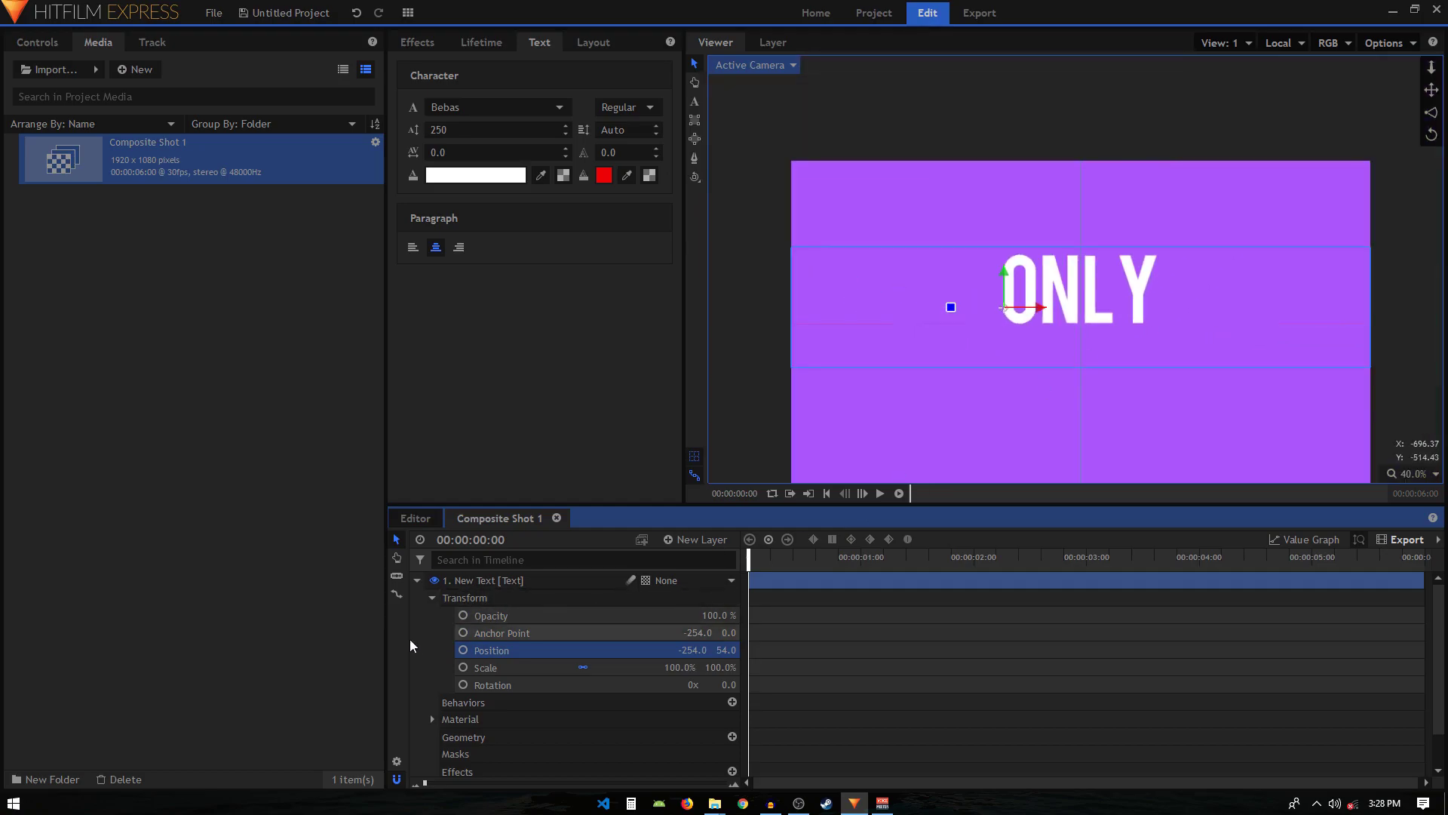
click(417, 580)
double_click(477, 580)
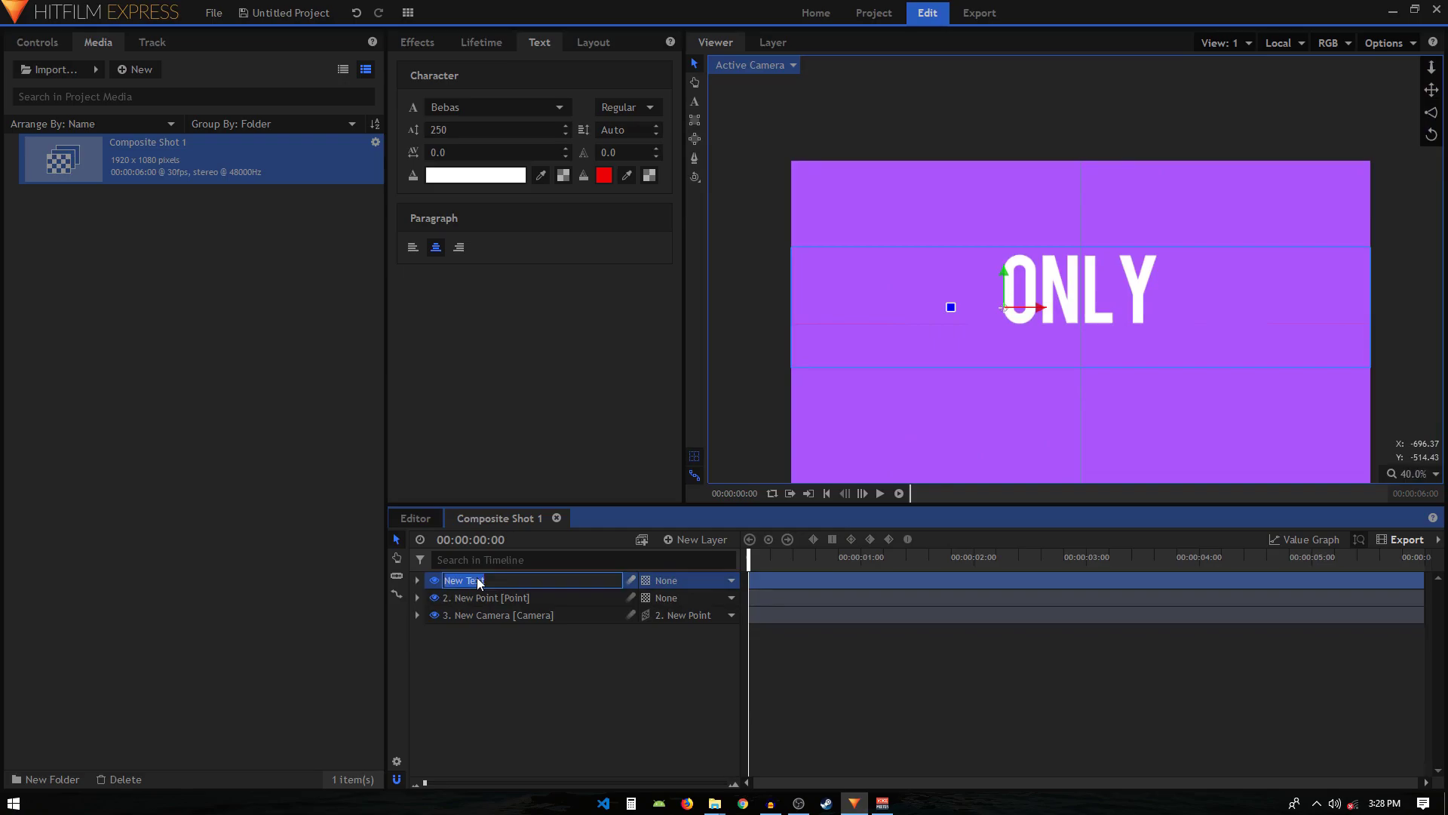
text(only)
key(Return)
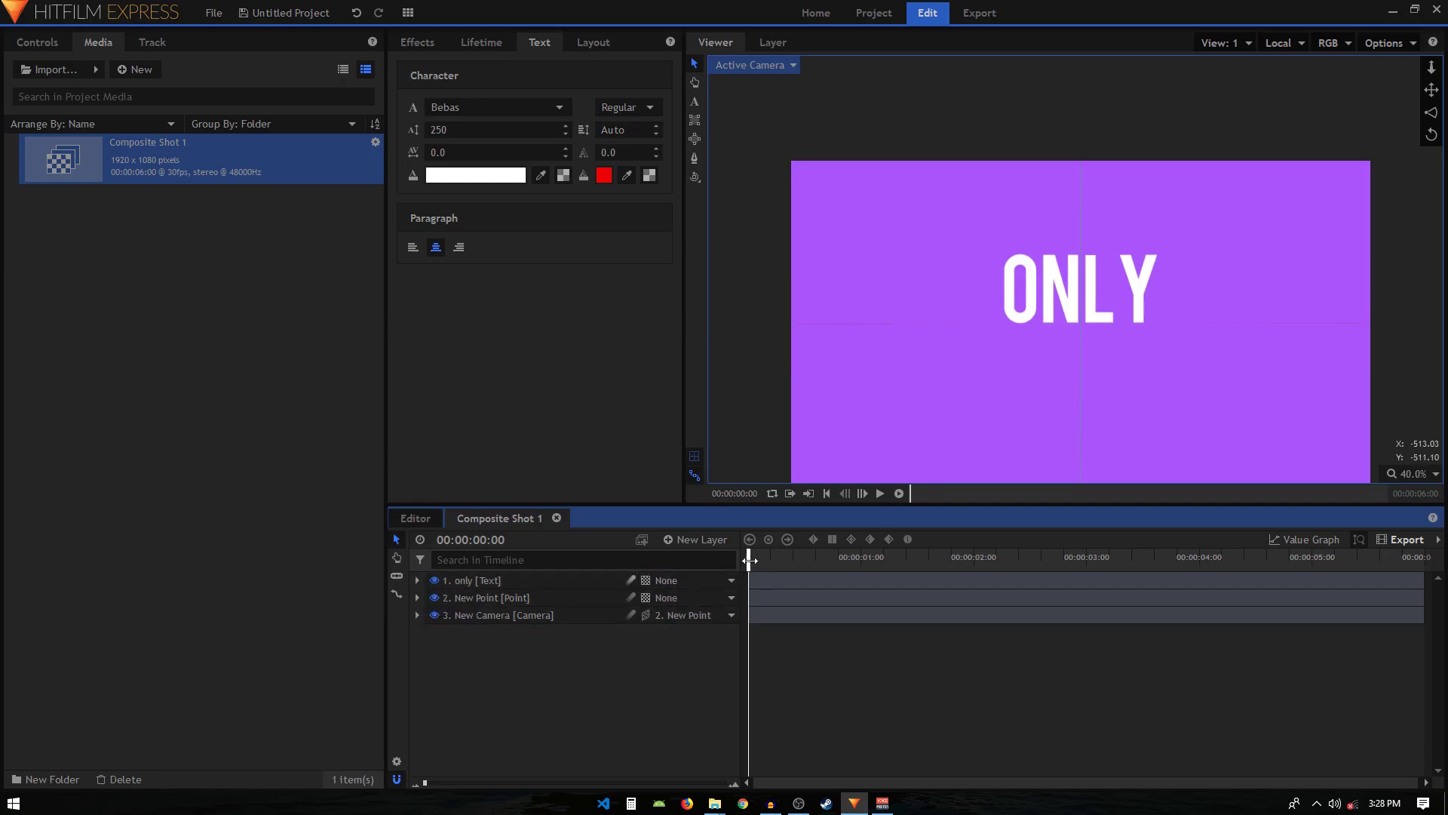
Step: Keyframe the only layer's Position at 1 second, and at the composite's start set its Y to about 633, above the frame
click(417, 580)
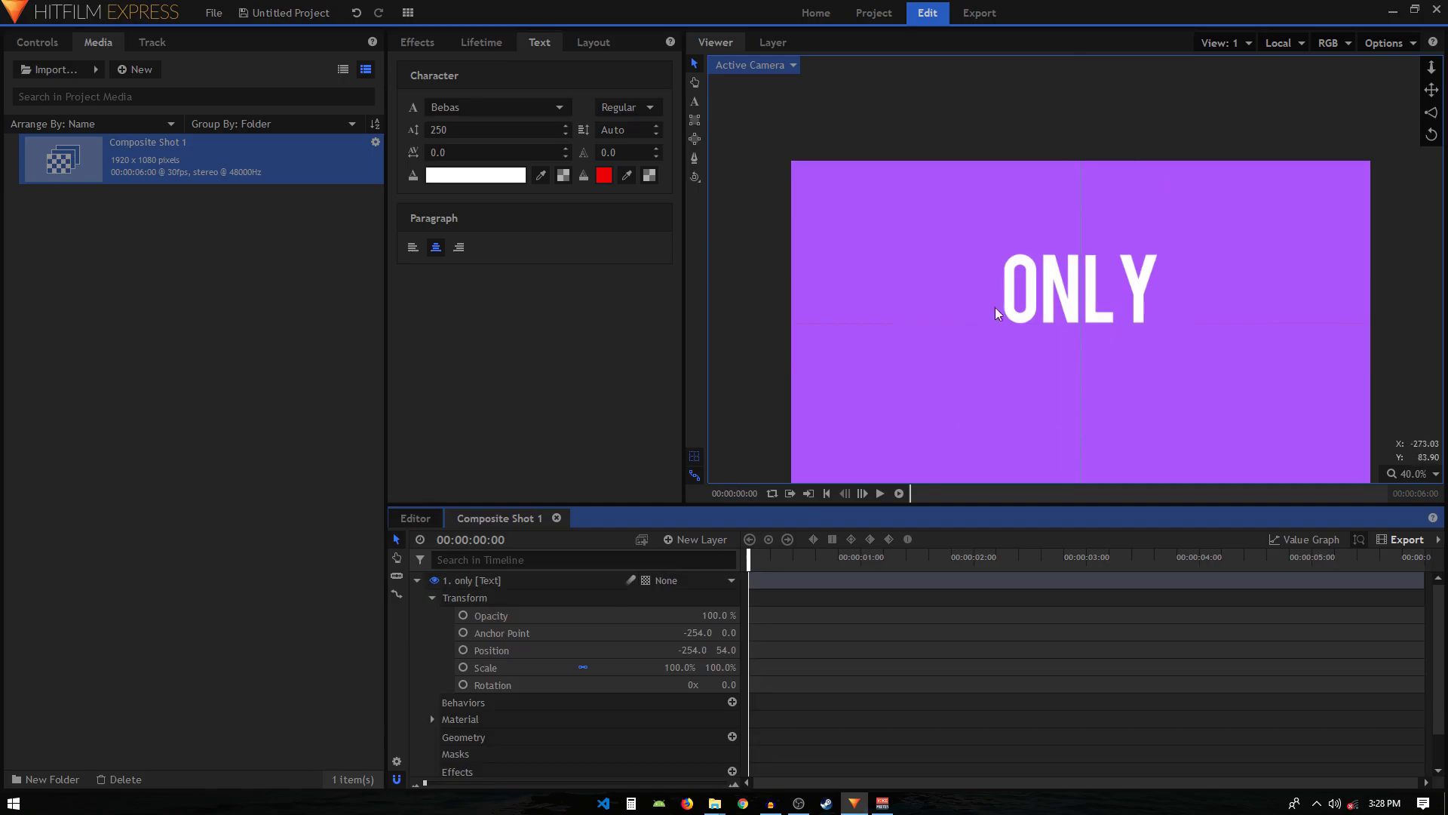
drag(827, 556, 731, 566)
click(465, 650)
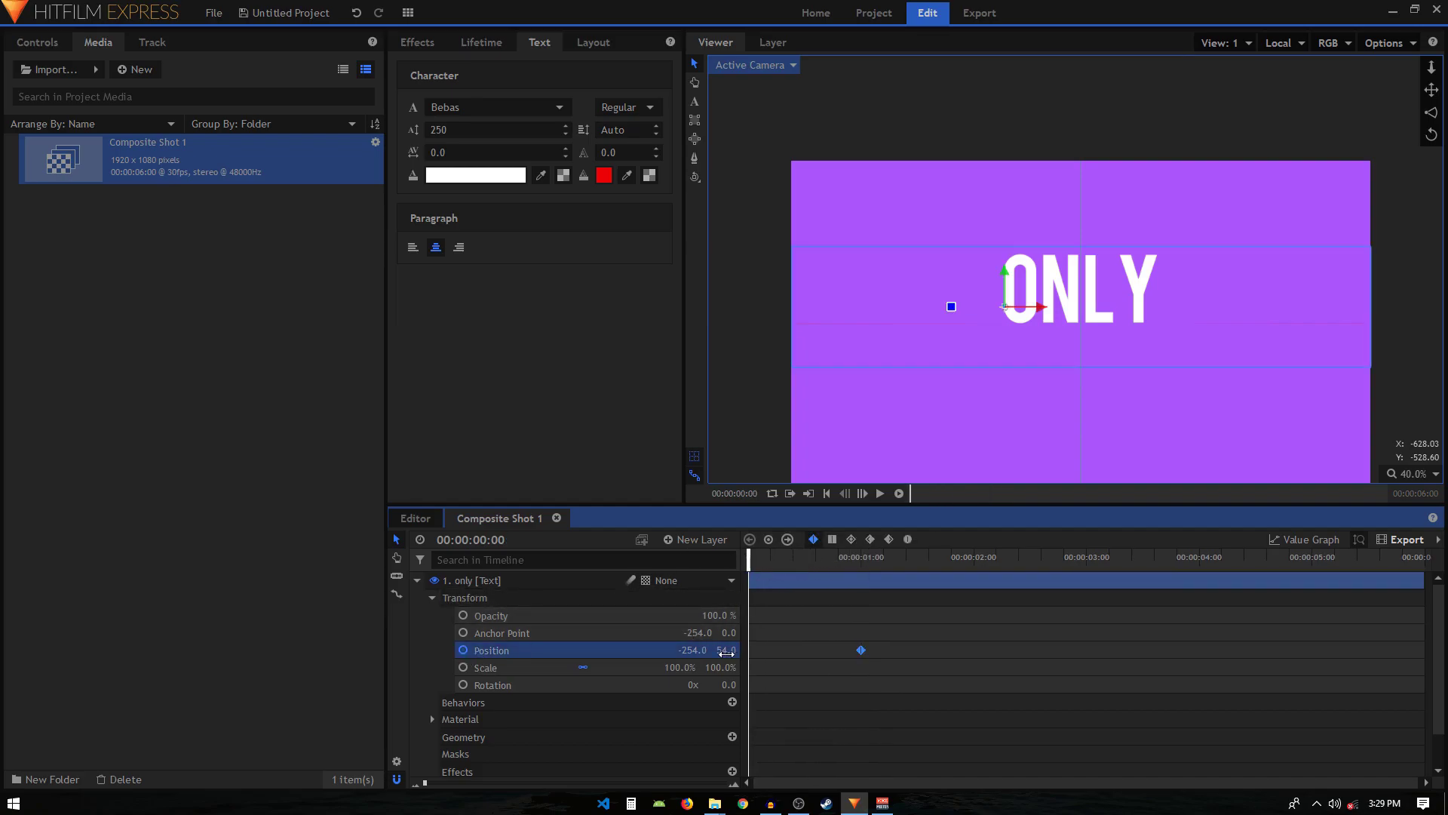
drag(727, 653, 853, 654)
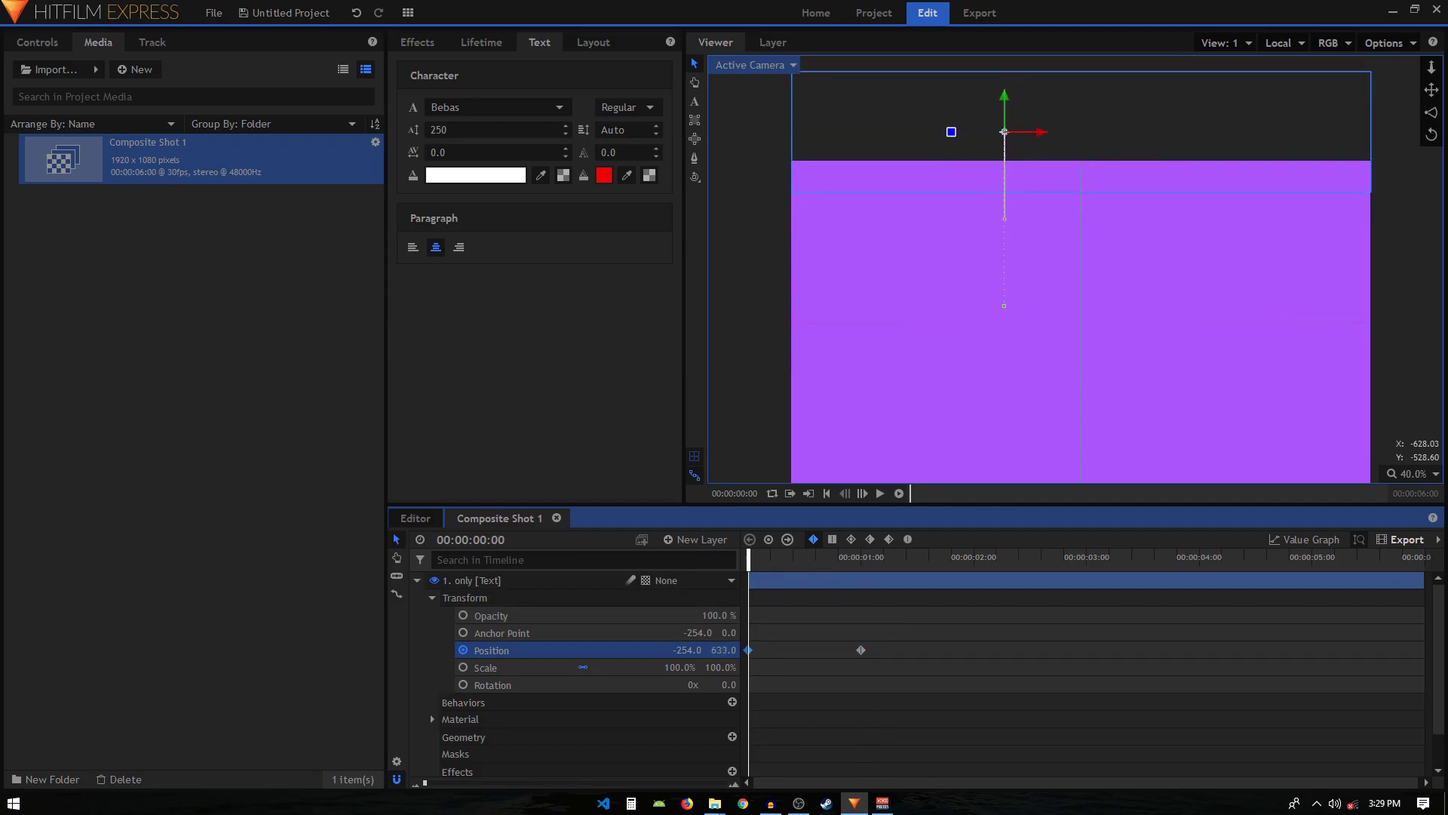
Step: Change both of the only layer's Position keyframes to manual Bezier interpolation and display them in the value graph
drag(750, 560, 863, 580)
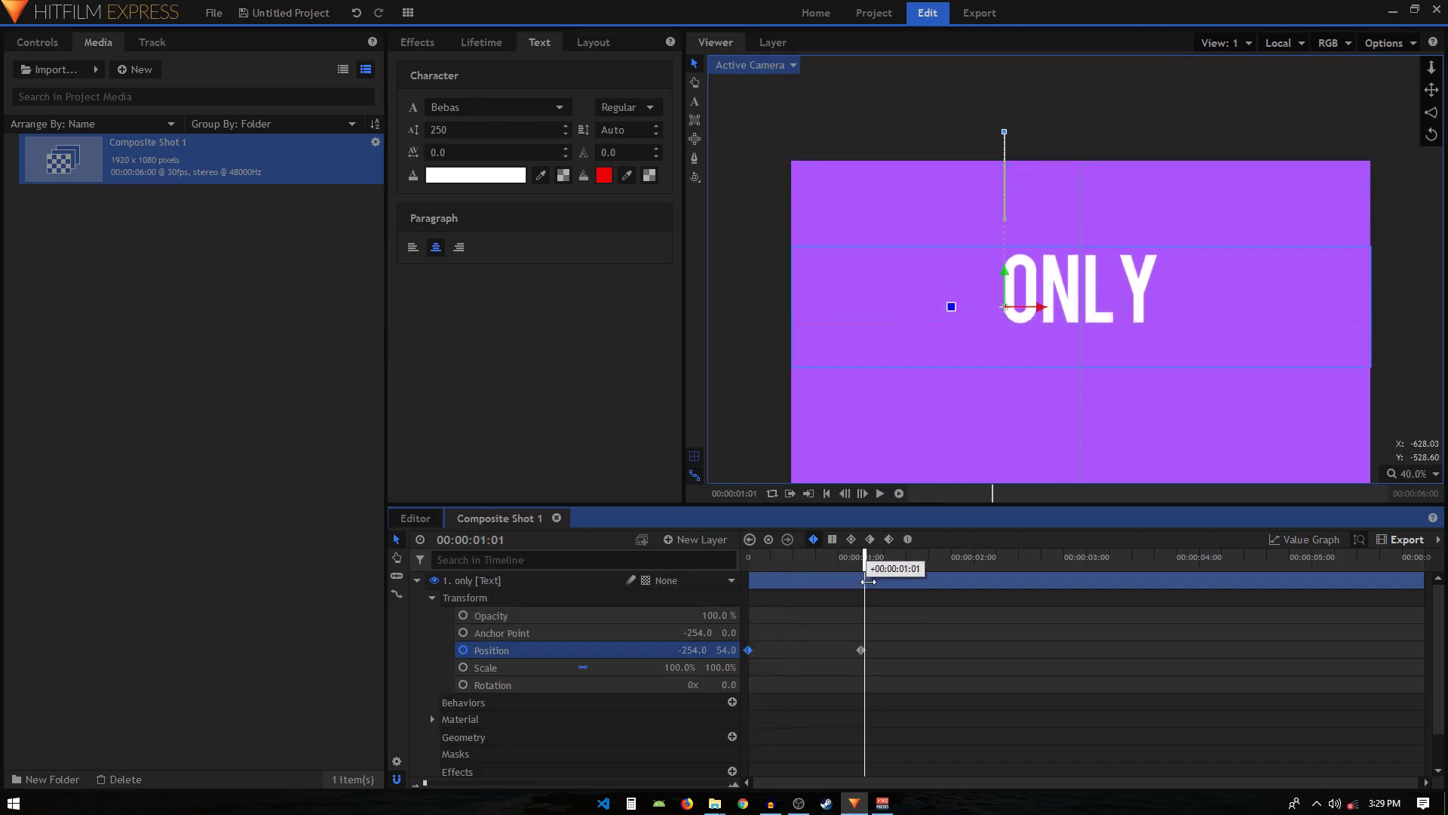
drag(883, 641, 781, 667)
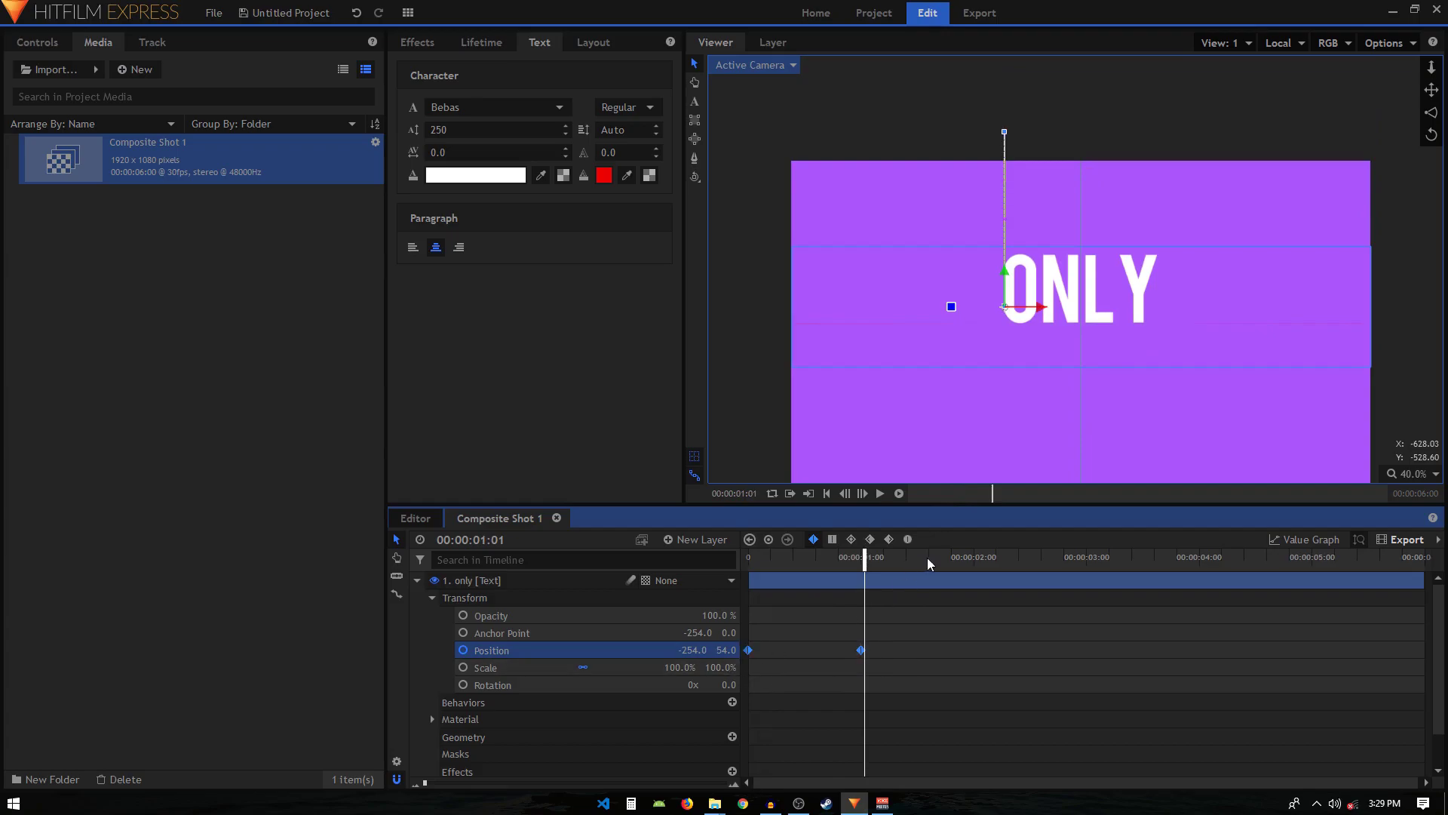
click(910, 540)
click(1291, 540)
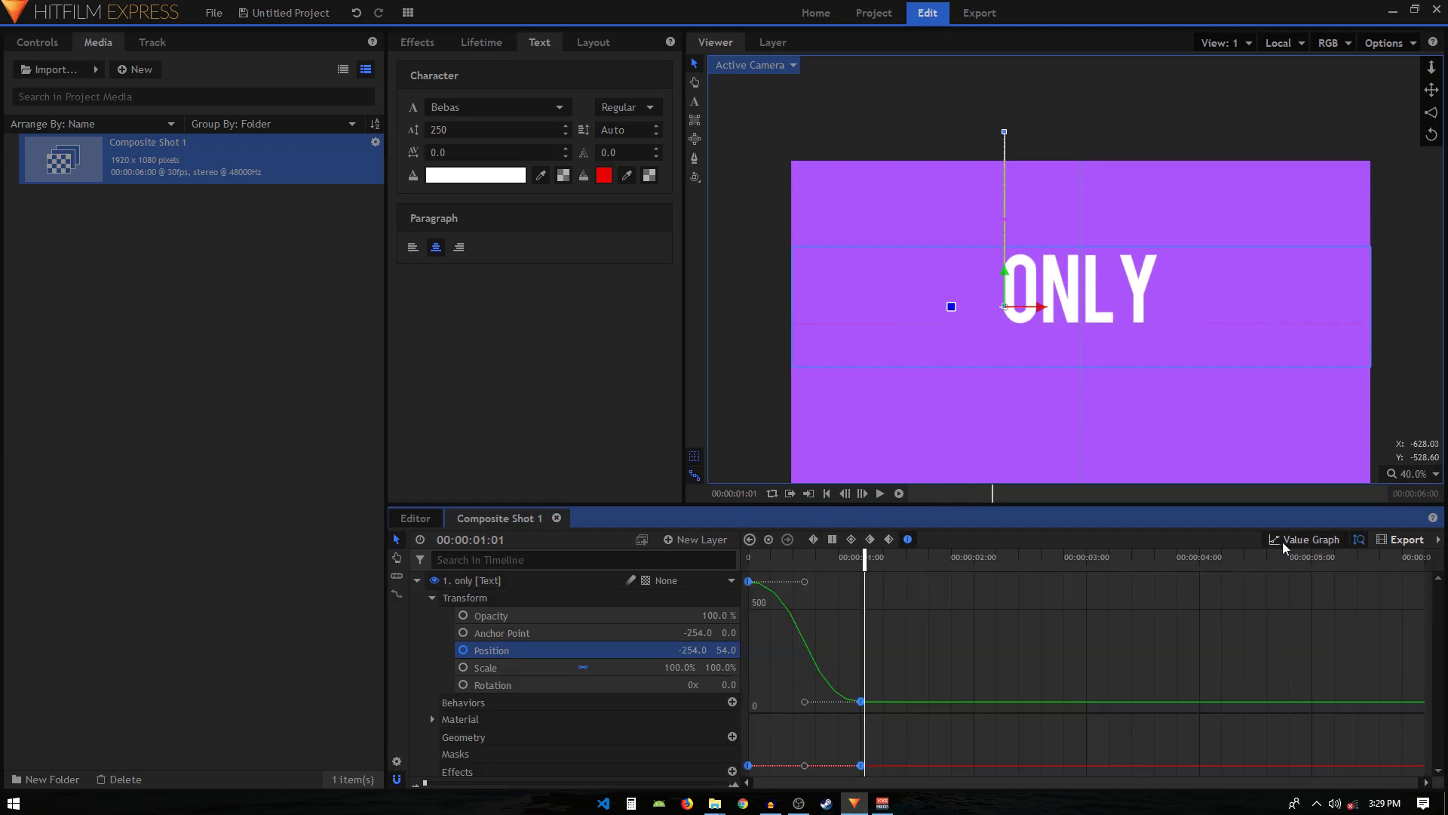
Step: Ease the Position curve by stretching the end keyframe's handle back to the start and shortening the first keyframe's handle to about frame 10
drag(808, 703, 728, 704)
click(751, 556)
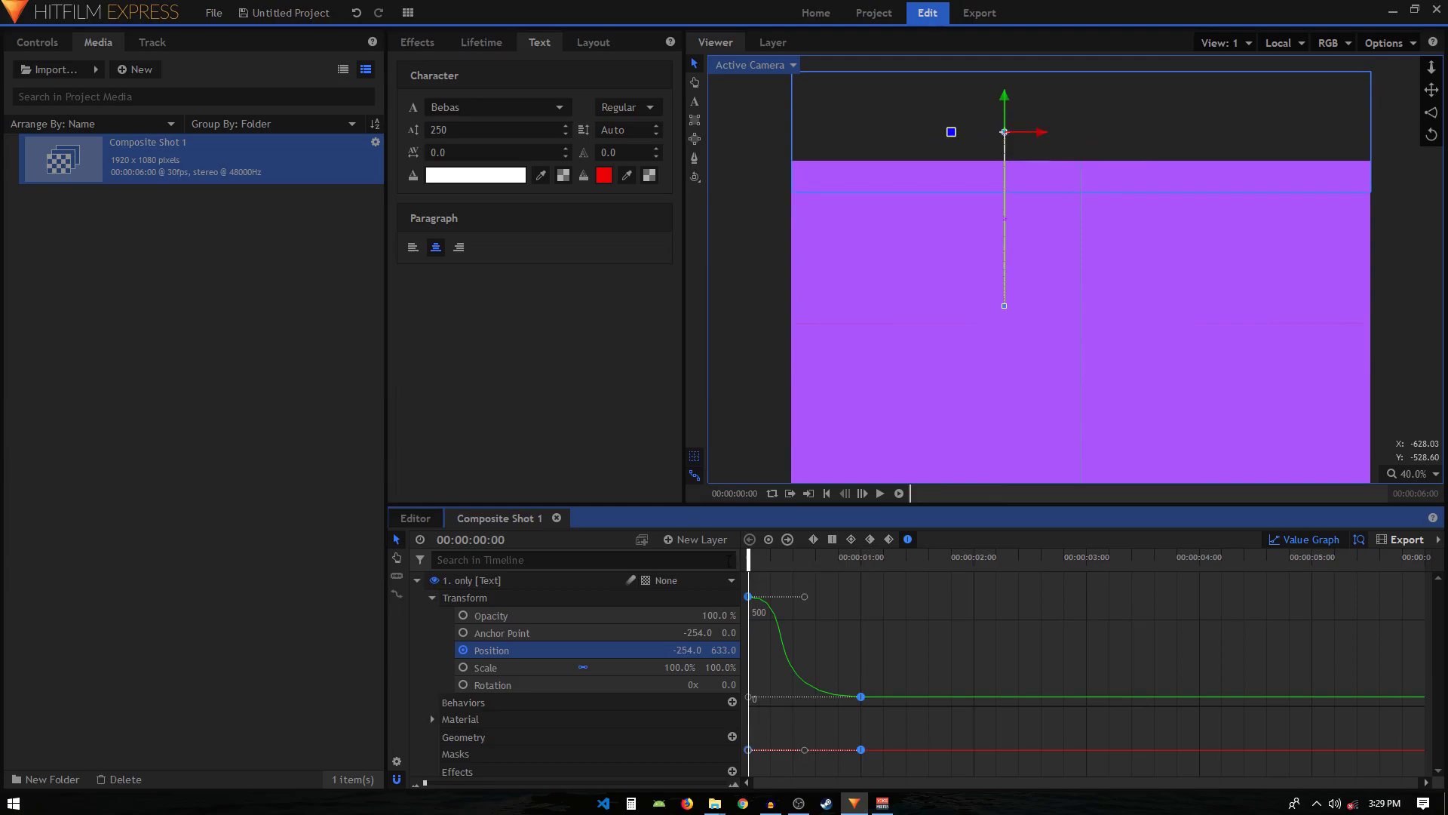
click(786, 557)
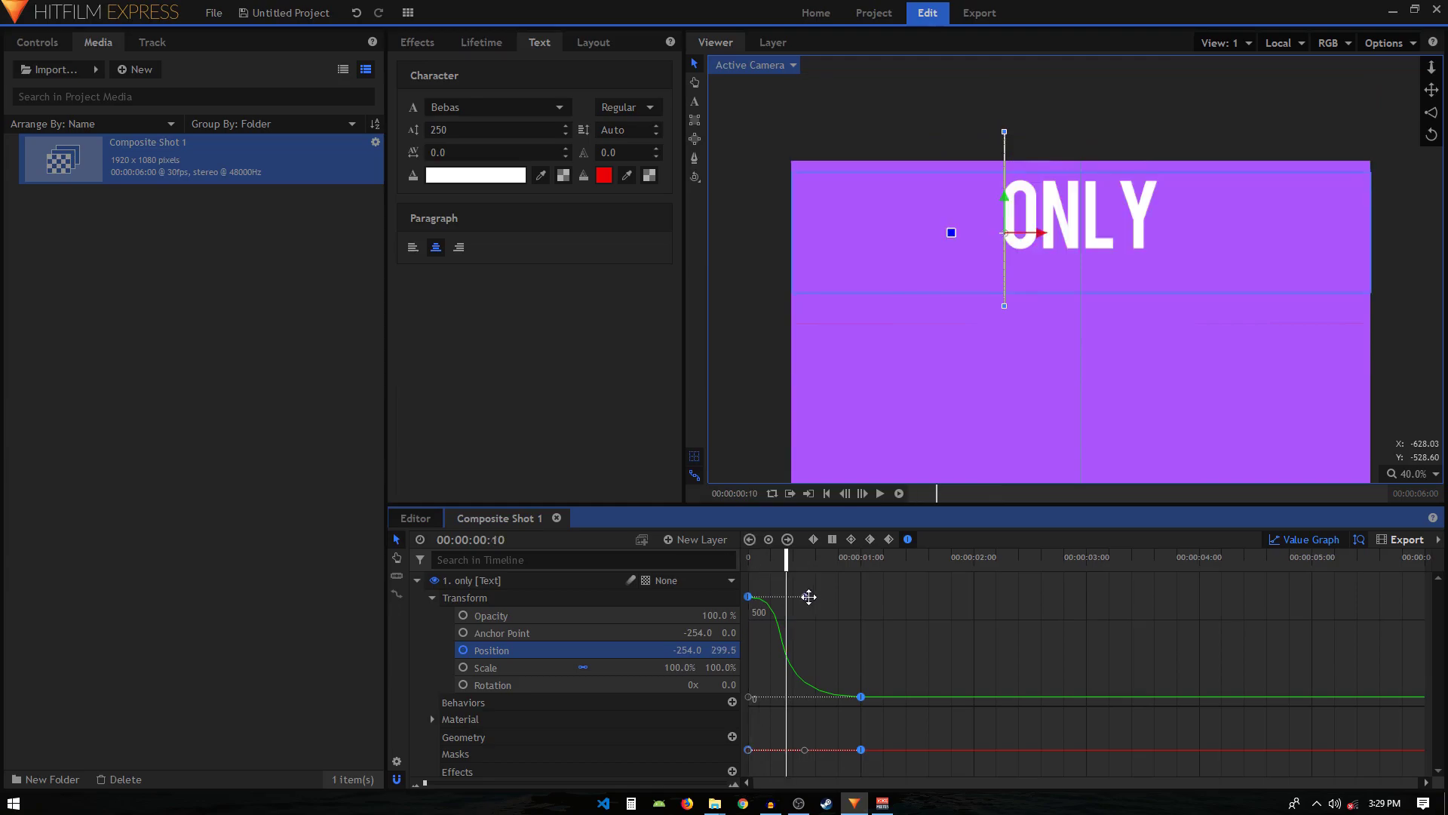
drag(808, 596, 787, 597)
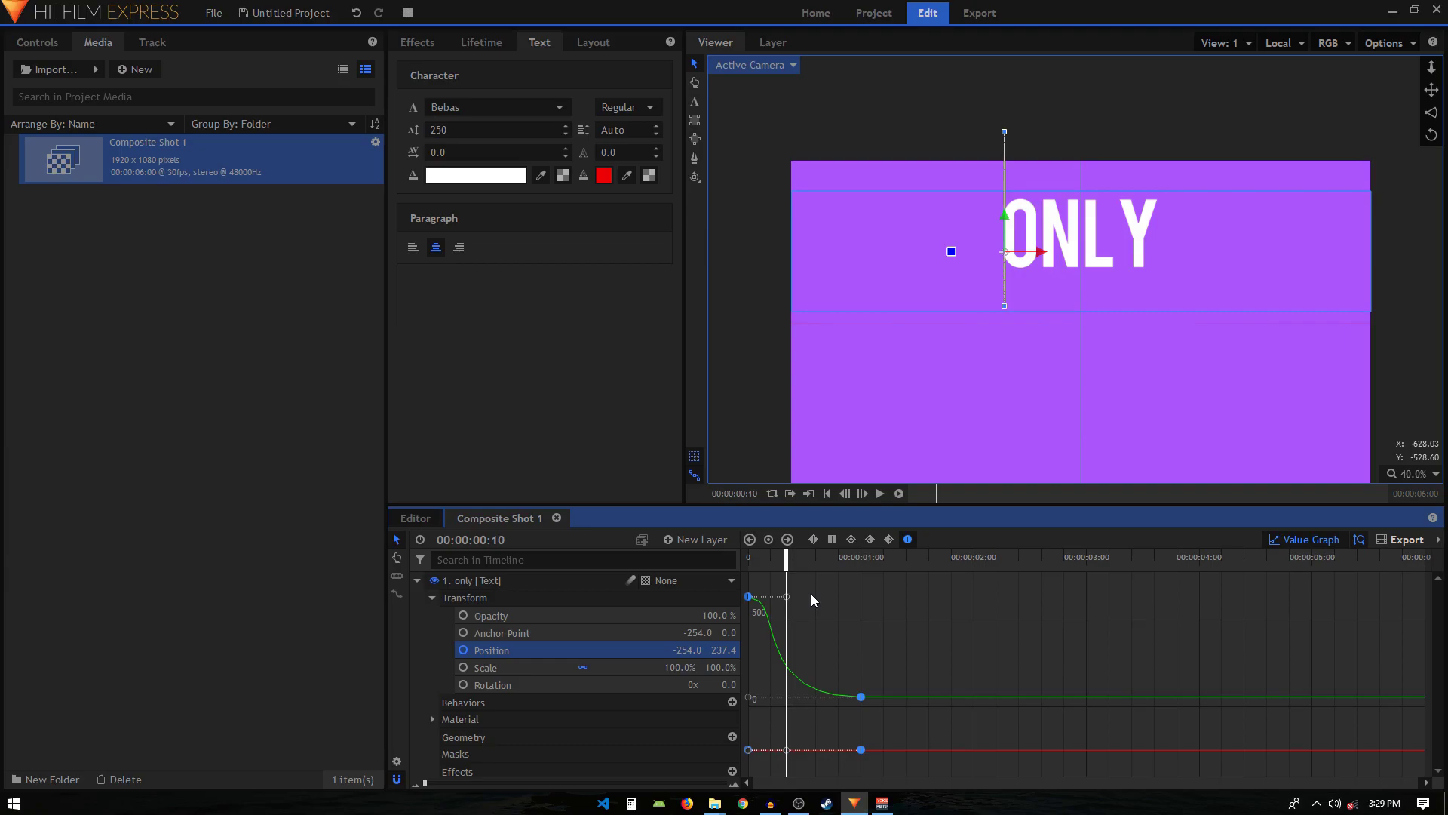
click(1304, 540)
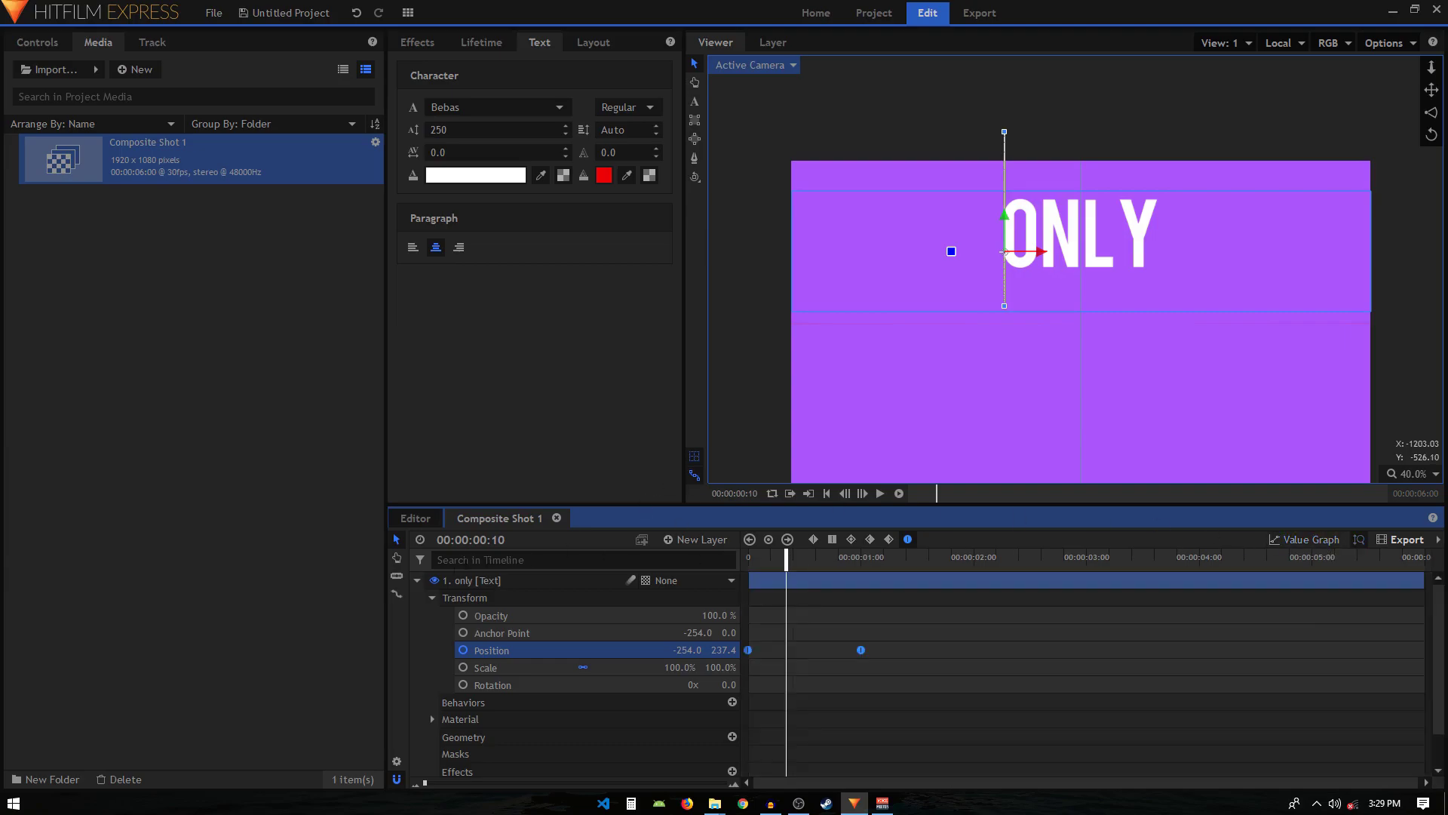
Step: Collapse the only layer's properties and play back its drop-in animation from the start
click(417, 580)
key(j)
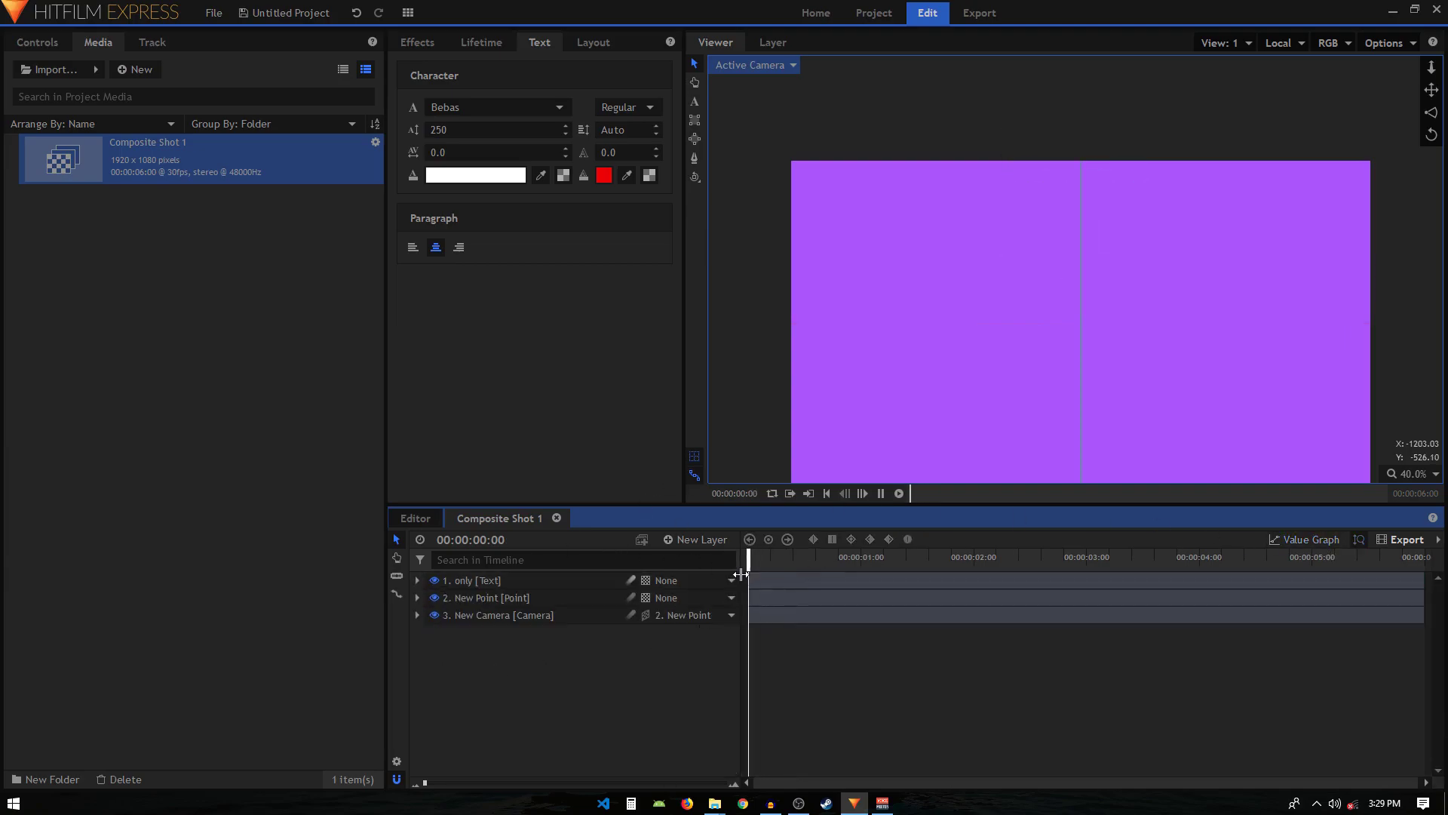
key(l)
key(k)
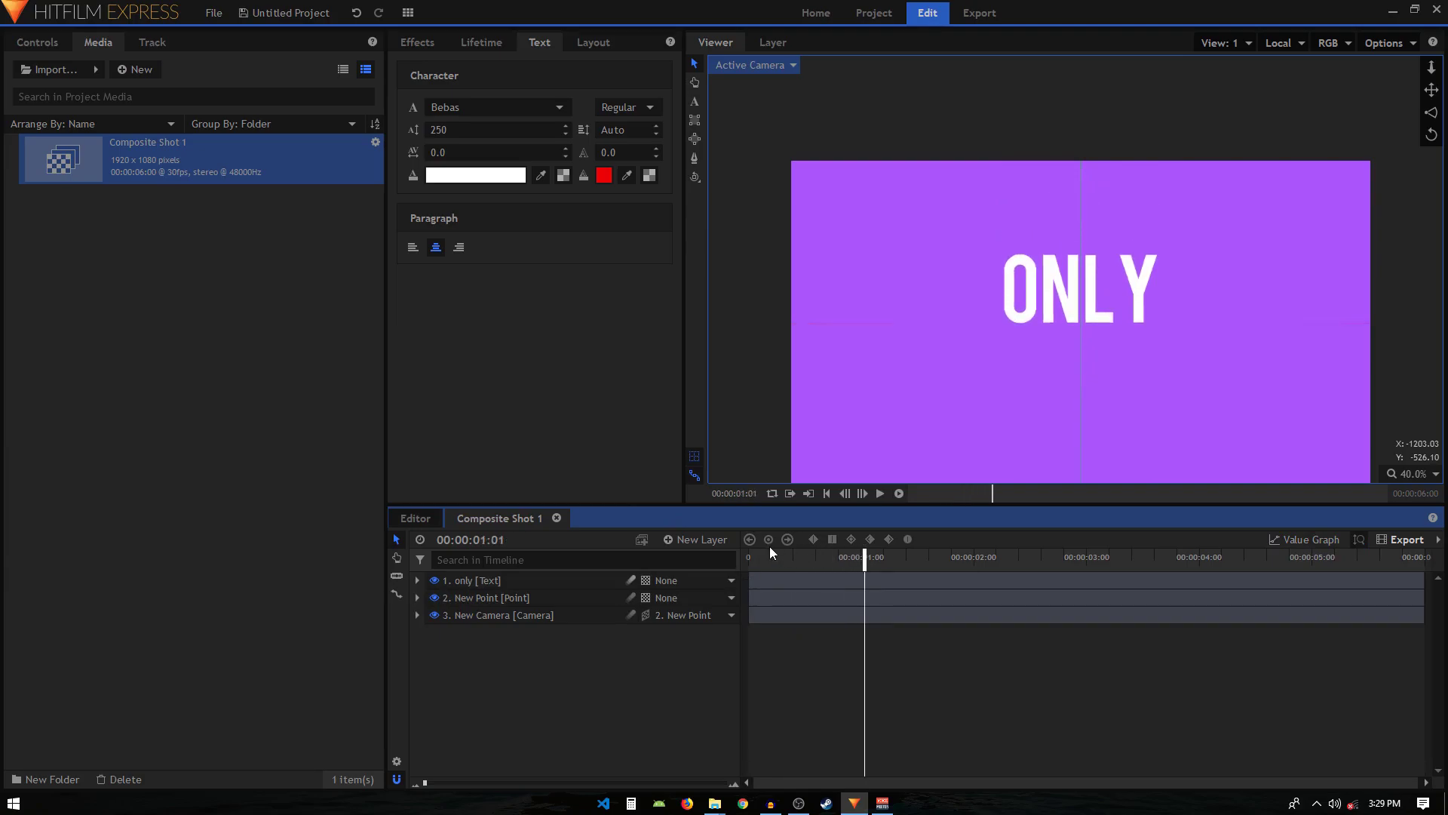
click(702, 540)
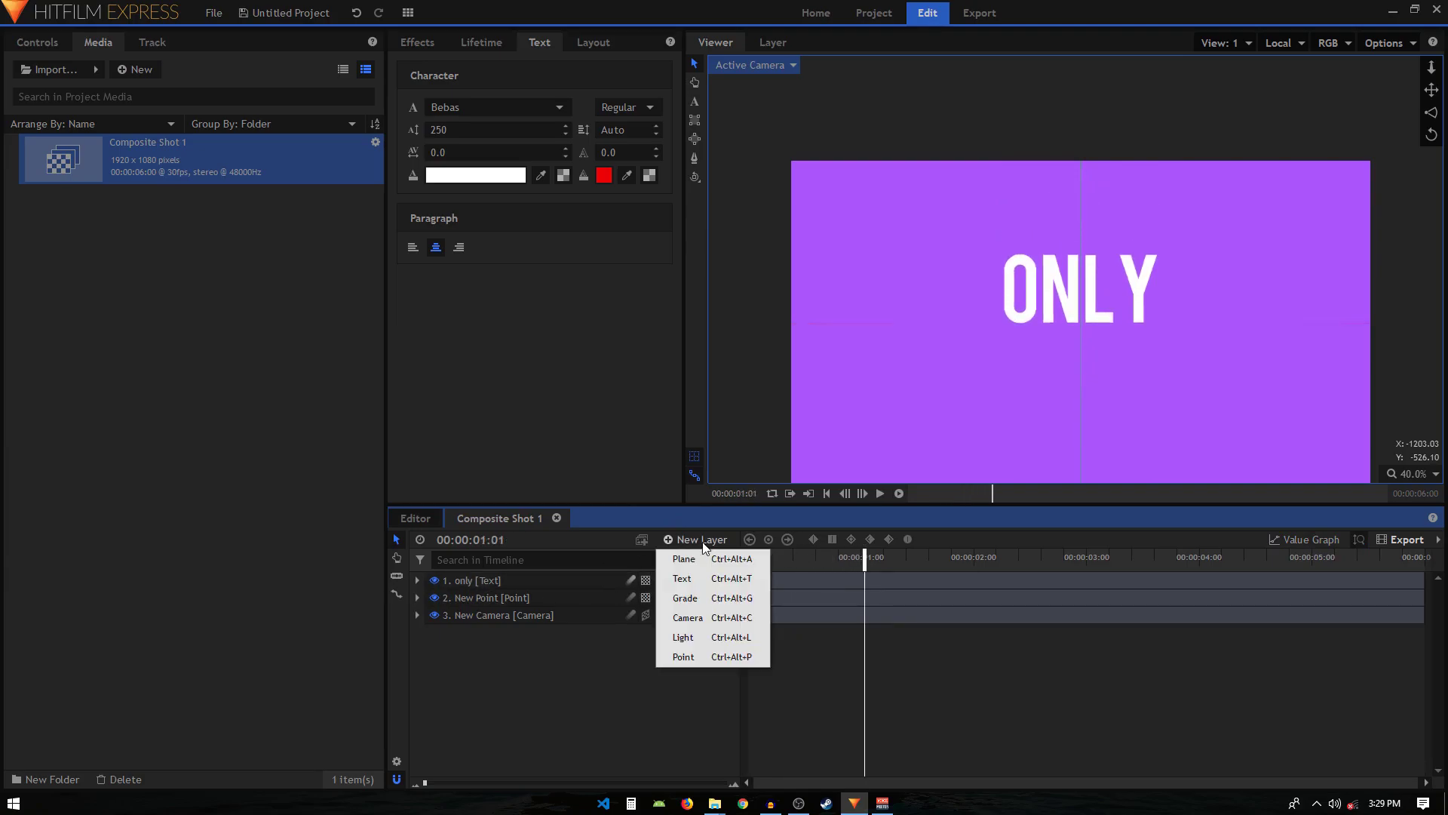
click(693, 583)
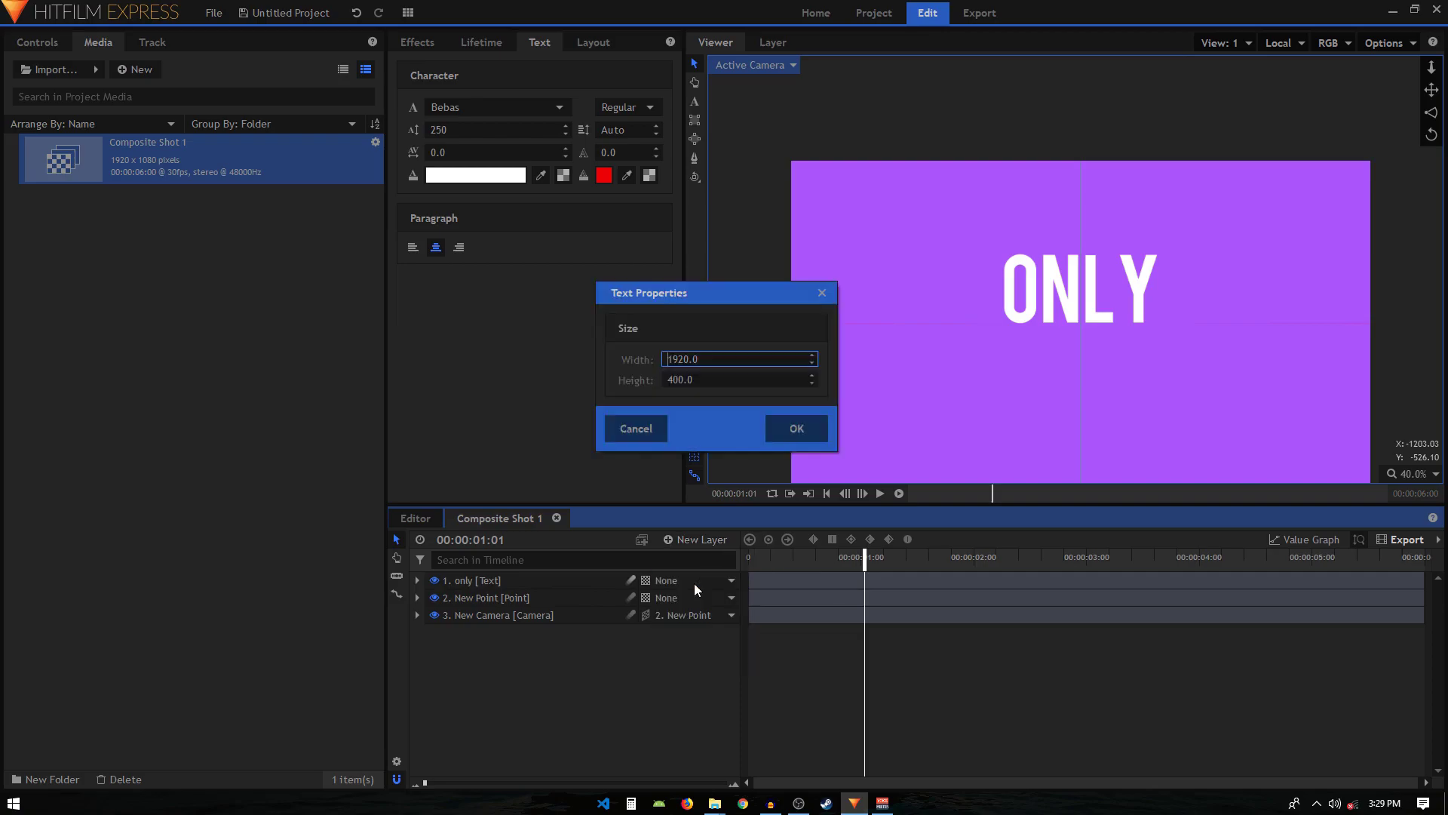
click(635, 429)
click(491, 583)
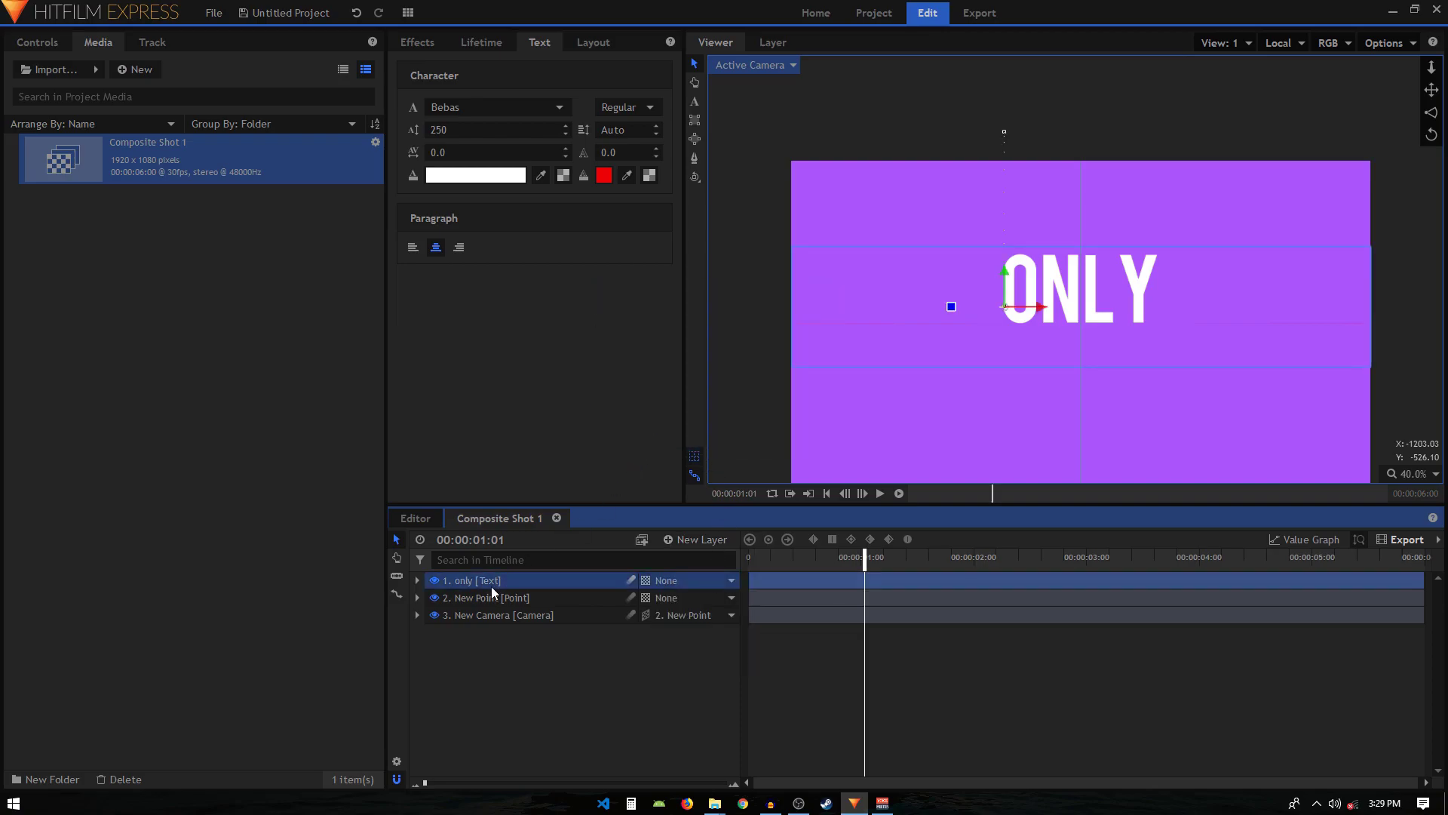
key(ctrl+d)
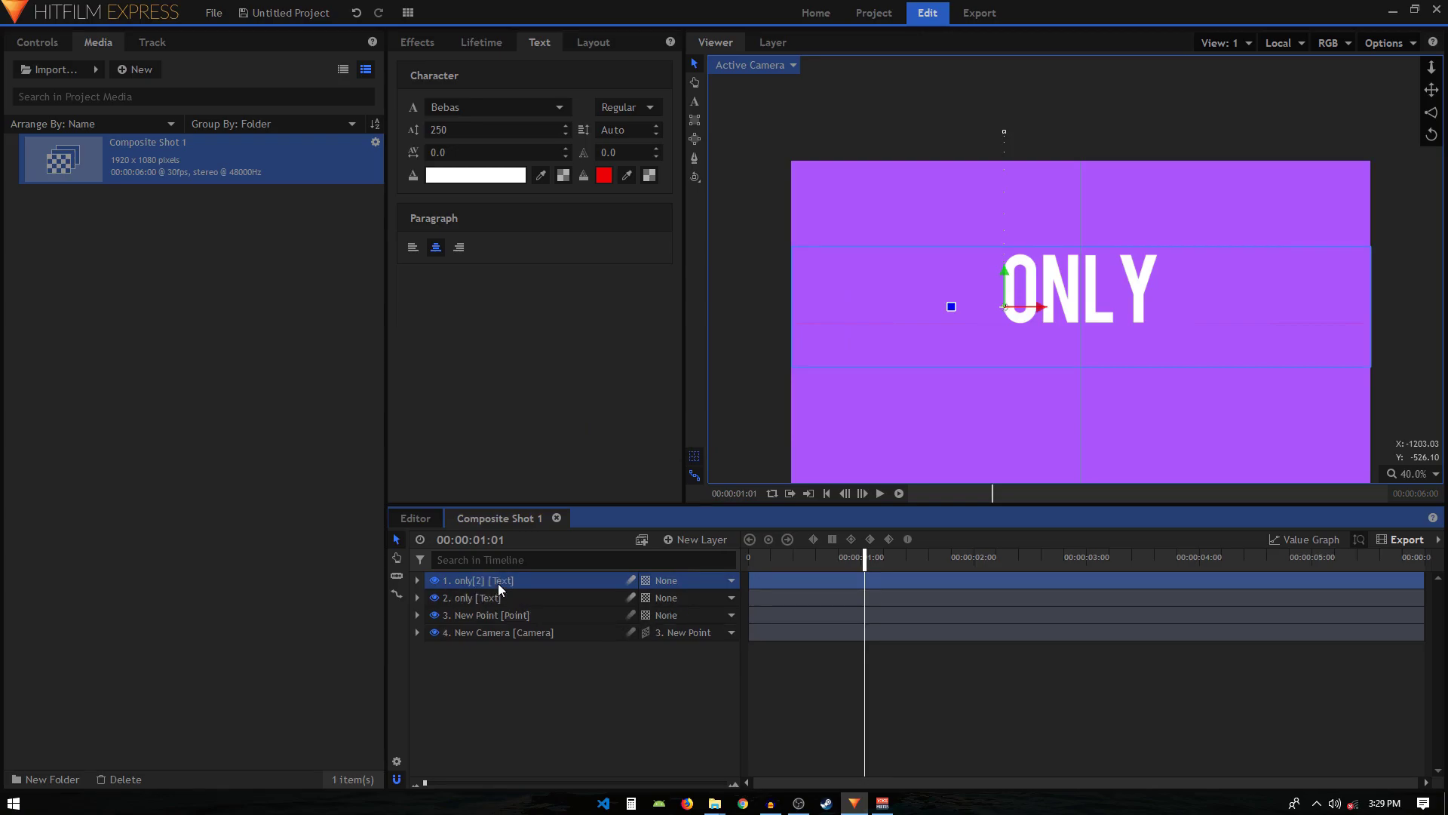
key(Delete)
Step: Add a new text layer with the default size and enter the word THE in it
click(700, 540)
click(698, 579)
click(807, 430)
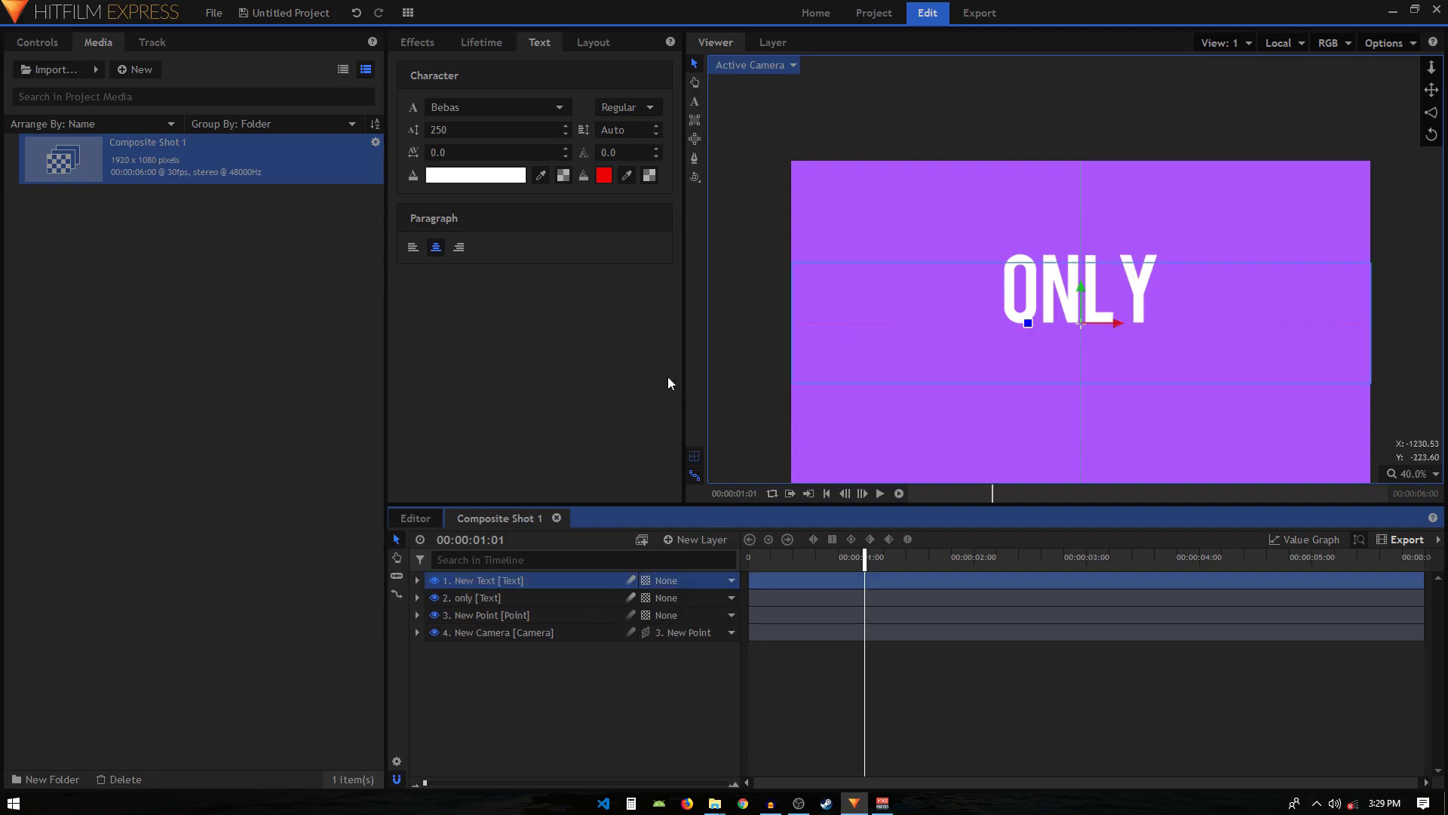
click(695, 101)
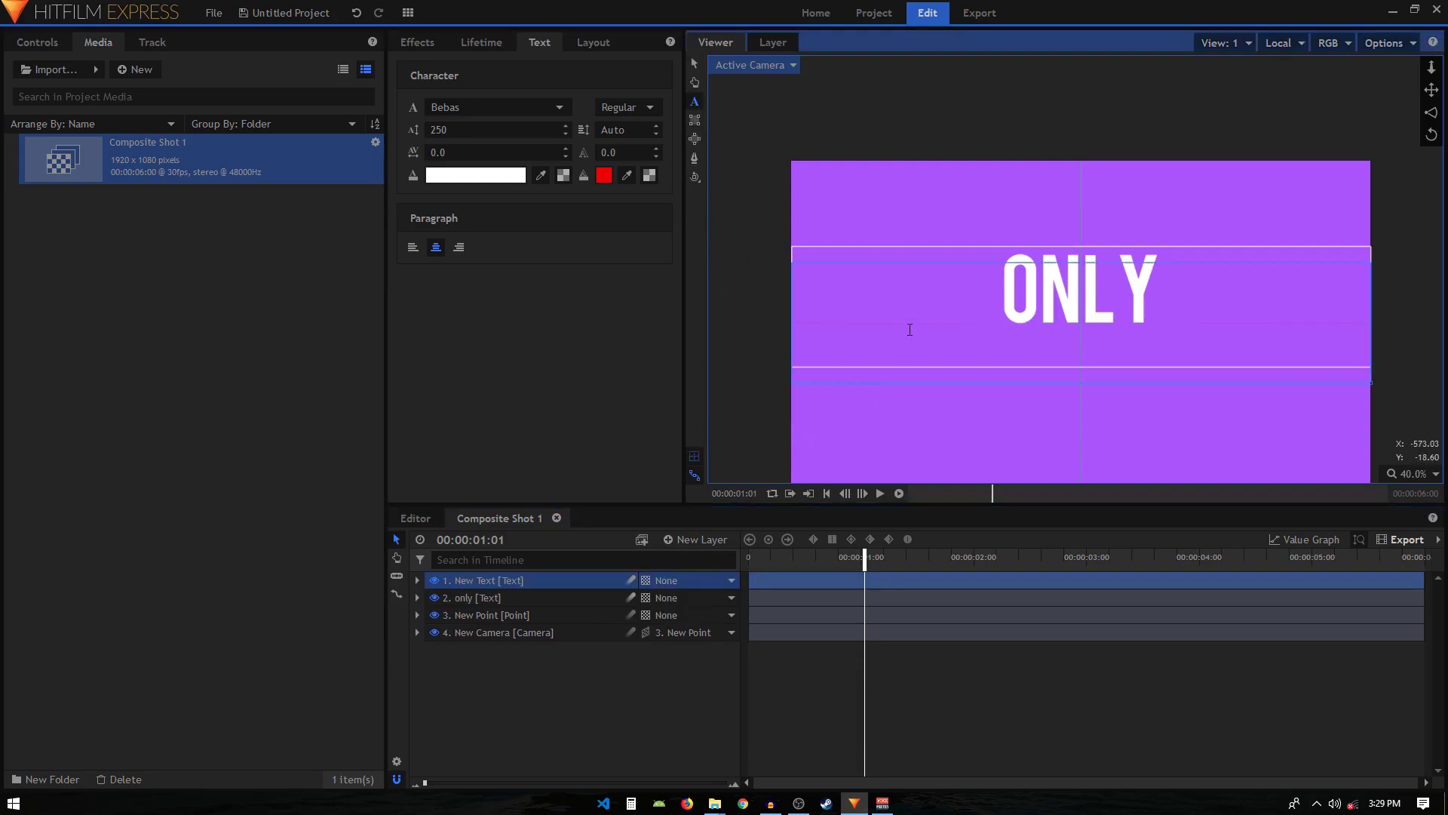
text(THEY)
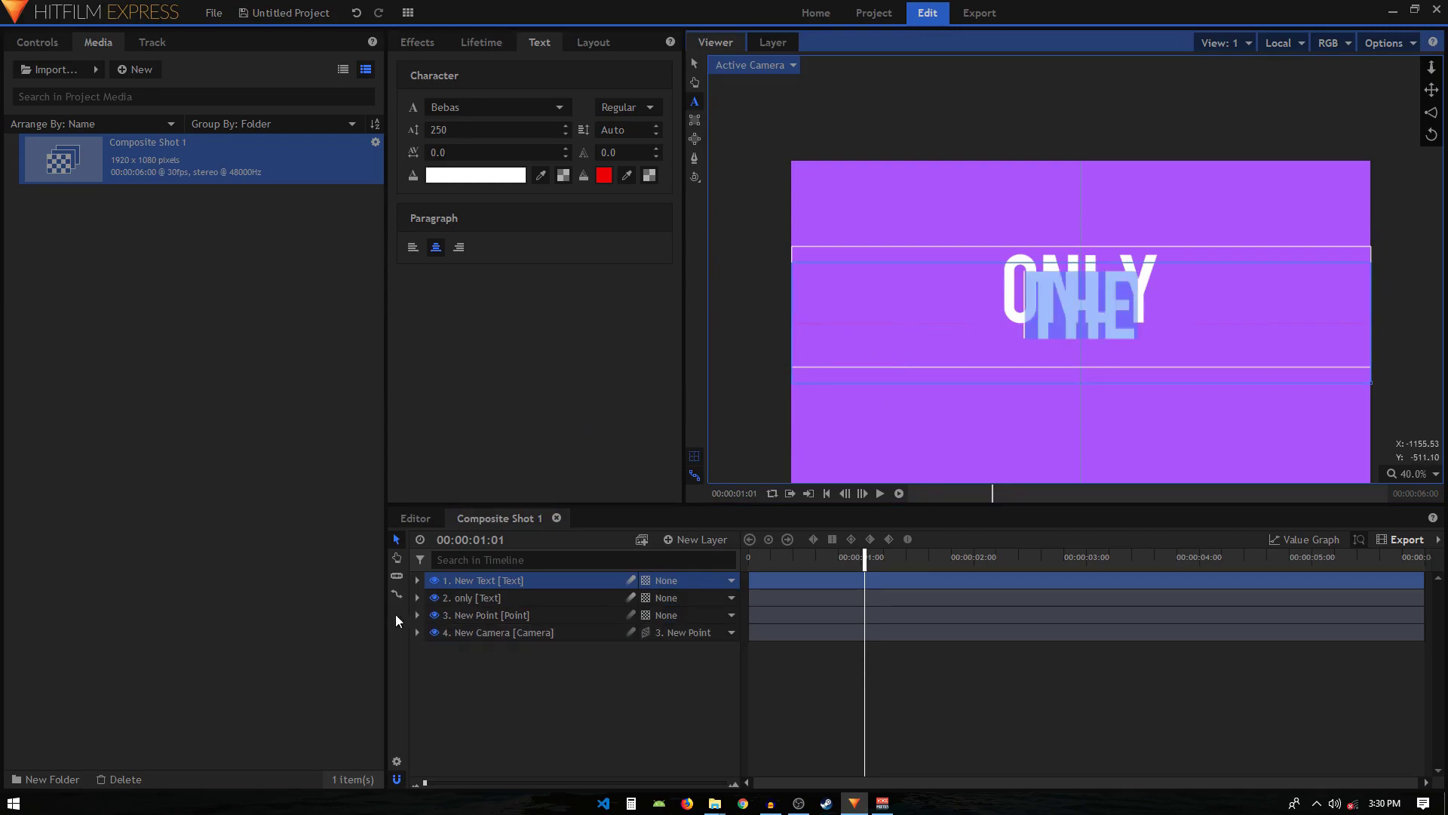
Step: Set the new THE text layer's Y position to 54
click(418, 580)
click(431, 597)
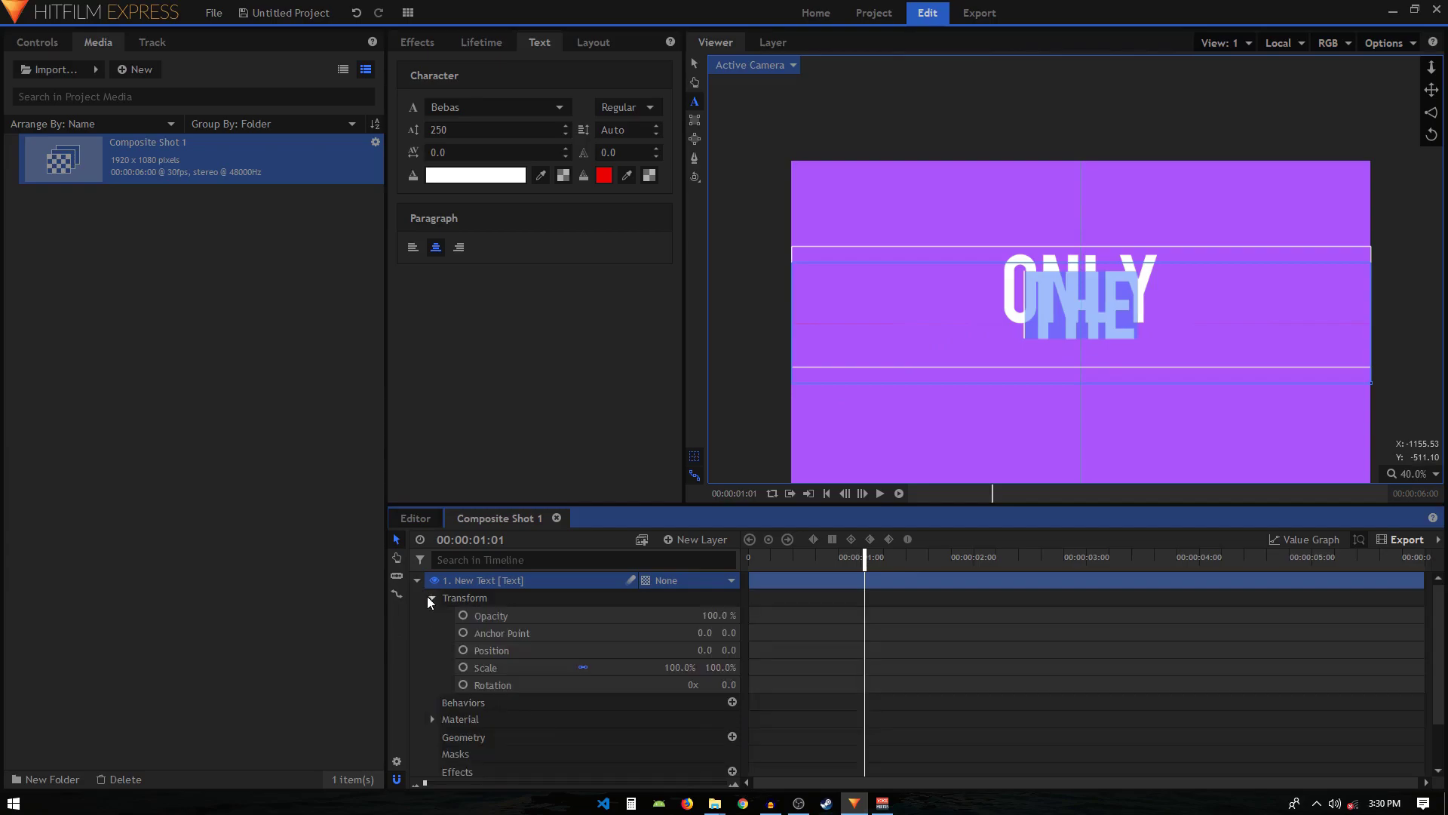
click(731, 650)
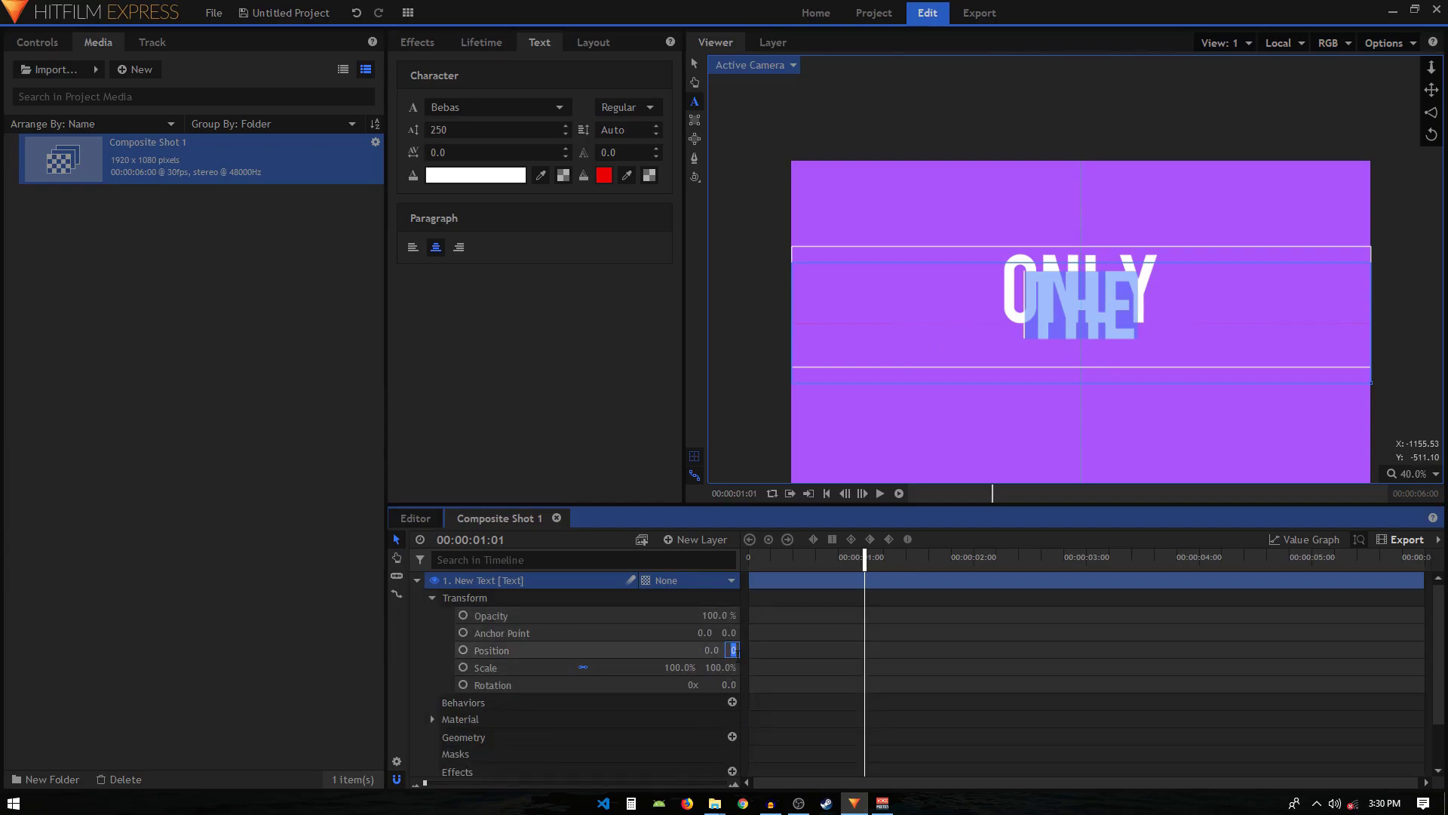
text(54)
key(Return)
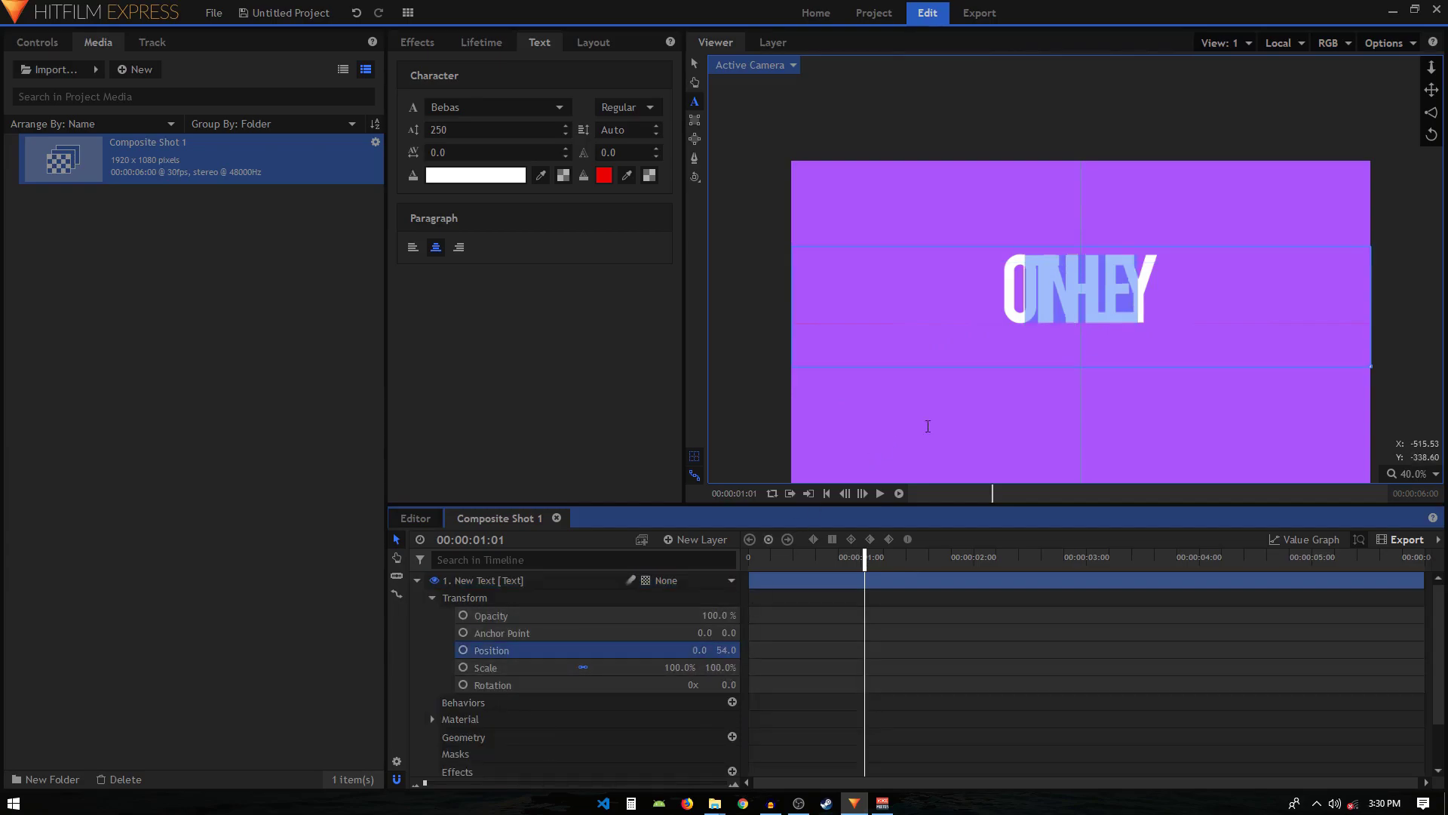
Step: Shift the THE layer's anchor point X to about -178, near the outer edge of the letter T
scroll(1046, 347, up, 2)
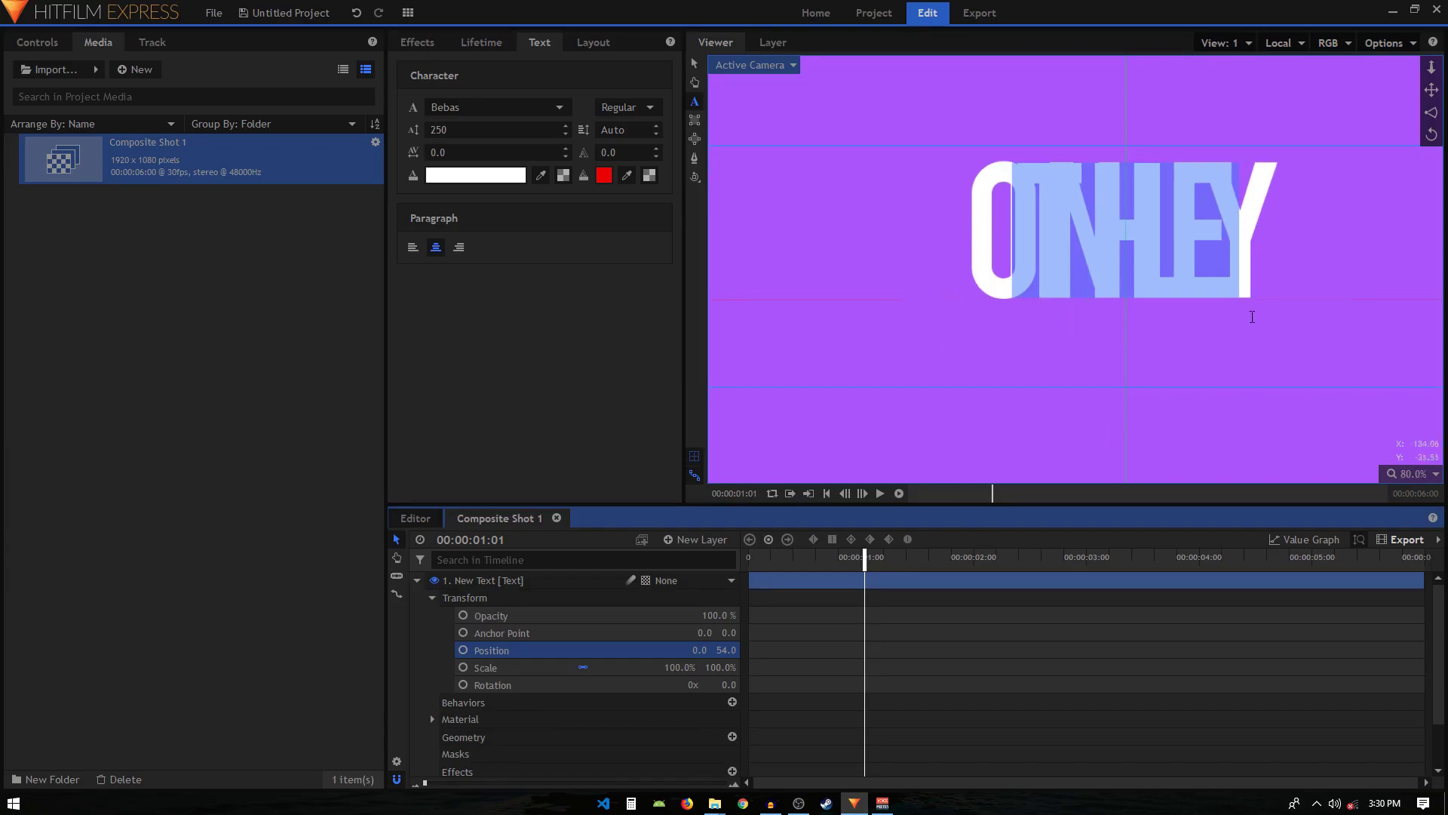
scroll(1150, 302, down, 2)
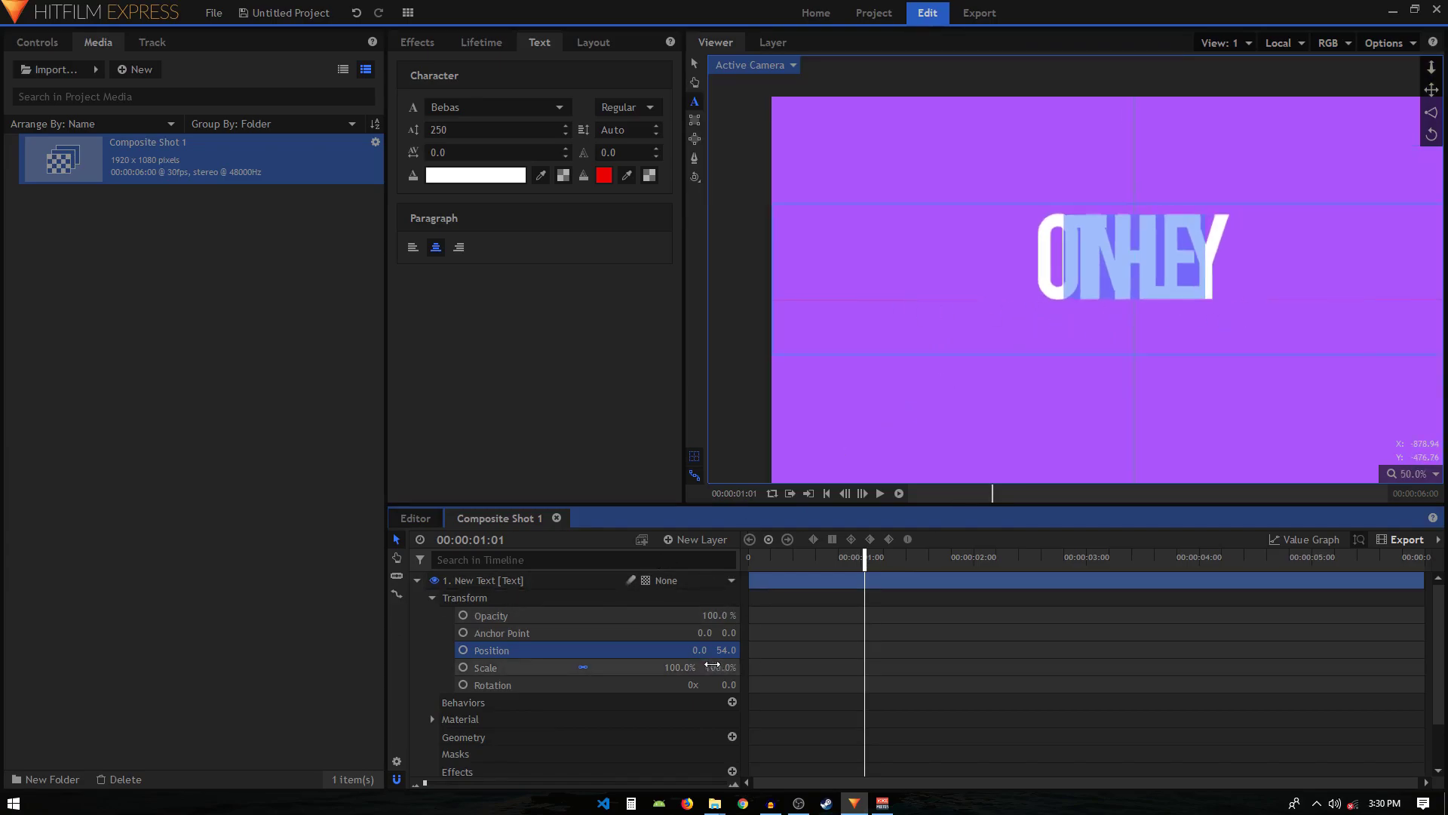
click(694, 65)
scroll(1139, 270, up, 2)
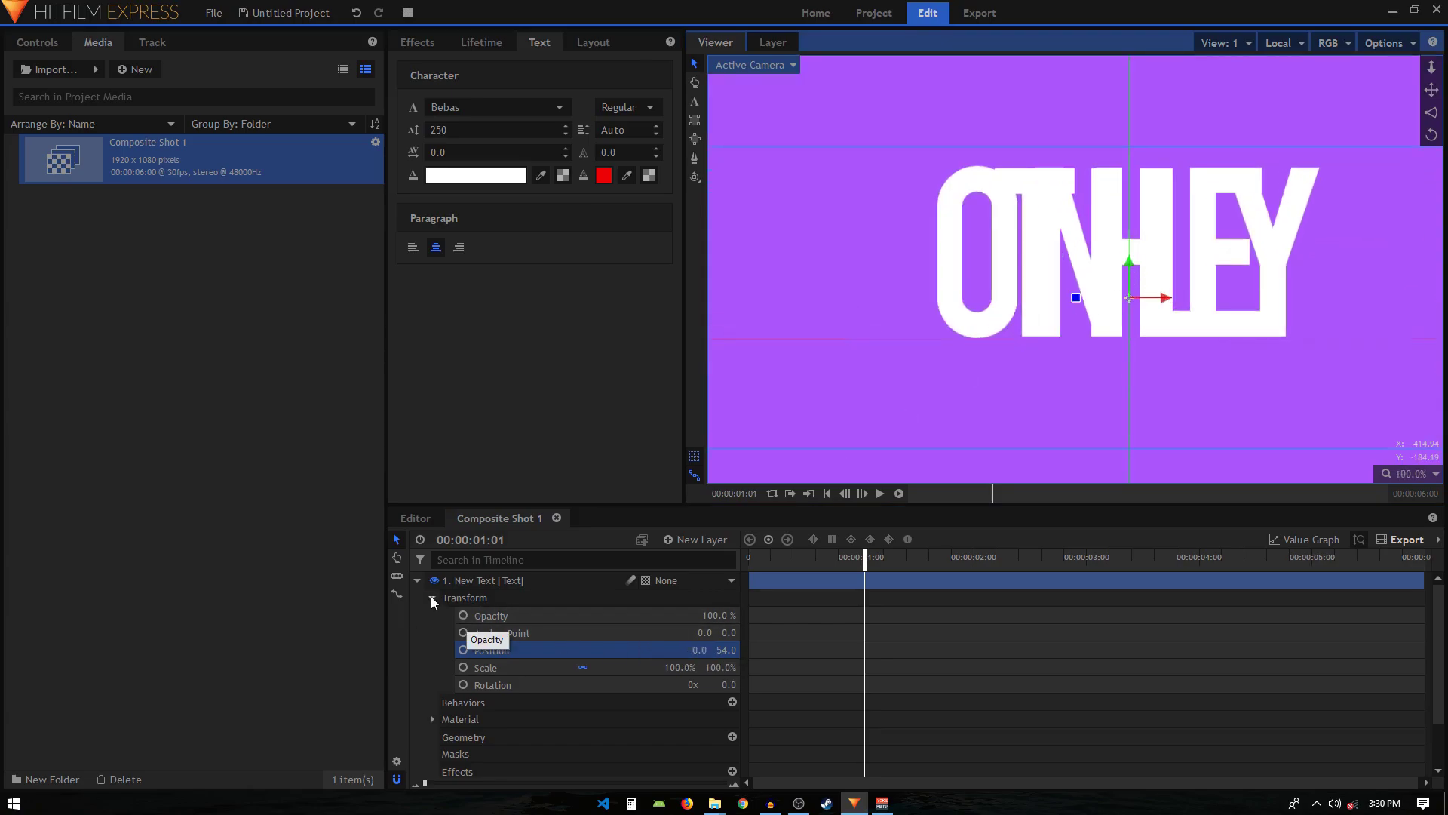
click(417, 582)
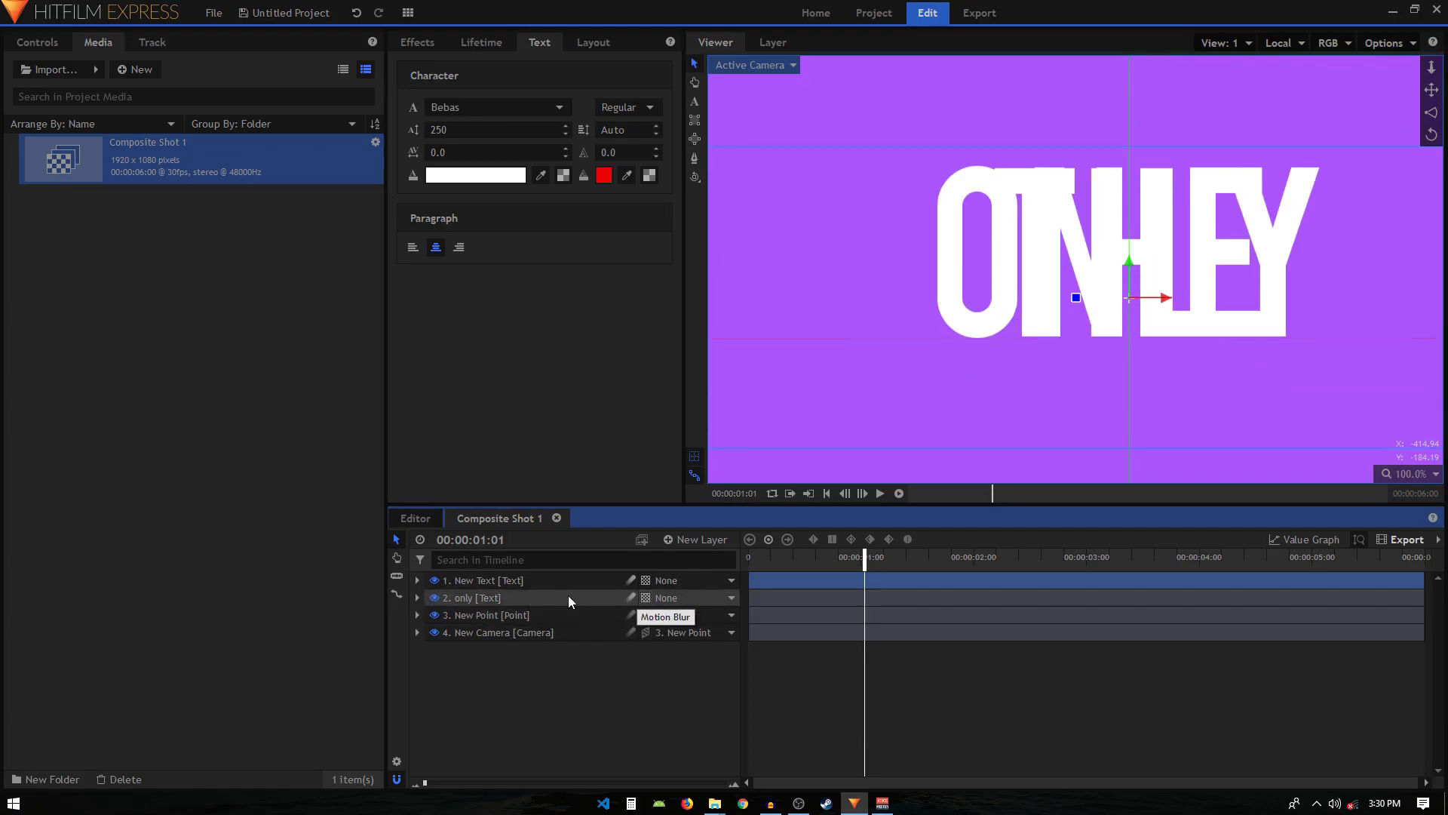
ctrl+click(547, 591)
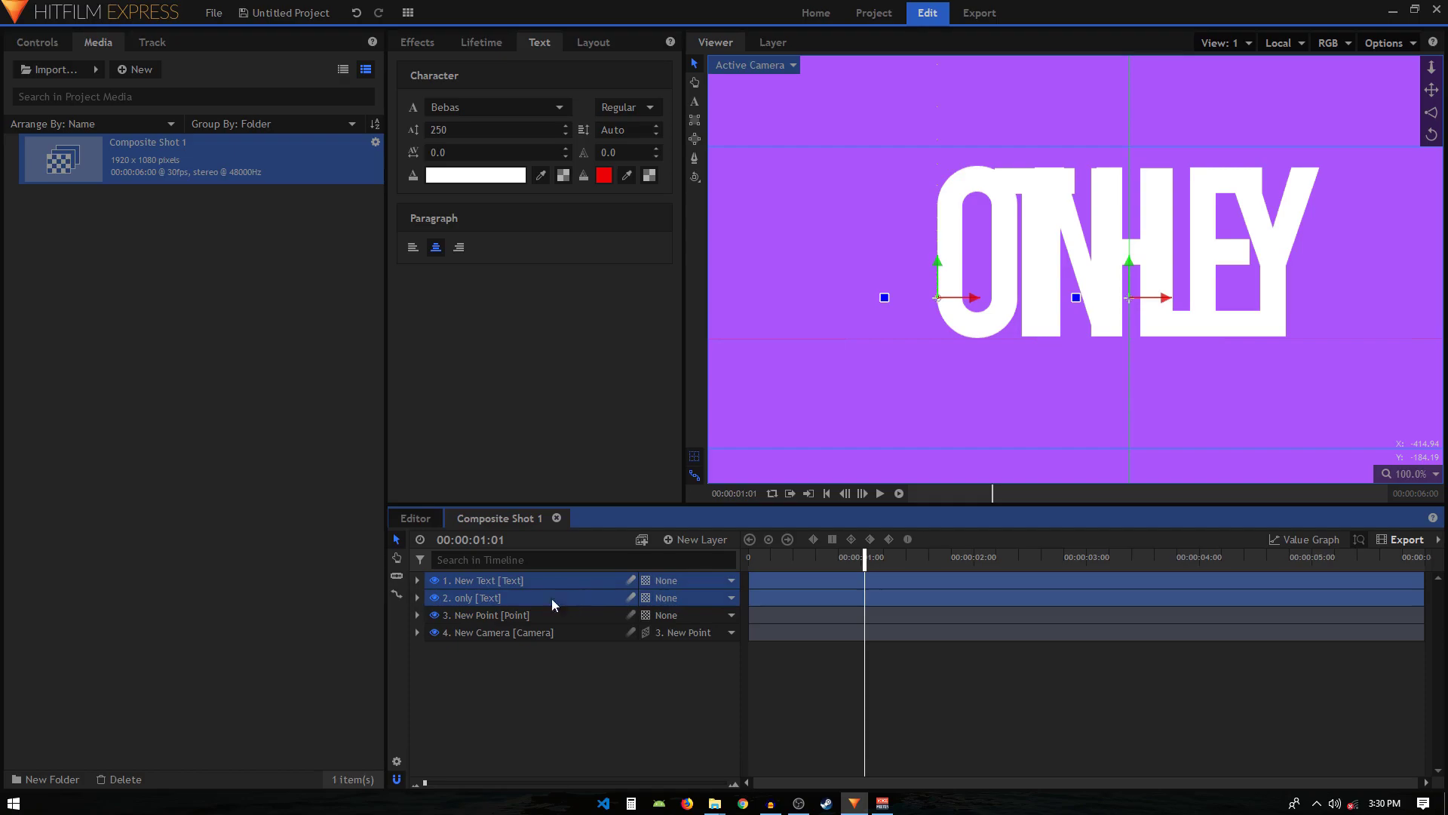
click(417, 580)
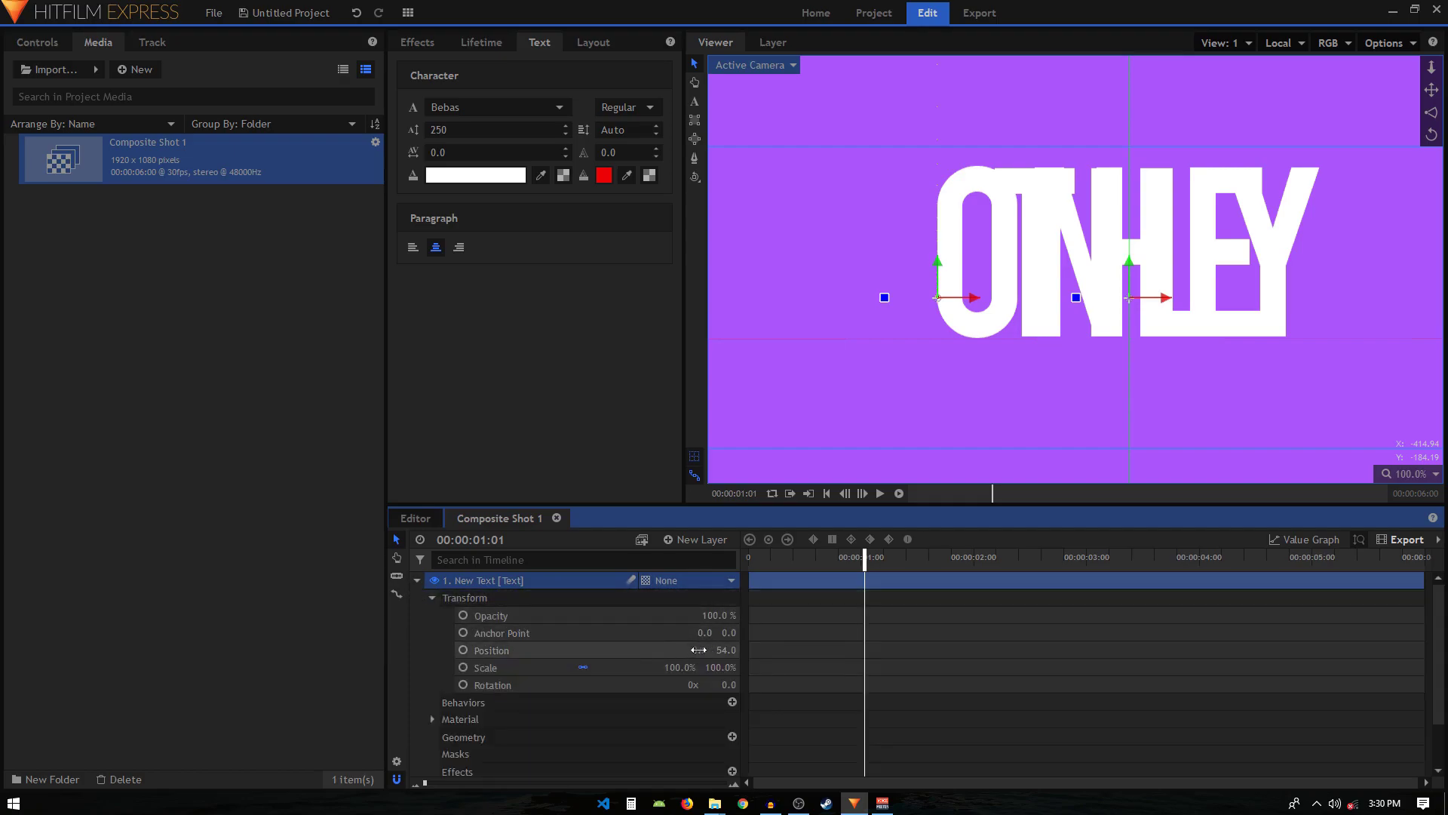
drag(705, 633, 589, 632)
Step: Fine-tune the THE layer's anchor point X to -179 so it lines up with the T's outer edge
scroll(1142, 213, up, 5)
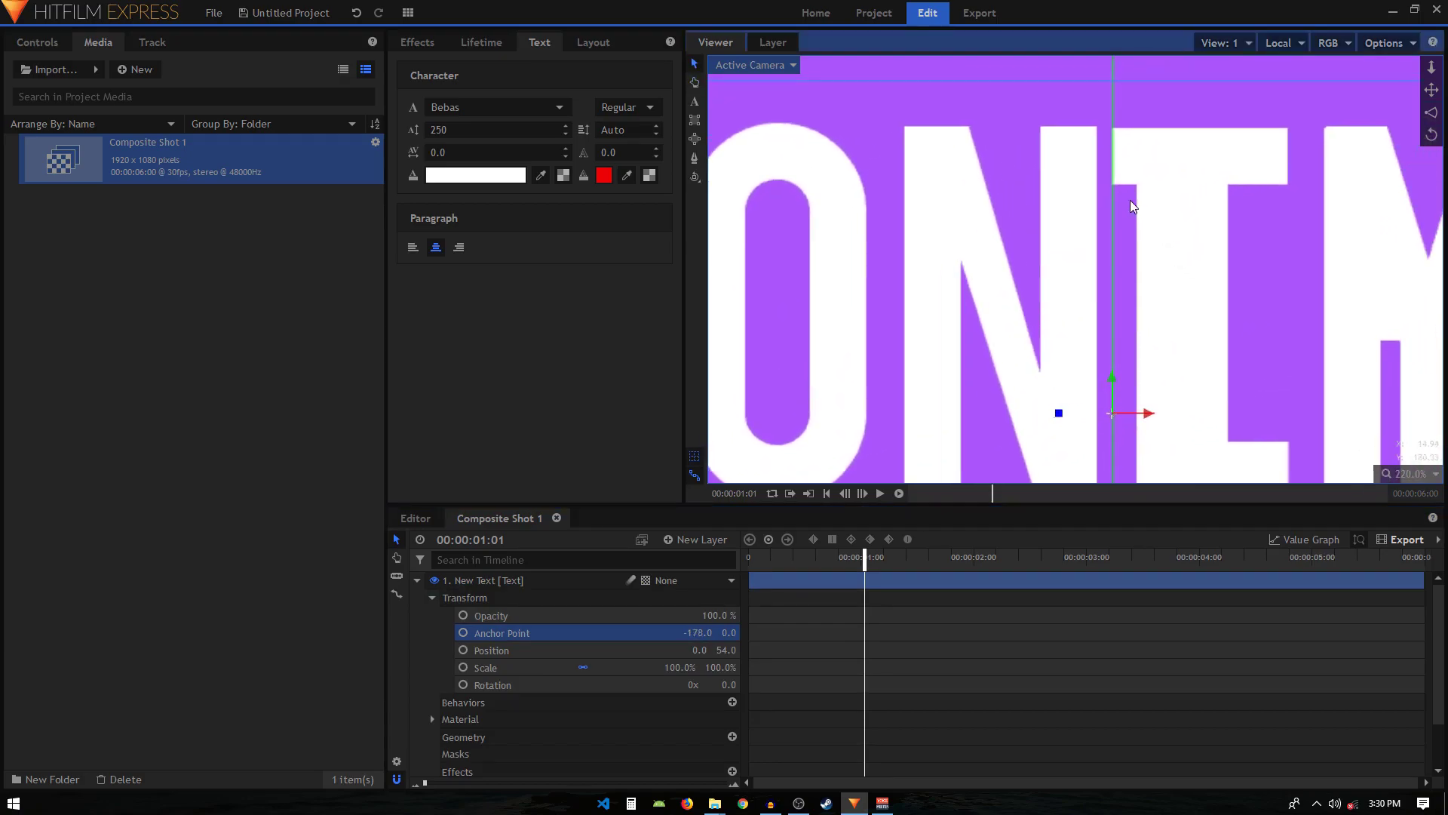
drag(1176, 399, 1139, 325)
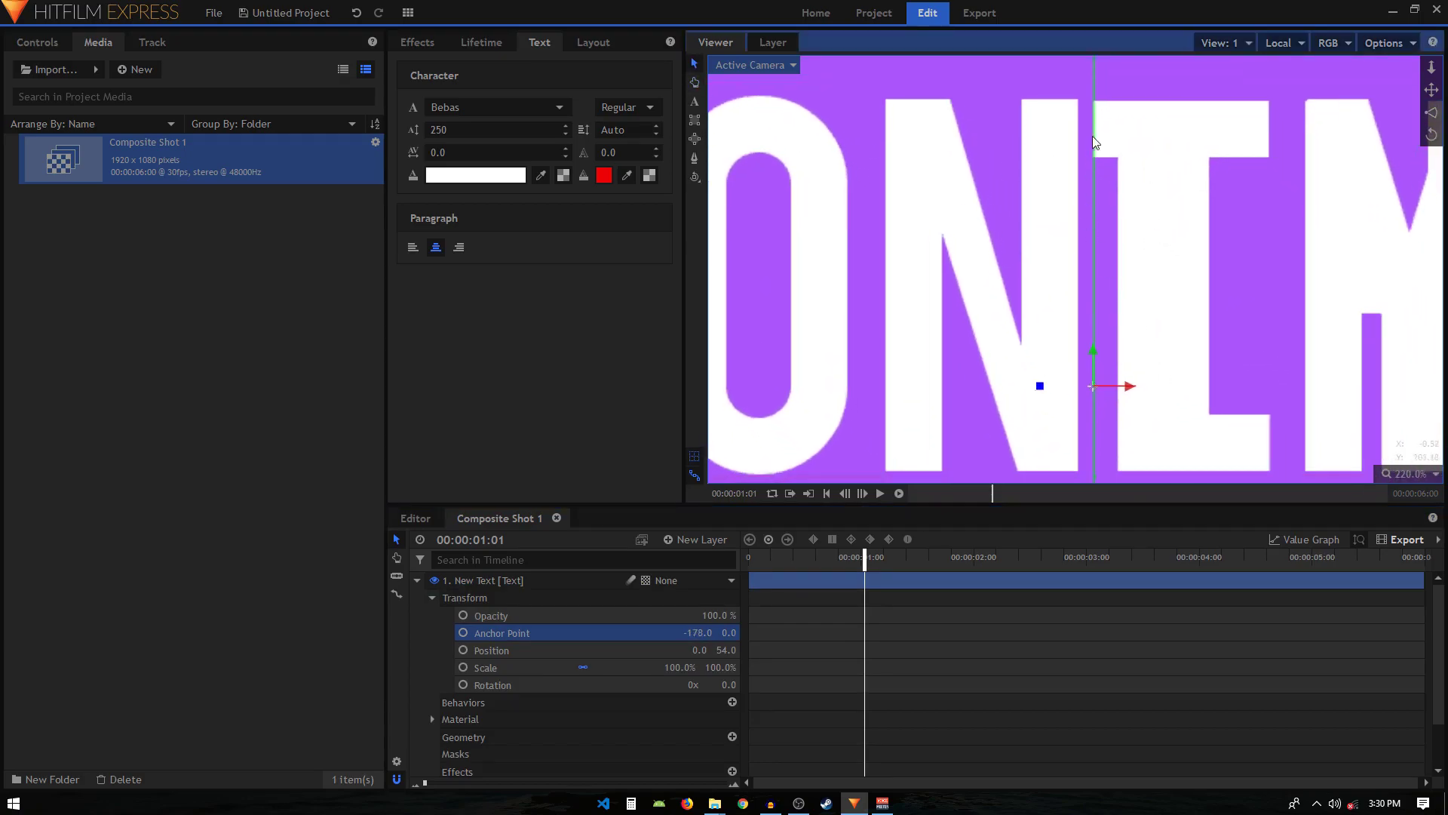
click(702, 633)
key(Down)
key(Up)
key(Down)
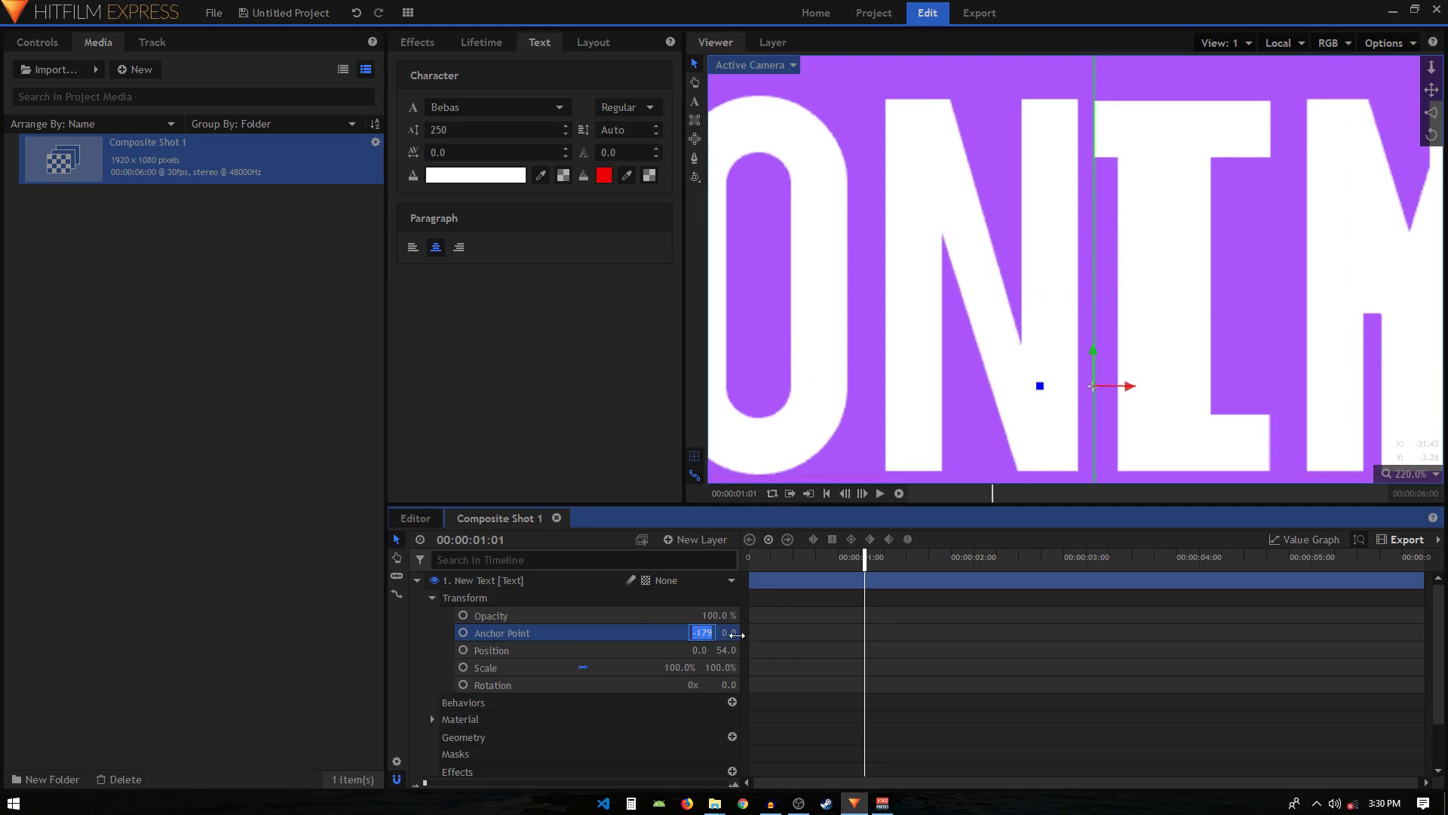
Step: Set the THE layer's X position to -179 and select both the THE and ONLY text layers
click(702, 650)
text(-179)
key(Return)
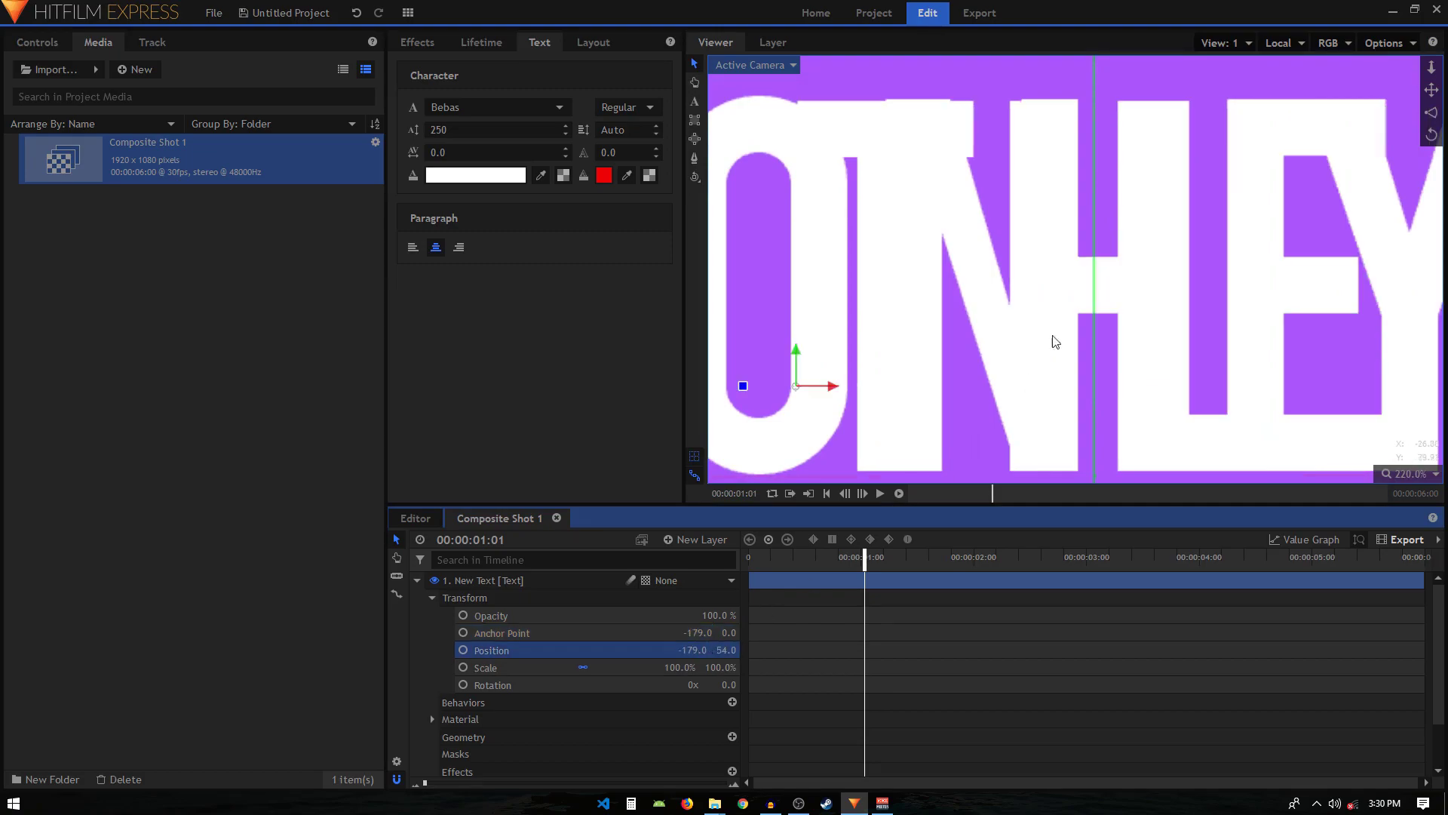
scroll(1060, 293, down, 6)
scroll(1060, 293, down, 1)
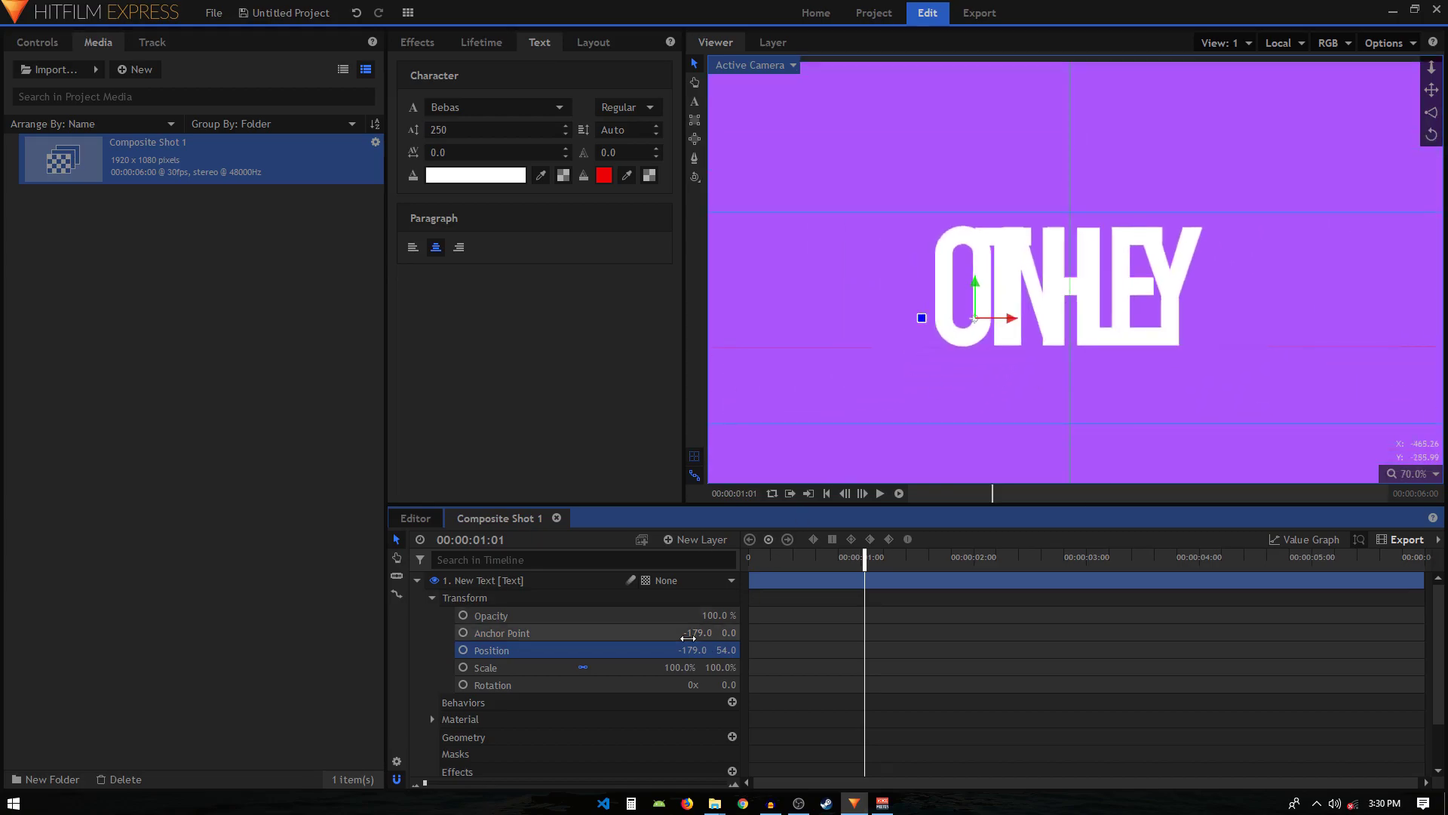
click(417, 580)
ctrl+click(501, 594)
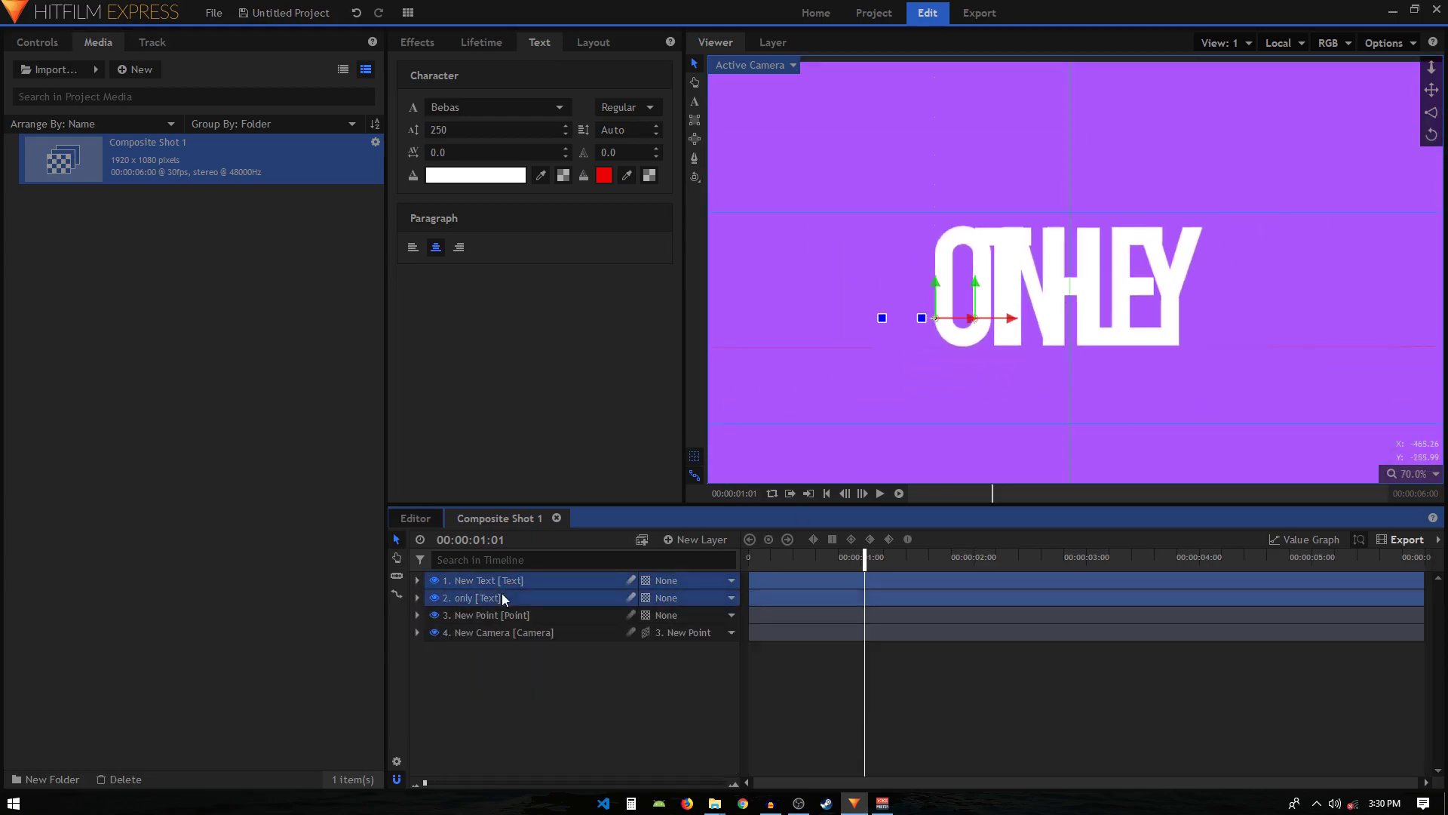
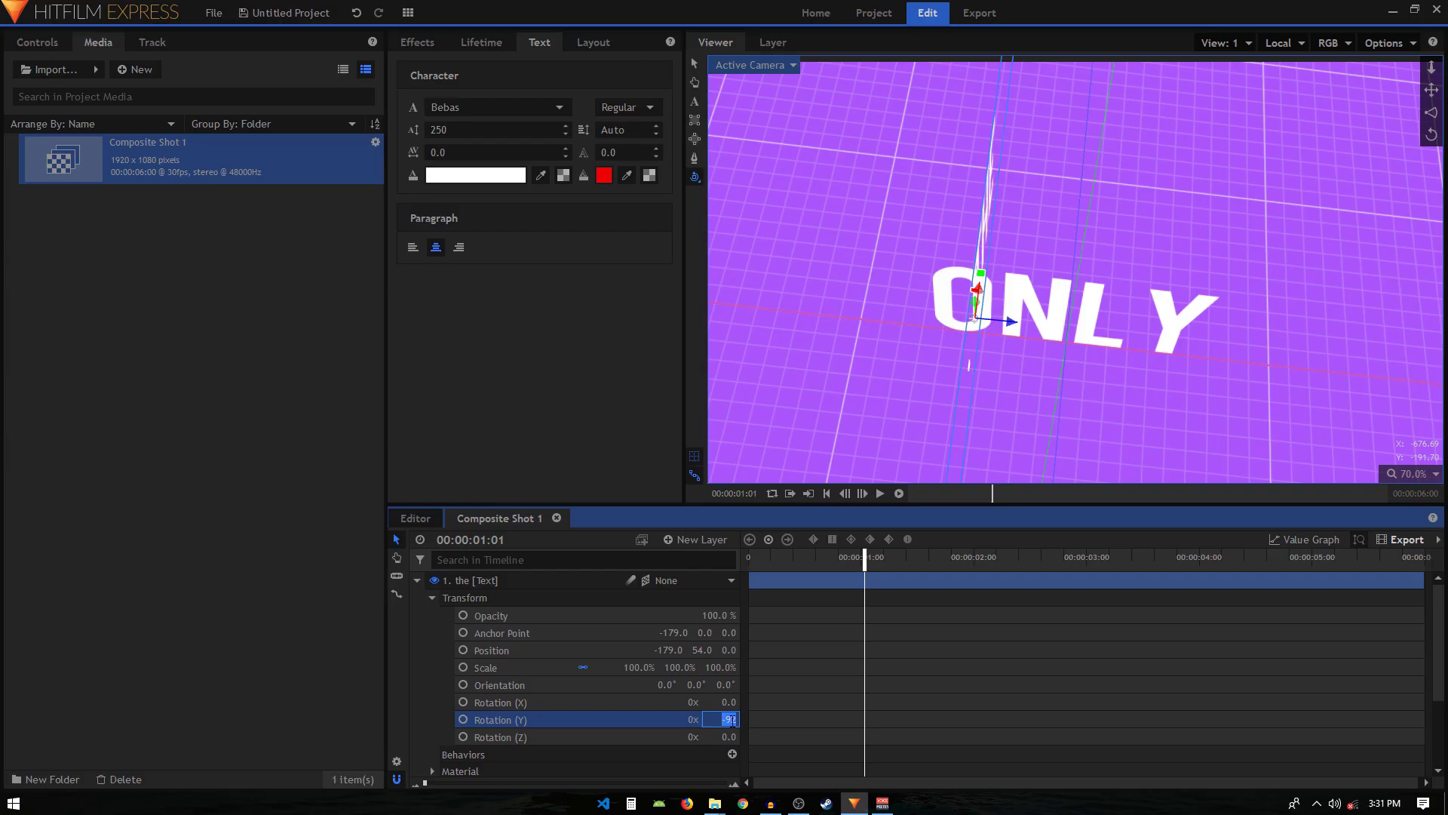
Step: Rotate the THE layer -90 degrees around Y and move its X position to 260, at the end of ONLY
click(644, 729)
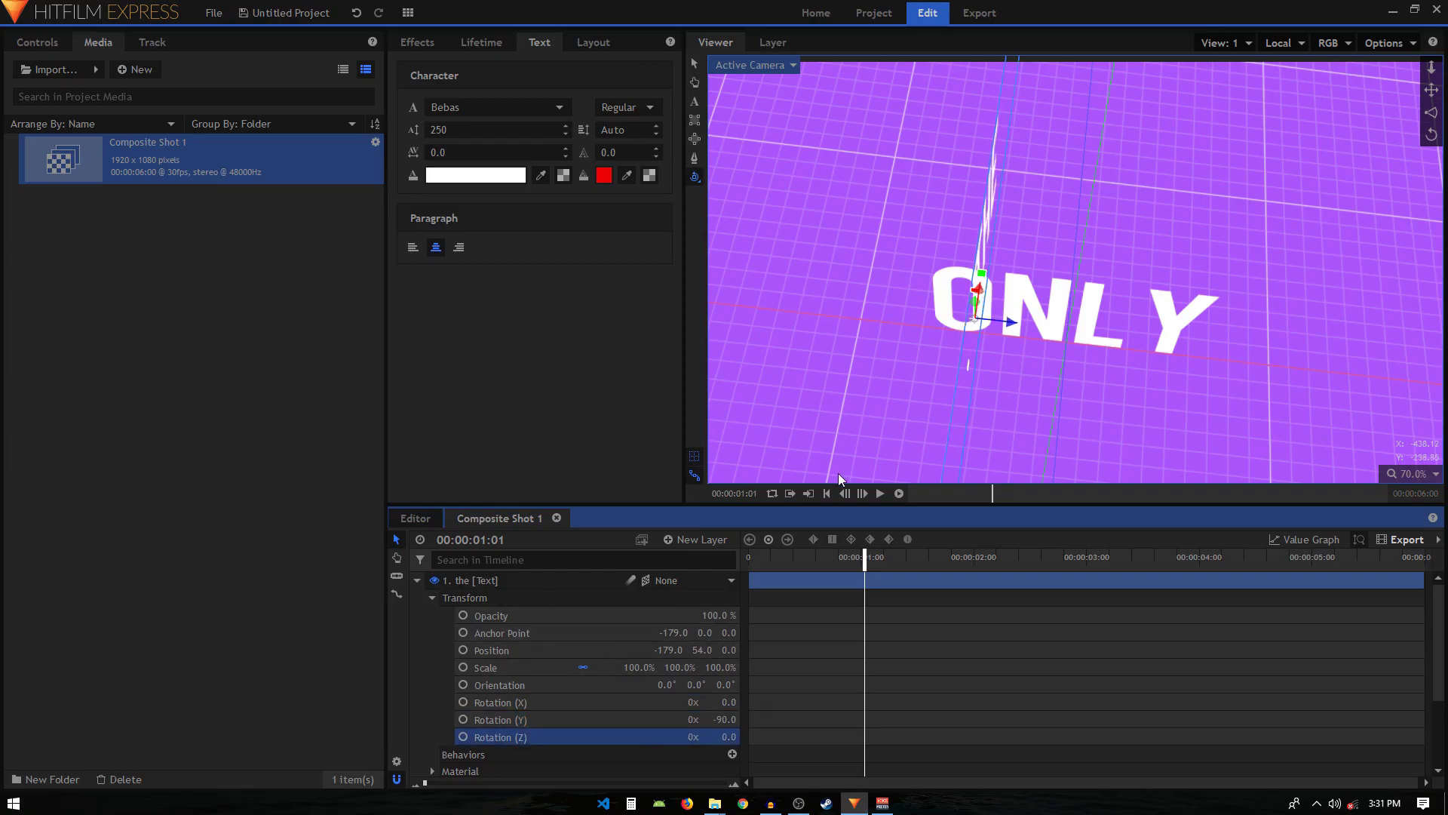
click(709, 650)
drag(667, 646, 1000, 646)
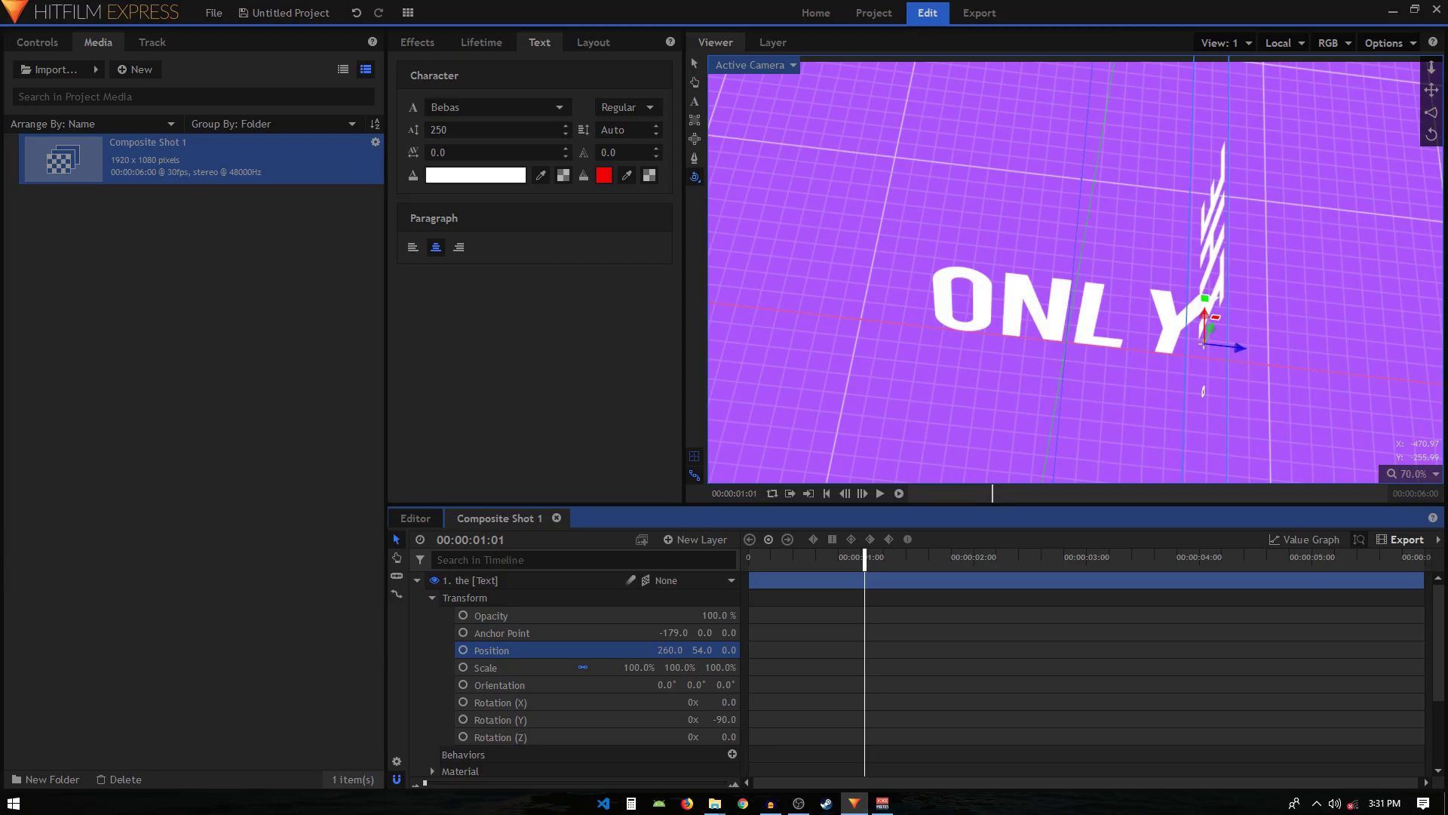
click(1251, 395)
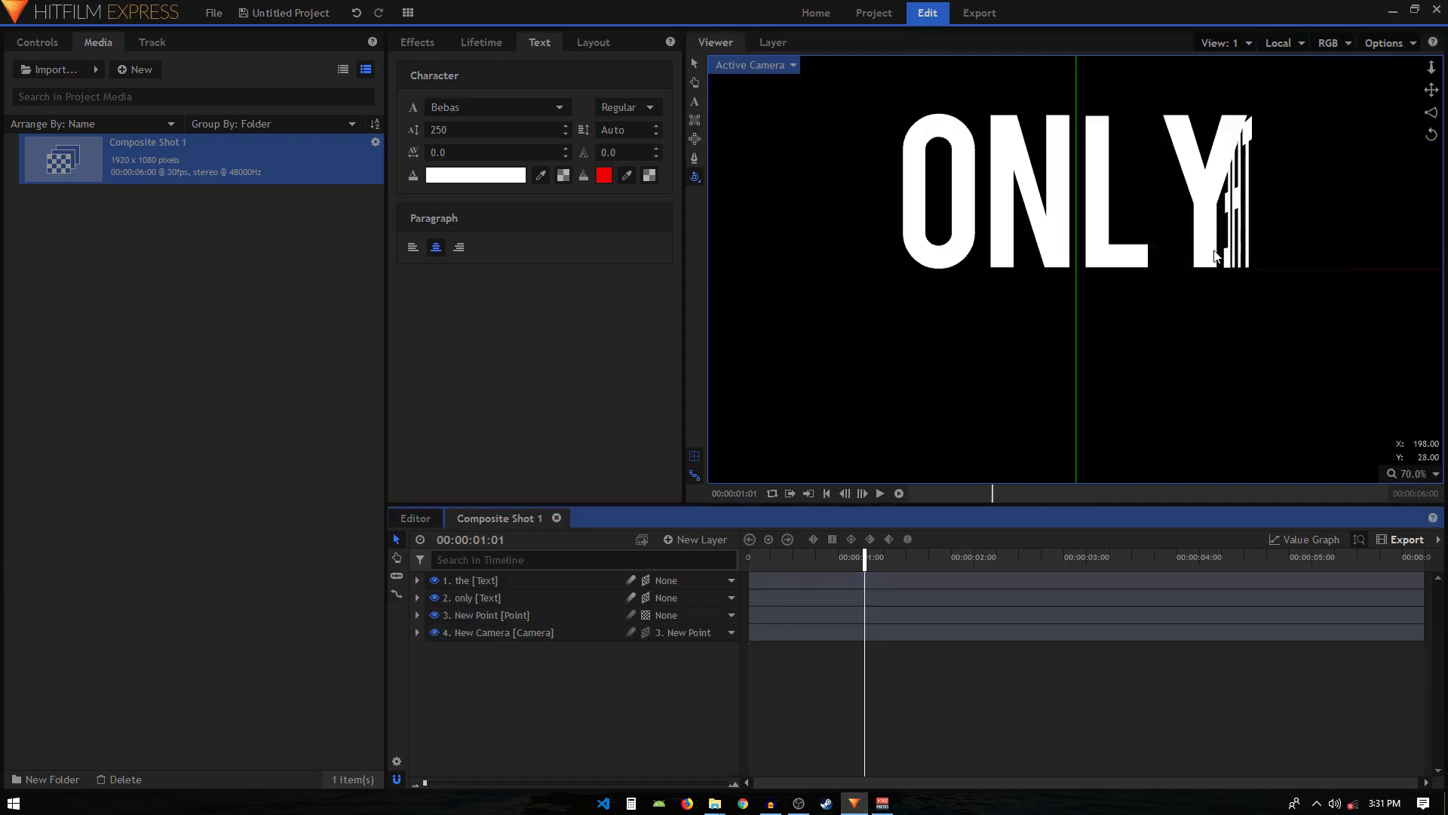
drag(1268, 259, 1222, 305)
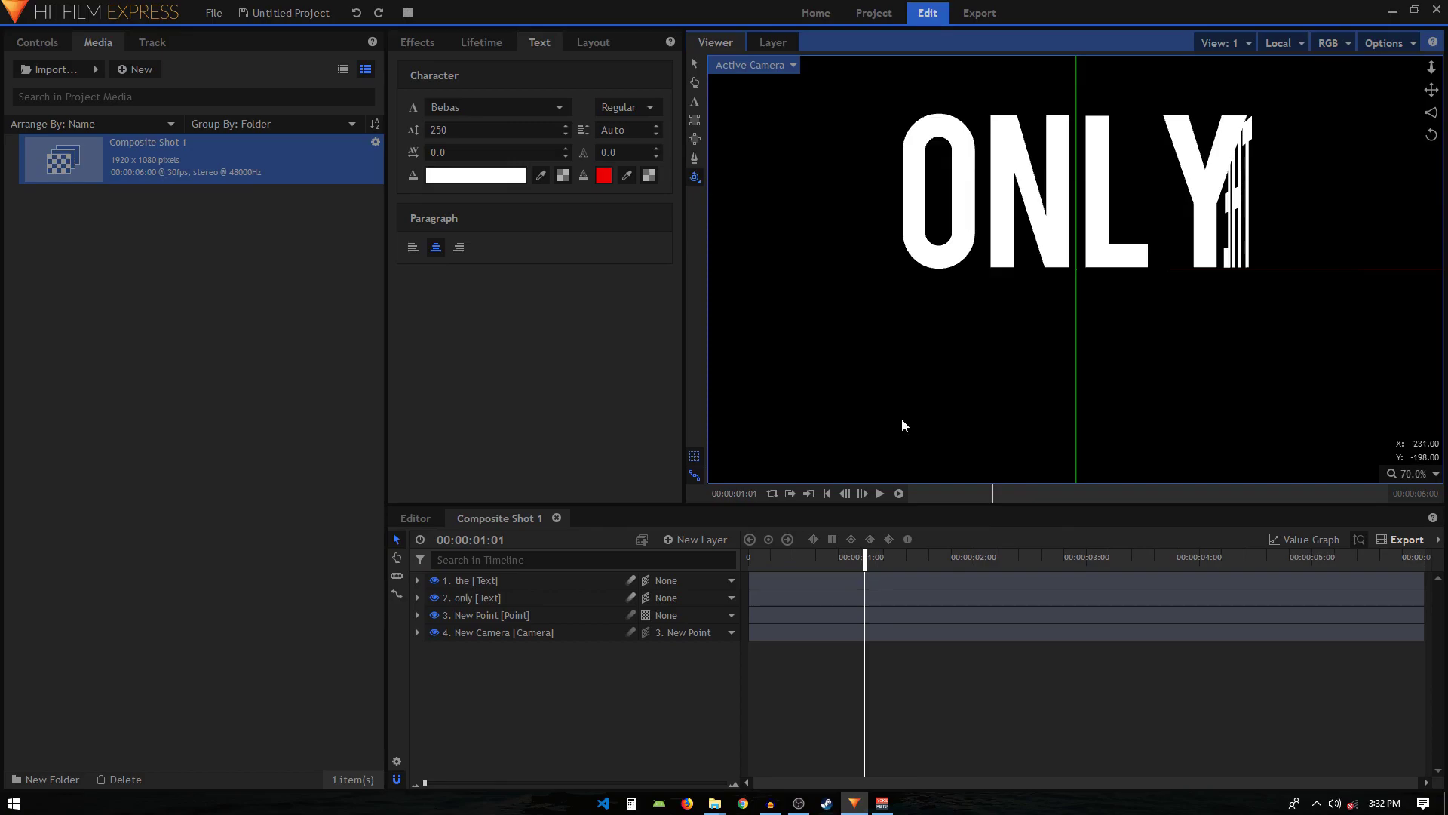
Step: Add a new text layer above THE with the default 1920 by 400 size and enter the word BEST in it
click(491, 579)
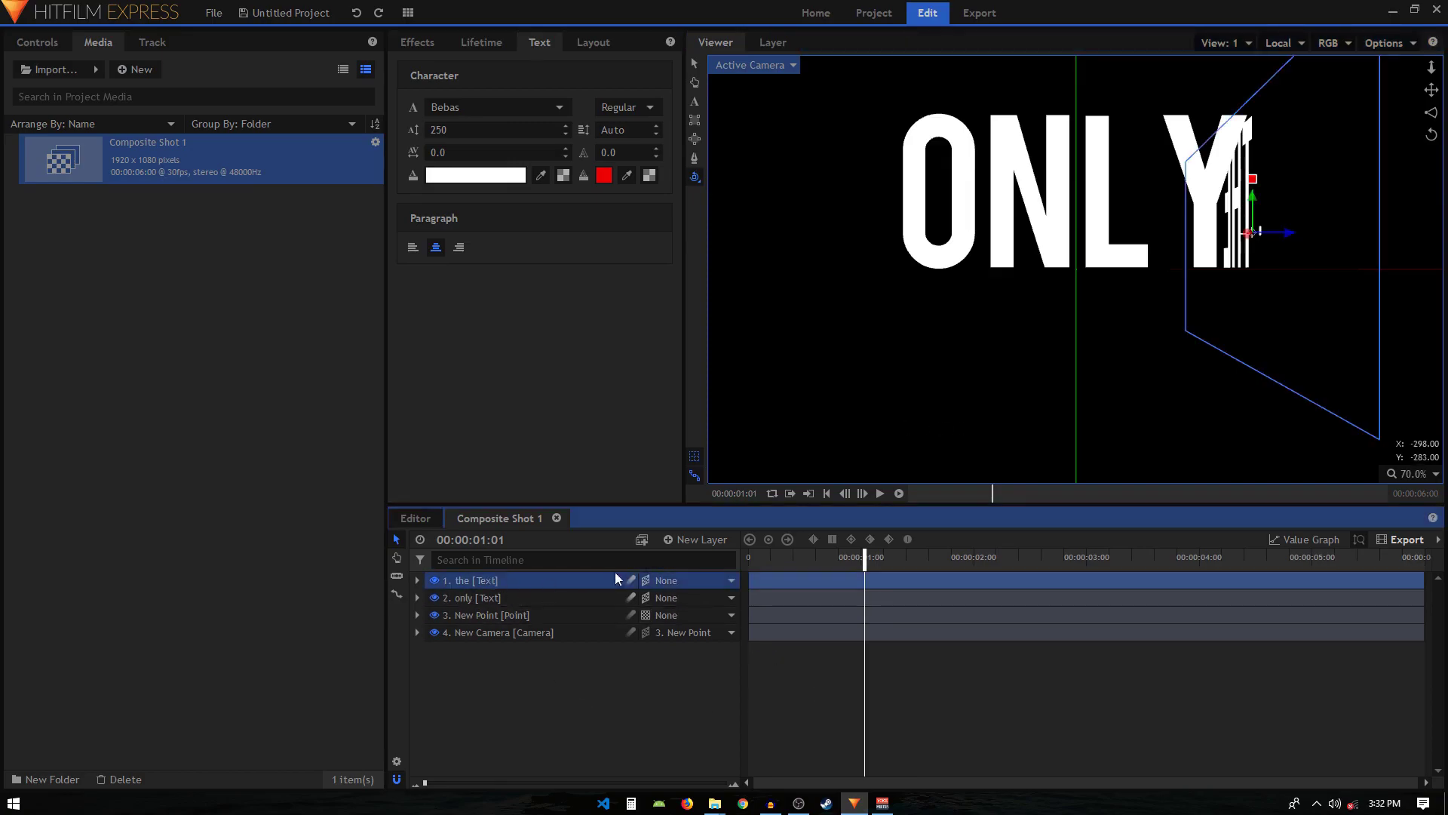
click(697, 541)
click(682, 578)
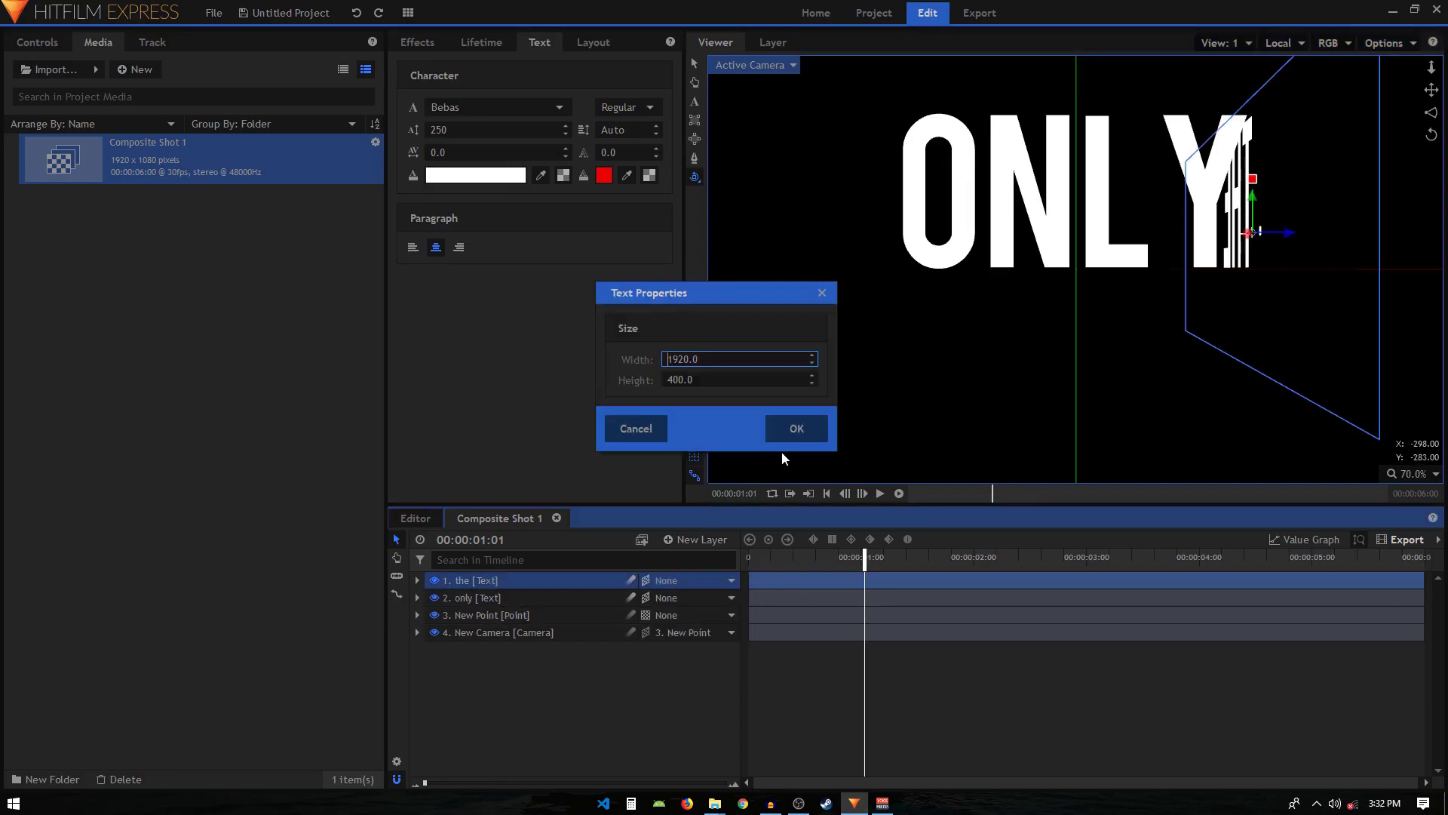
click(793, 430)
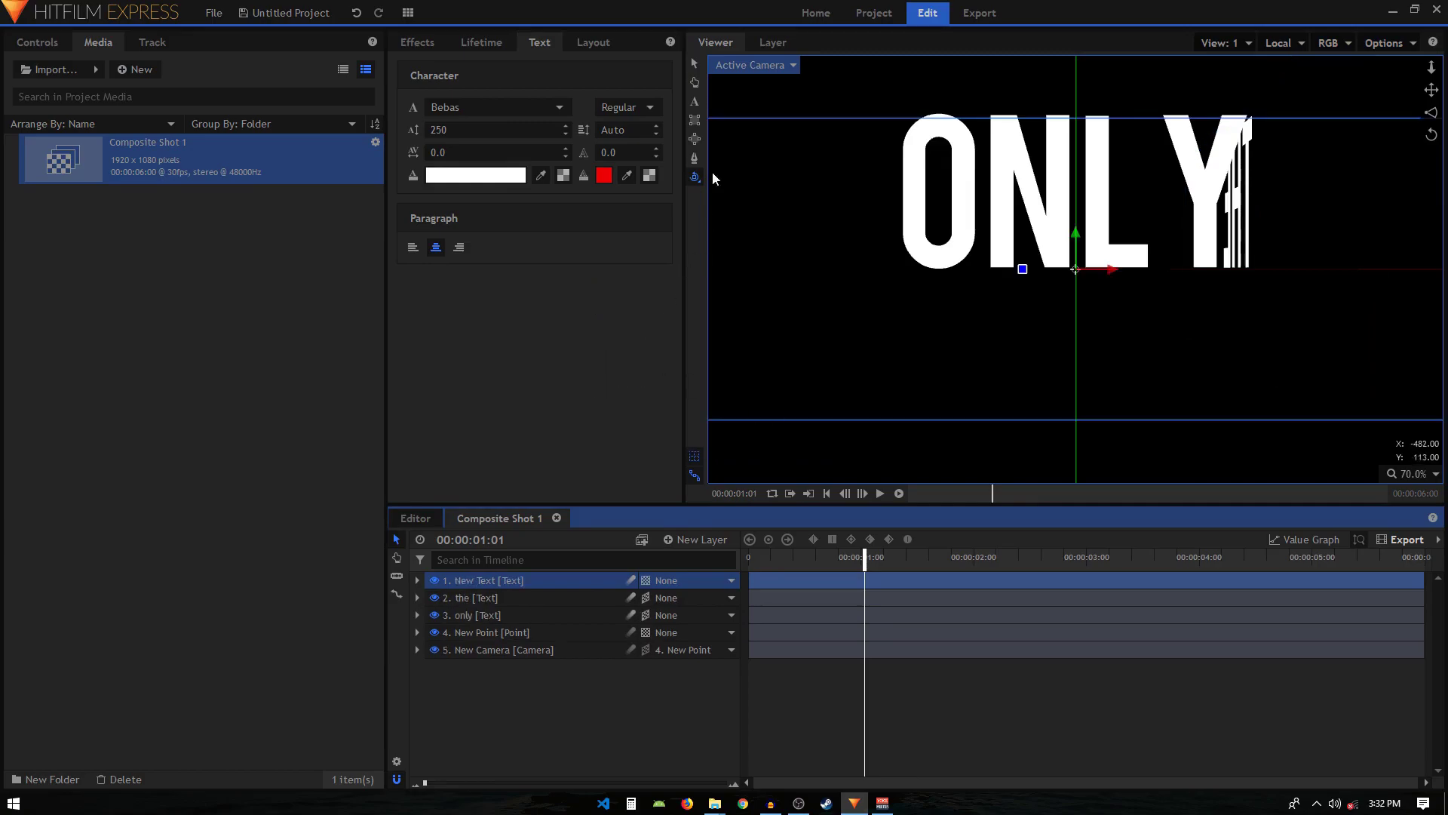
click(694, 103)
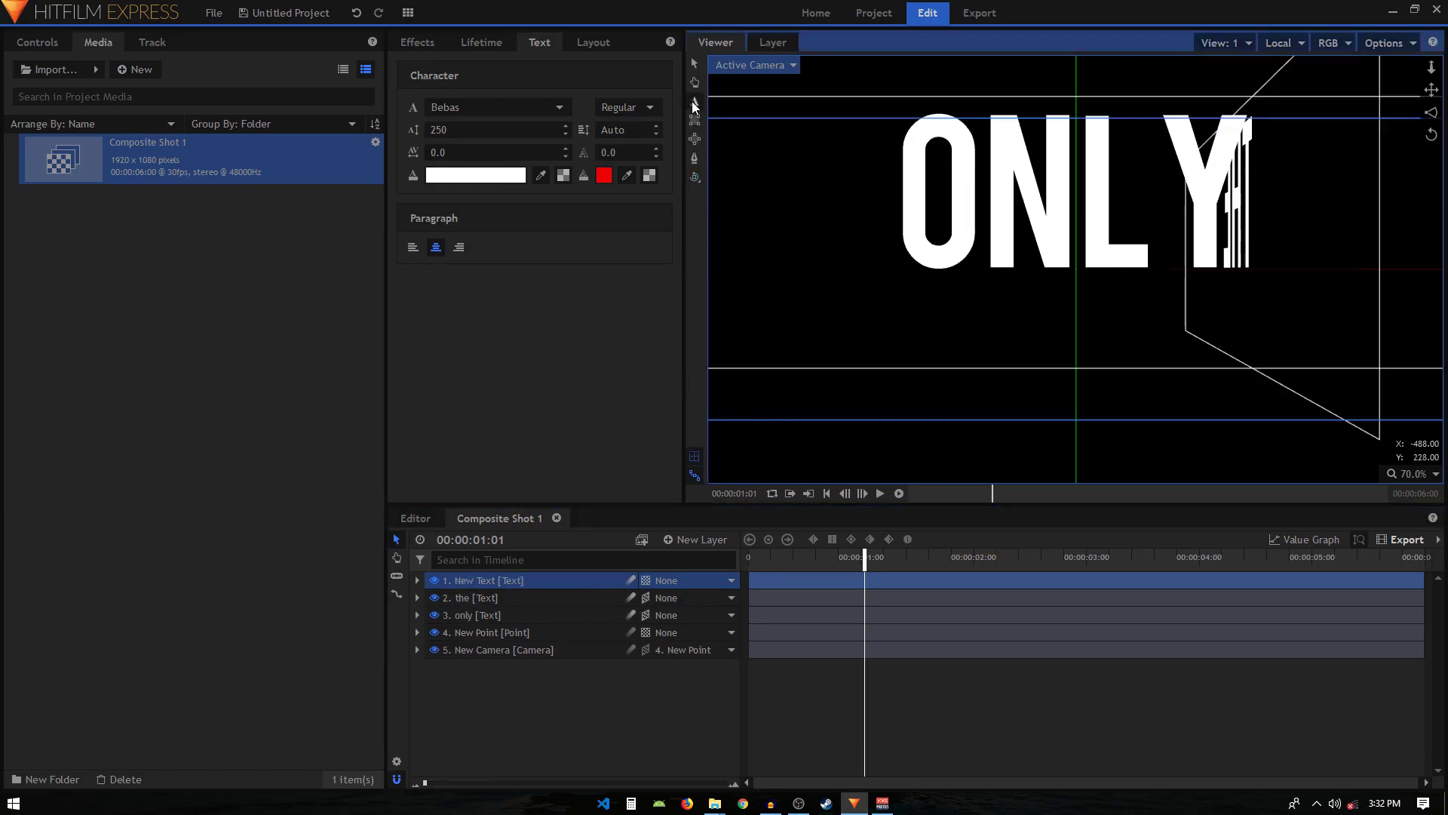
text(best)
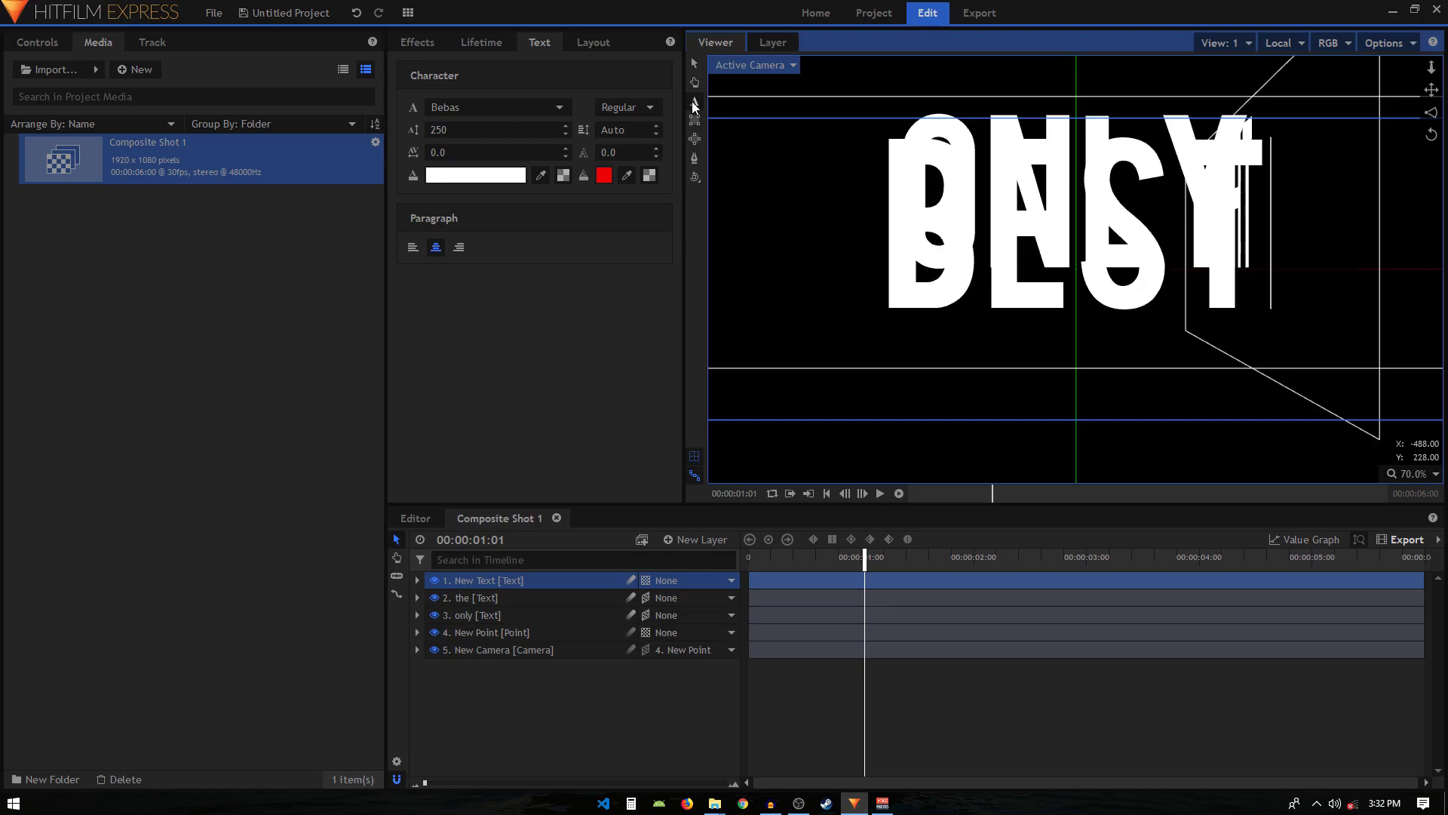
click(695, 68)
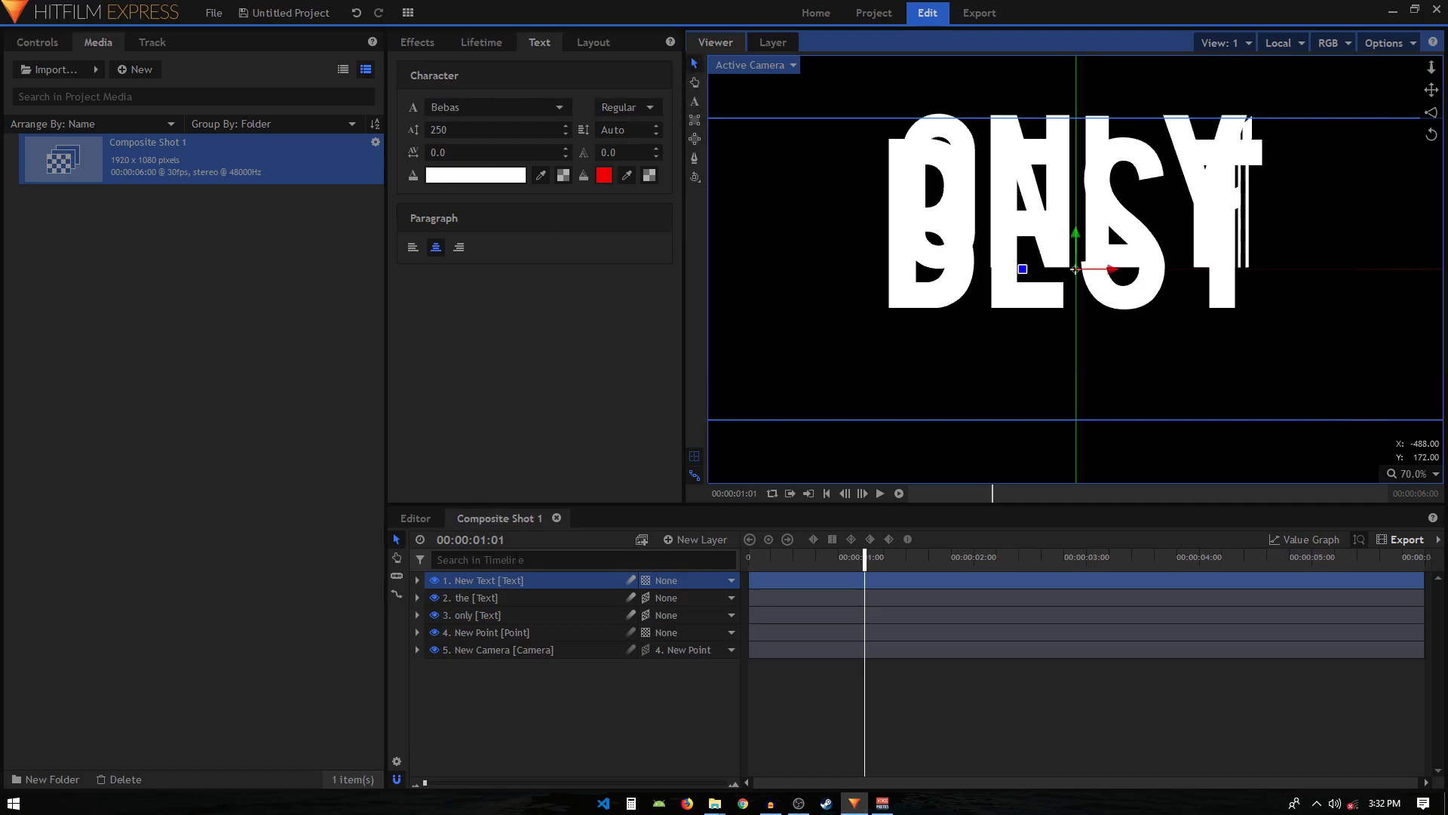
Step: Hide the THE and ONLY layers and rename the new text layer as best
drag(434, 615, 434, 598)
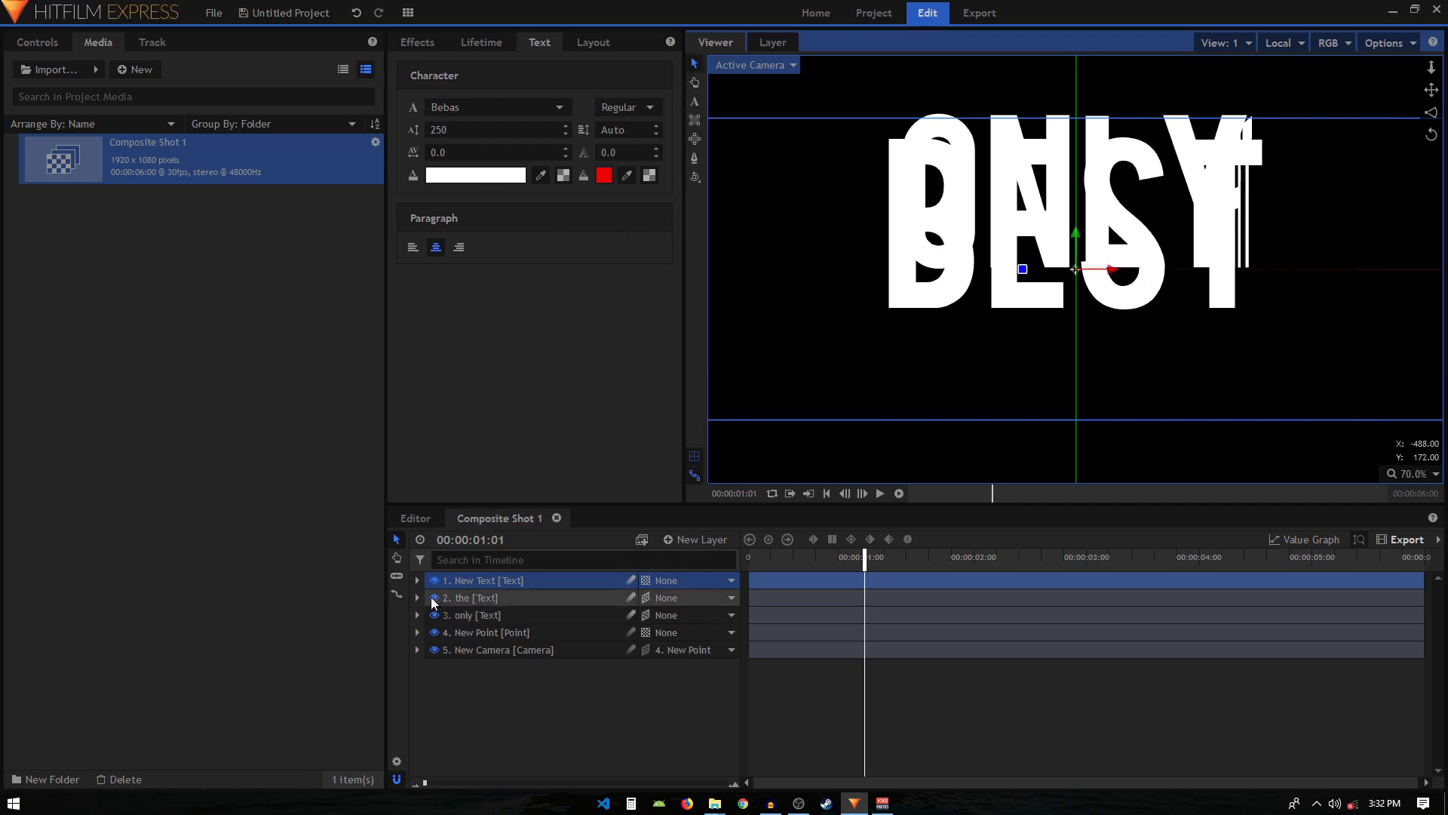
double_click(468, 581)
key(Return)
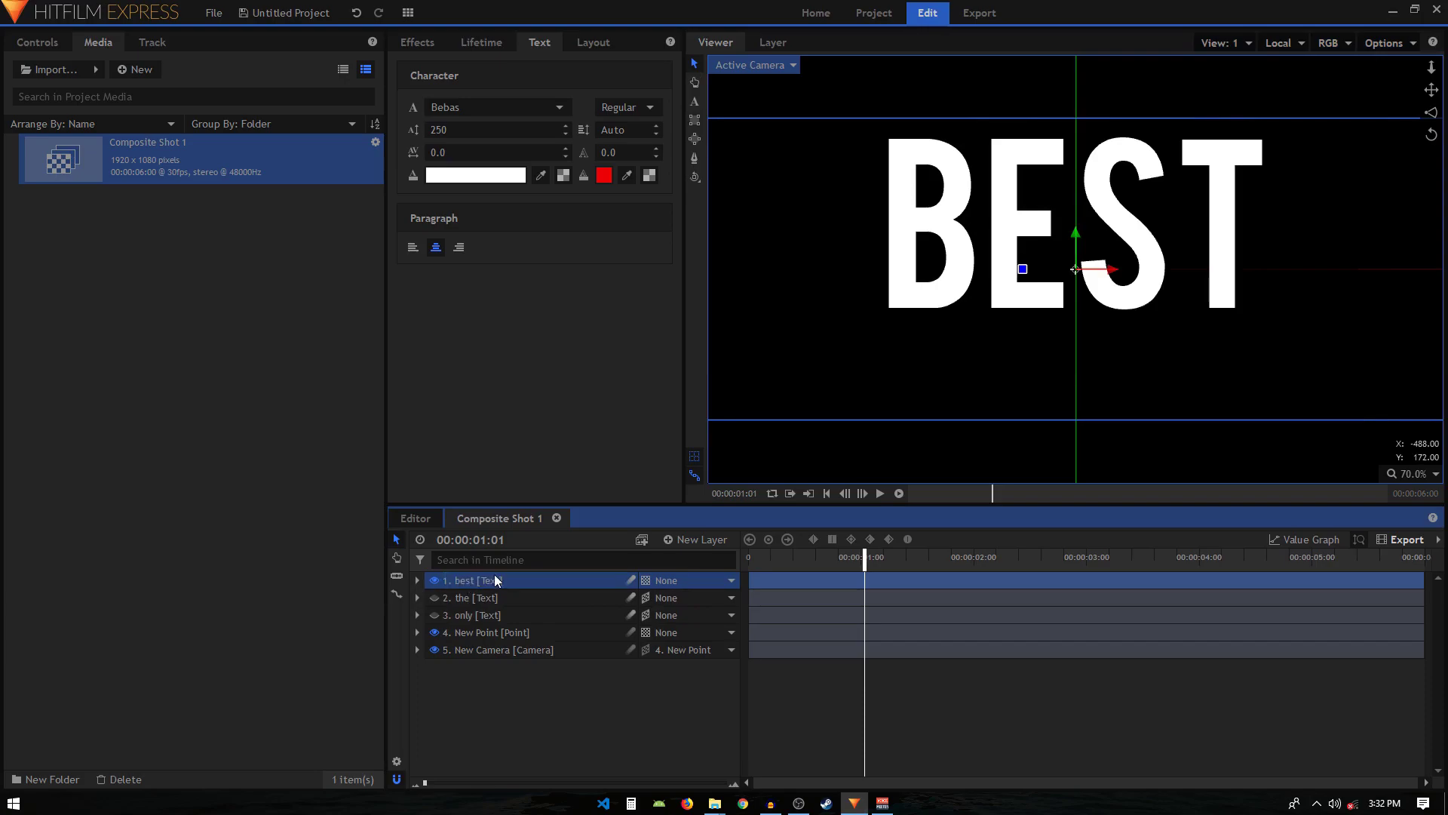
Step: Set the BEST layer's anchor point X to -248 so it lines up with the outer edge of the B
click(417, 581)
click(433, 597)
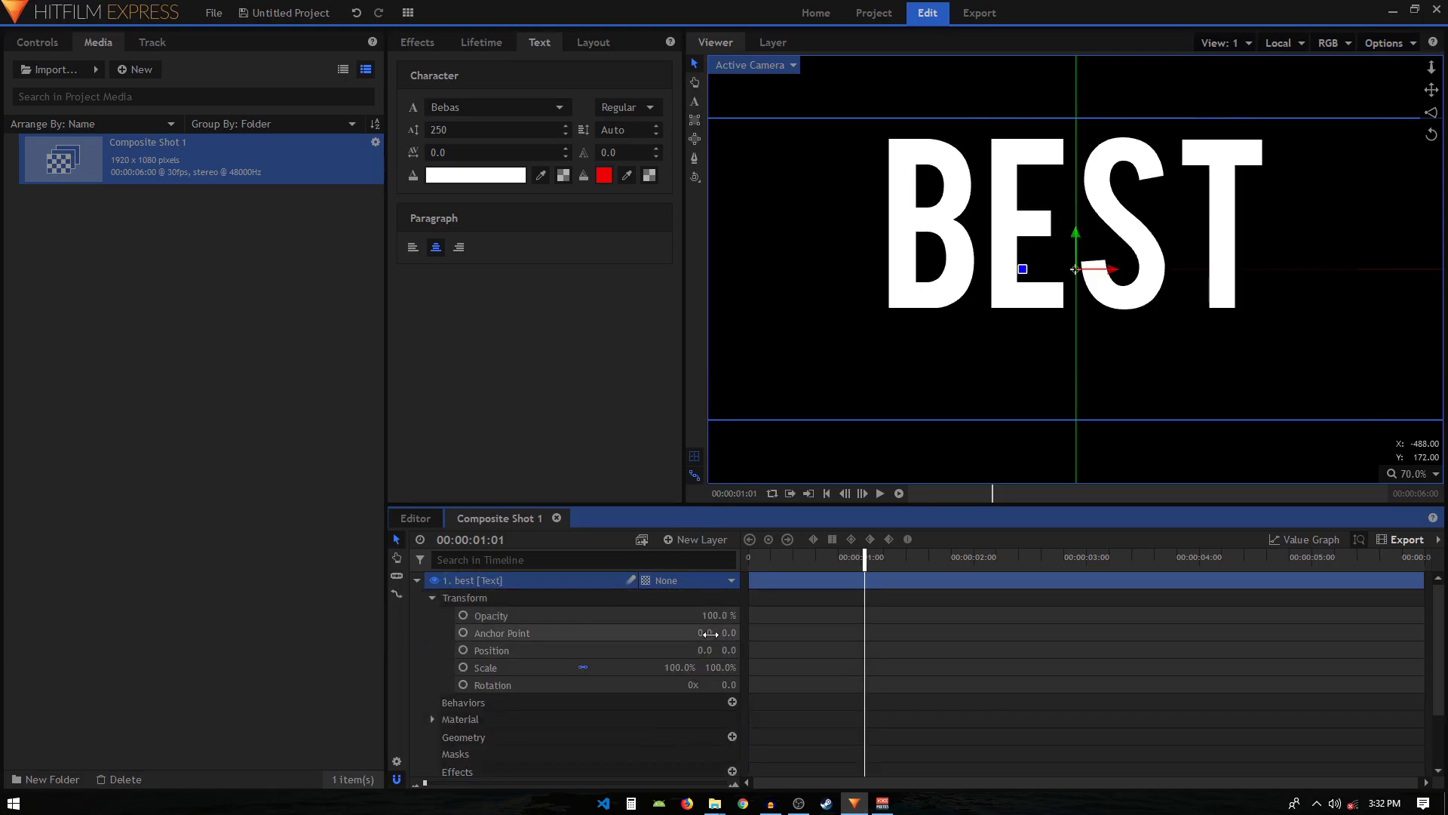
drag(711, 634, 523, 634)
scroll(1071, 294, up, 7)
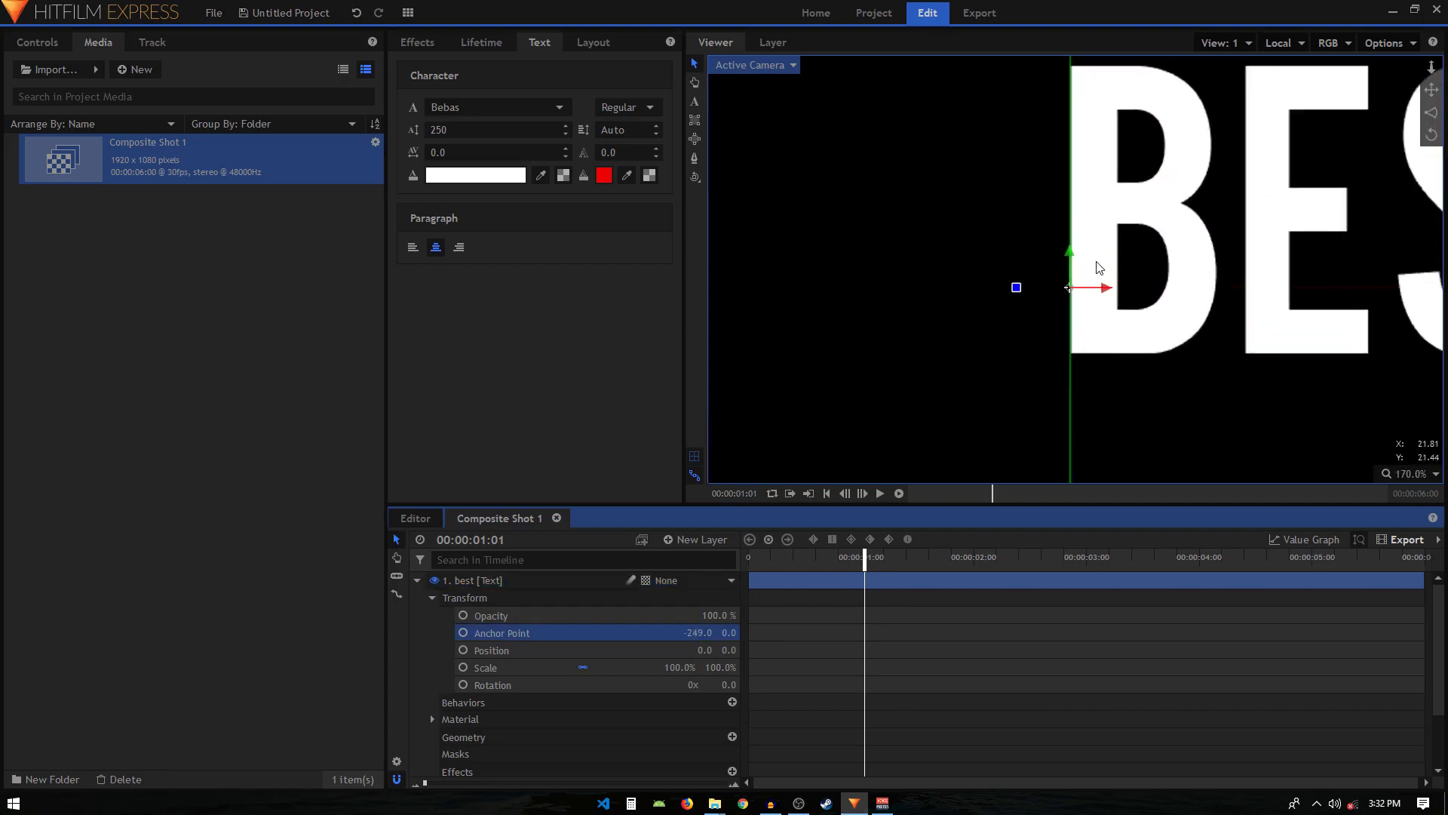
scroll(1060, 310, up, 2)
click(702, 633)
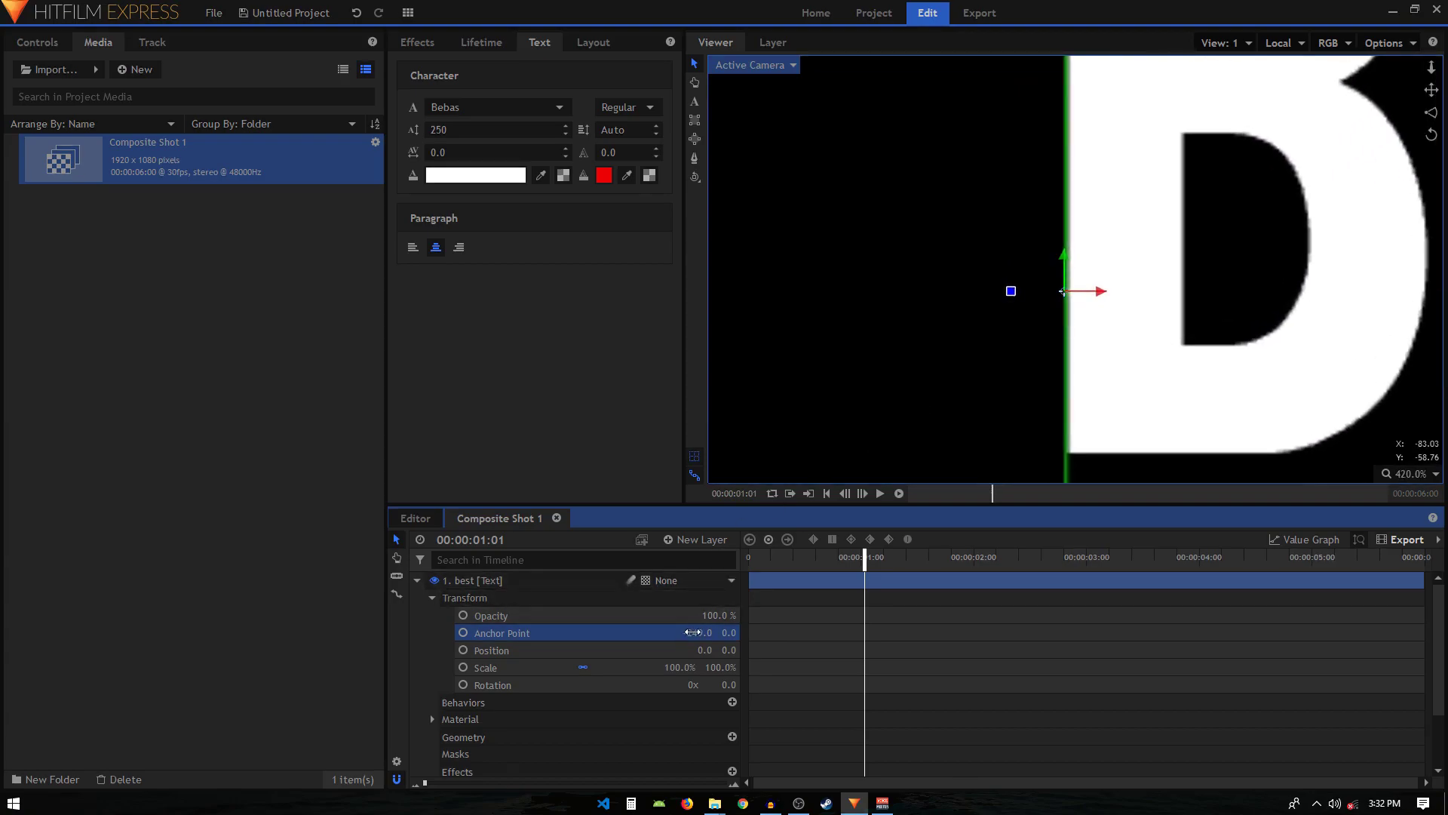
key(Up)
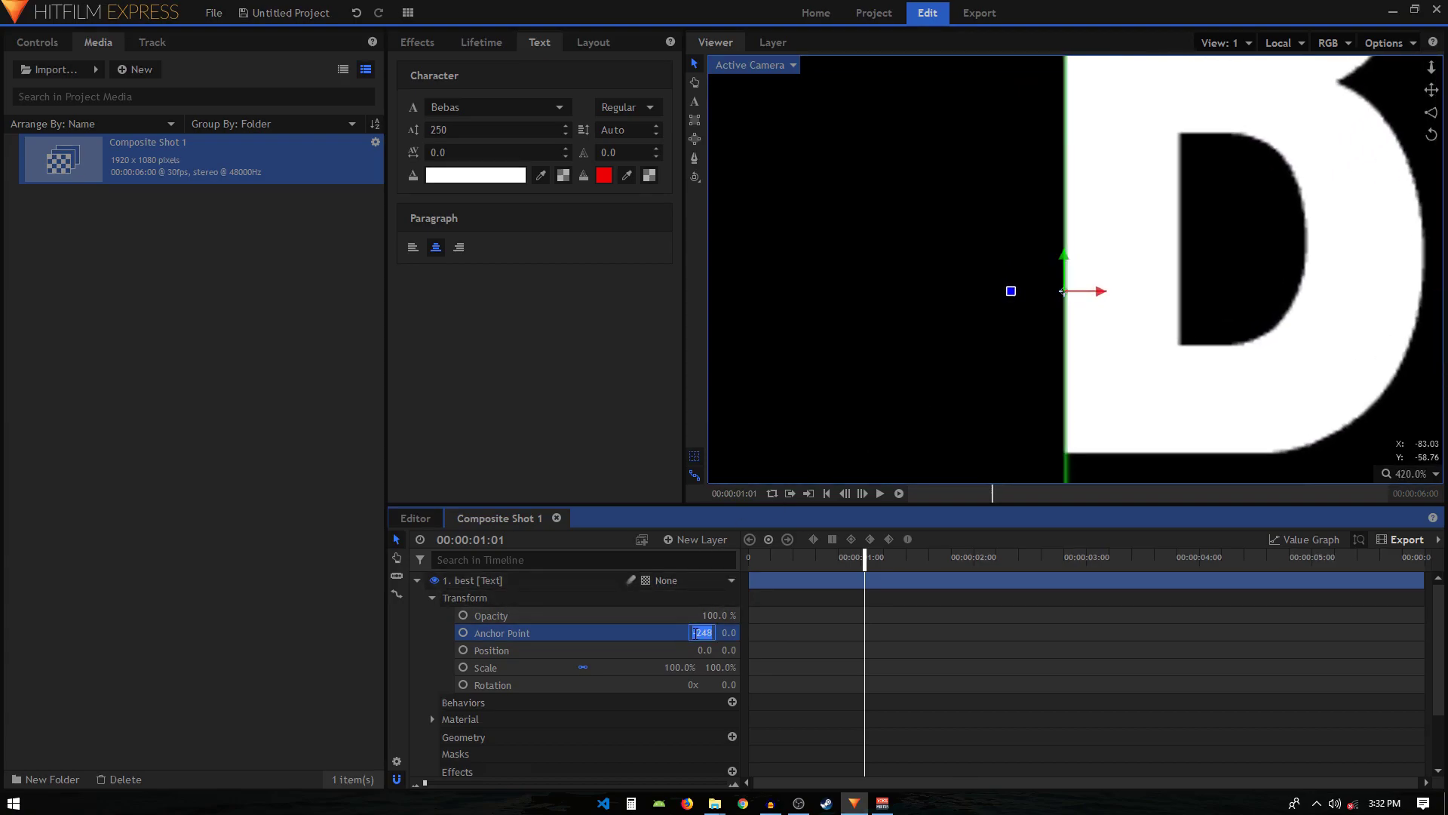
Step: Set the BEST layer's position to X -248 and Y 54
click(708, 650)
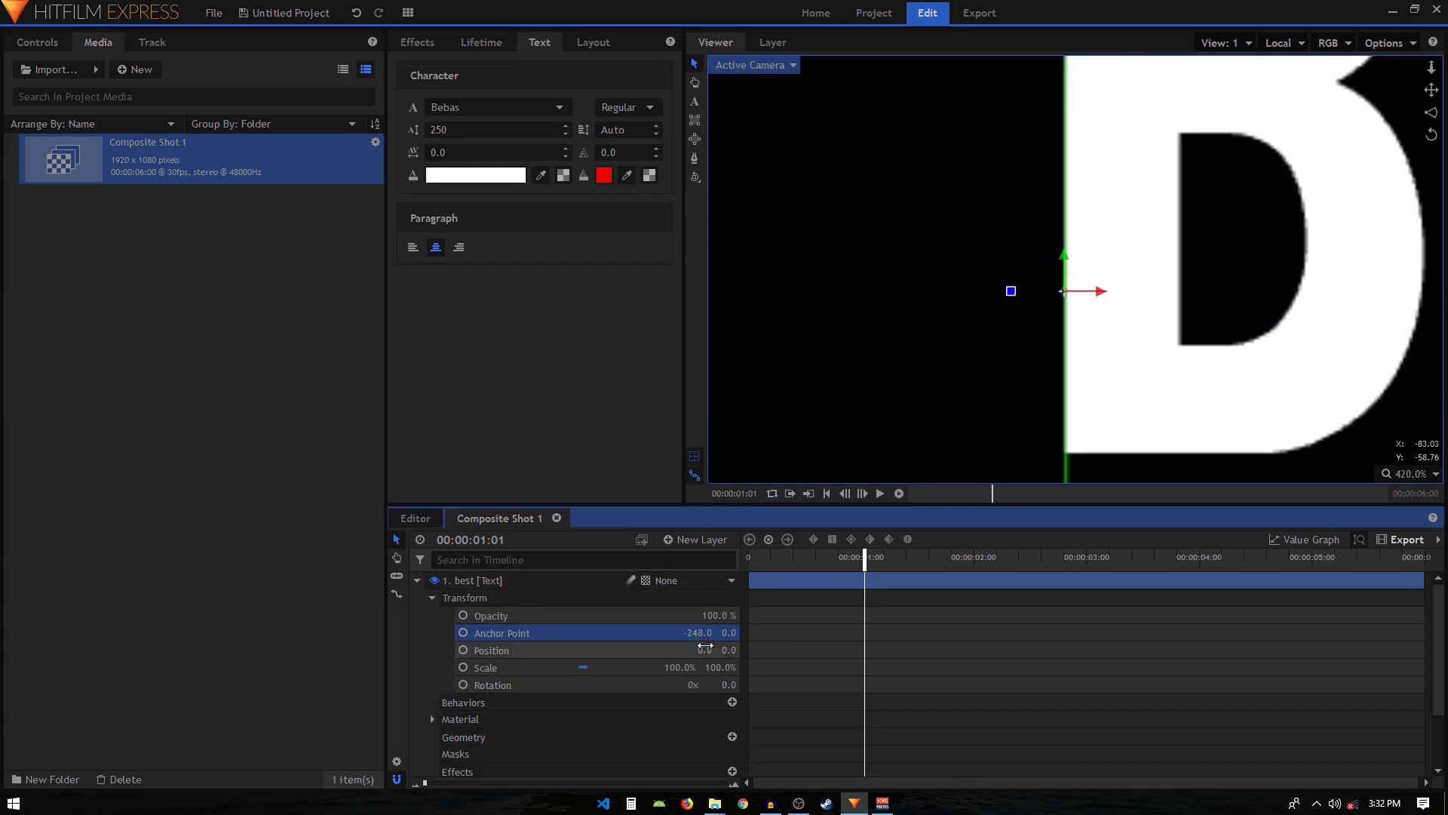
text(-248)
key(Return)
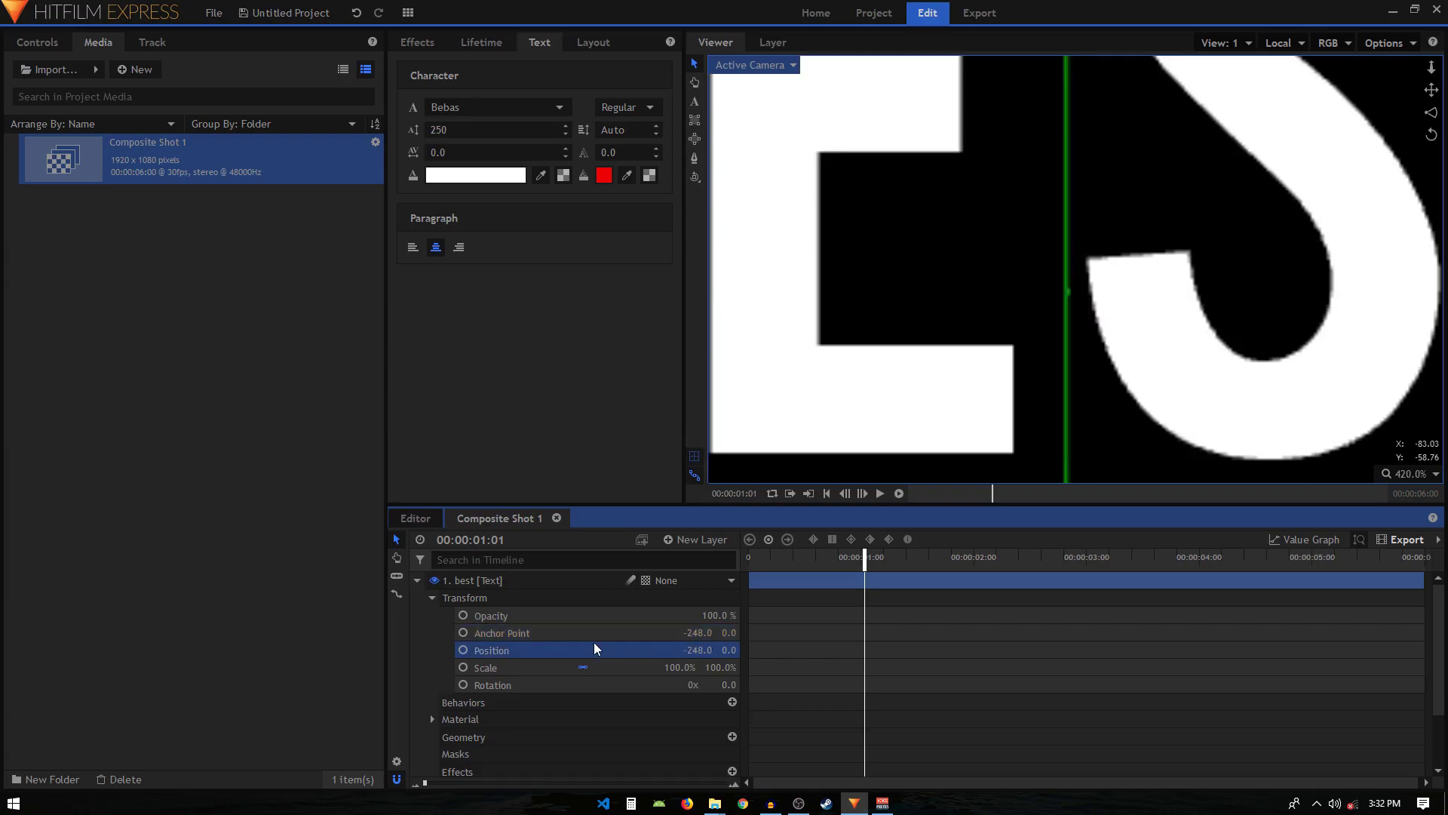
scroll(1034, 382, down, 6)
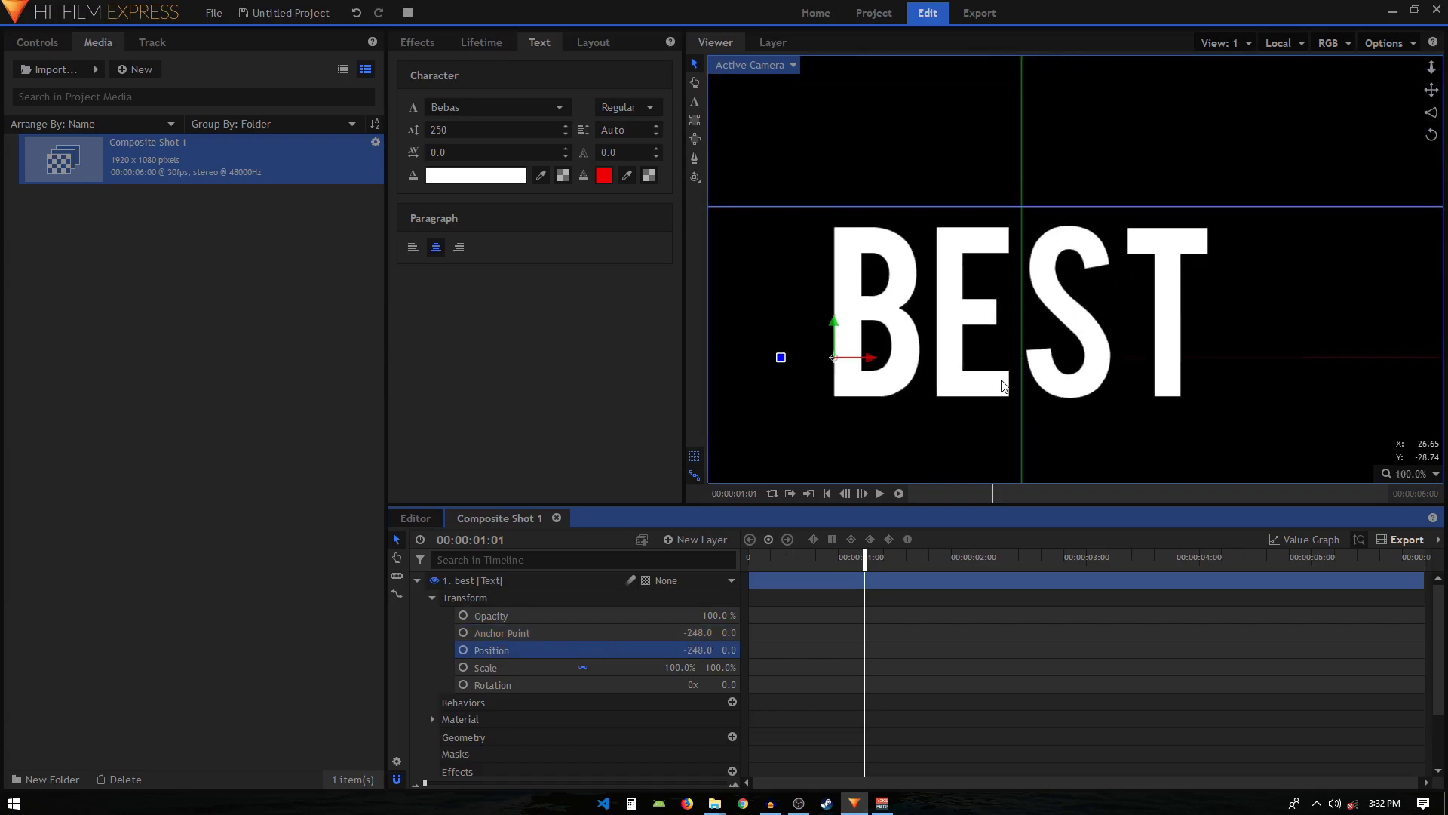
click(729, 652)
key(Return)
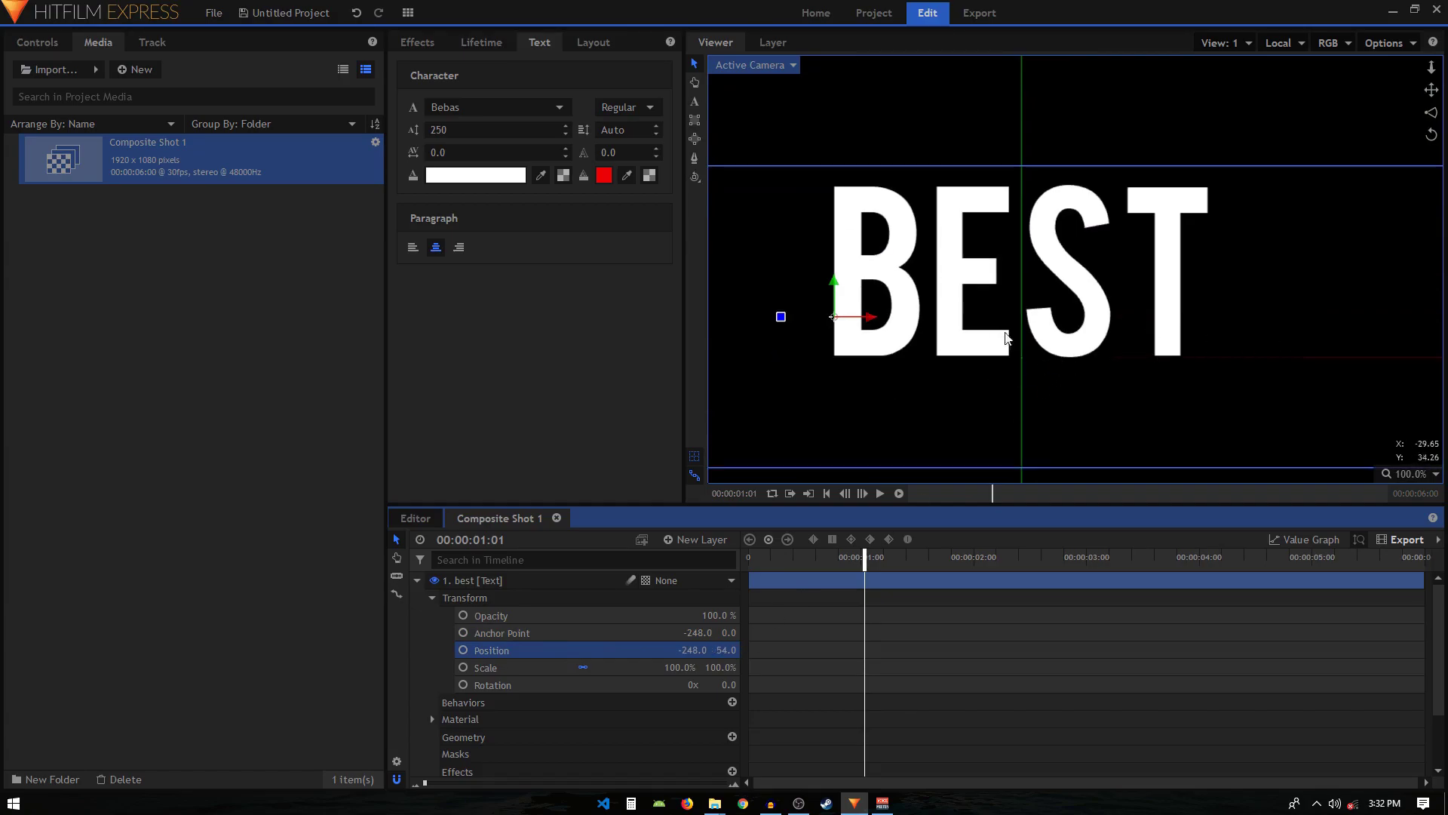
Step: Collapse the BEST layer's properties and make the THE and ONLY layers visible again
click(417, 580)
click(476, 691)
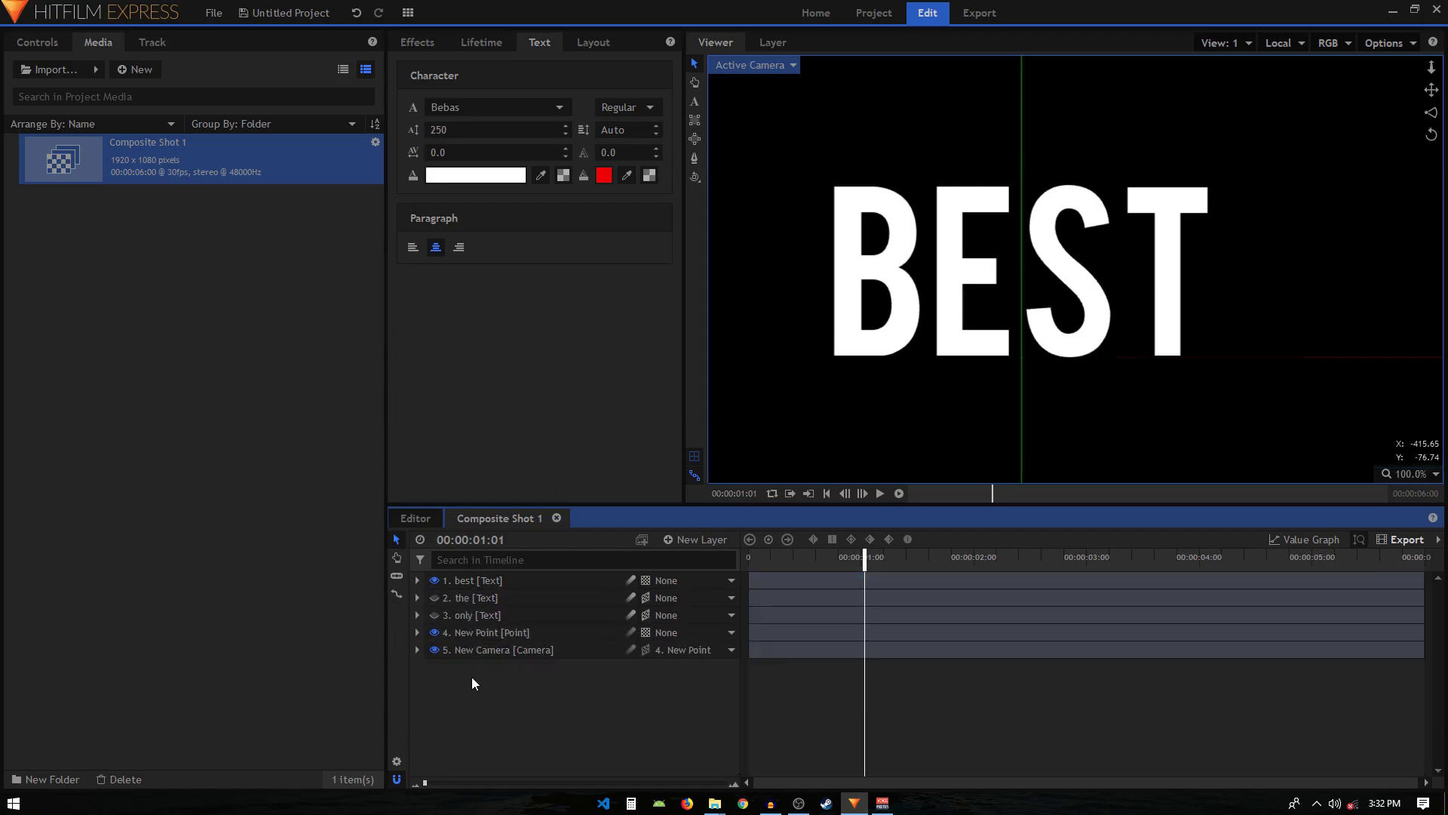
click(434, 597)
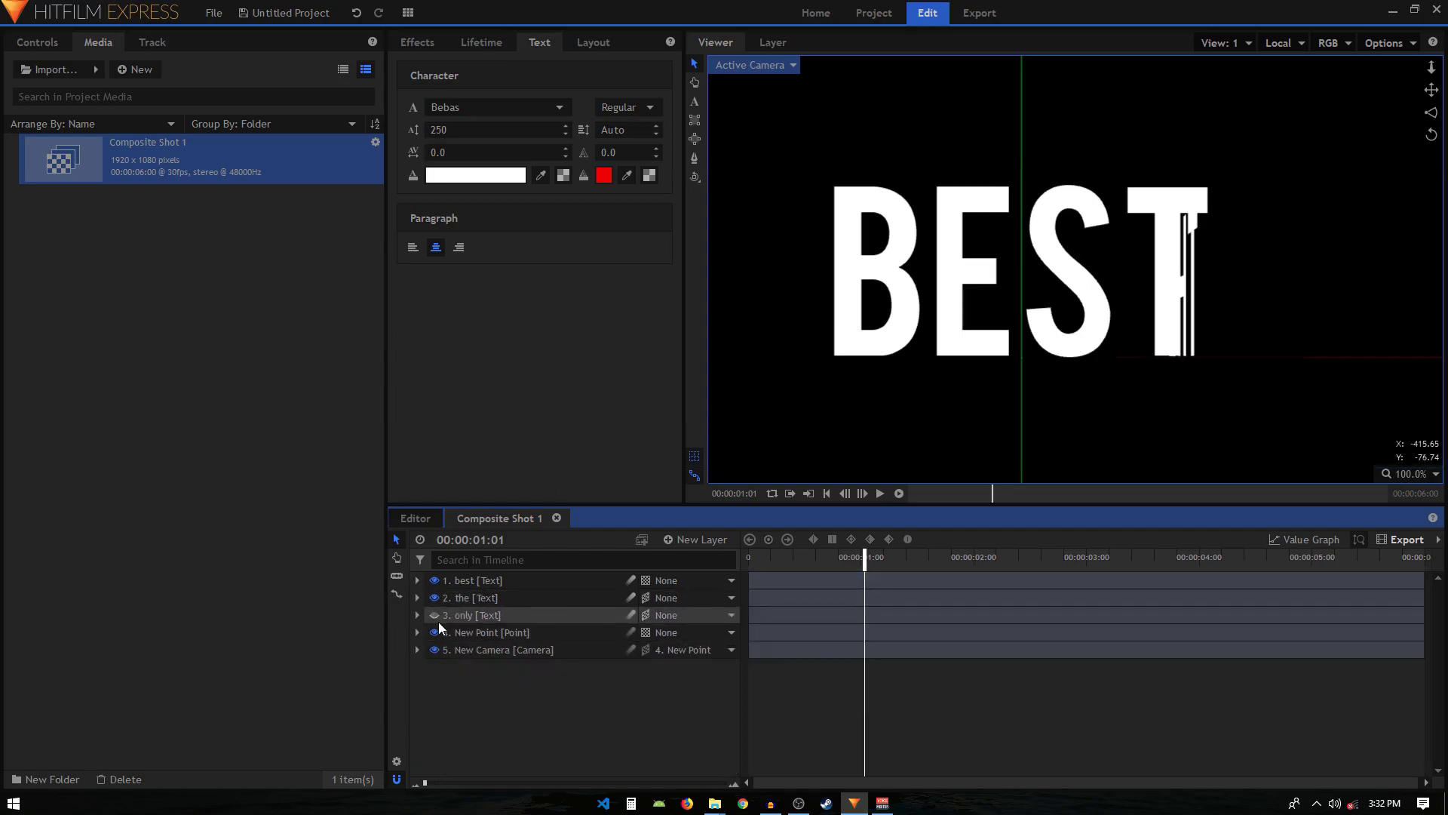
click(435, 616)
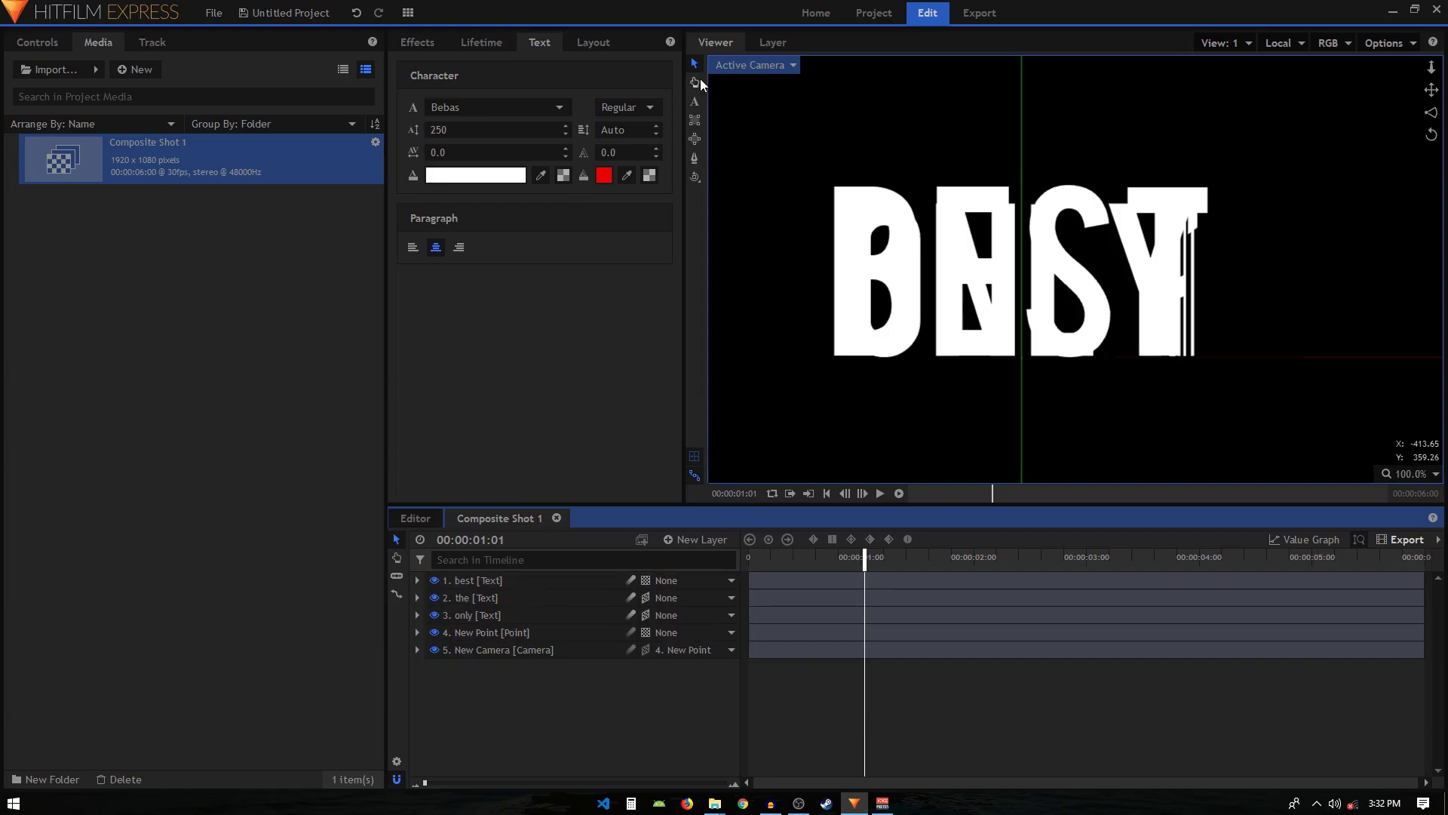
Step: Orbit the view to see the words at an angle and convert the BEST layer to a 3D plane
click(1397, 42)
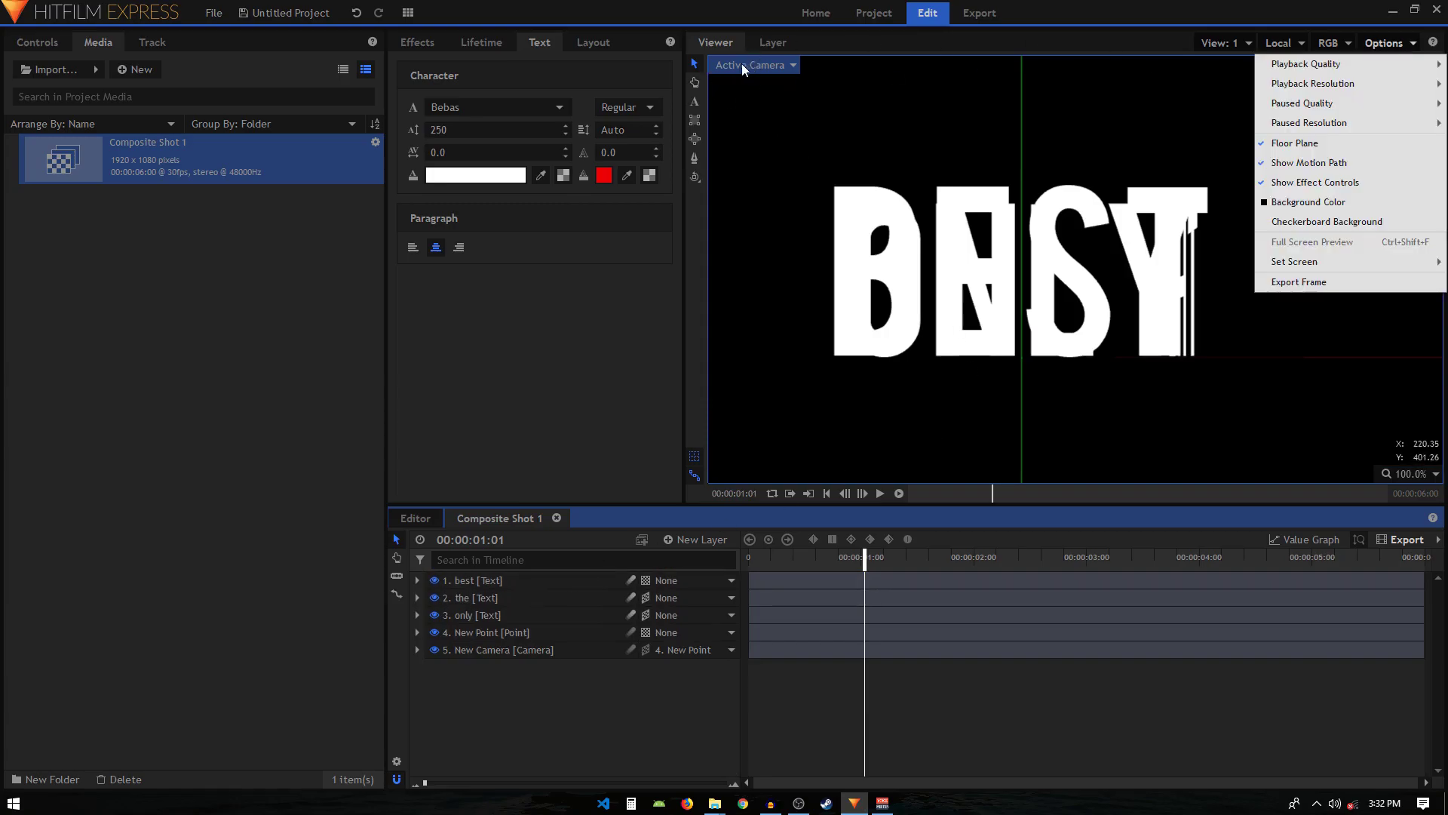
key(Escape)
click(692, 180)
drag(1139, 257, 1112, 450)
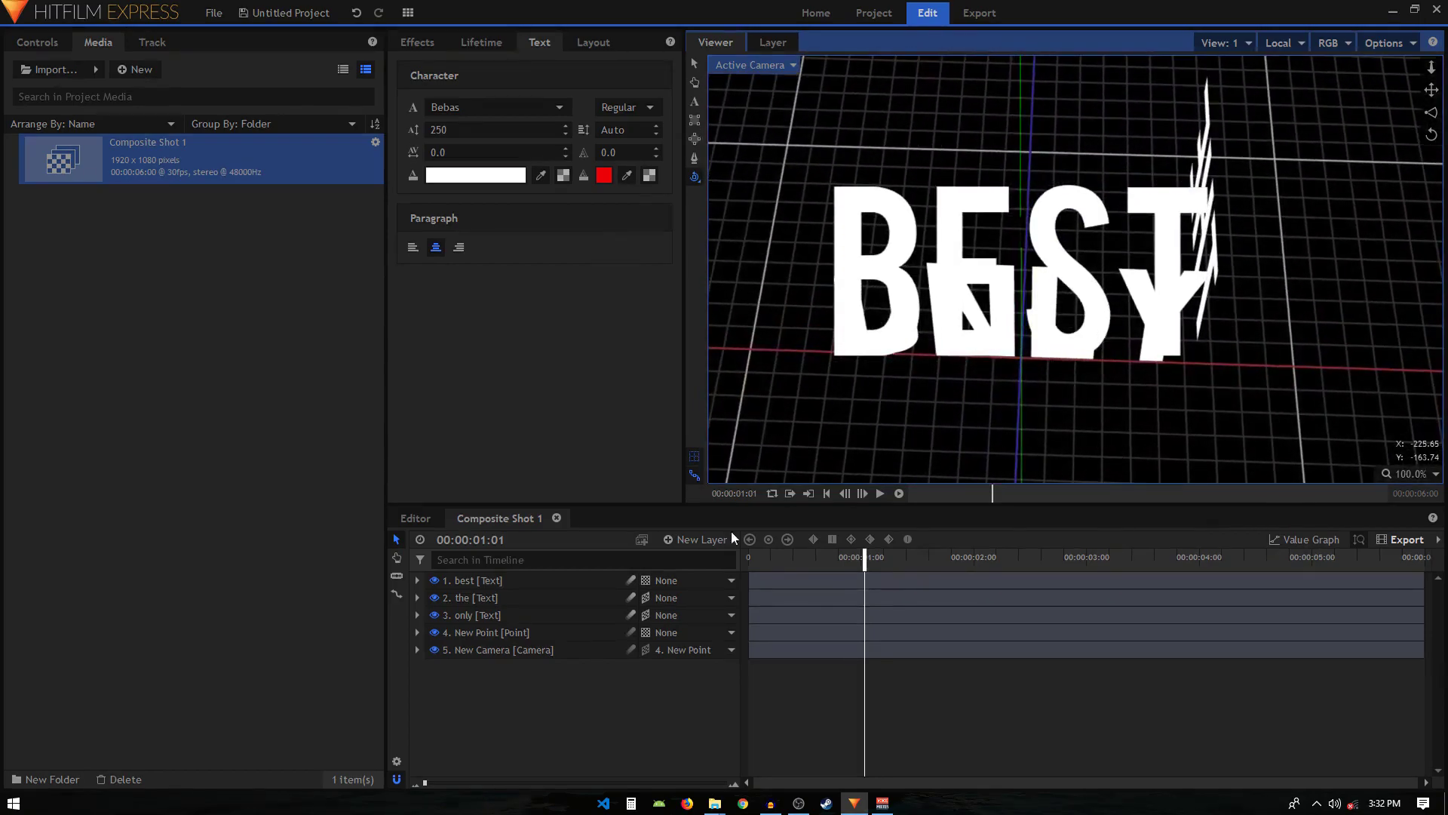
click(653, 580)
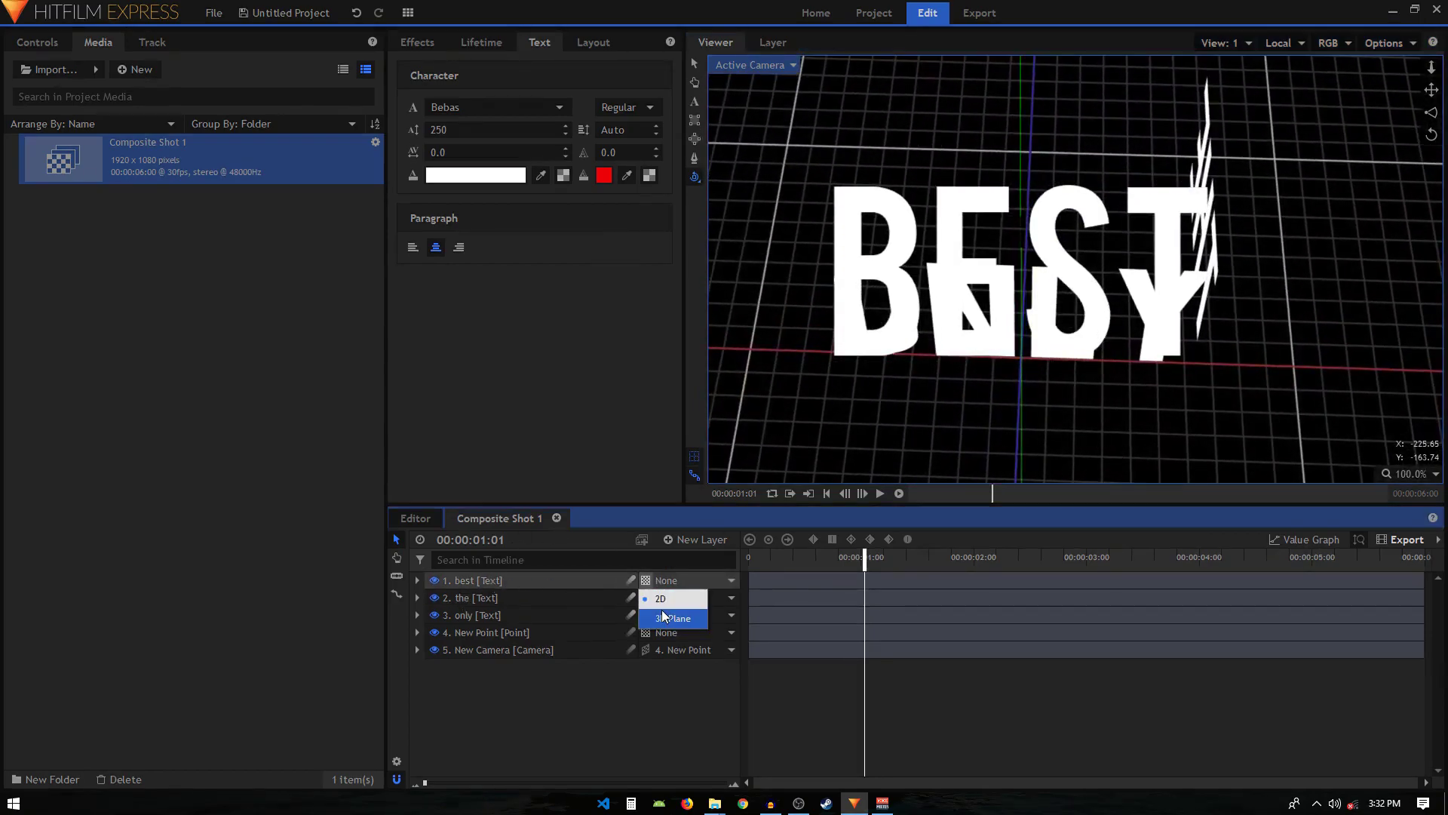
click(662, 609)
Step: Move the BEST layer to X position 269 and Z position -370, at the far end of THE
click(417, 581)
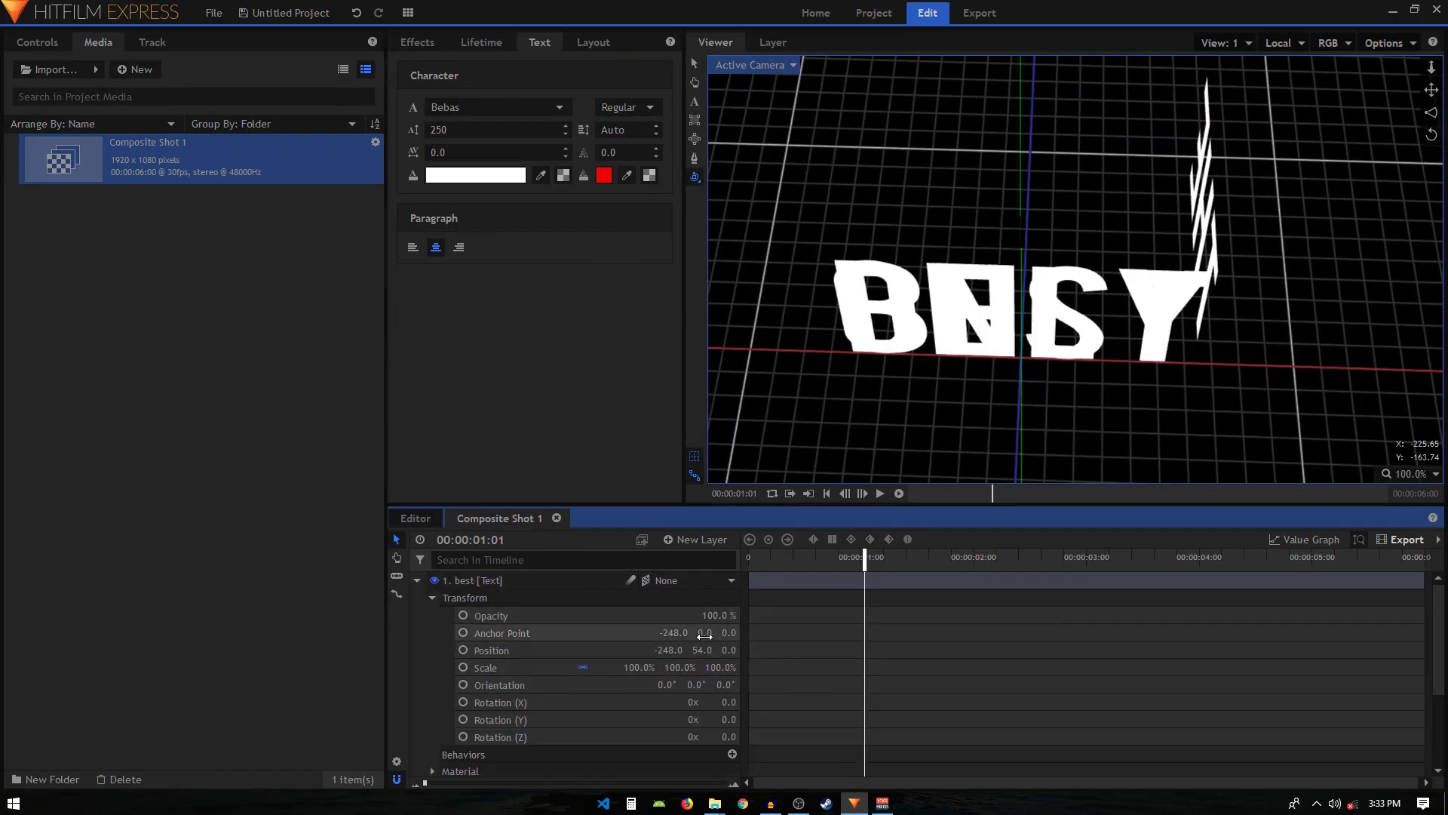
drag(666, 650, 728, 650)
drag(1211, 343, 1207, 343)
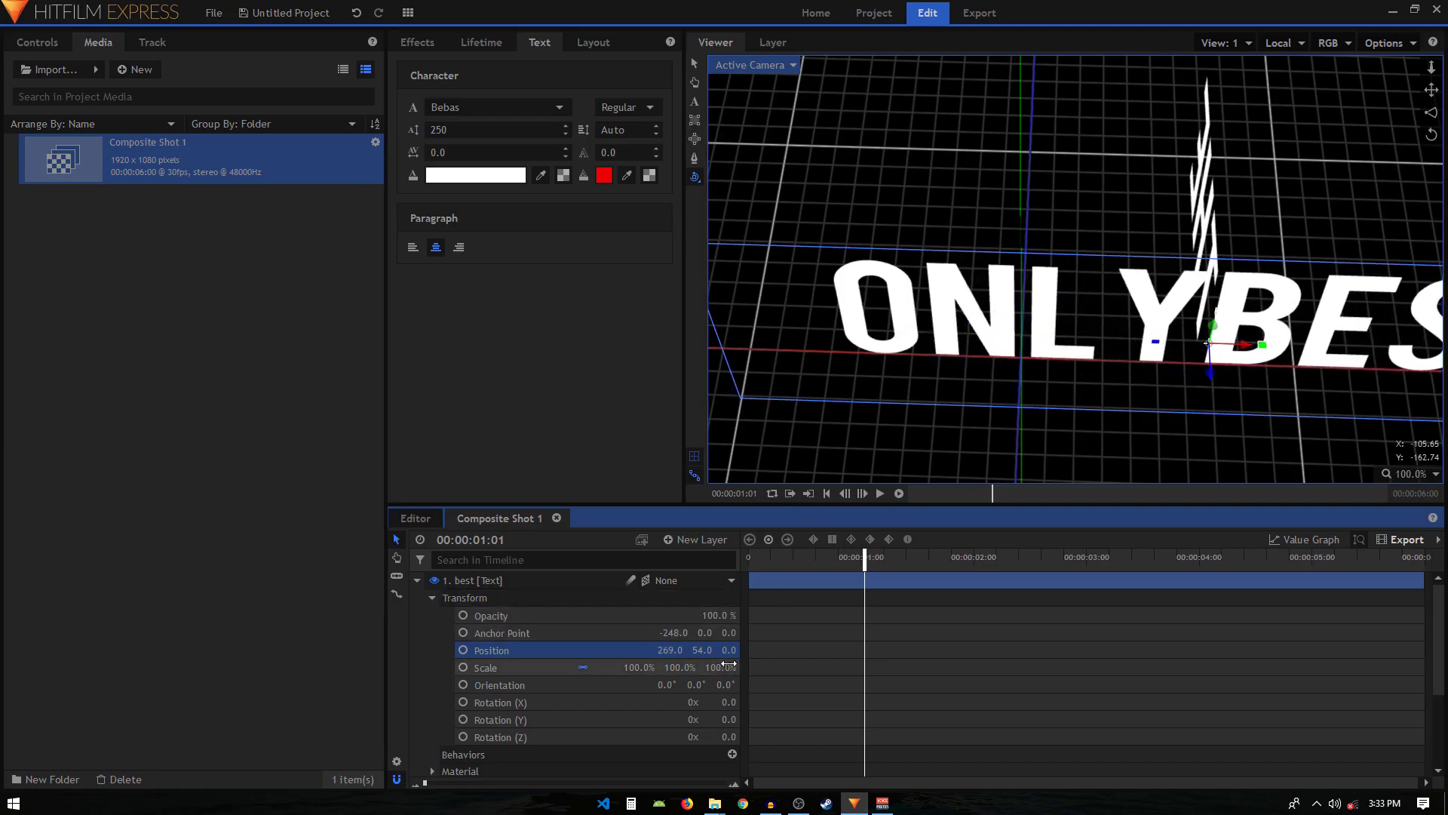
drag(728, 650, 691, 650)
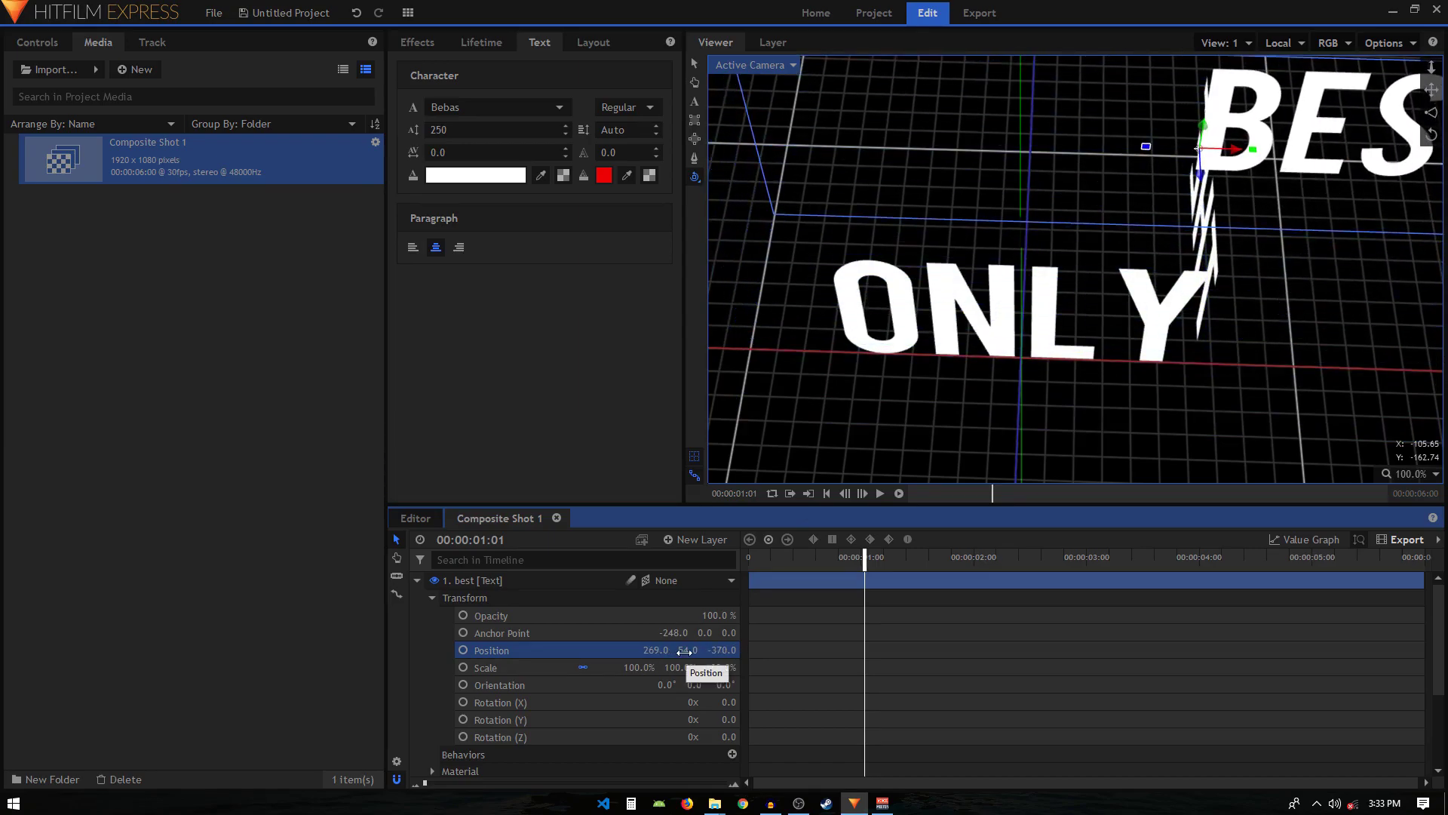
Step: Reset the current viewer view and check how the three words are arranged in 3D
click(757, 68)
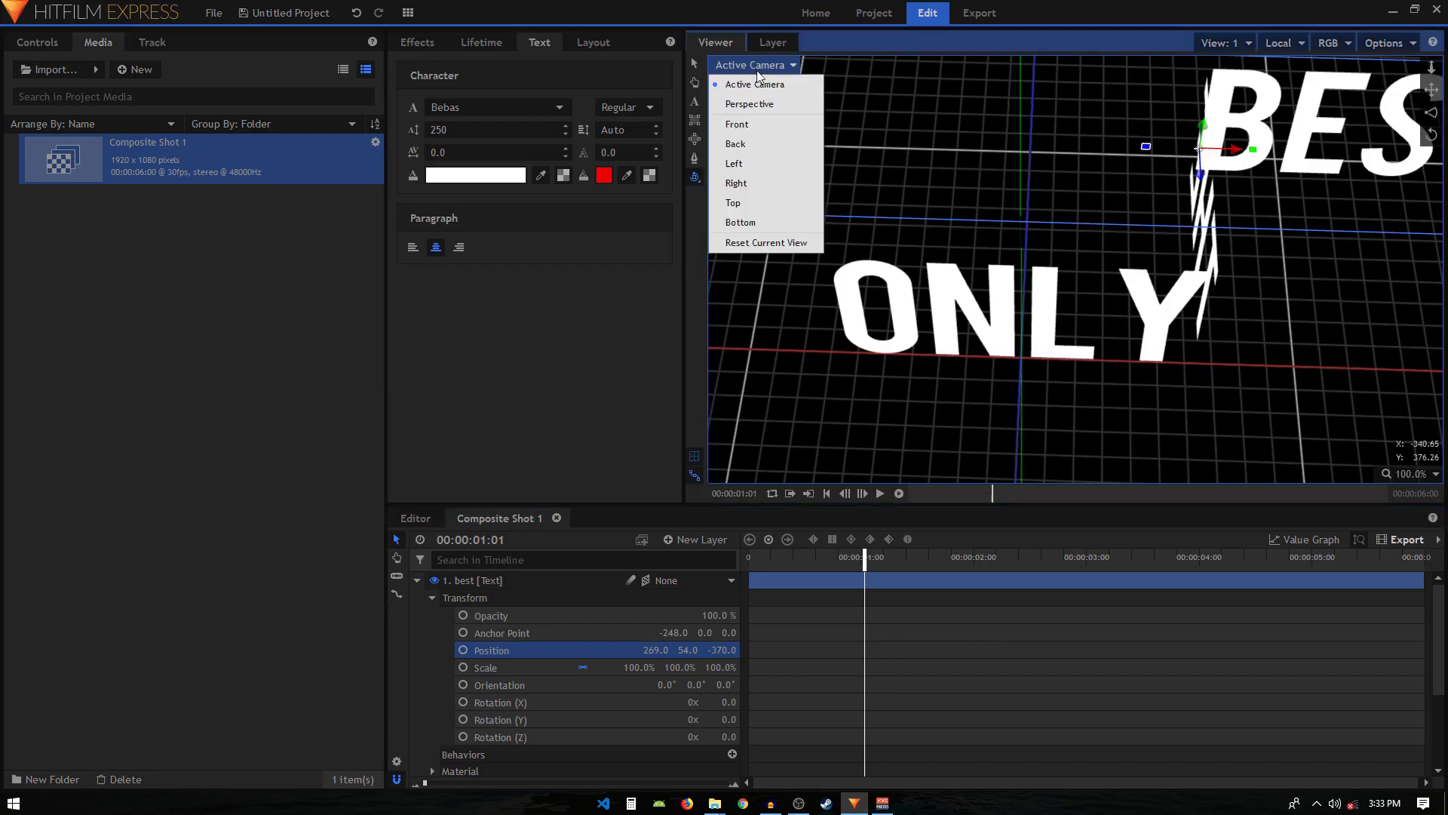
click(749, 237)
drag(1374, 249, 892, 302)
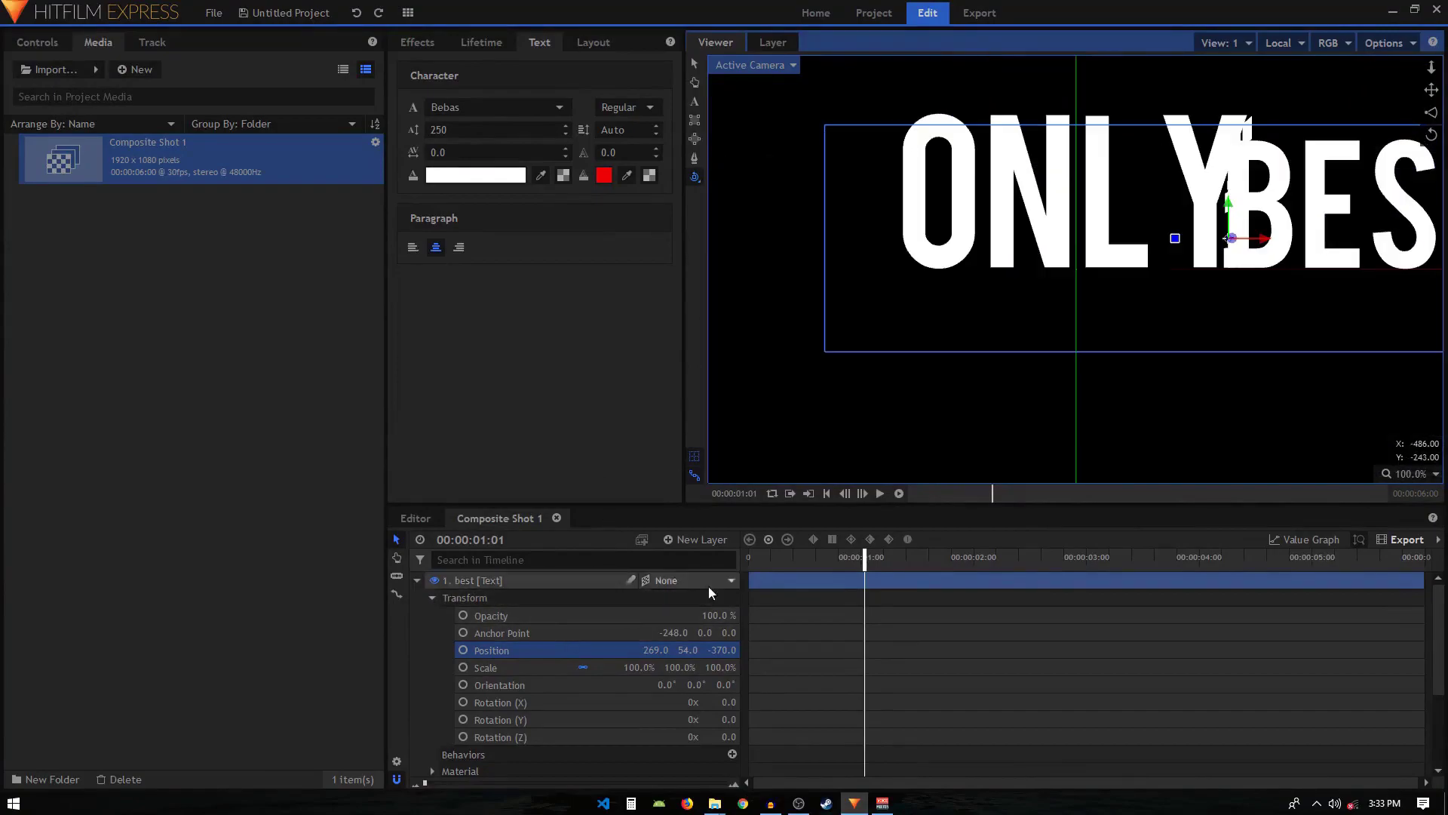
Step: Collapse the BEST layer's properties and expand the THE layer's transform properties
click(417, 580)
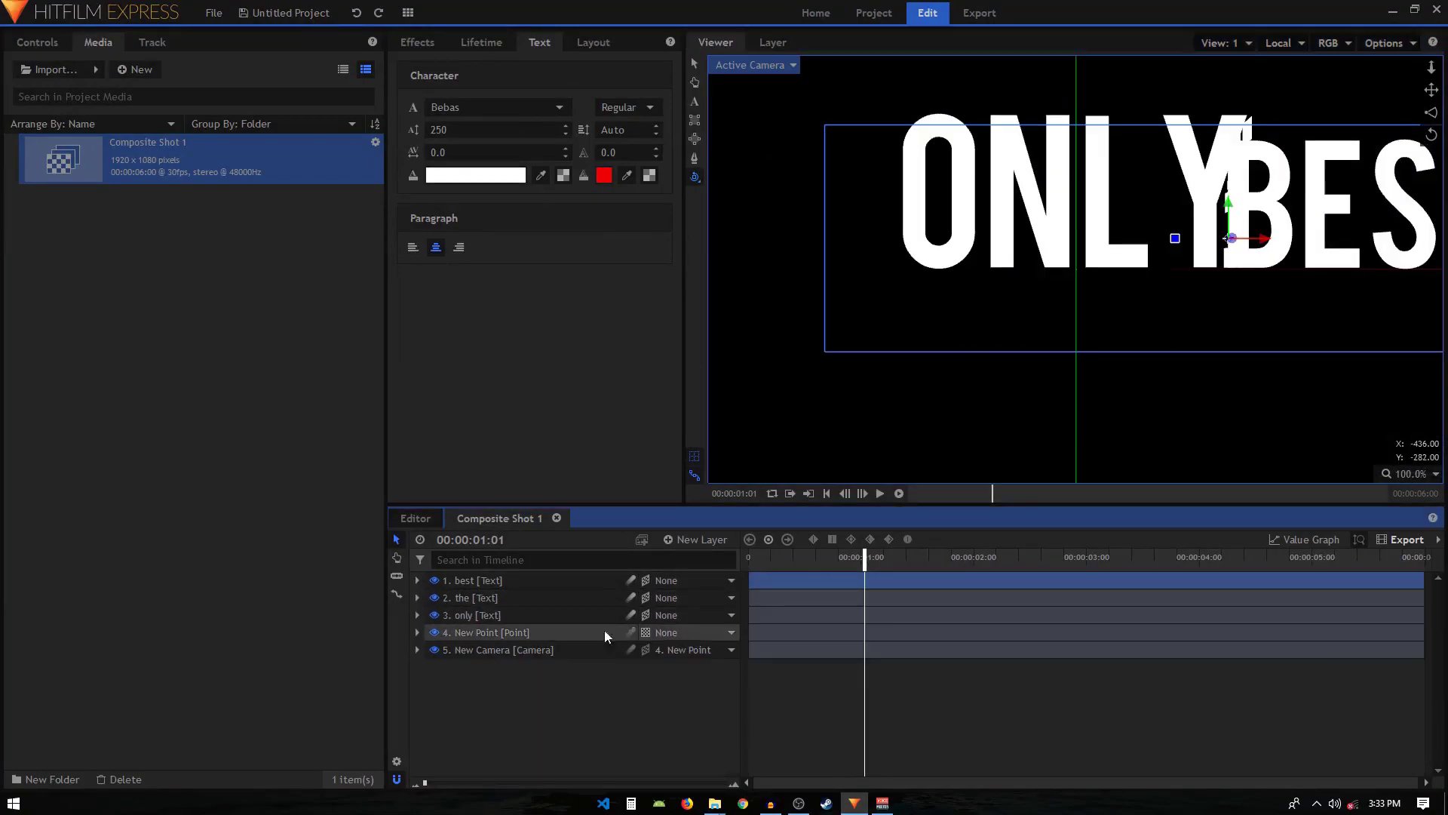
scroll(1129, 260, down, 5)
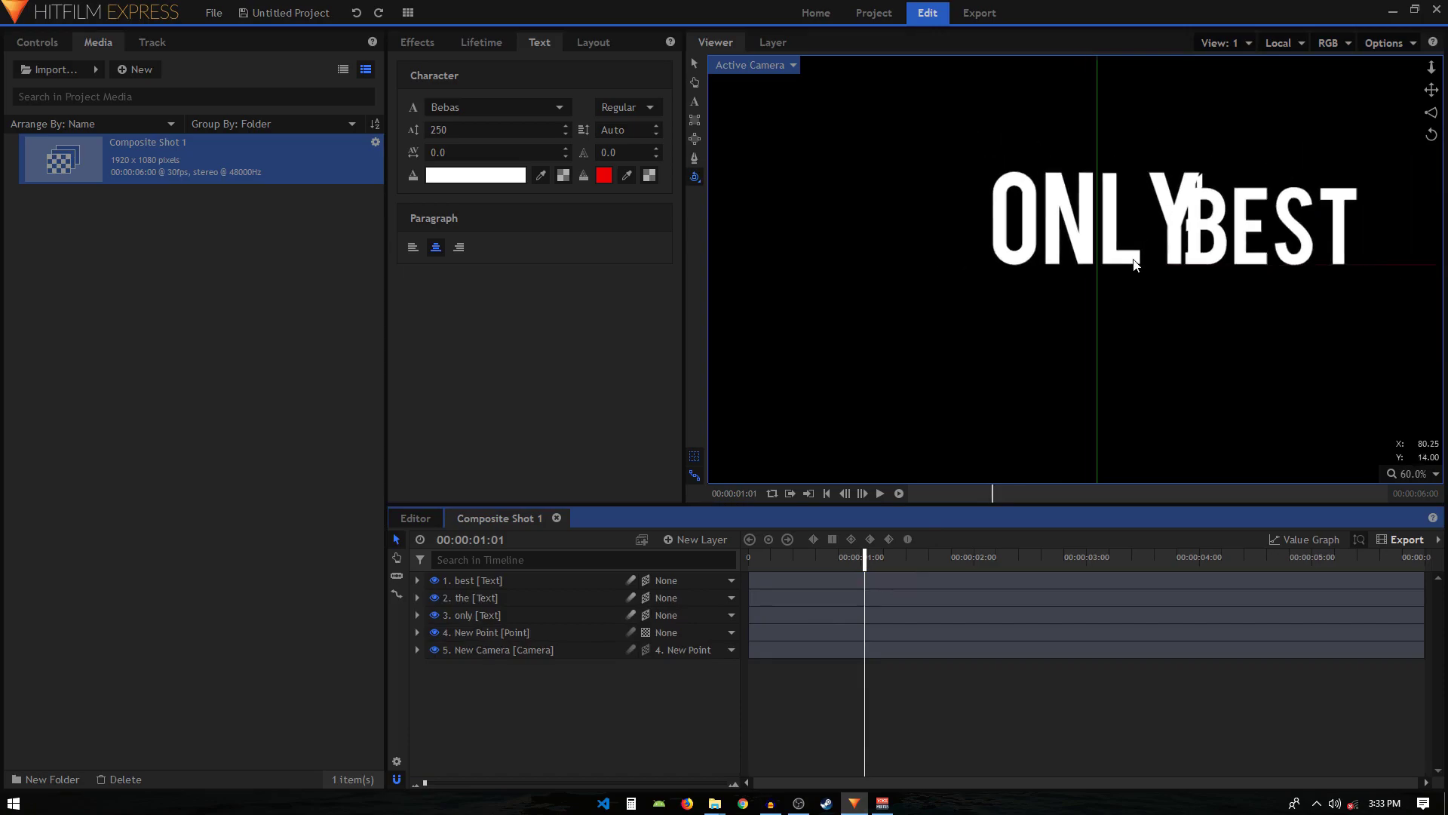
click(1131, 260)
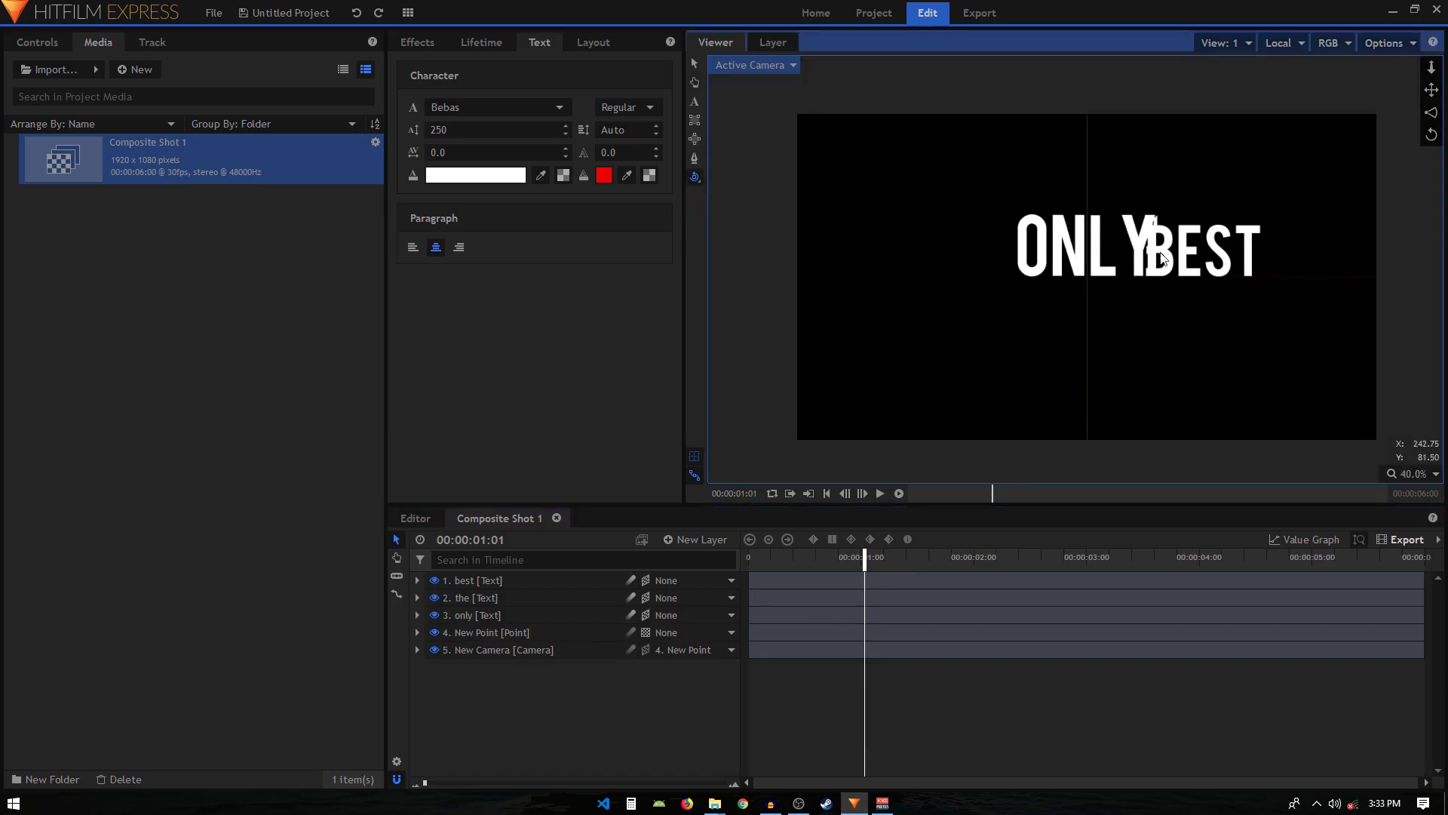
click(483, 598)
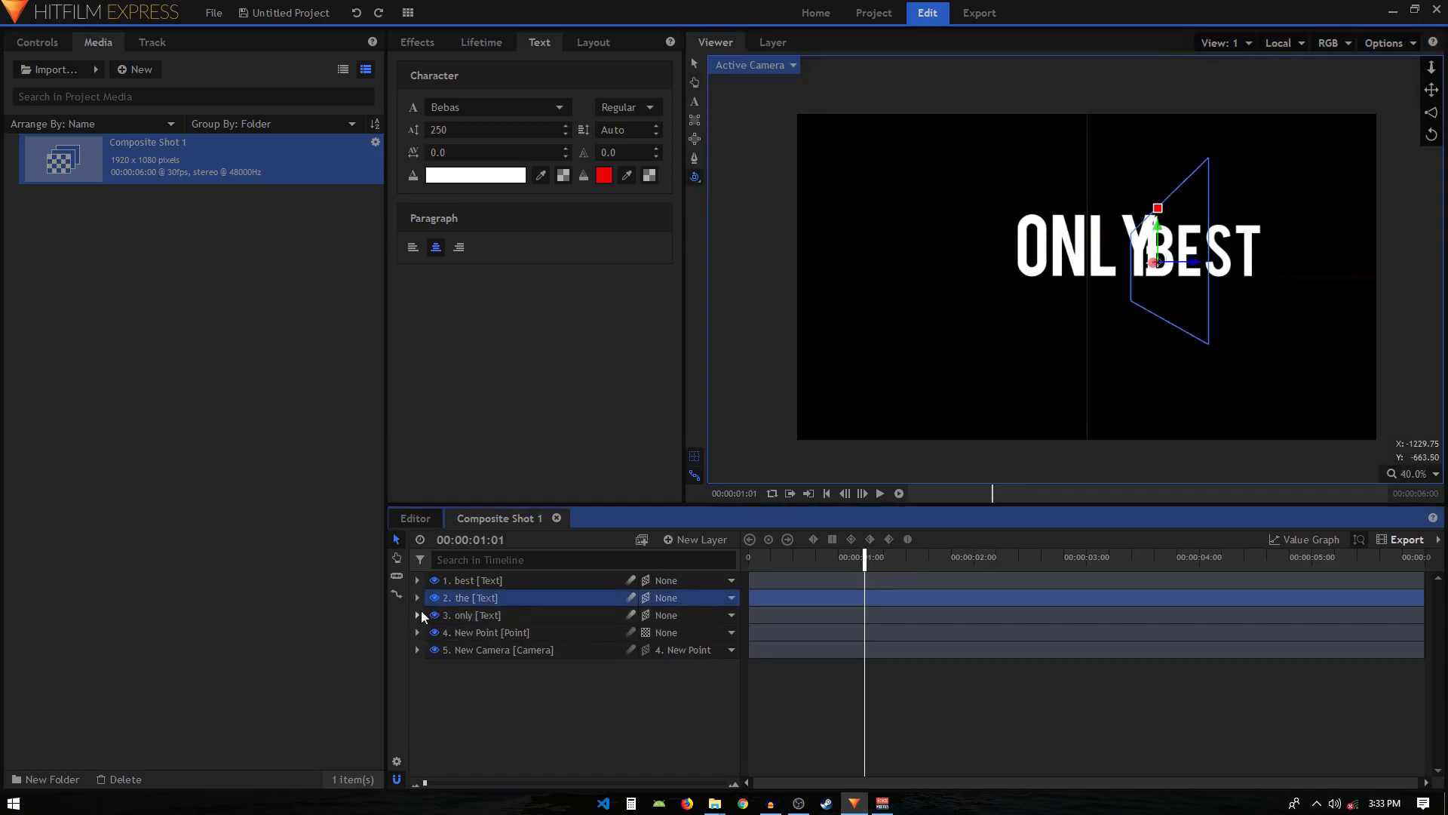
click(415, 599)
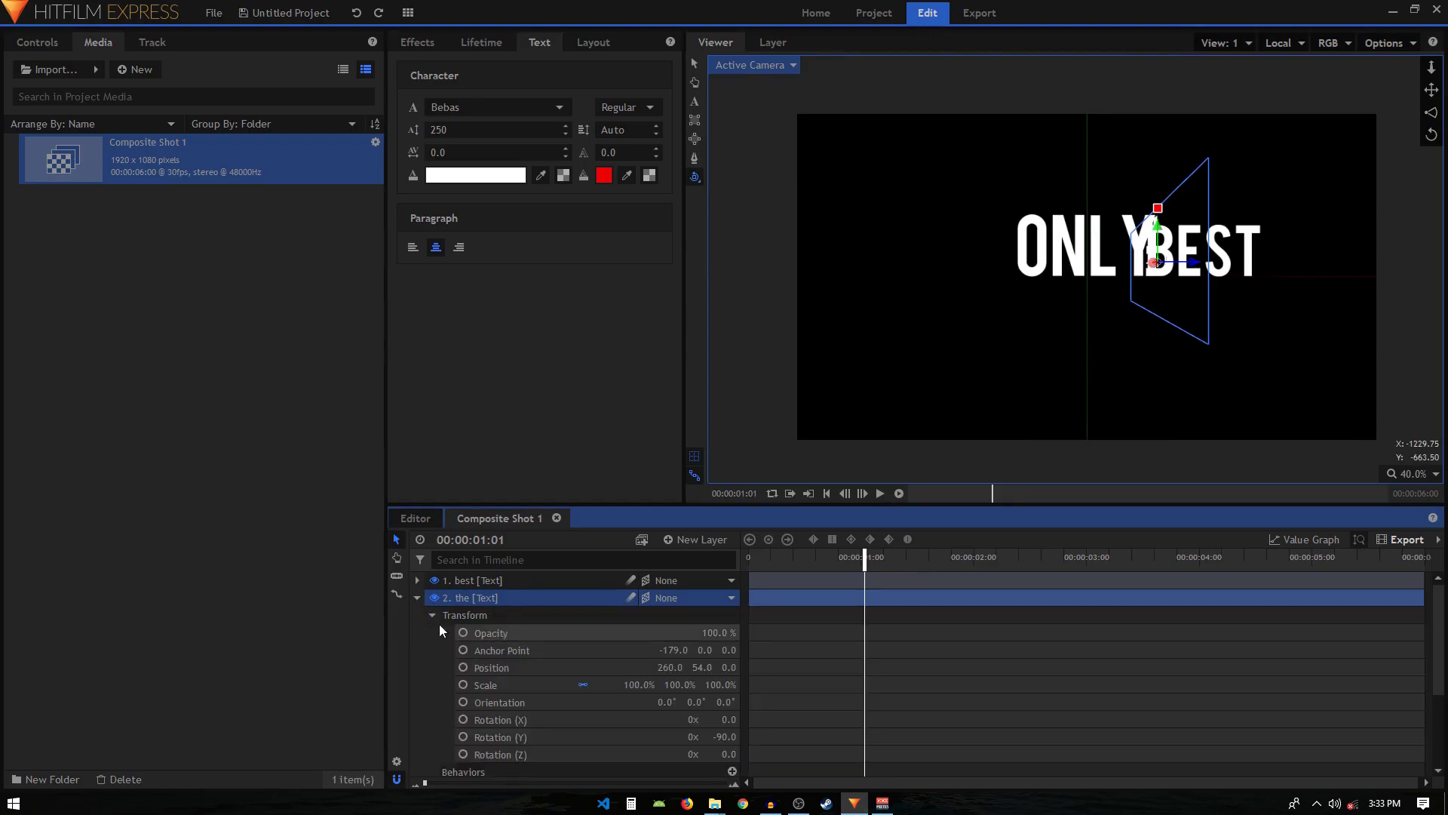
Step: Keyframe the THE layer's position at 1 and 2 seconds, with Y set to -1011 at 1 second so it rises from below
drag(784, 557, 861, 556)
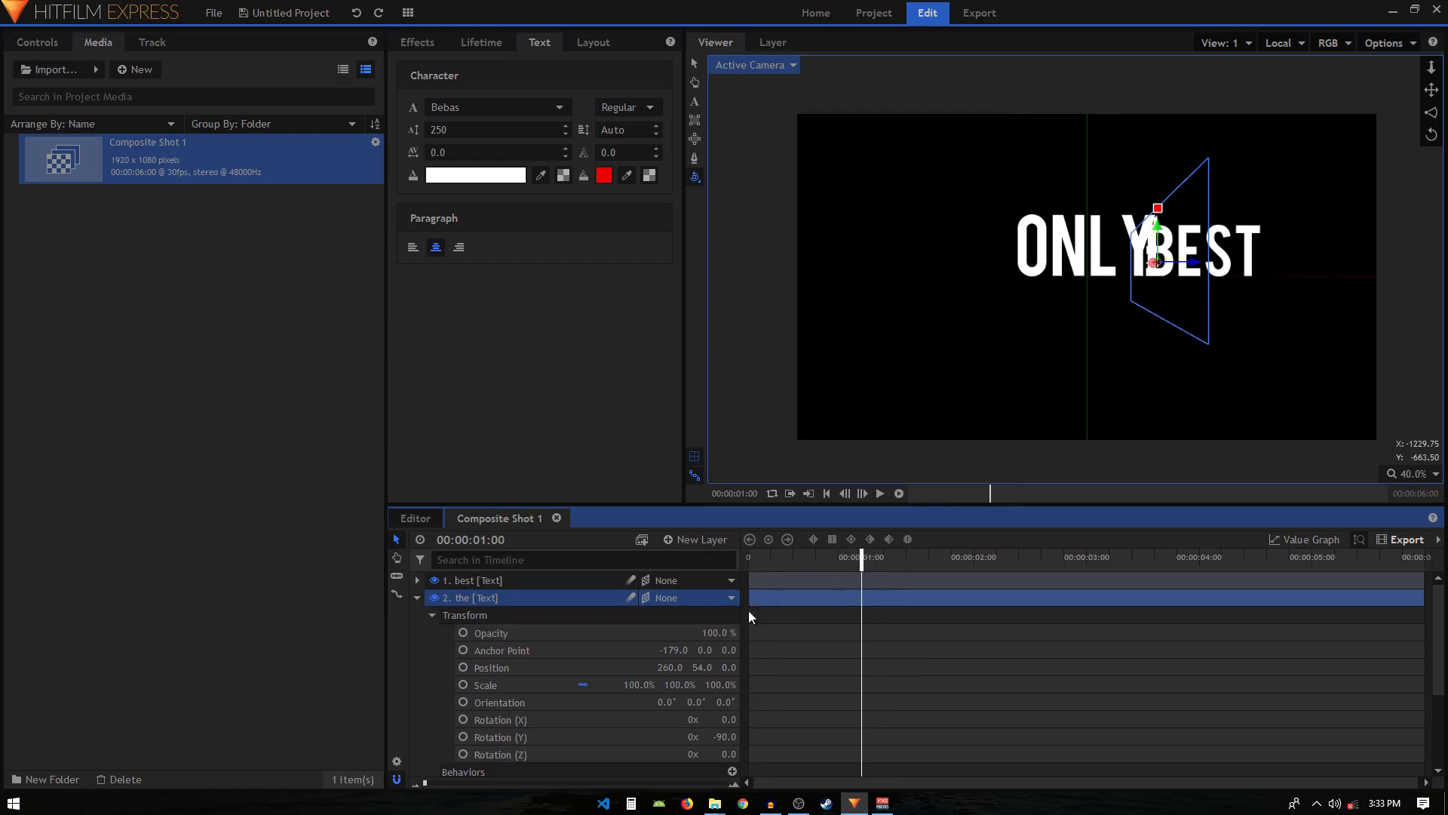
click(463, 668)
drag(968, 559, 974, 559)
click(767, 537)
click(860, 668)
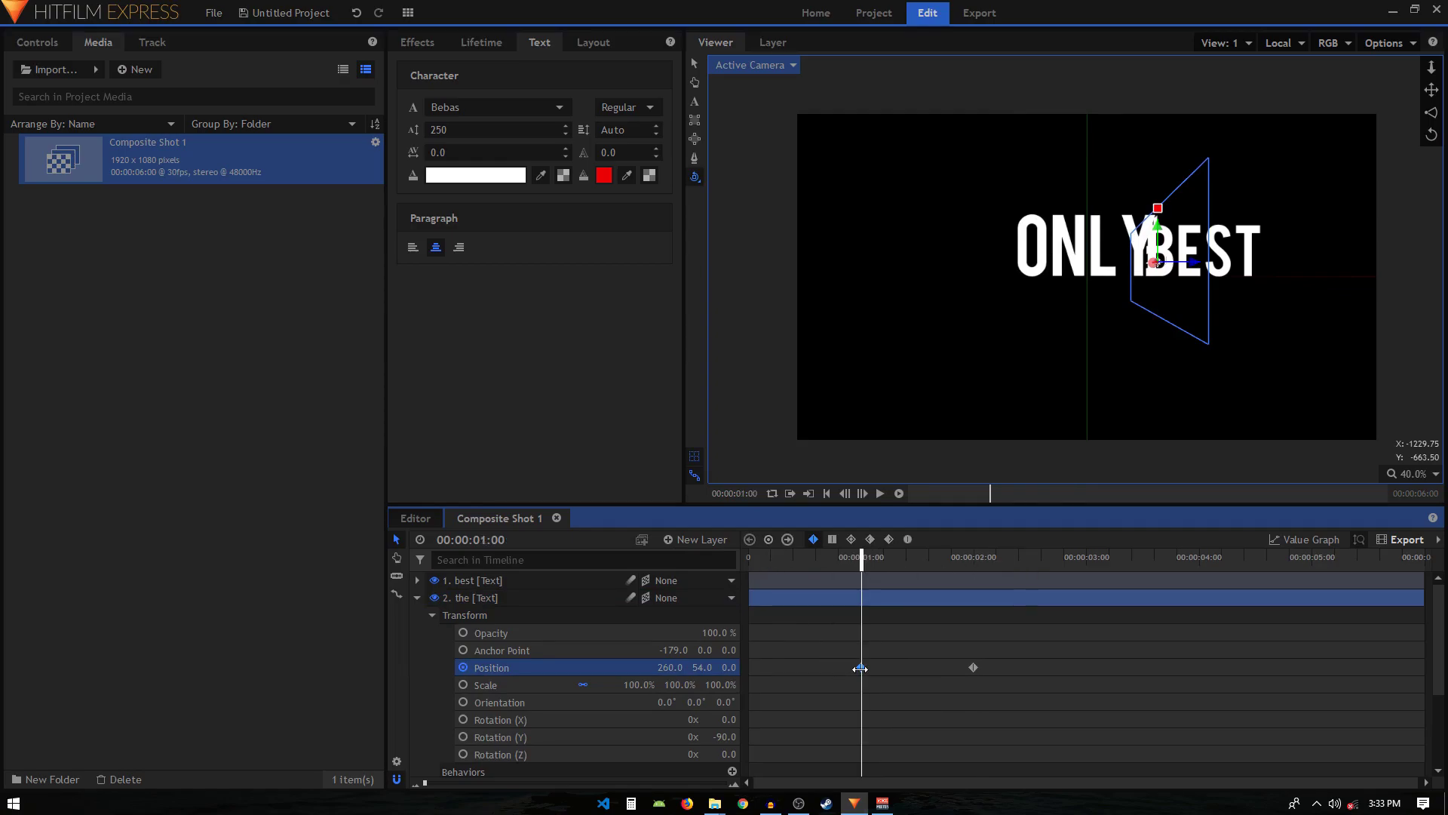
drag(702, 670, 588, 670)
Step: Ease THE's position keyframes in the value graph, shortening the first handle to 00:00:01:10 and extending the last handle back to 1 second
click(972, 667)
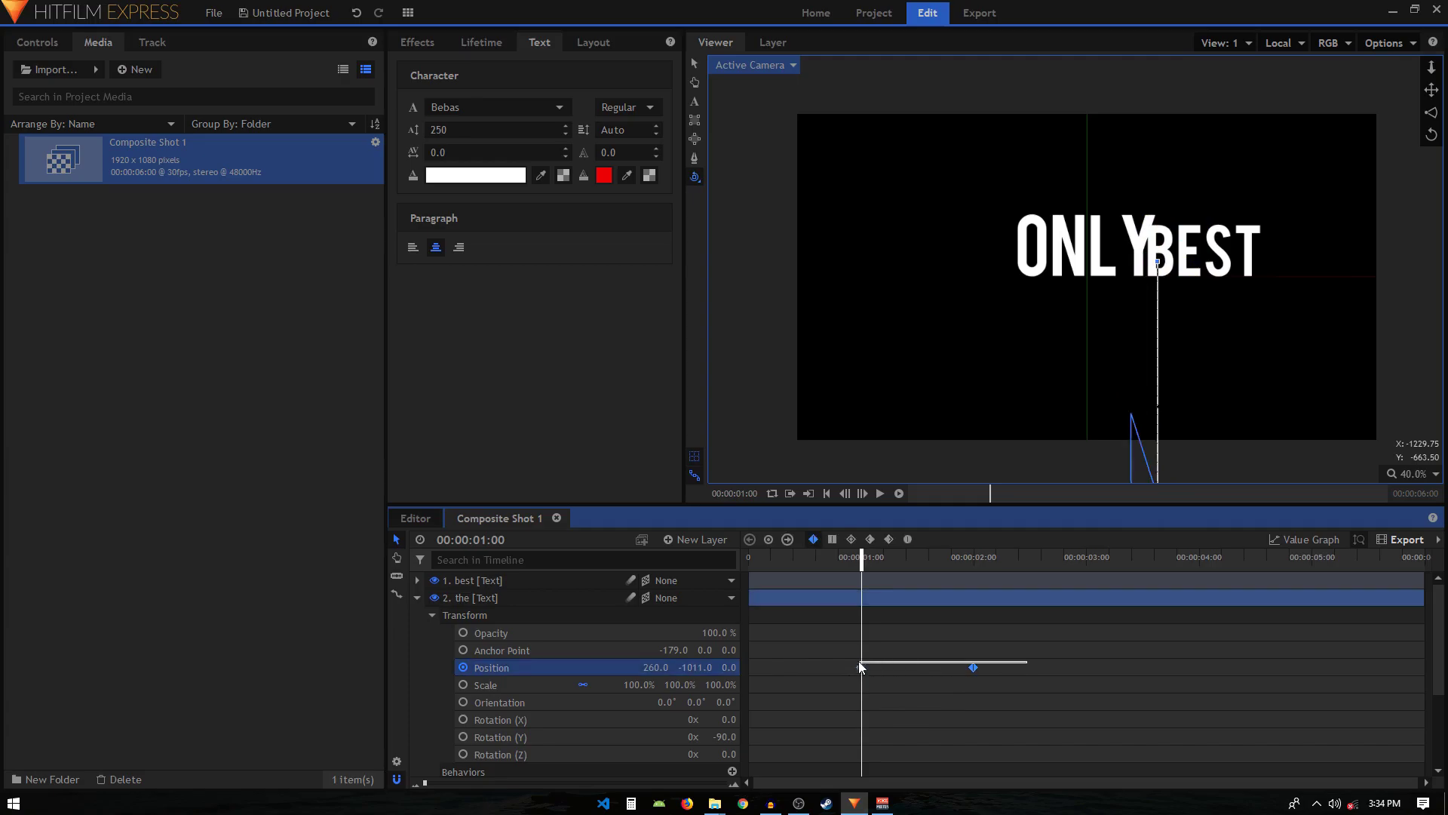
click(1304, 540)
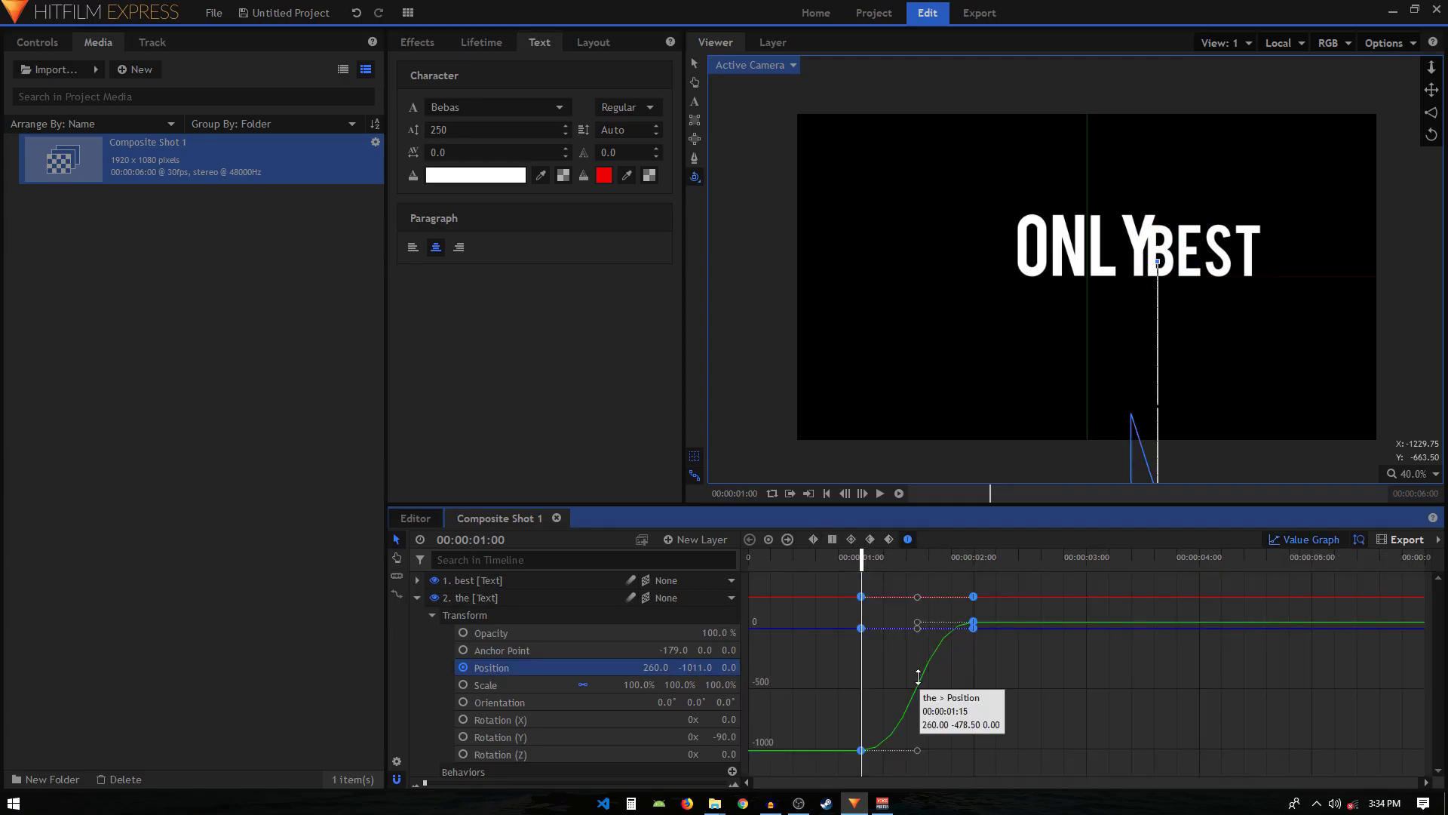
key(shift+Right)
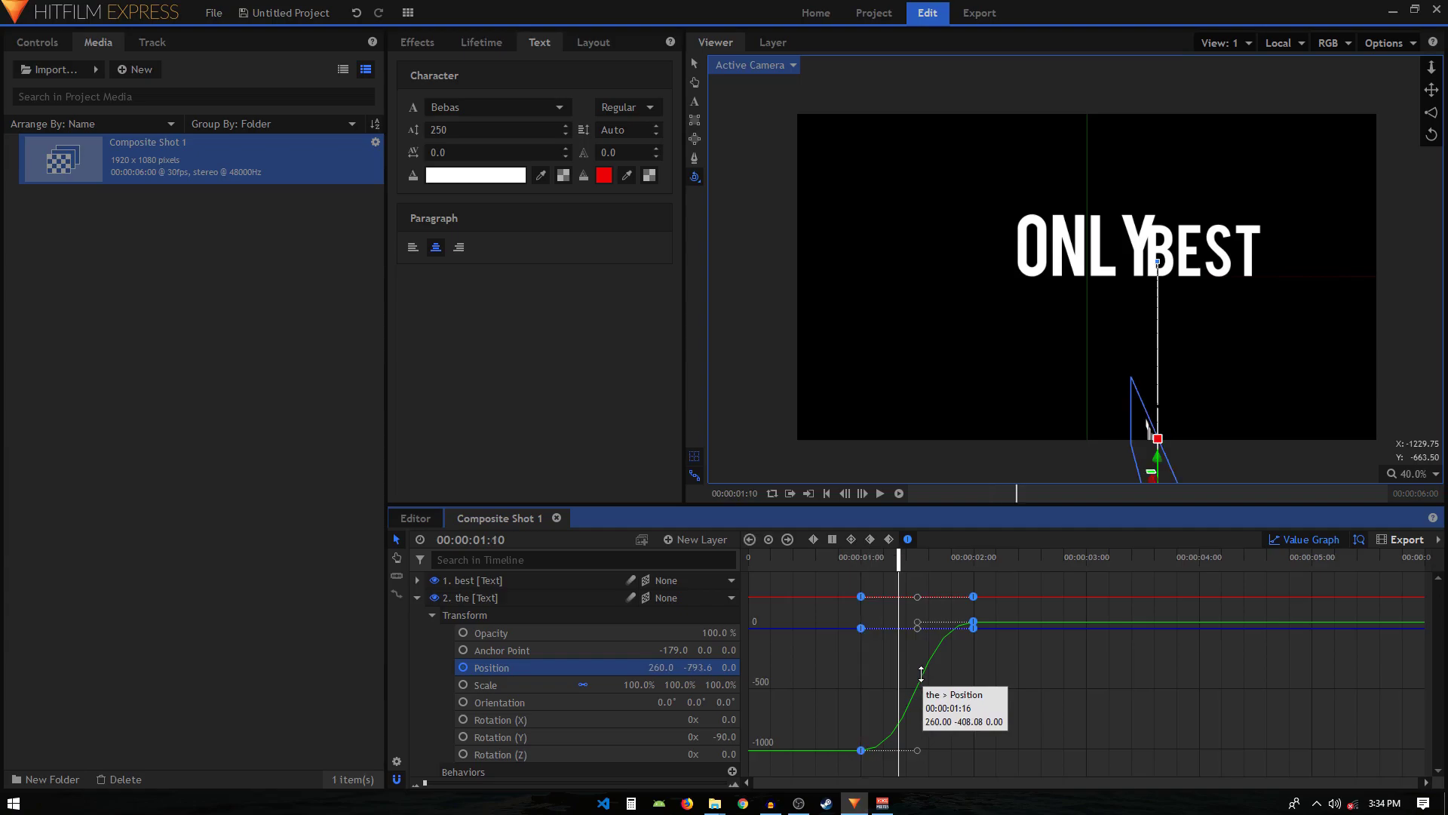
drag(920, 751, 898, 749)
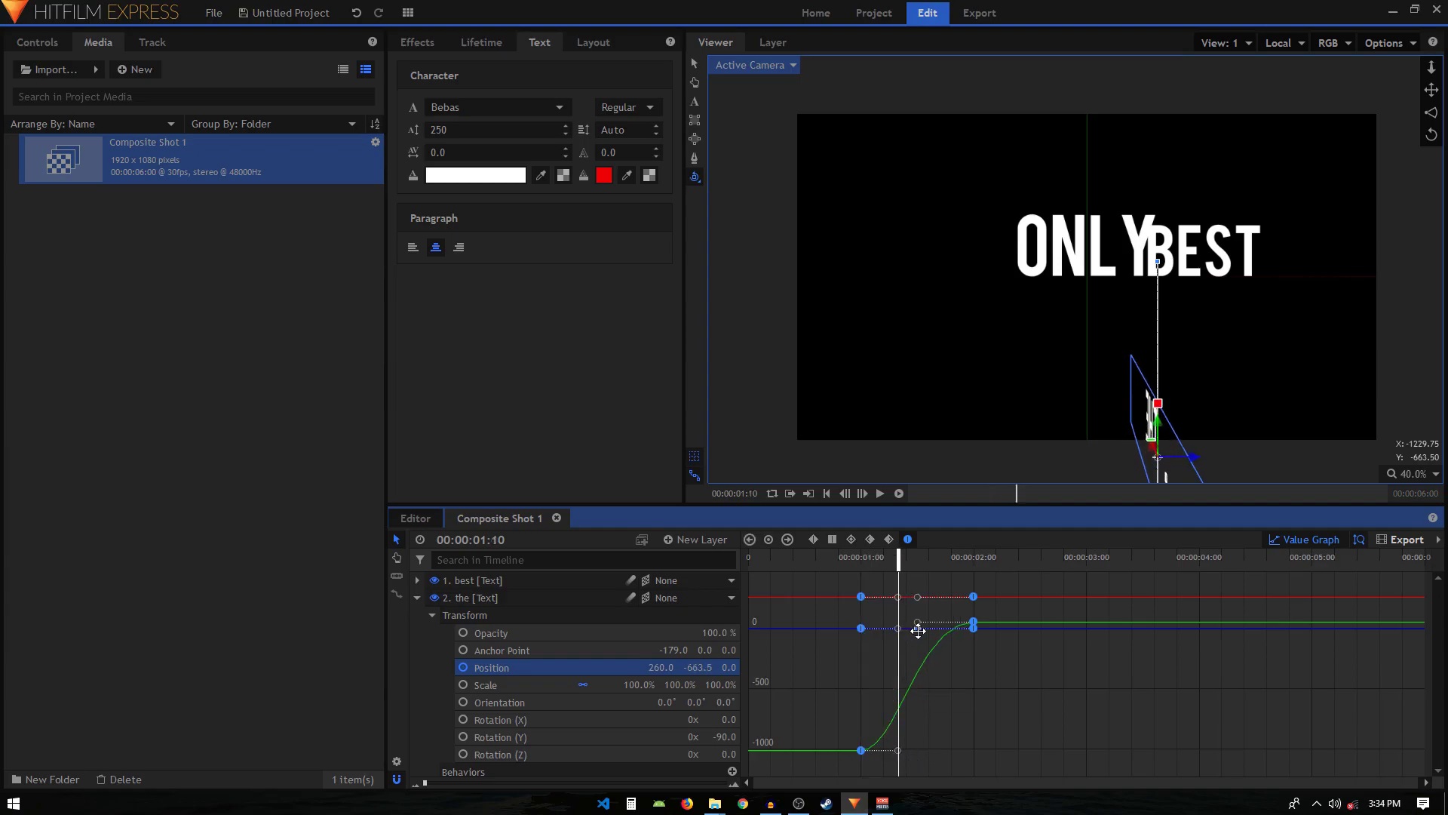
drag(919, 624, 844, 622)
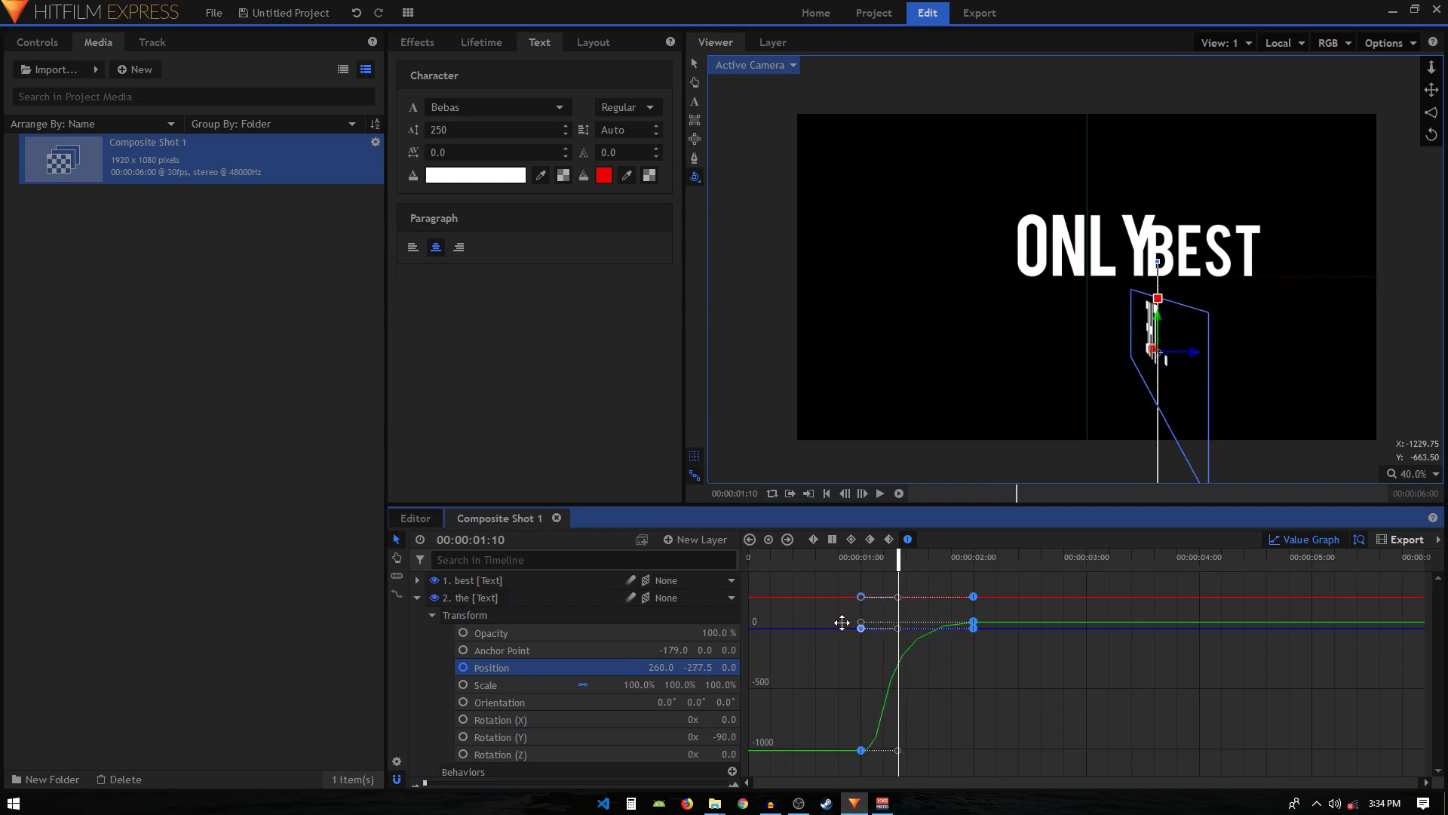
click(1305, 539)
Step: Play the animation from just before 1 second to check THE's entrance
click(838, 558)
key(space)
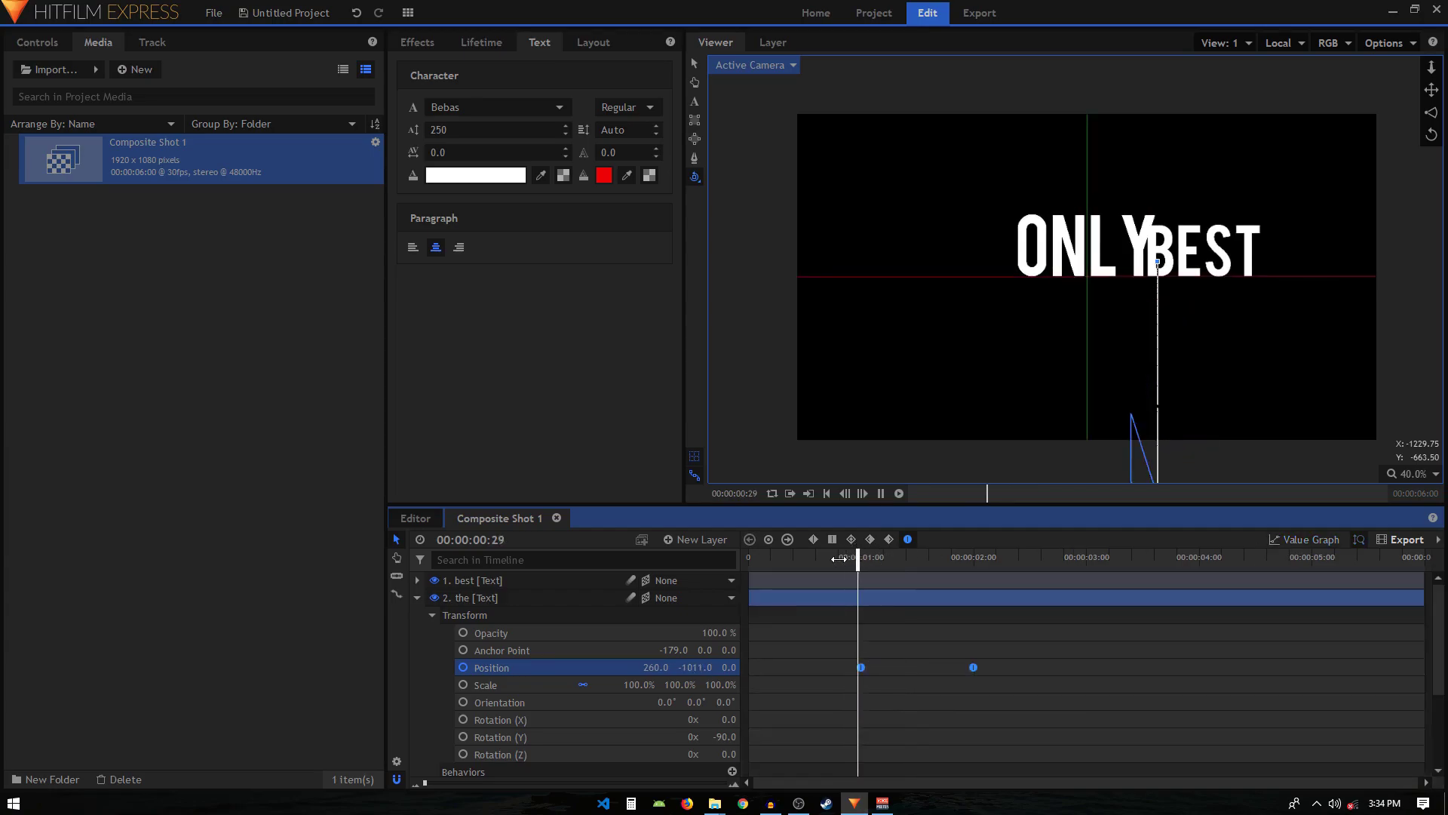
key(space)
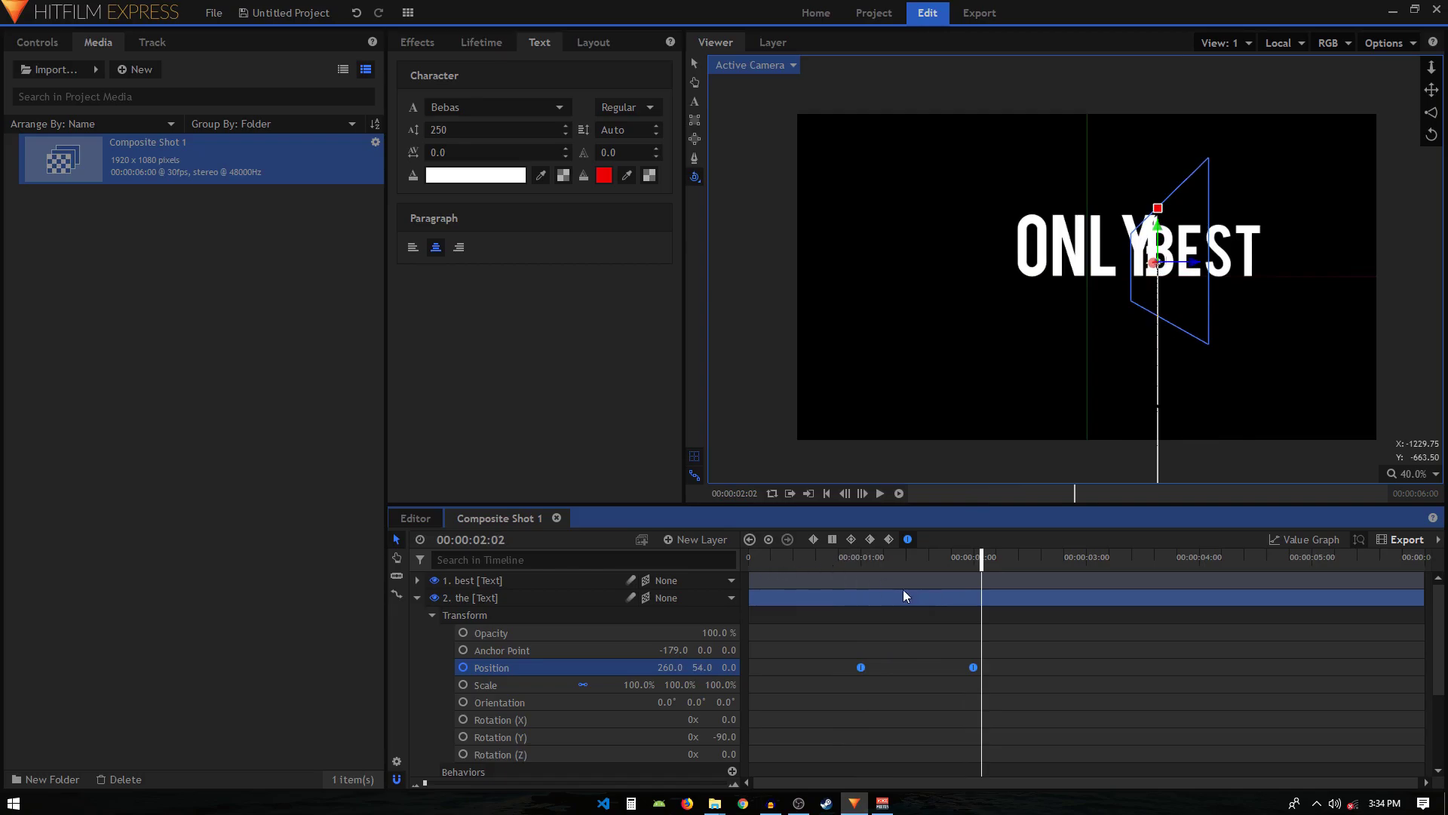
Step: Keyframe the BEST layer's position at 2 and 3 seconds, with X set to 1622 at 2 seconds so it slides in from off-screen
click(417, 598)
click(478, 580)
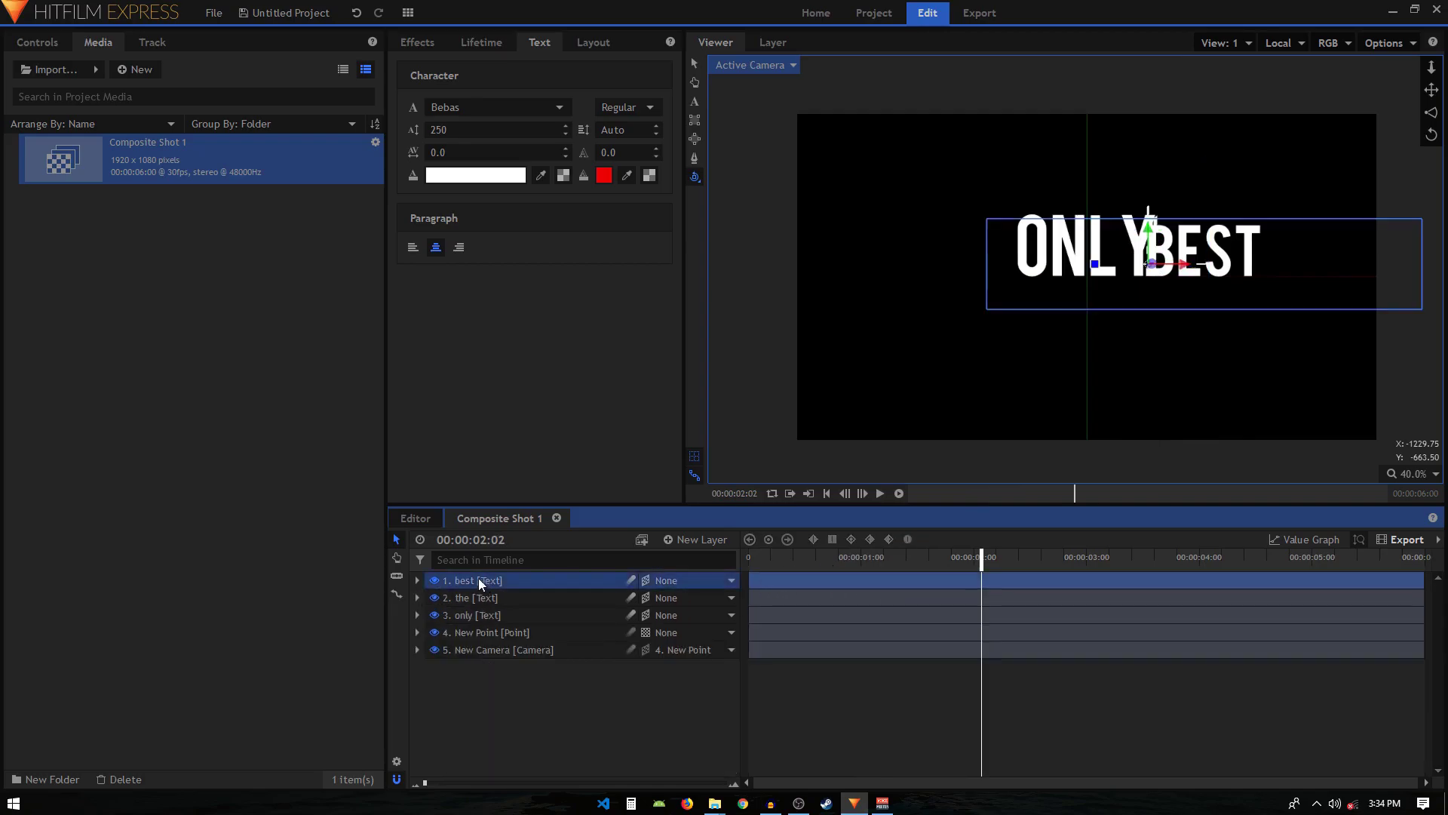
click(417, 579)
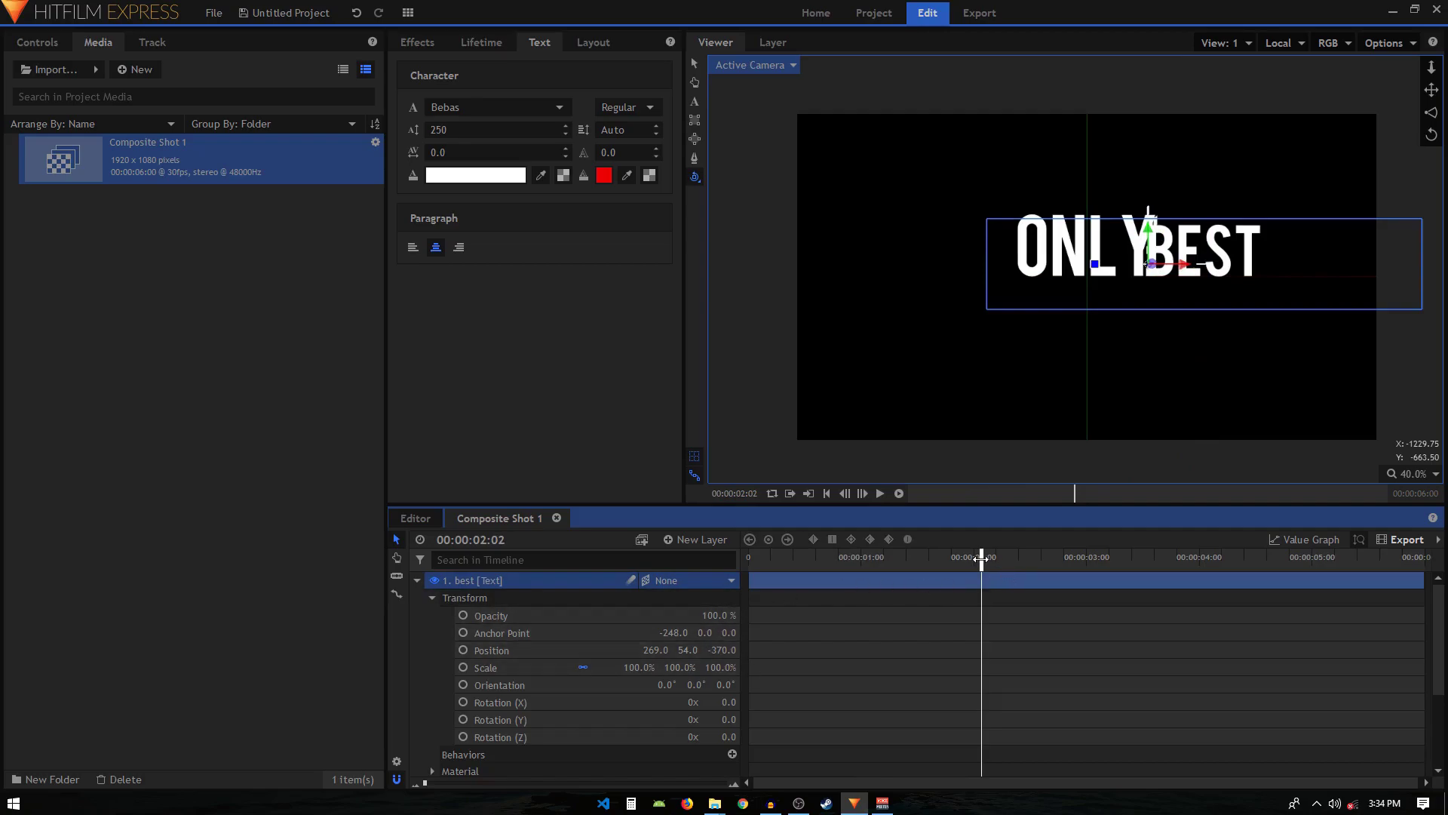
drag(980, 558, 974, 558)
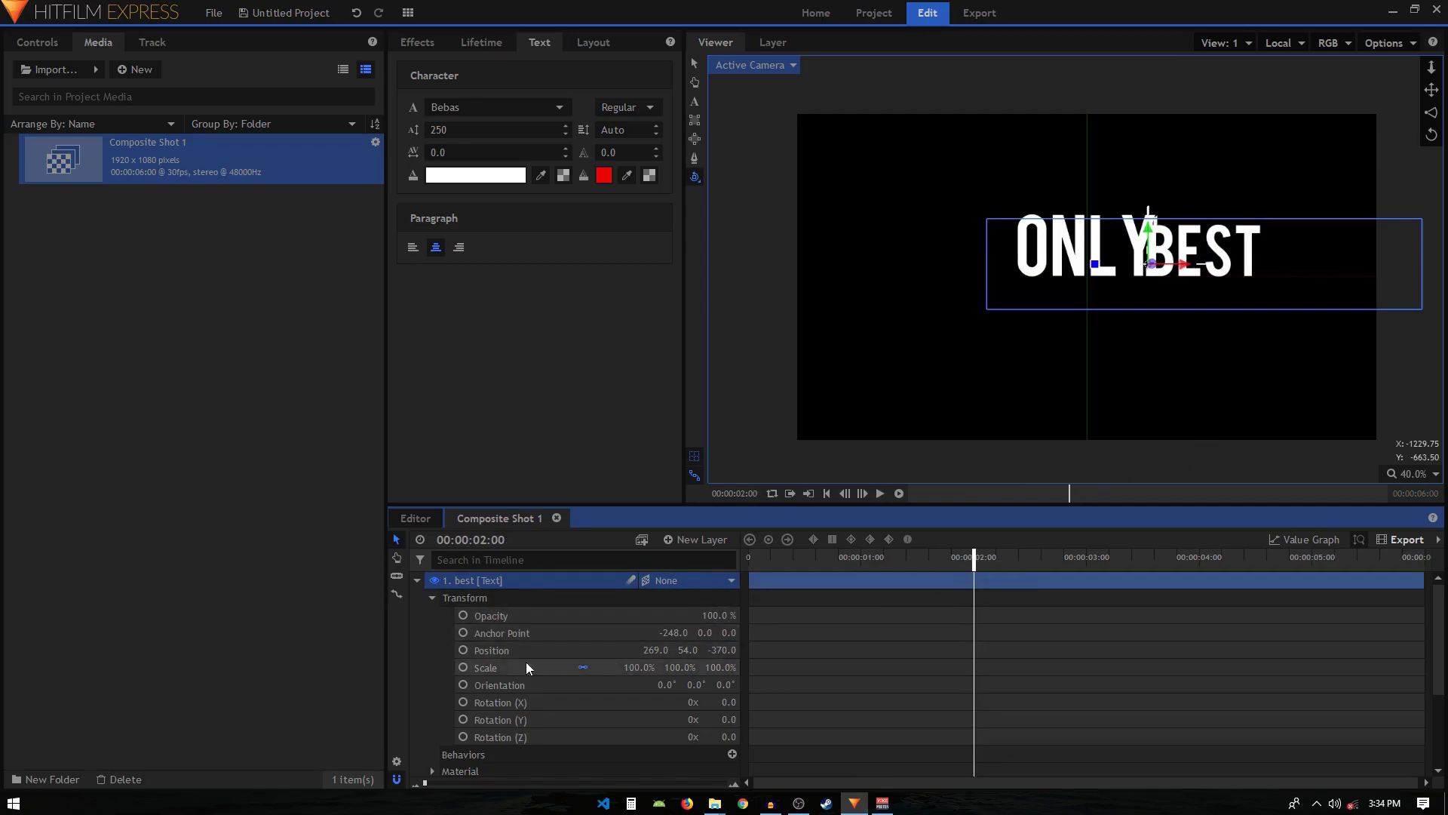
click(463, 650)
click(1087, 562)
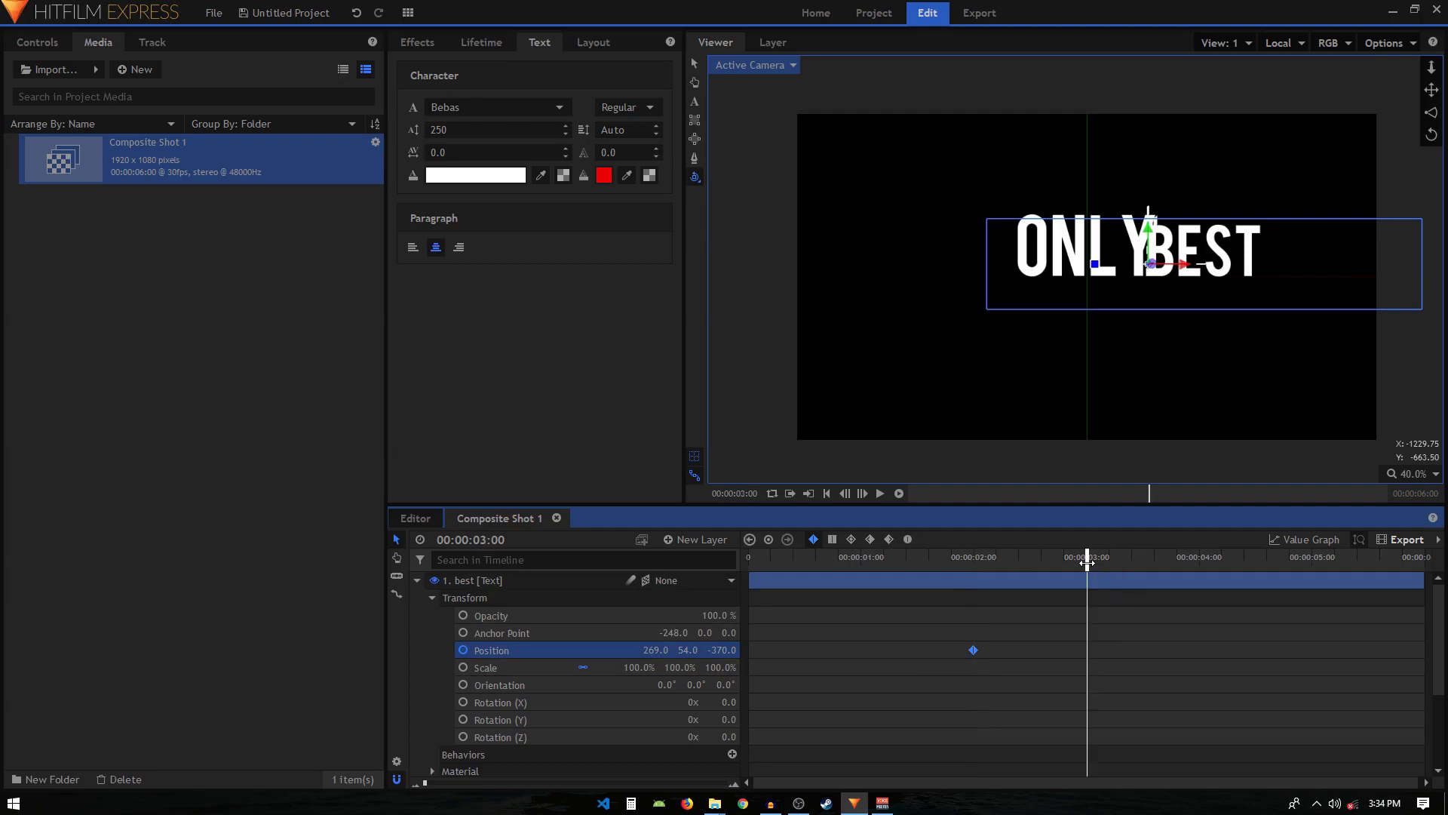
click(973, 651)
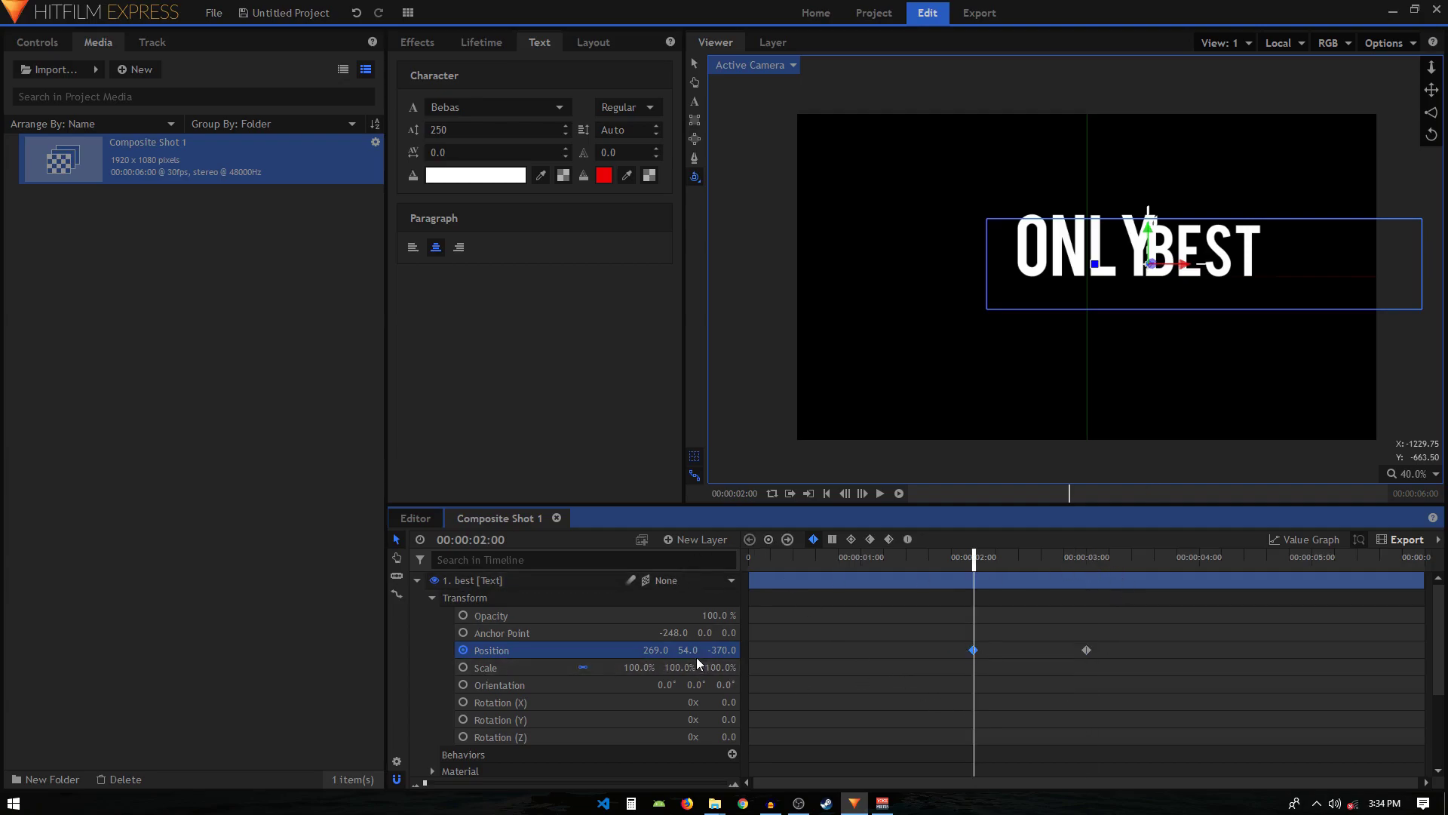
drag(1148, 212, 1296, 223)
Step: Ease BEST's position keyframes in the value graph, shortening the first handle to 00:00:02:10 and extending the last handle back to 2 seconds
drag(948, 631, 1152, 672)
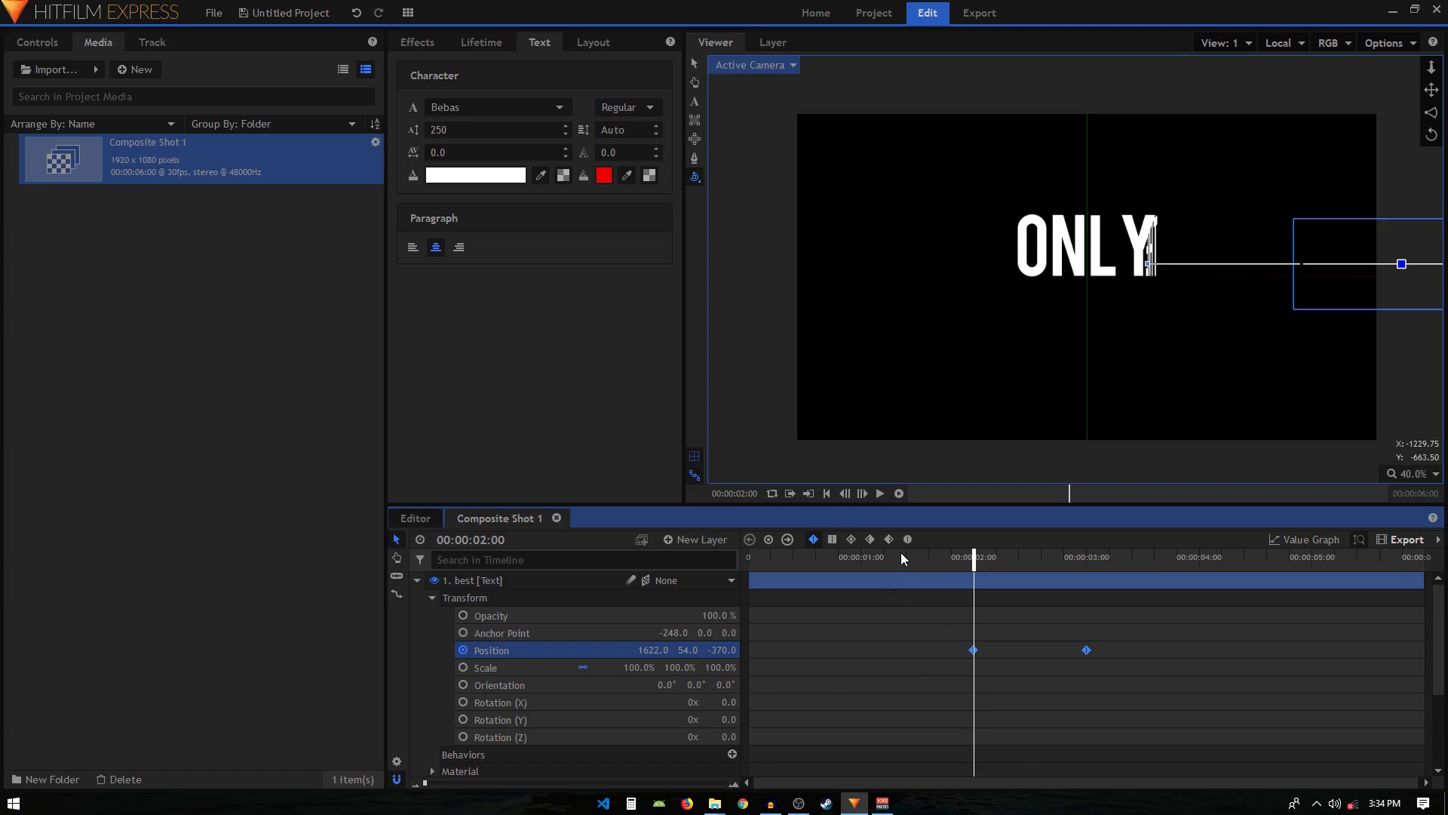
click(1302, 540)
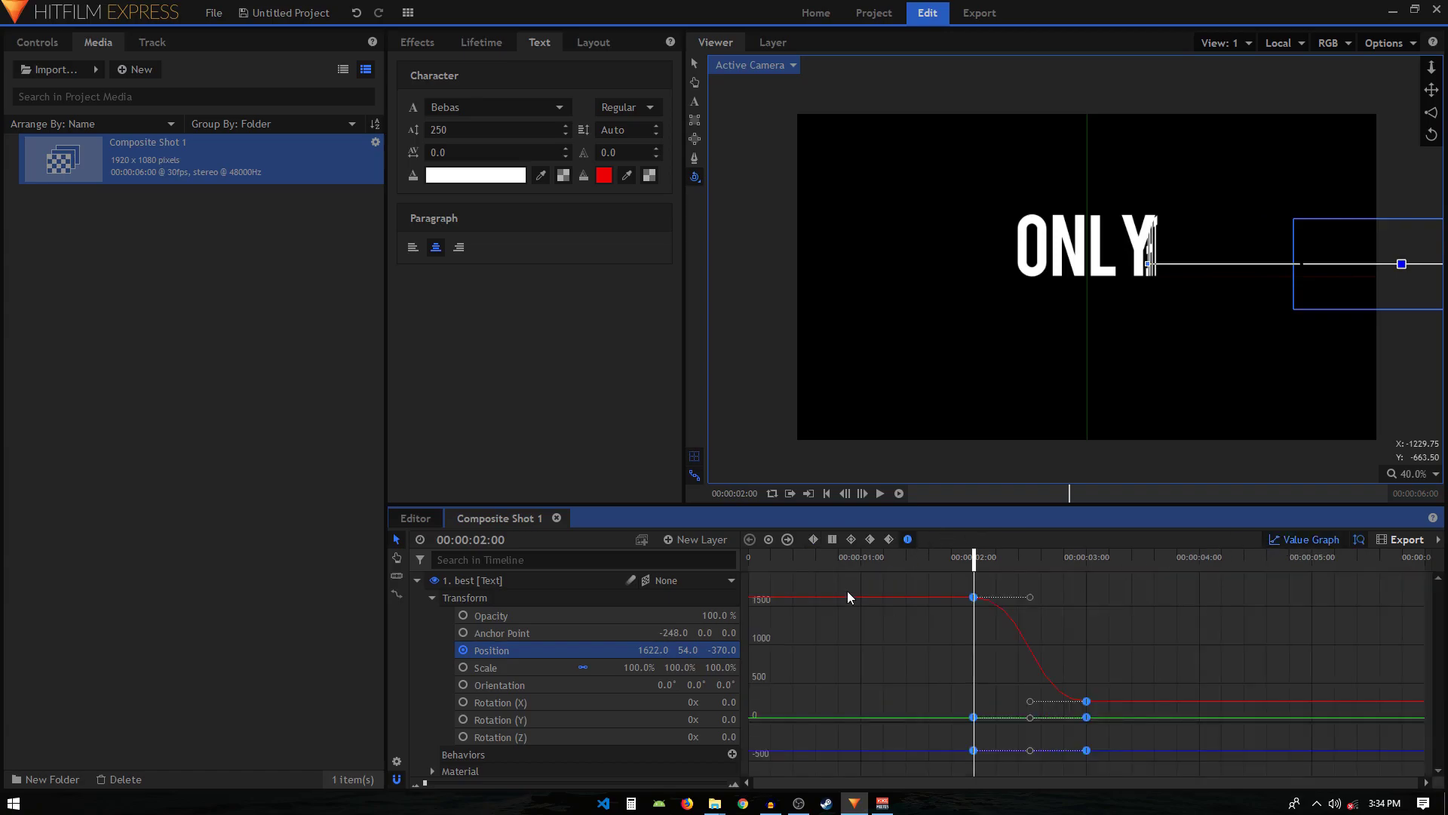
drag(976, 643, 1018, 597)
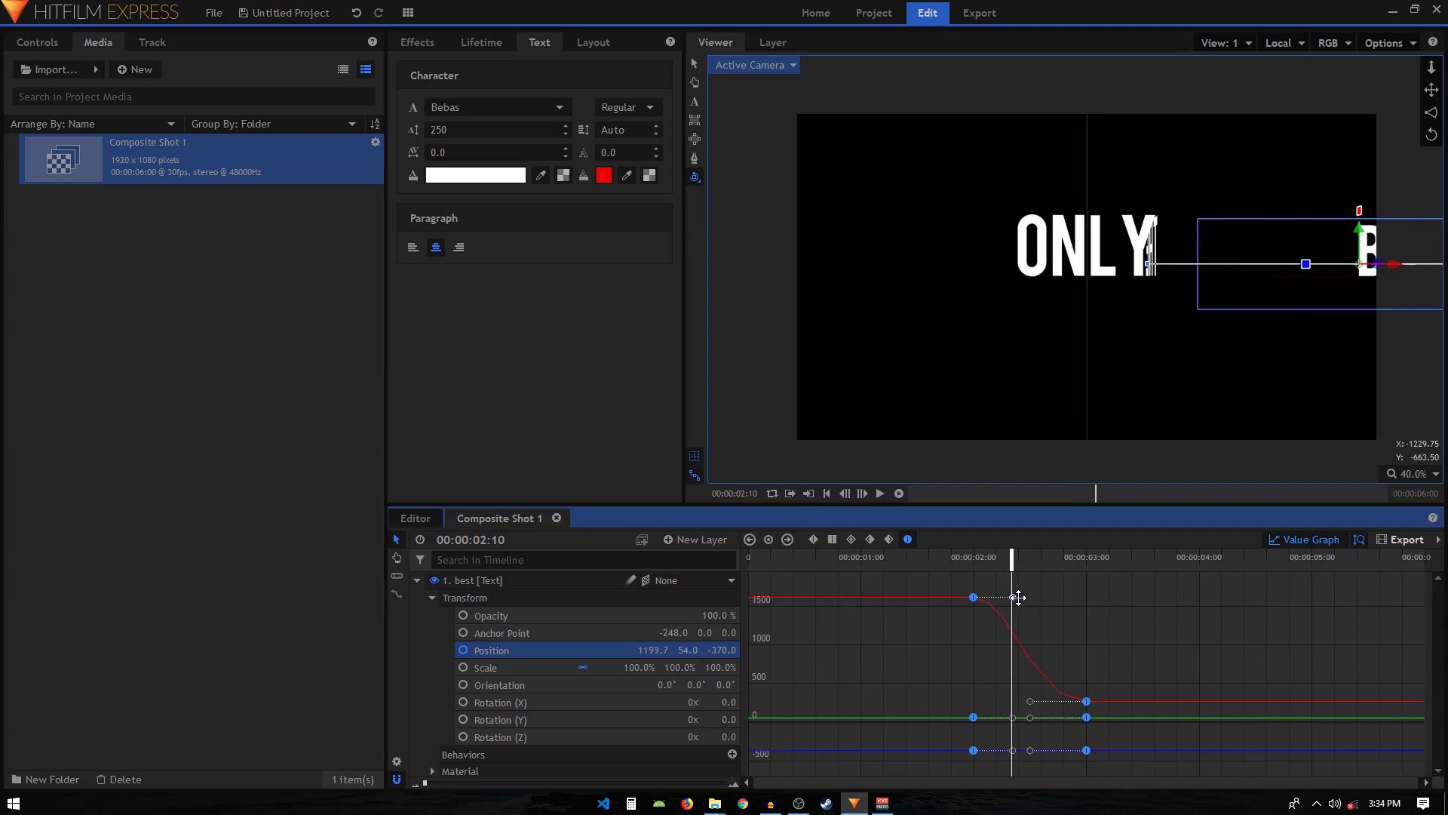
drag(1032, 700, 948, 691)
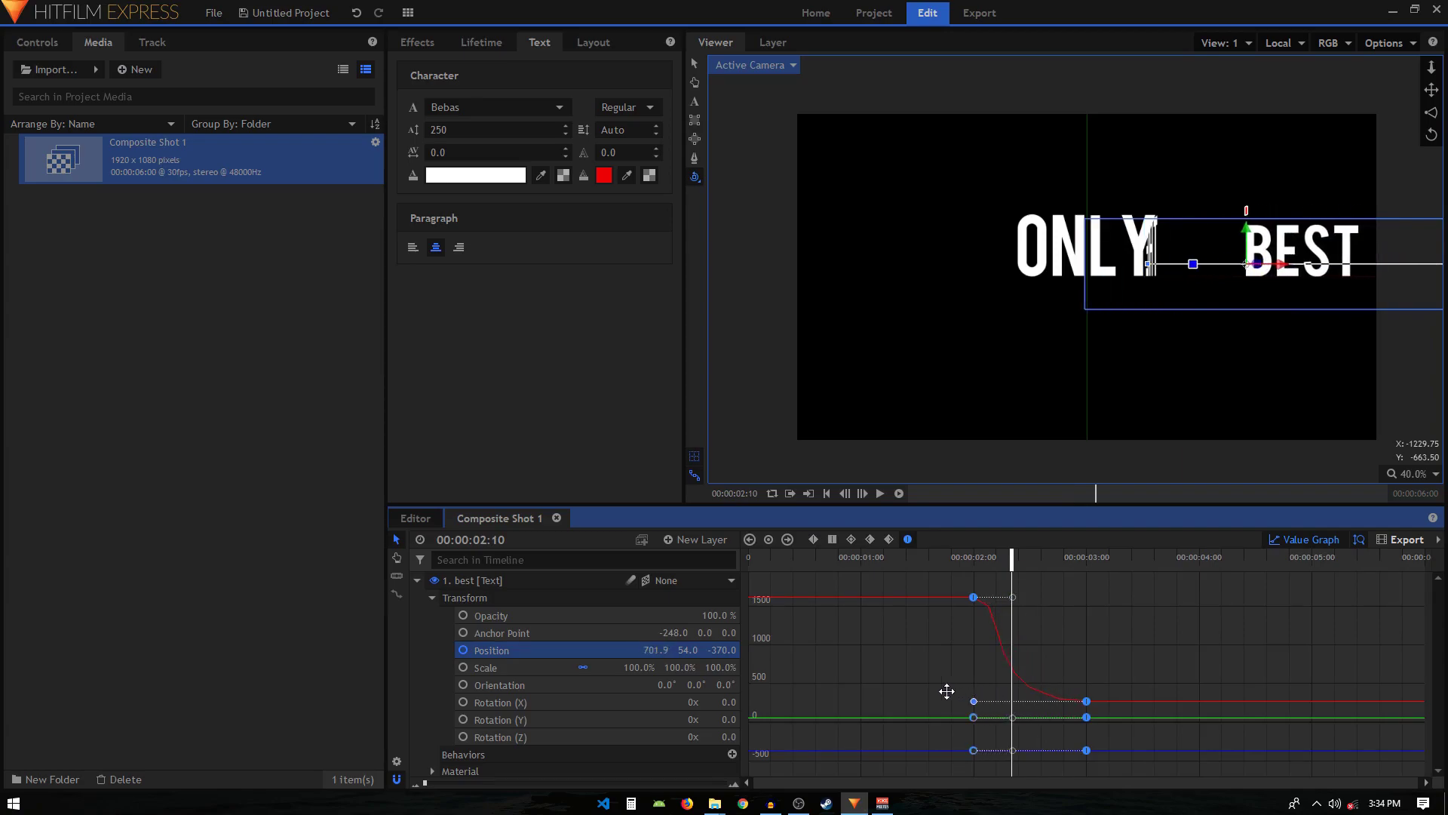
click(1305, 540)
Step: Check earlier frames of the animation and collapse the BEST layer's properties
click(917, 559)
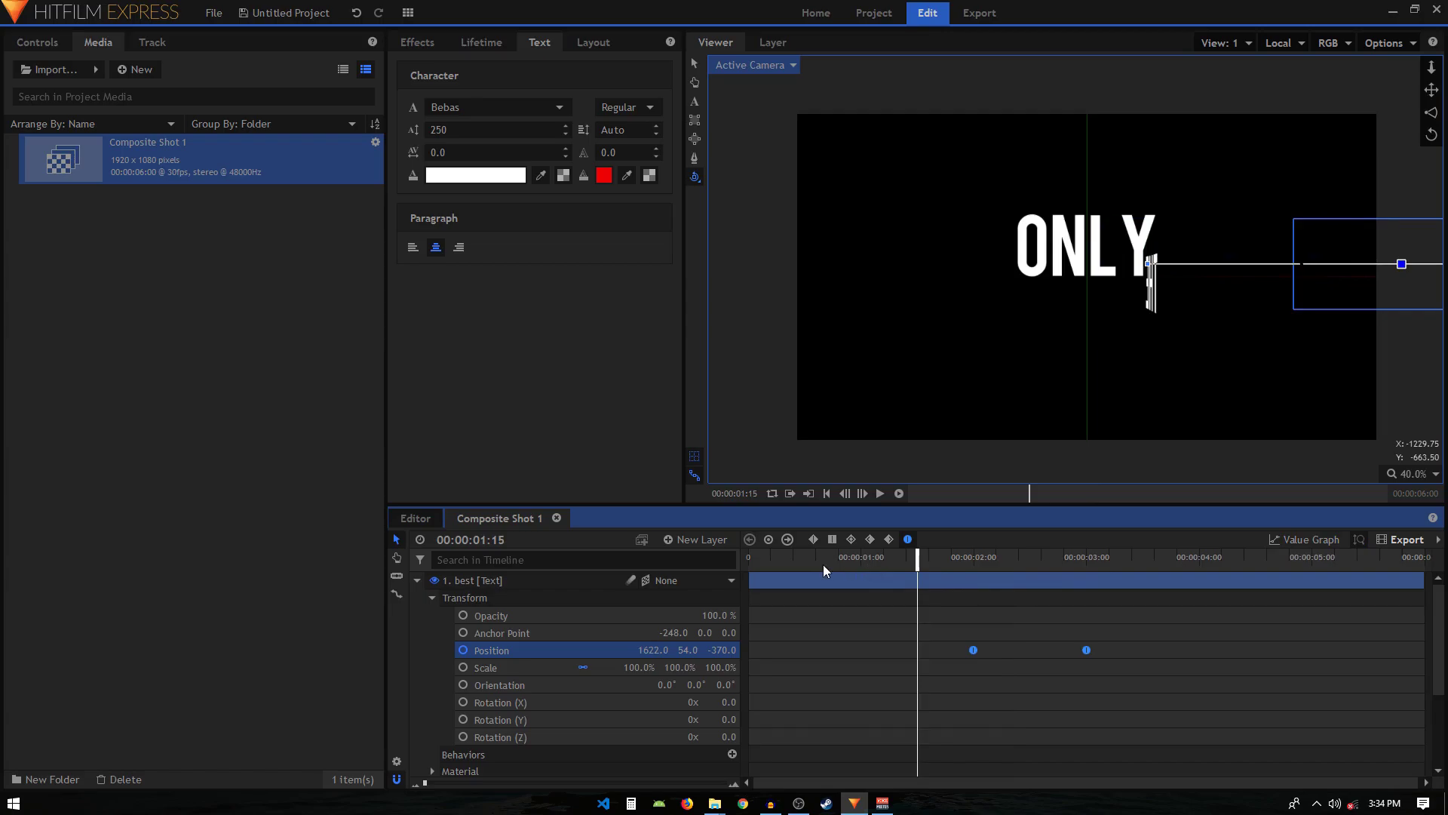
click(801, 559)
click(417, 580)
click(485, 728)
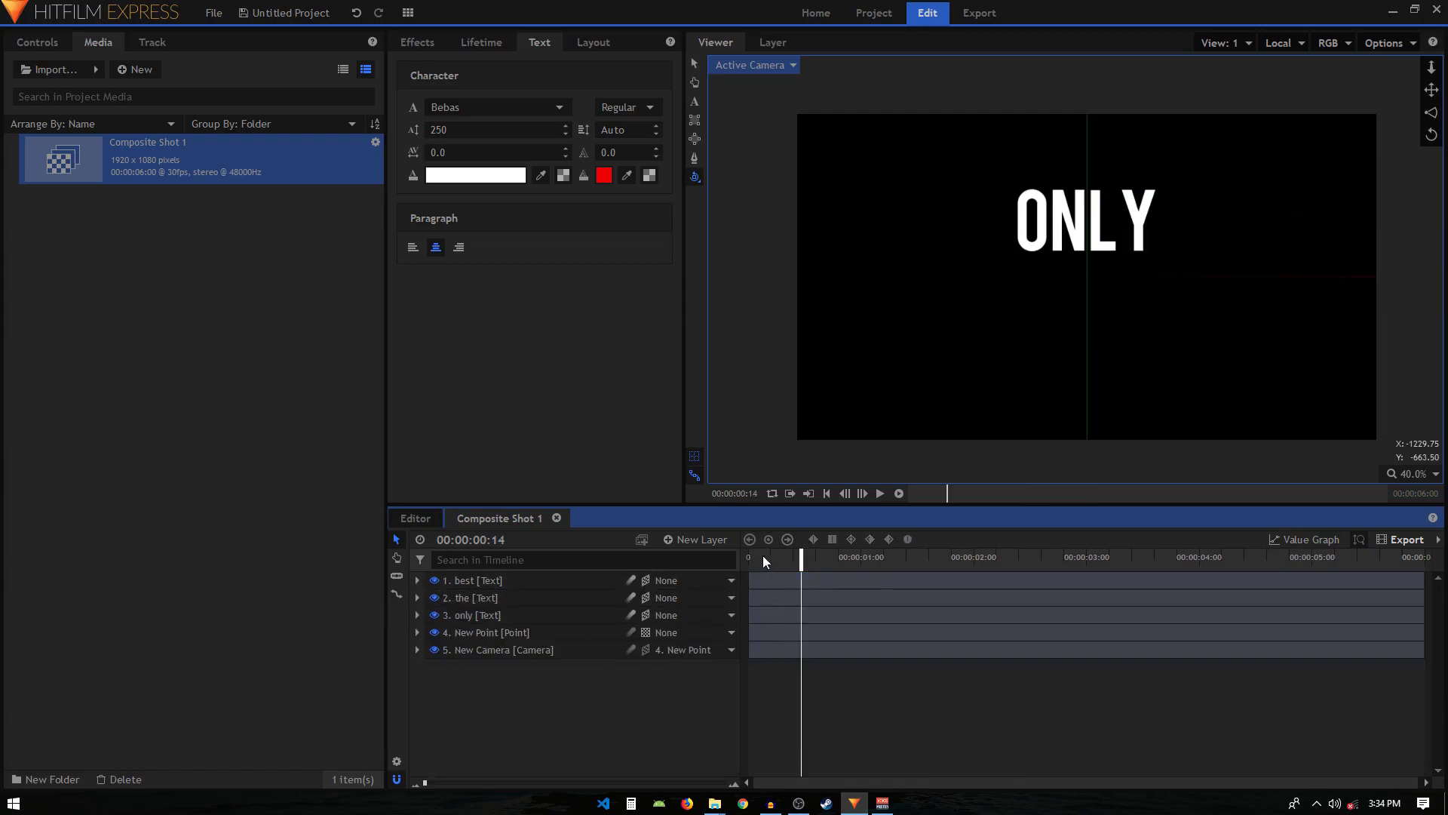
Step: Raise the ONLY layer's first position keyframe to Y 727, outside the frame, and play the animation
click(750, 559)
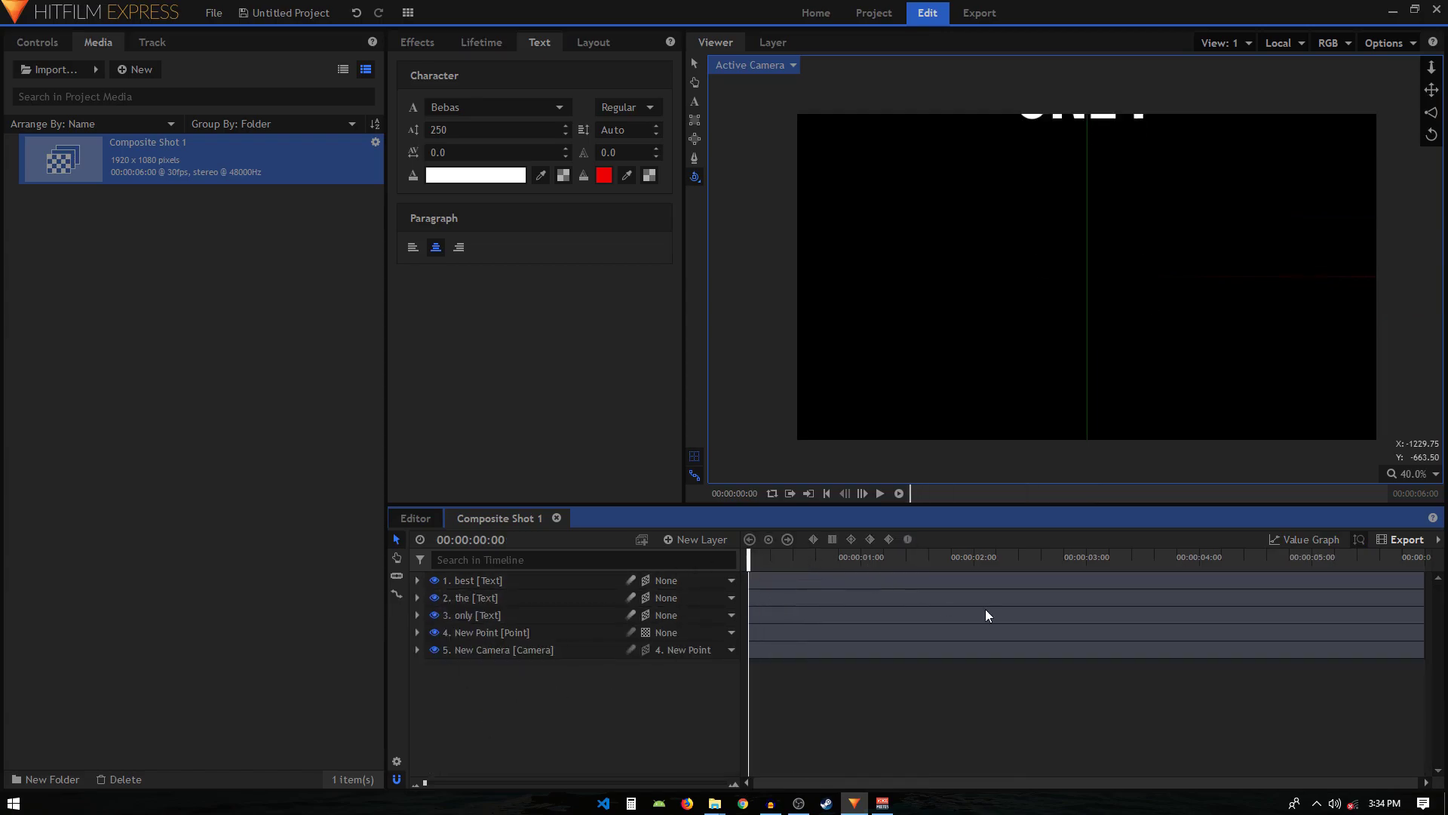
click(418, 615)
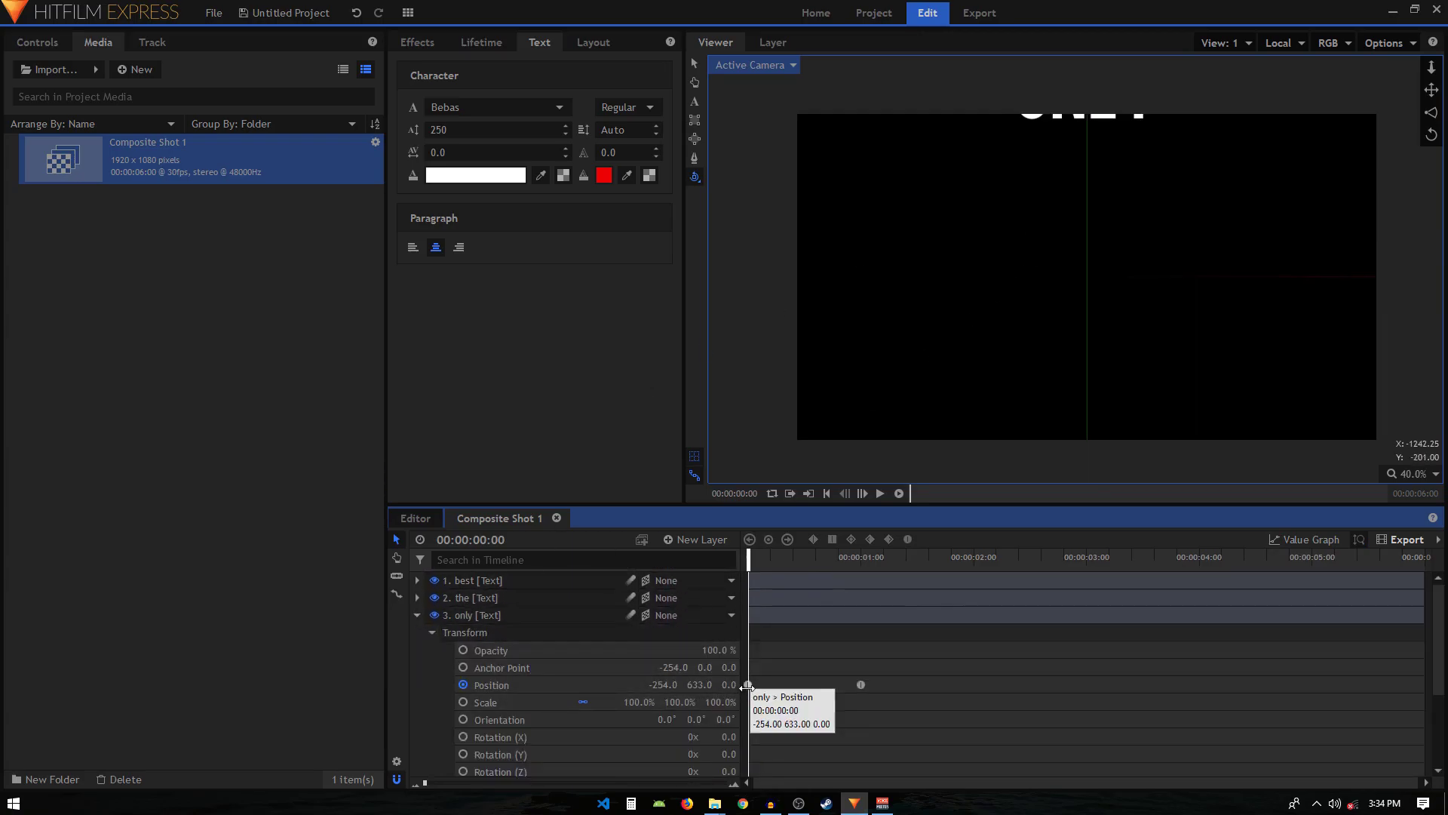
click(861, 684)
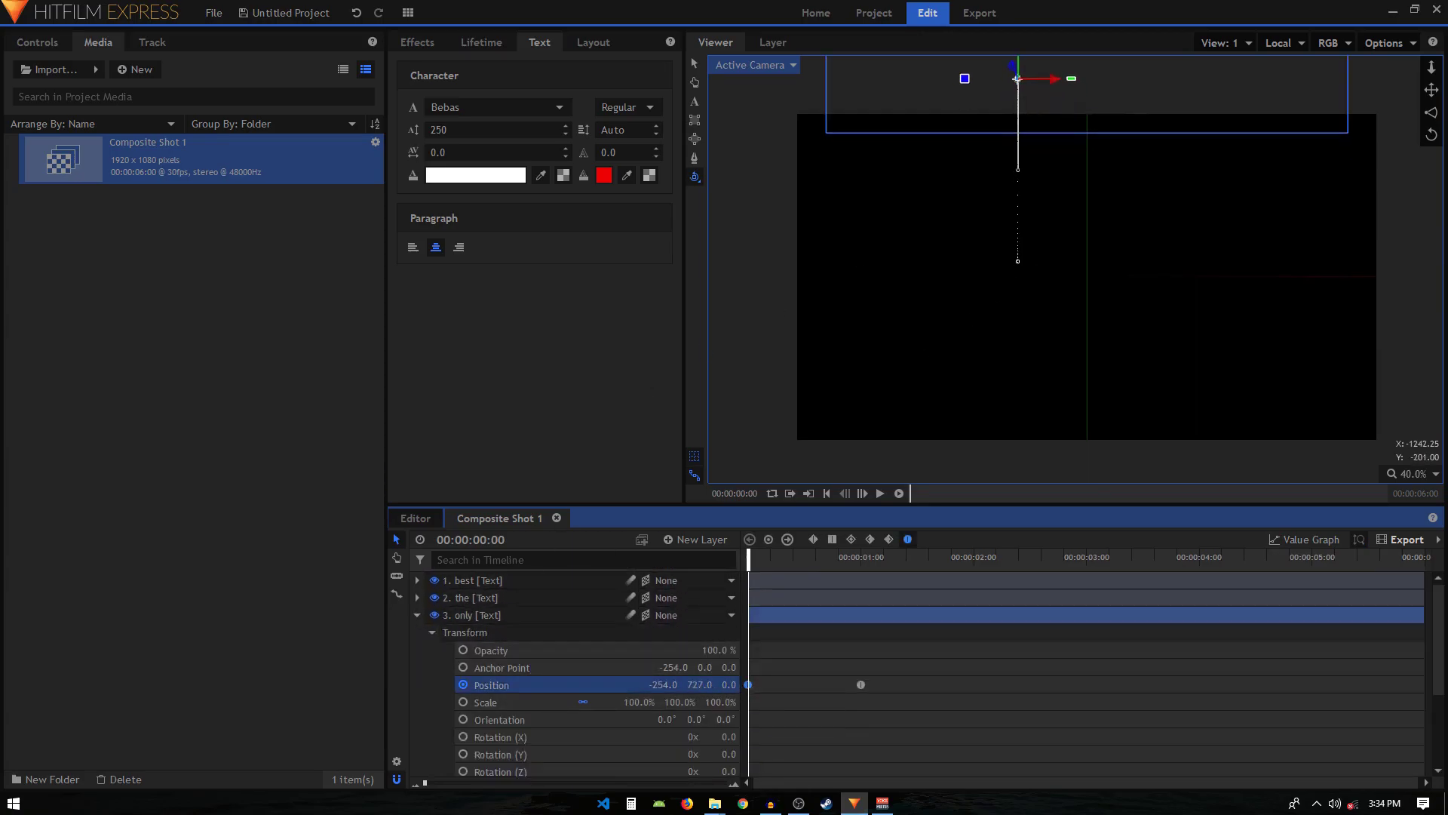
click(417, 614)
click(676, 701)
key(space)
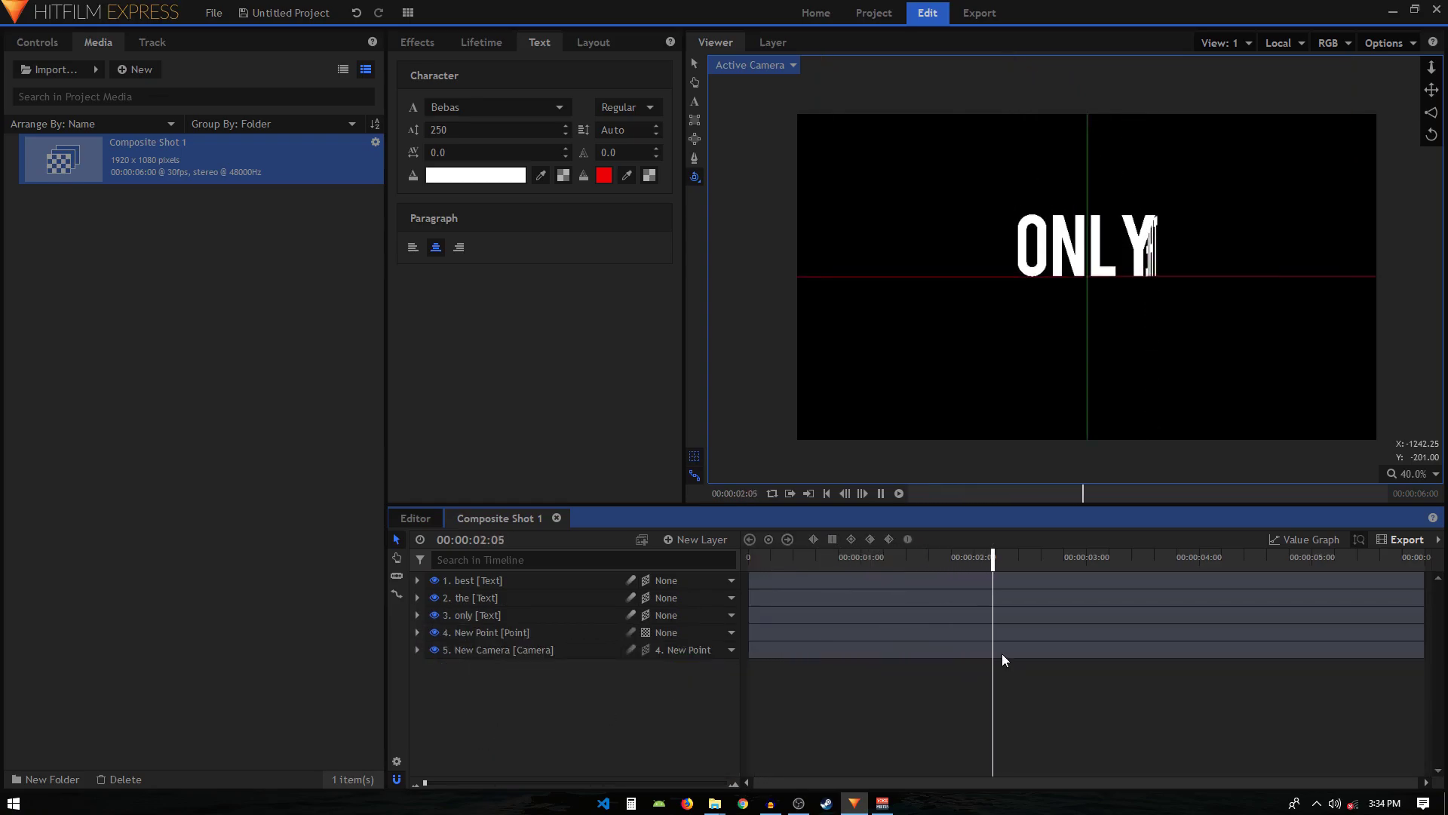
Step: Place the playhead at 1 second and convert the New Point layer to a 3D plane
click(417, 632)
drag(754, 556, 864, 562)
drag(858, 564, 861, 564)
click(518, 632)
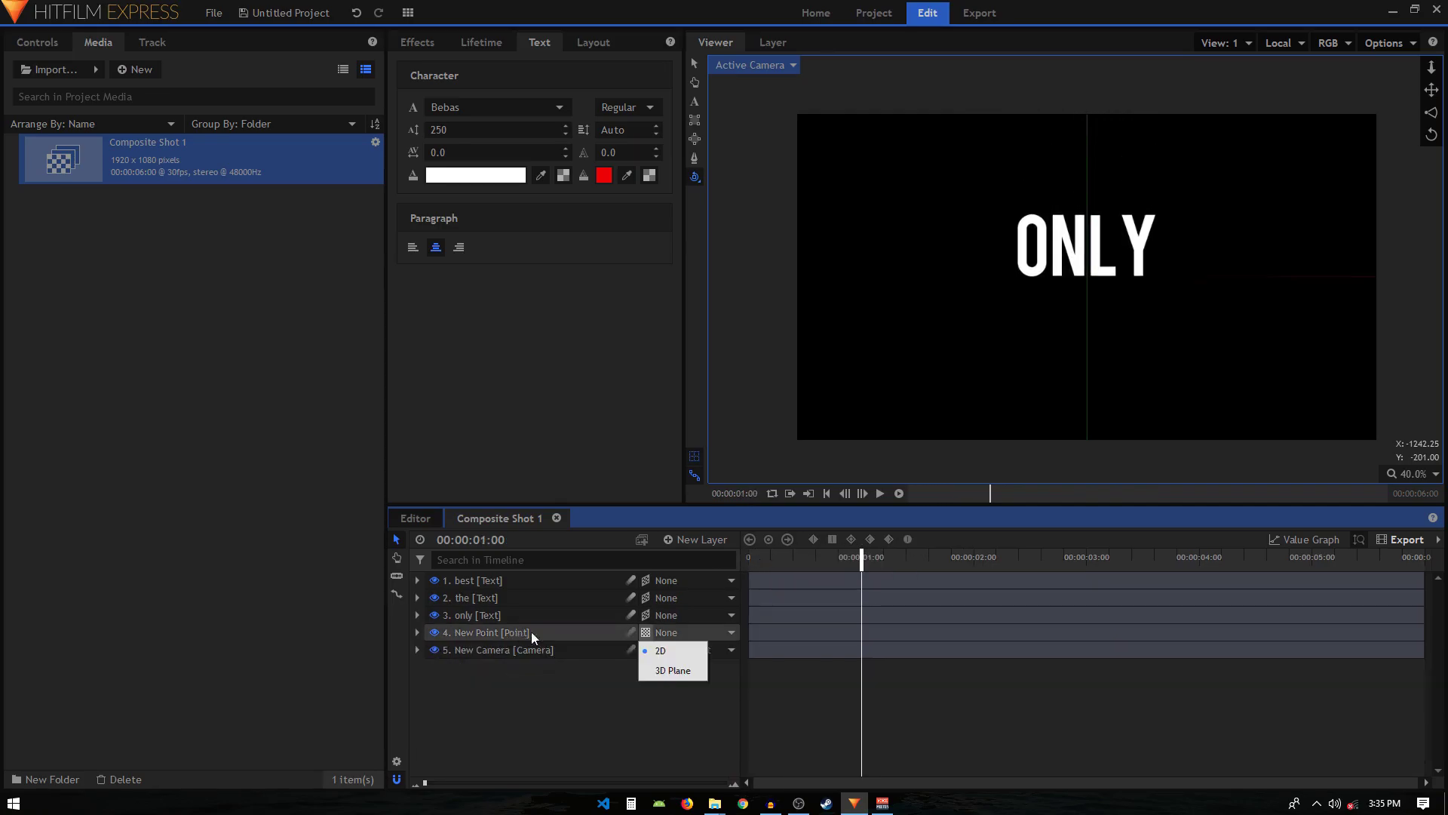
click(659, 676)
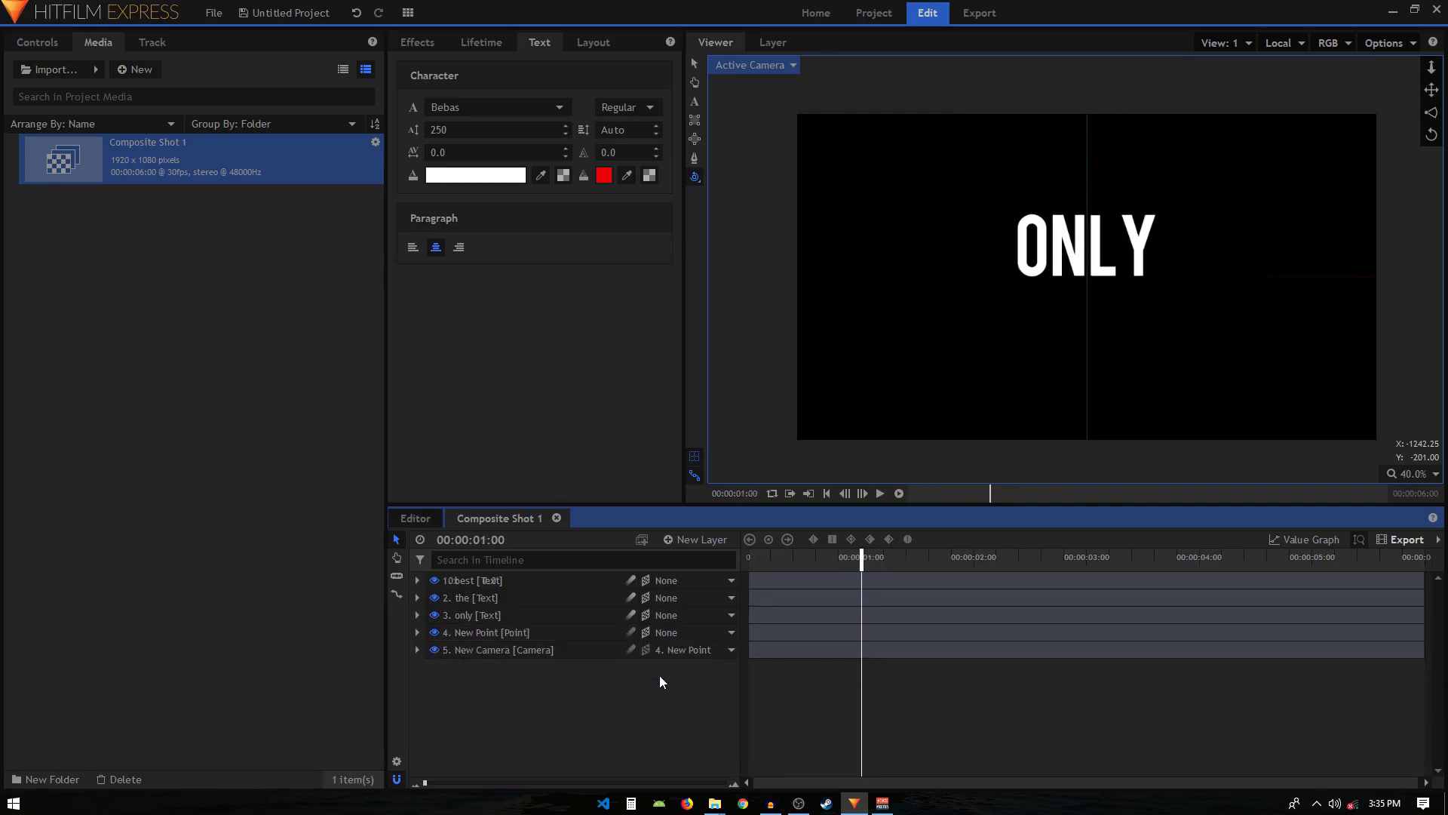
Step: Add keyframes at 1 second for the New Point layer's X, Y and Z rotation
click(418, 634)
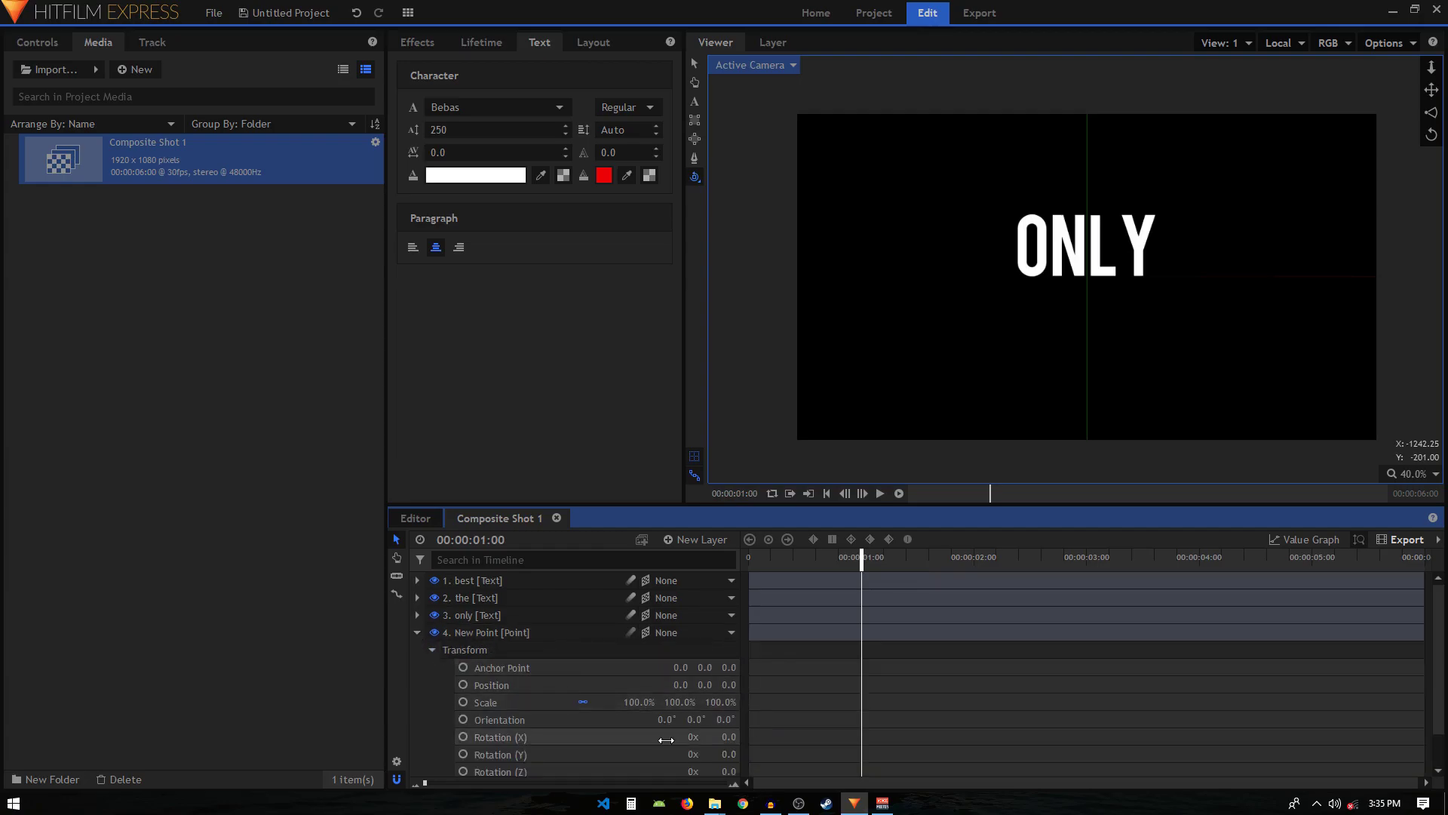
scroll(663, 740, down, 2)
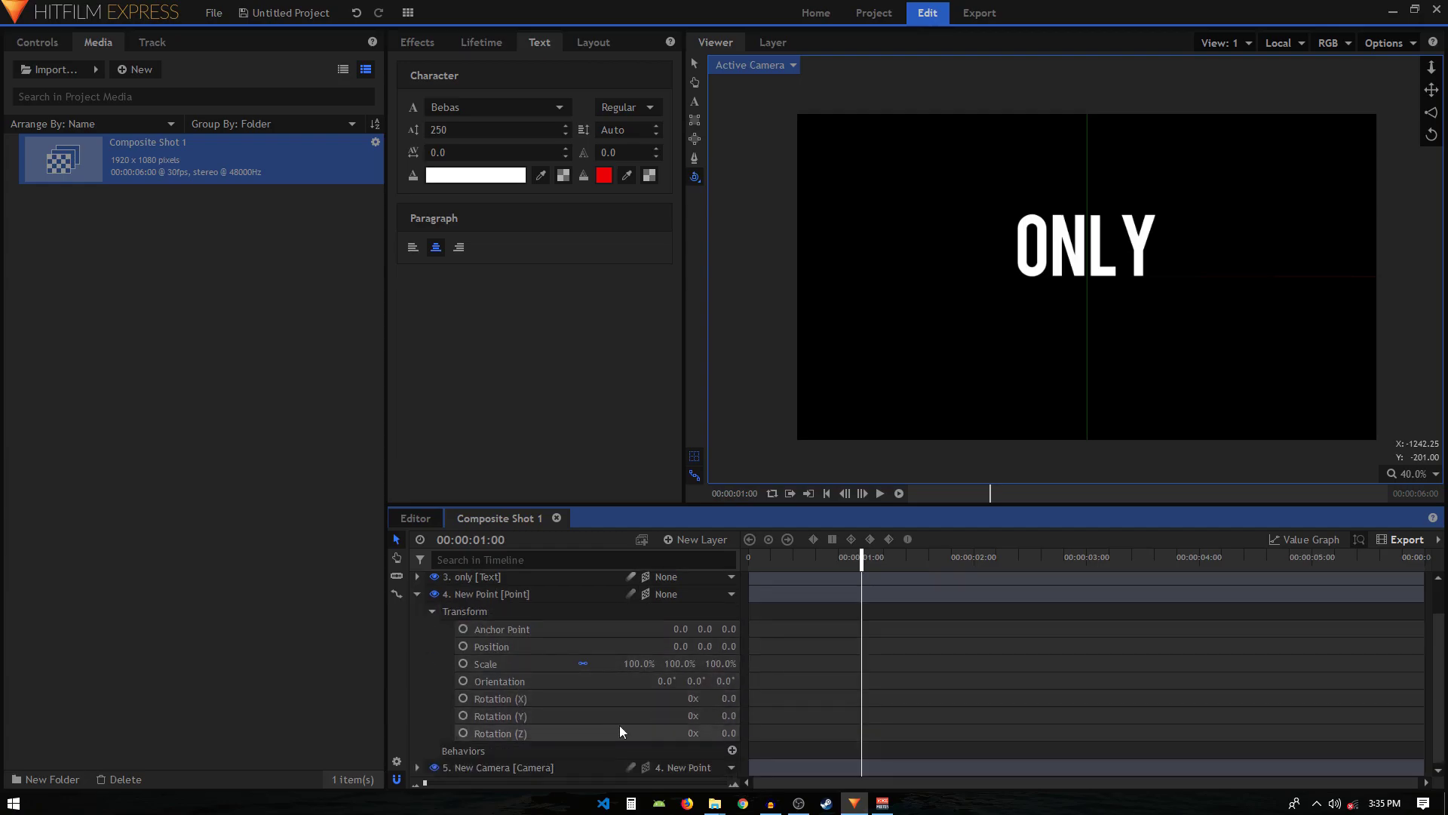
click(464, 698)
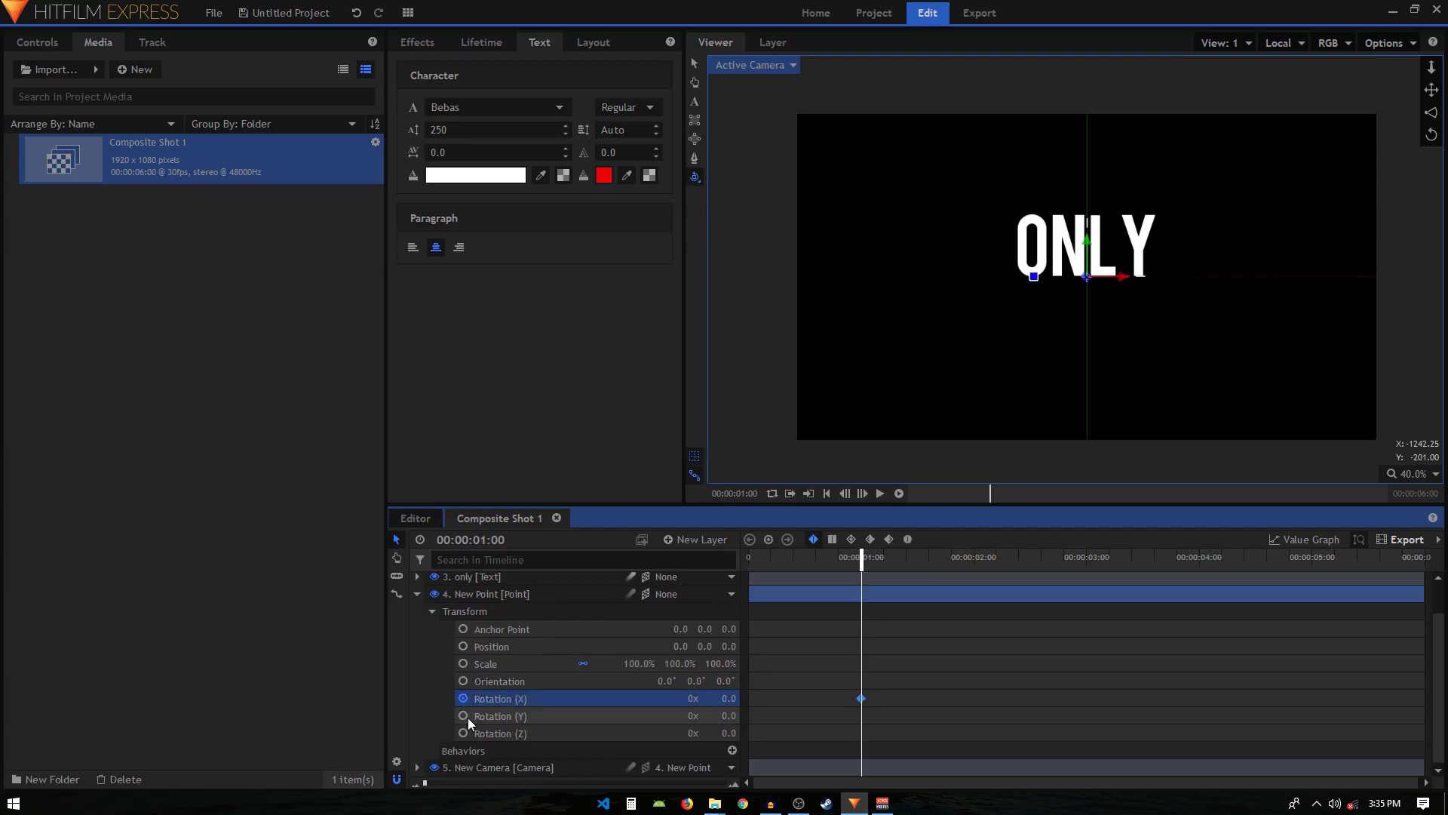
click(464, 716)
click(464, 734)
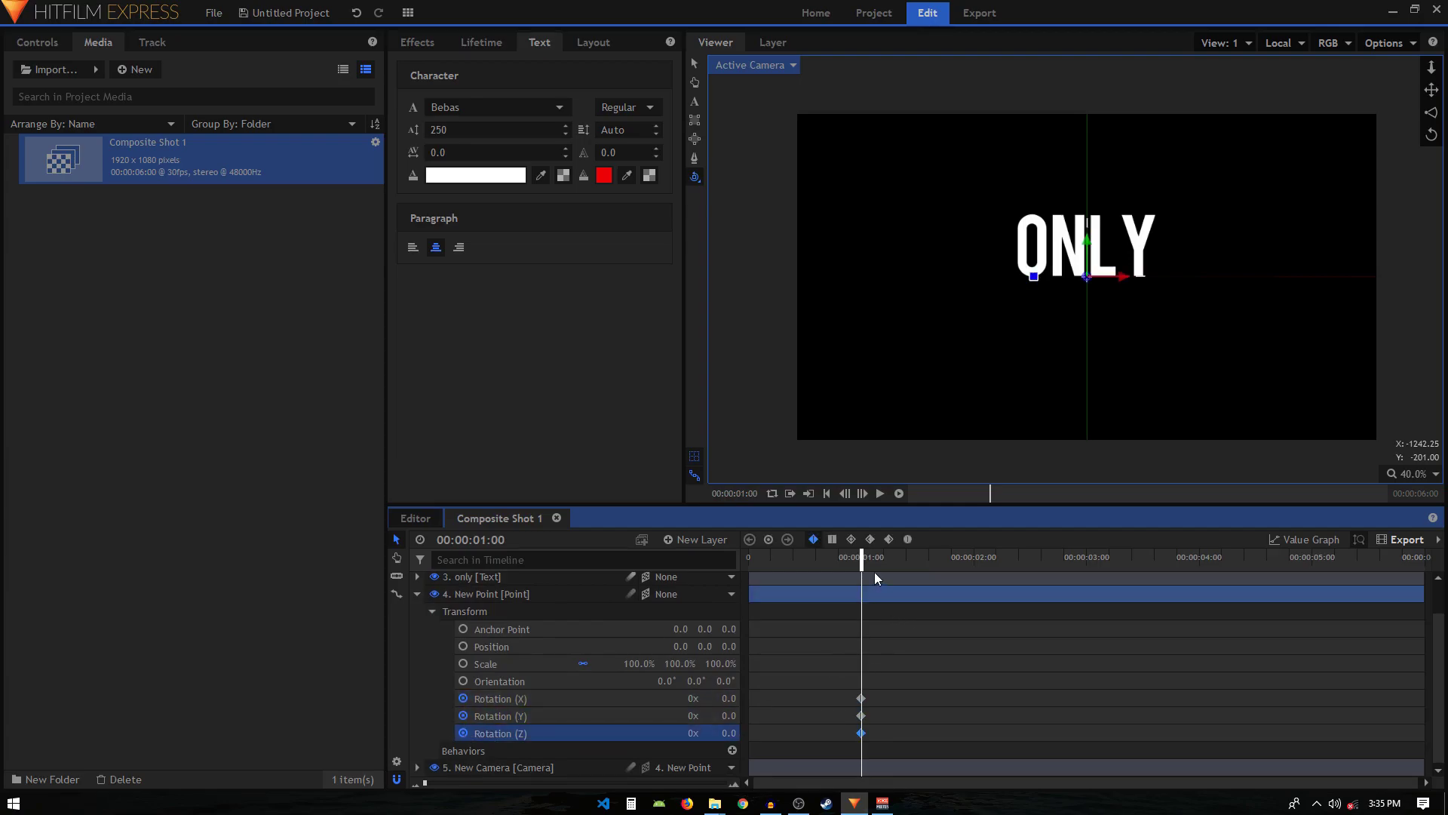
Step: Keyframe the New Point layer's Y rotation at -59° at 2 seconds and -15° at 3 seconds
drag(987, 564, 973, 565)
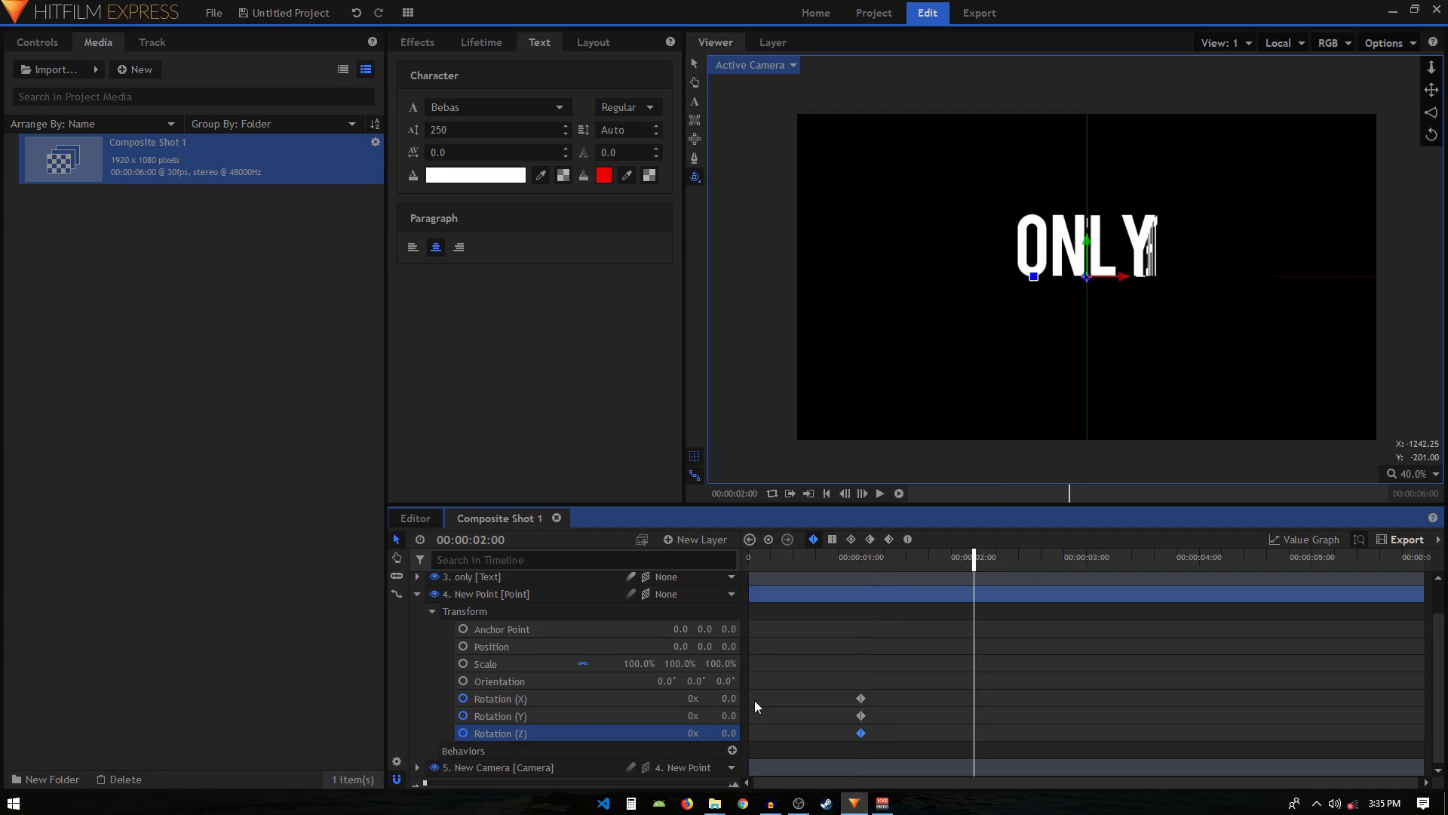
drag(724, 715, 715, 716)
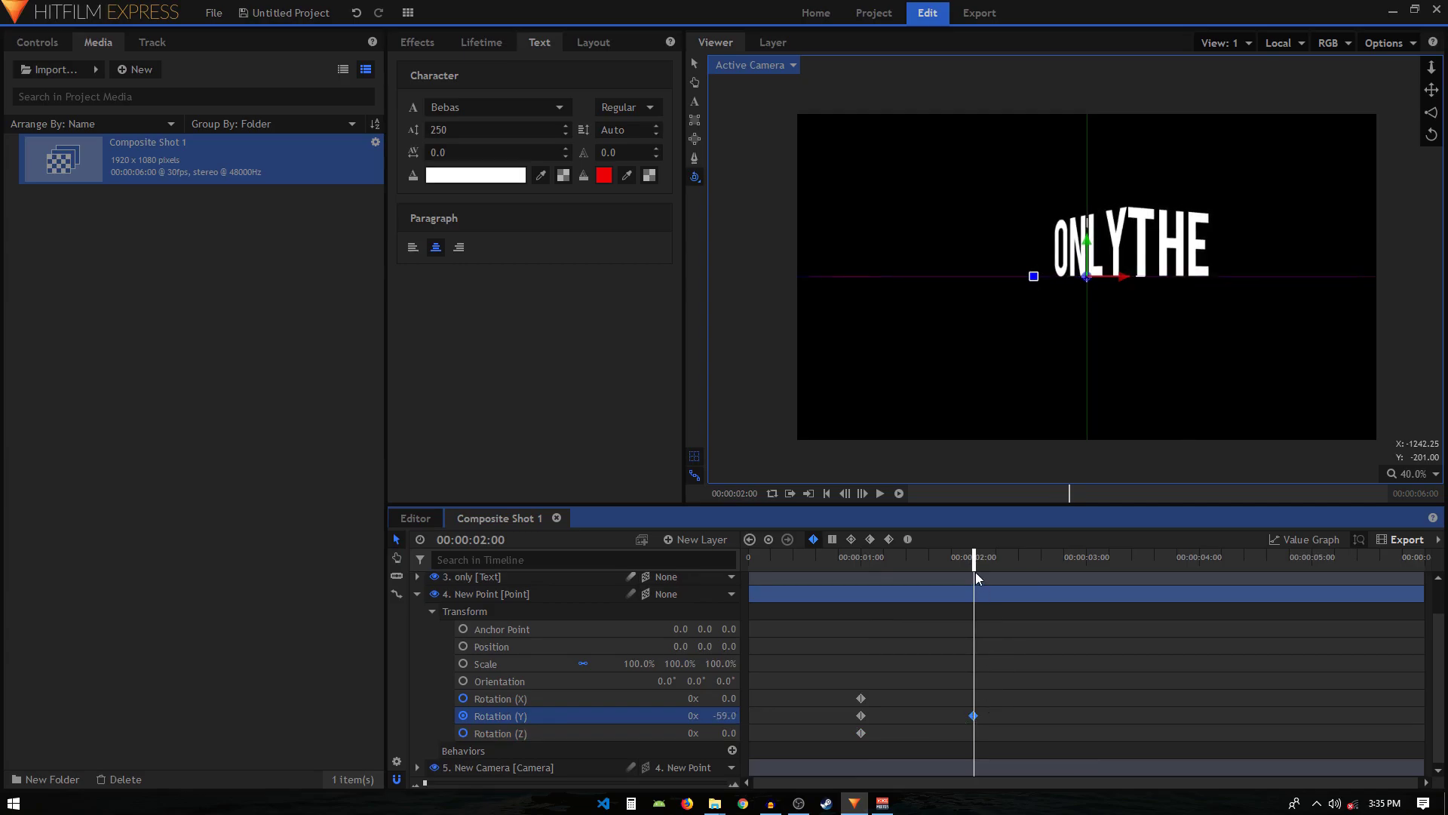
click(1087, 563)
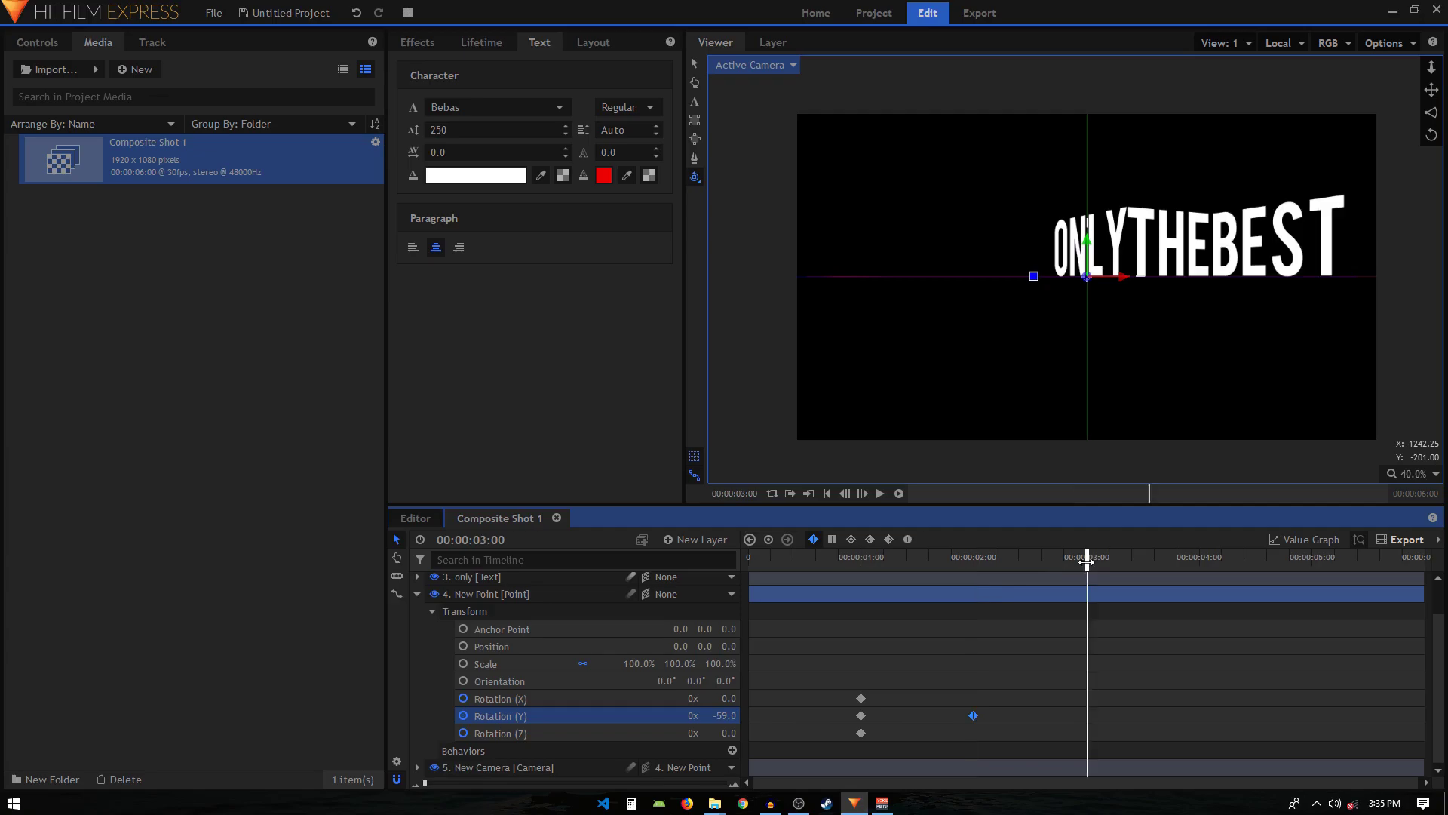
drag(726, 715, 752, 715)
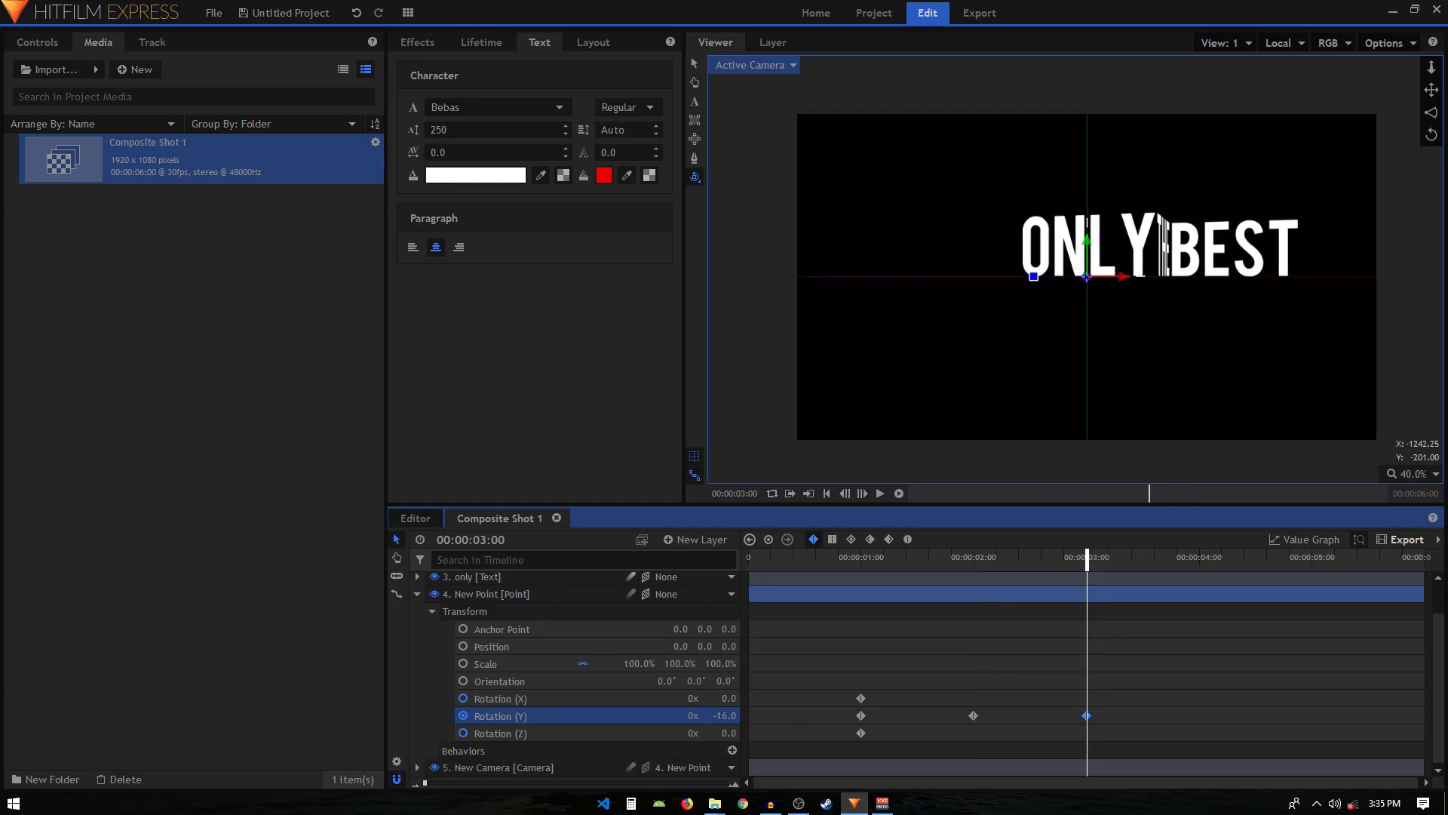
click(725, 715)
key(Return)
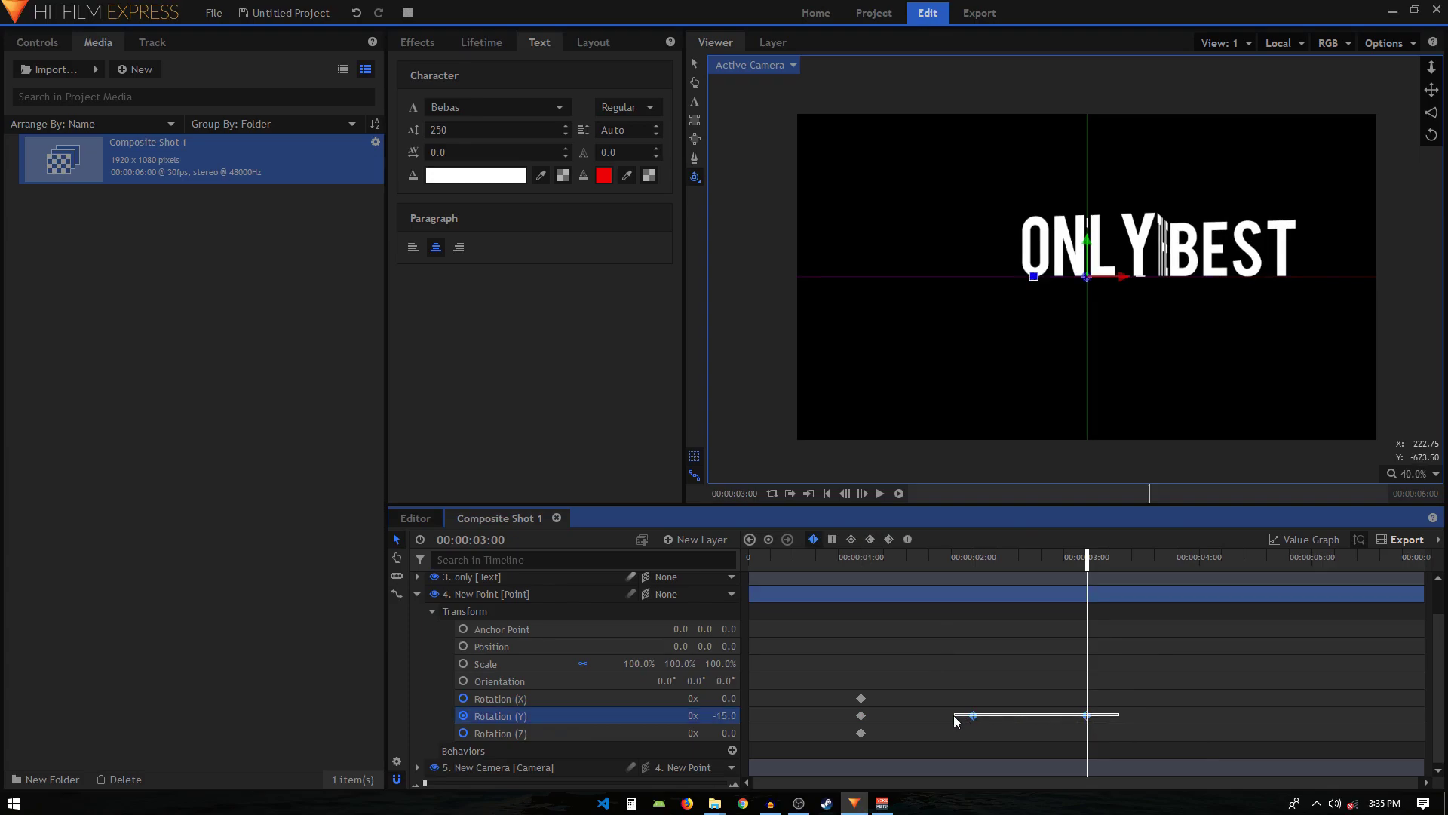
Step: Change all three Y rotation keyframes of the New Point layer to Bezier interpolation and play the camera move
drag(854, 716, 848, 716)
click(907, 535)
click(841, 560)
key(space)
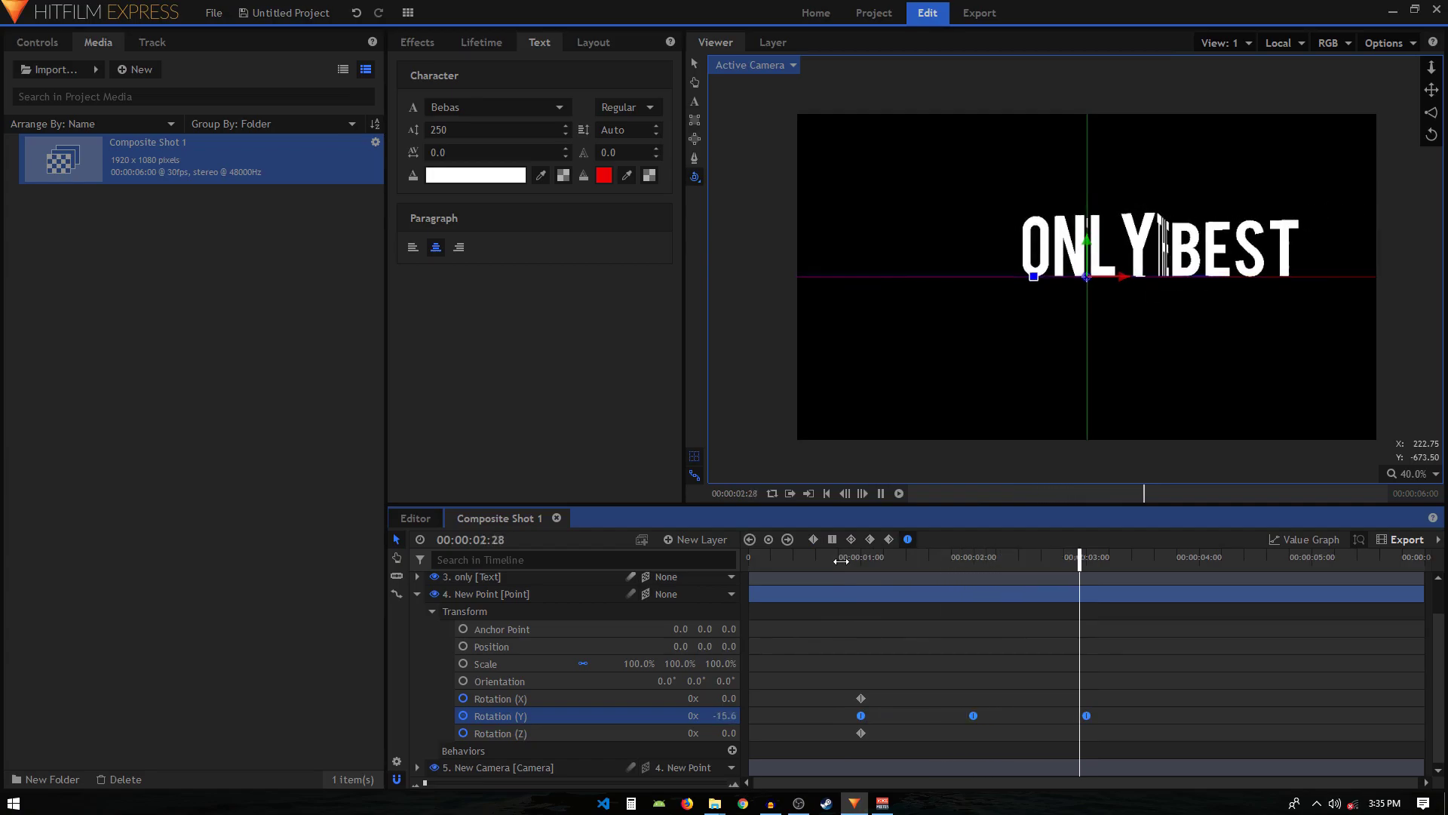
click(835, 561)
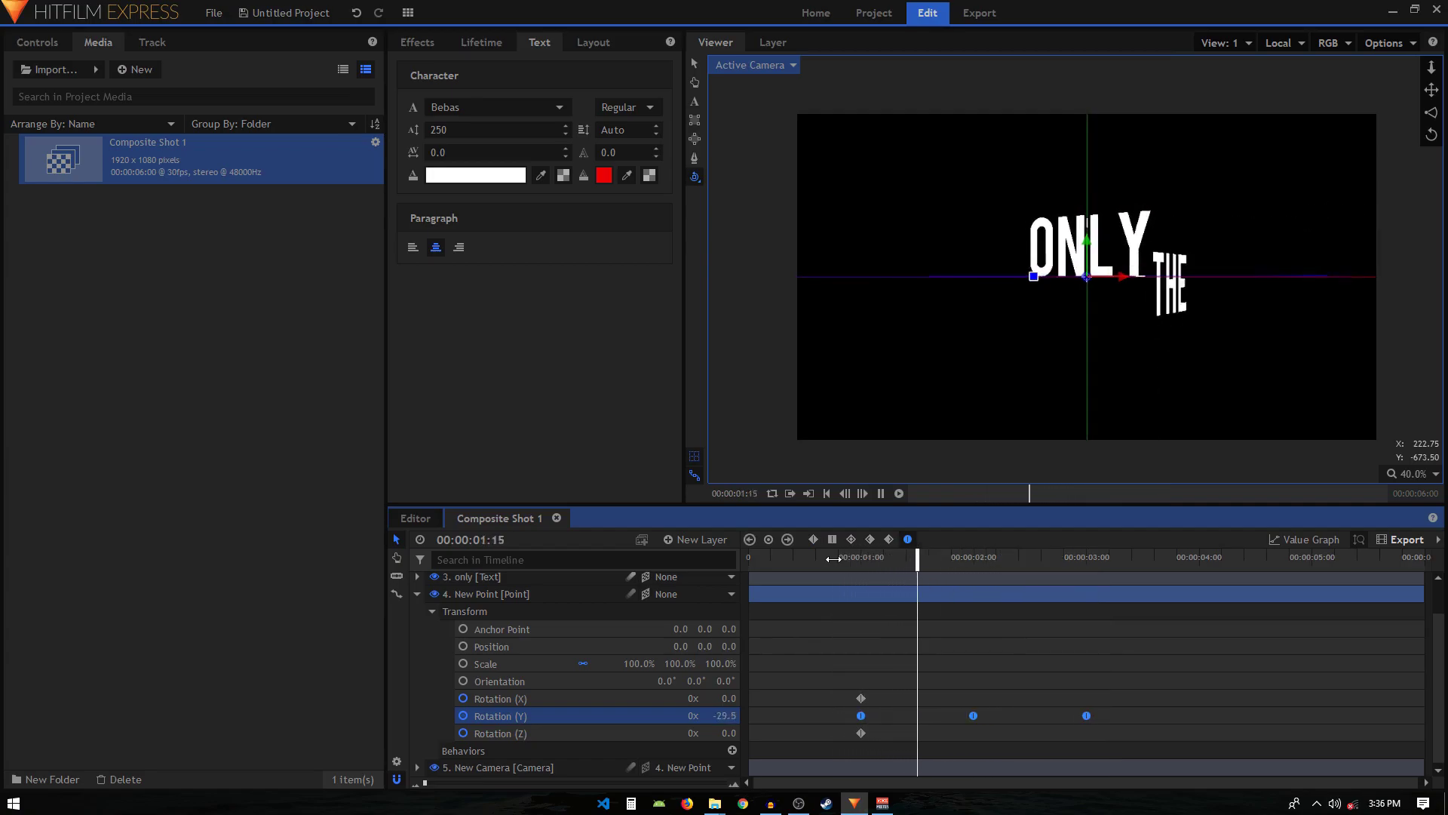
key(space)
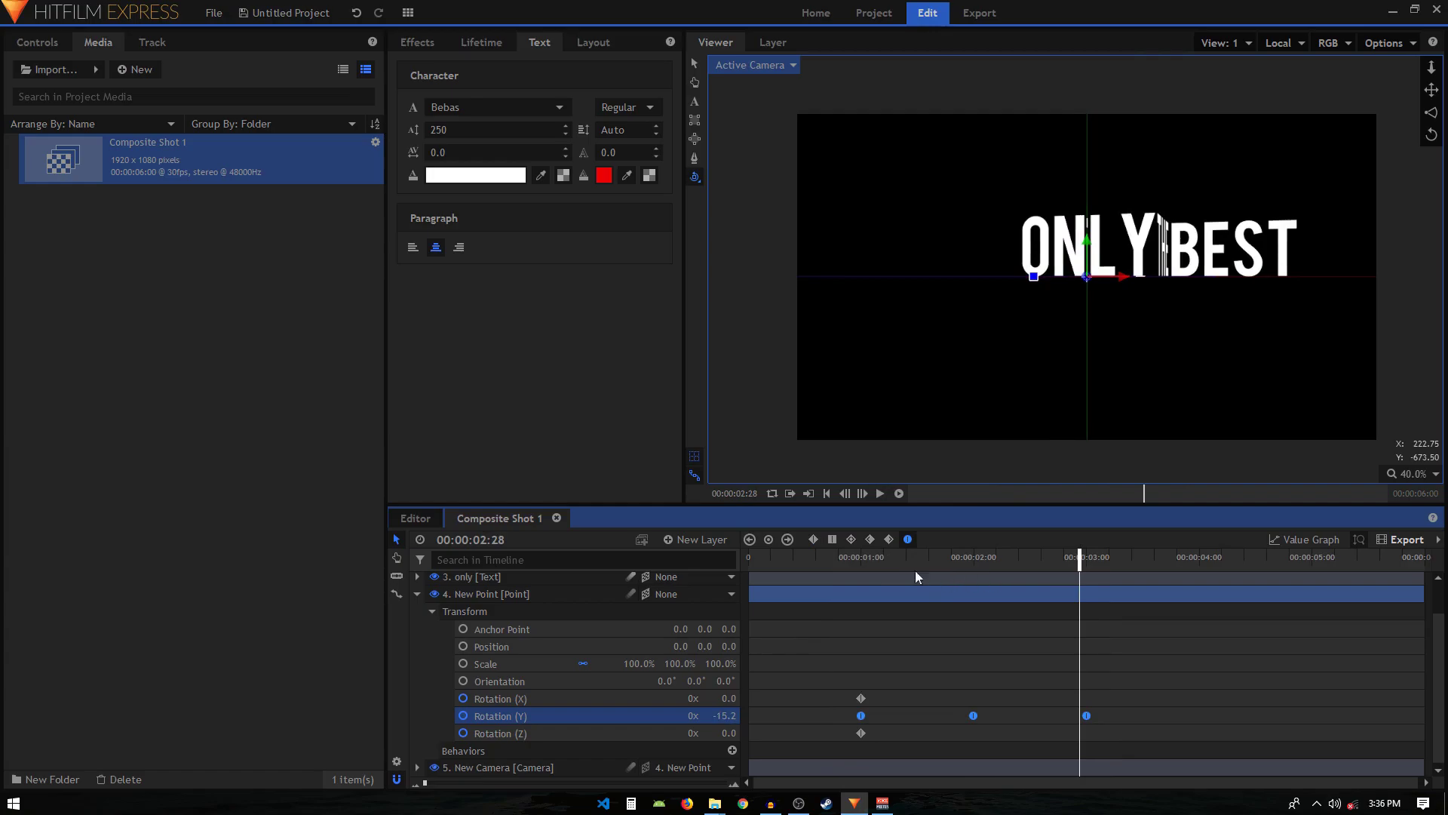
click(849, 559)
key(space)
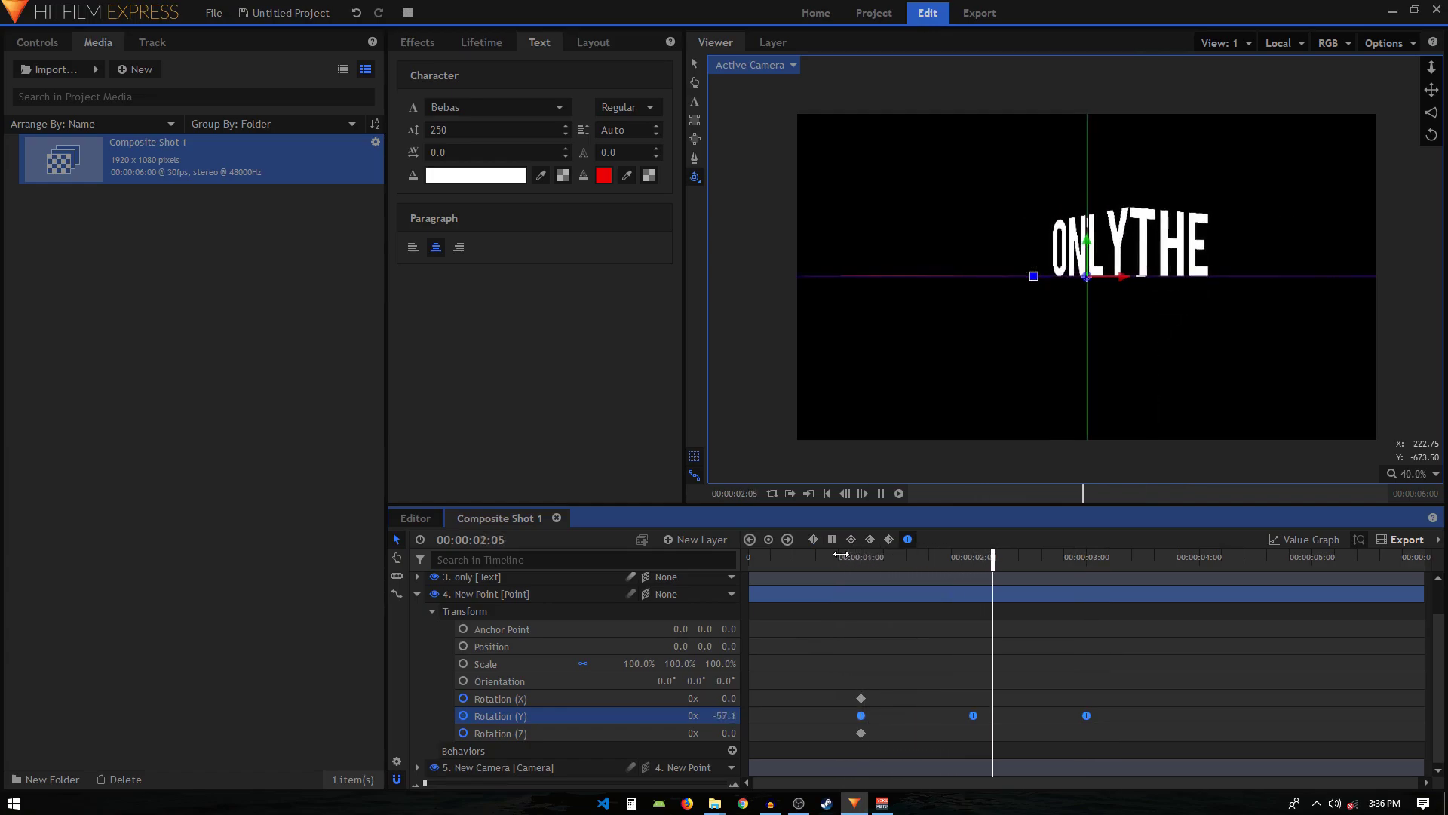
key(space)
Step: In the value graph, reshape the Y rotation curve between 1 and 2 seconds for a faster start and a longer ease-out
click(1304, 542)
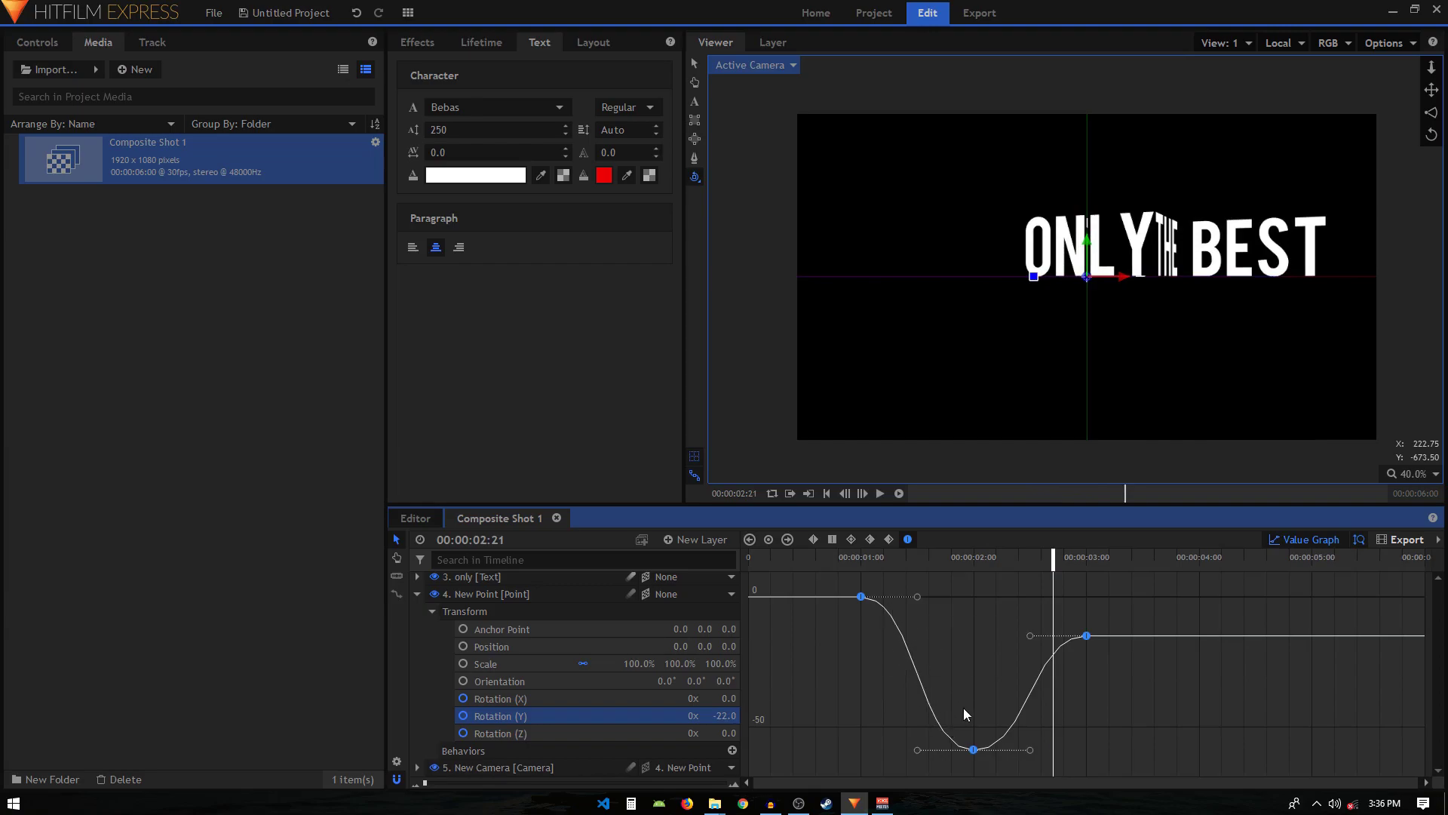
click(977, 559)
drag(977, 559, 973, 562)
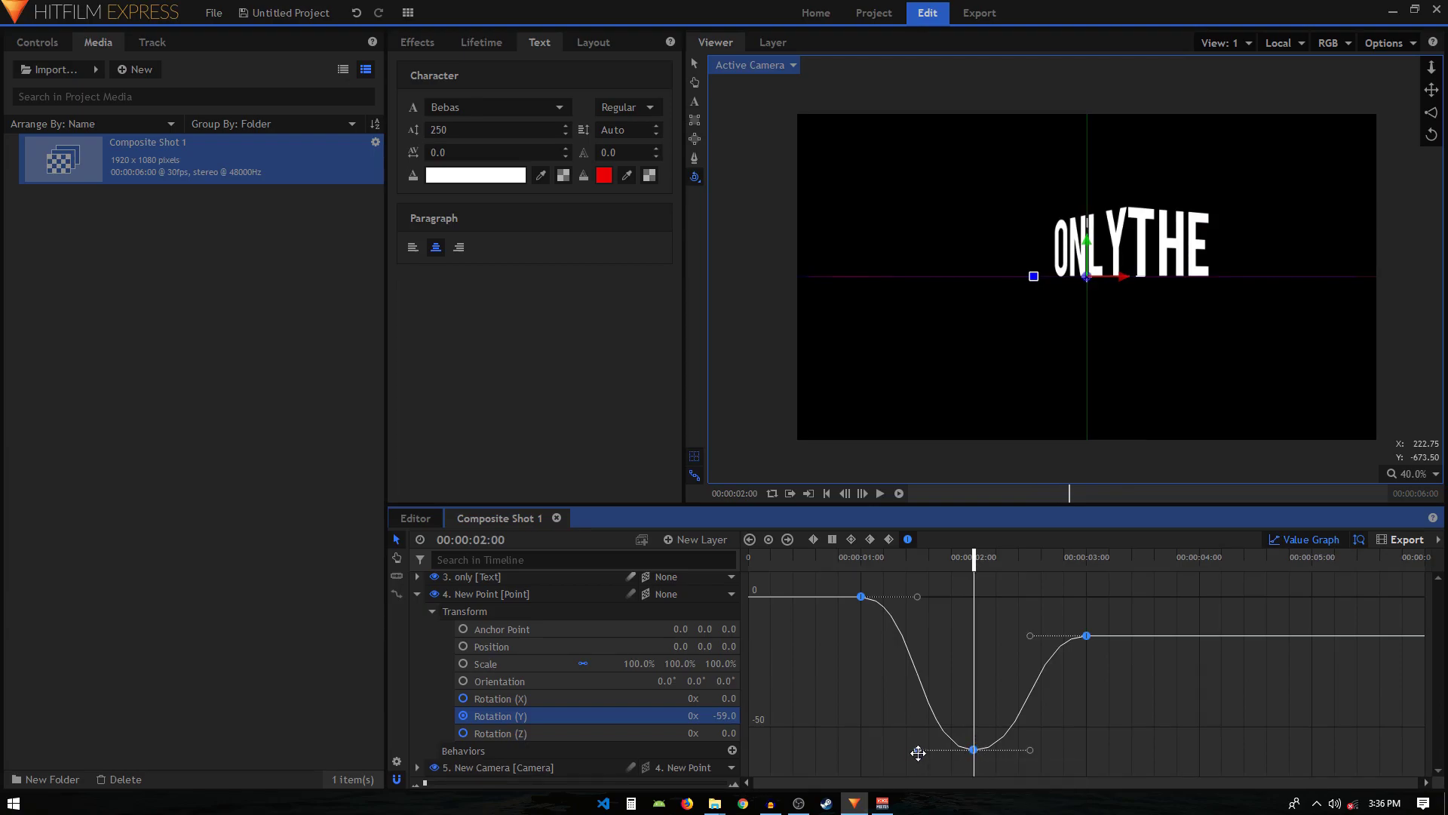
drag(917, 750, 803, 740)
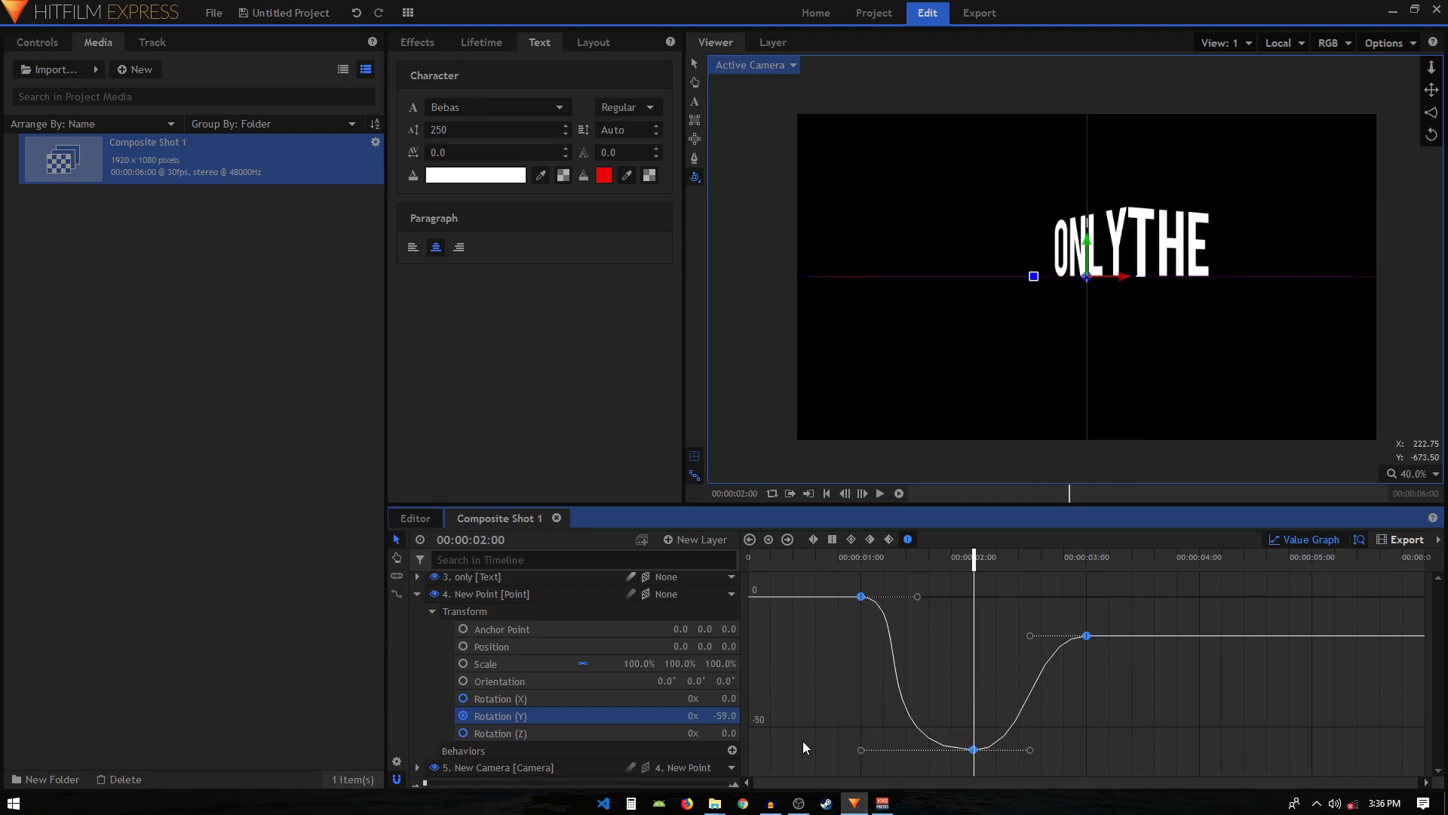
click(860, 558)
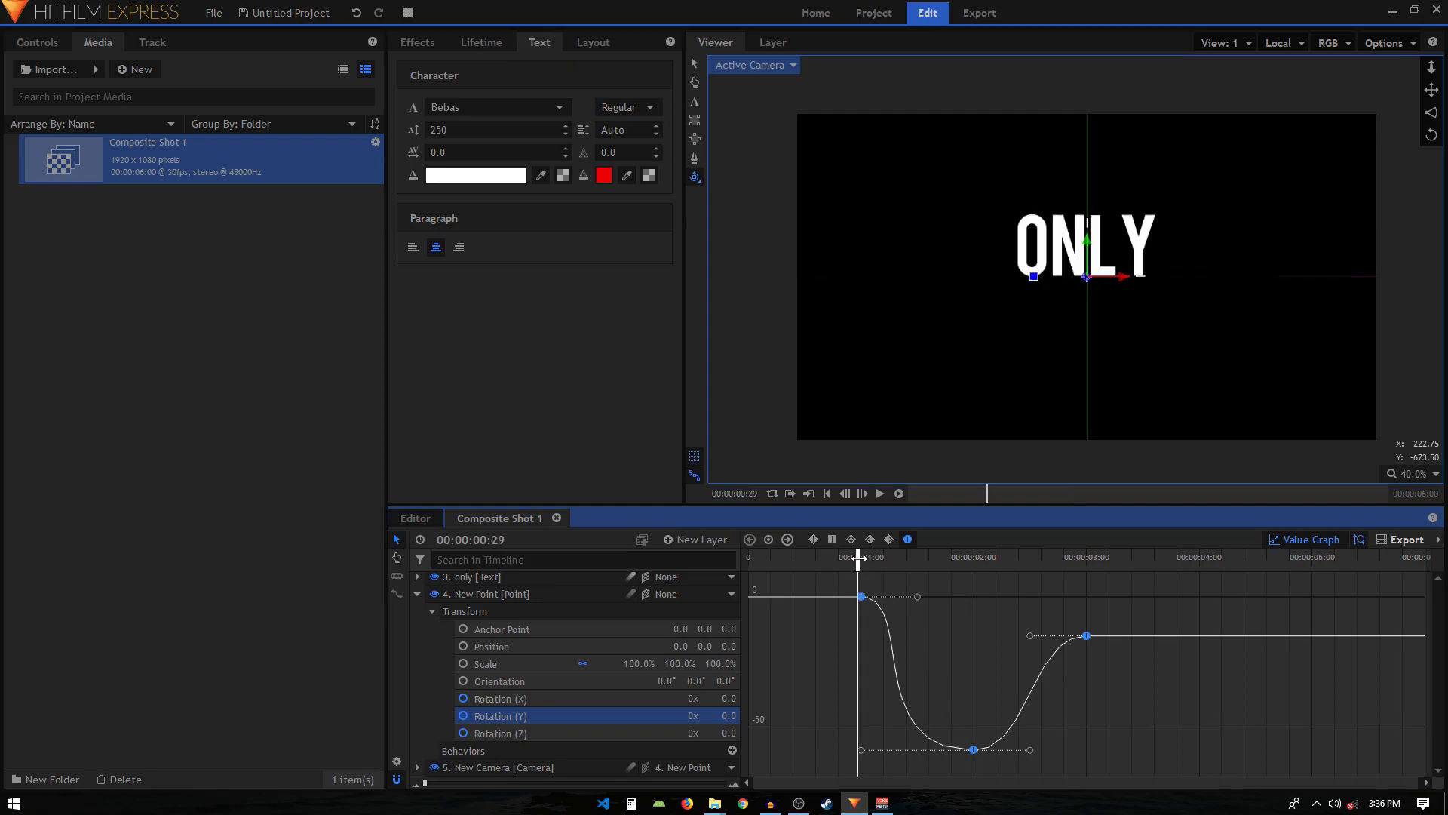
click(894, 607)
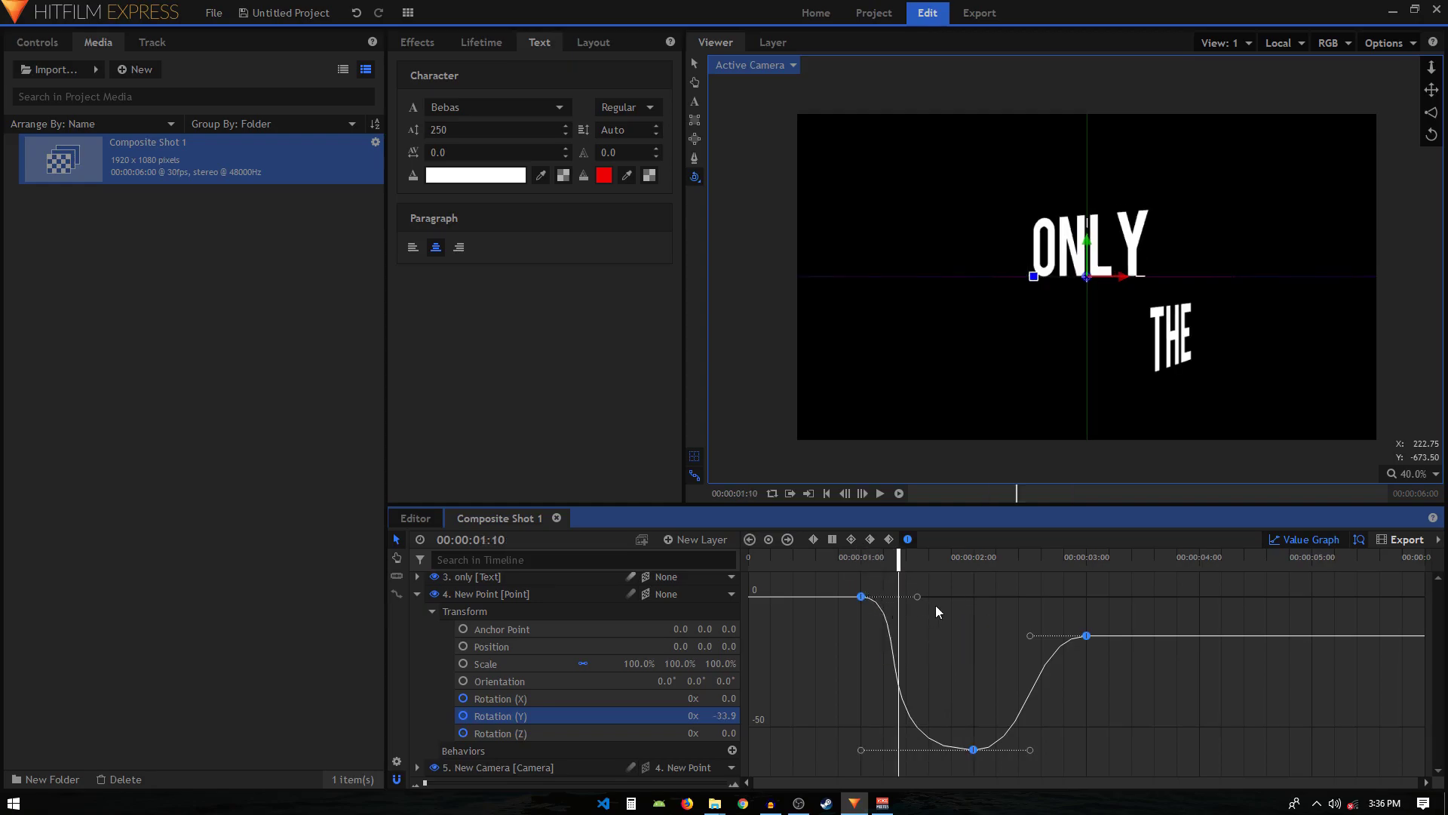
drag(921, 595, 897, 596)
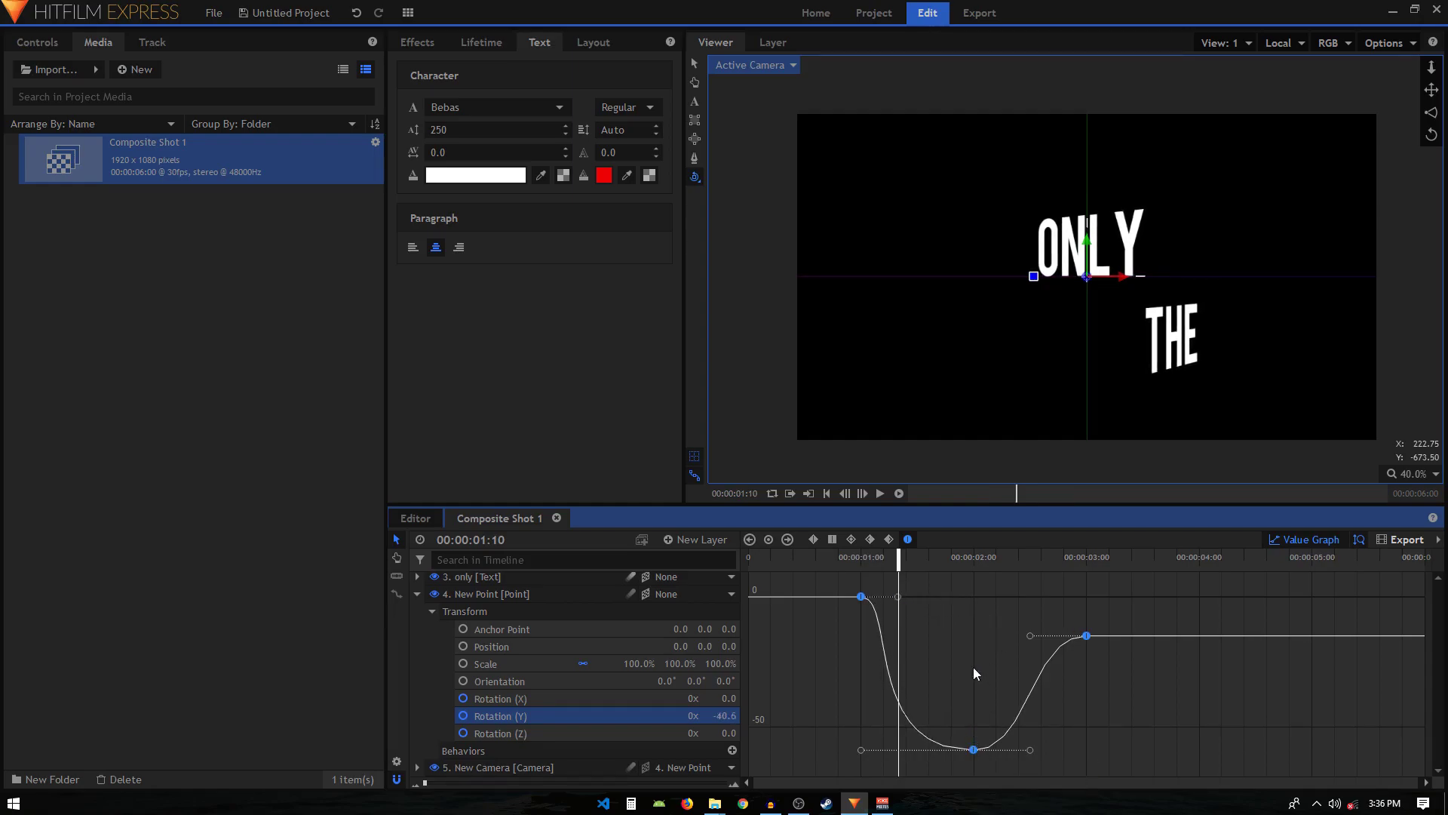
Step: Reshape the Y rotation curve between 2 and 3 seconds with a shorter ease-out handle and a long ease into the 3-second keyframe
click(973, 749)
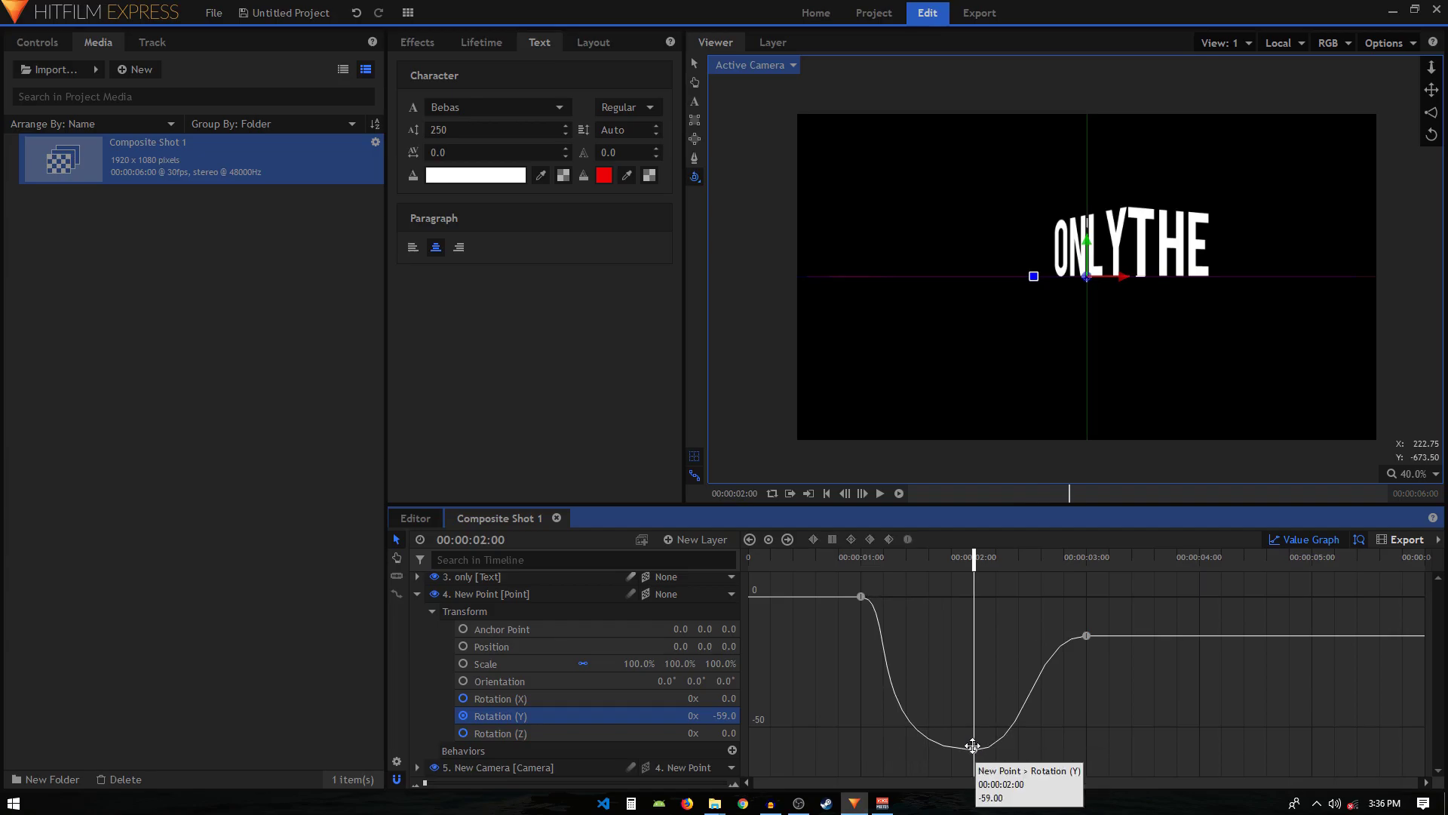
key(shift+Right)
drag(1032, 750, 1013, 751)
drag(1030, 636, 945, 640)
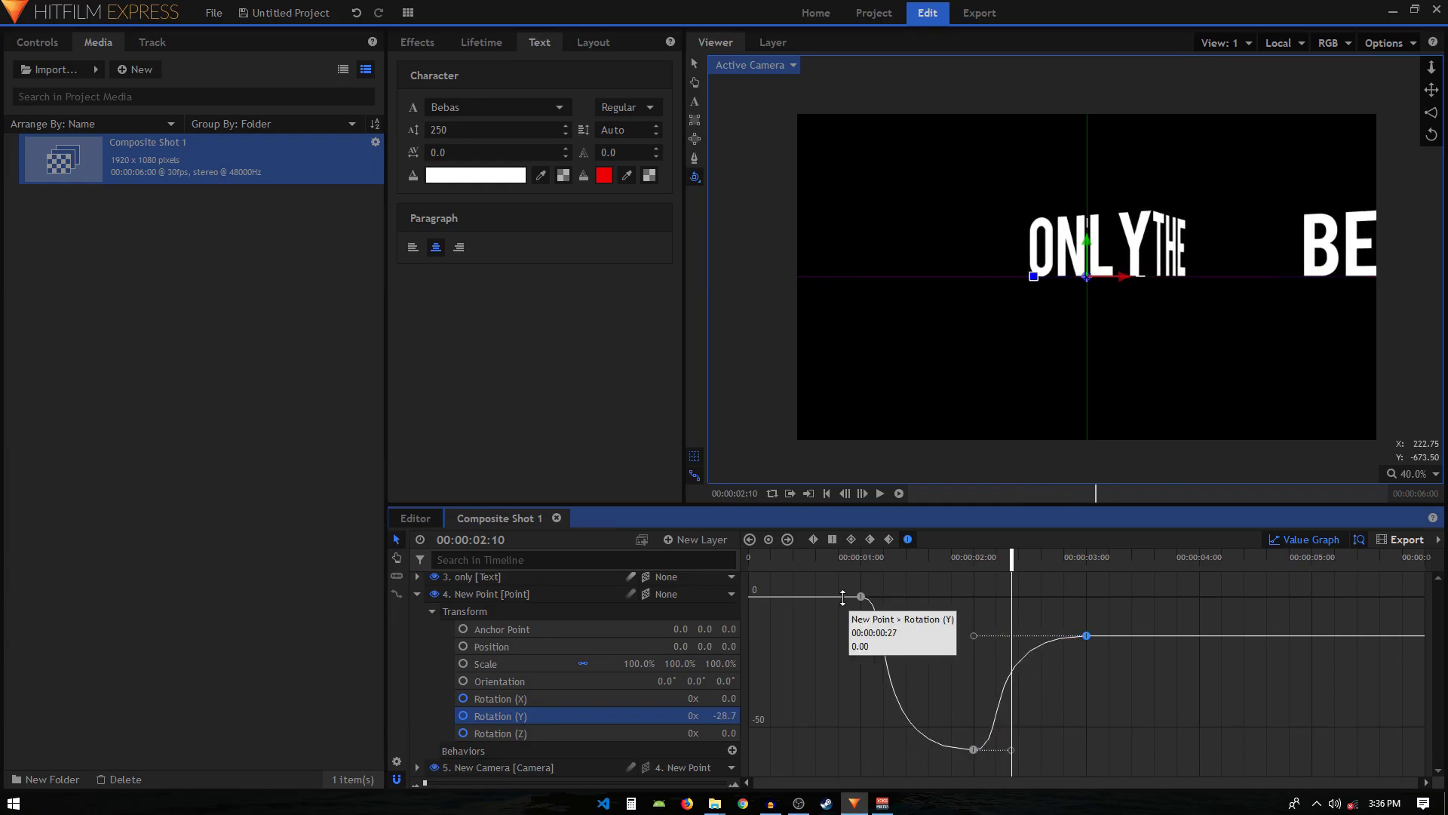
Step: Play the animation repeatedly from just before 1 second to check the rotation easing, and close the value graph
click(828, 564)
key(space)
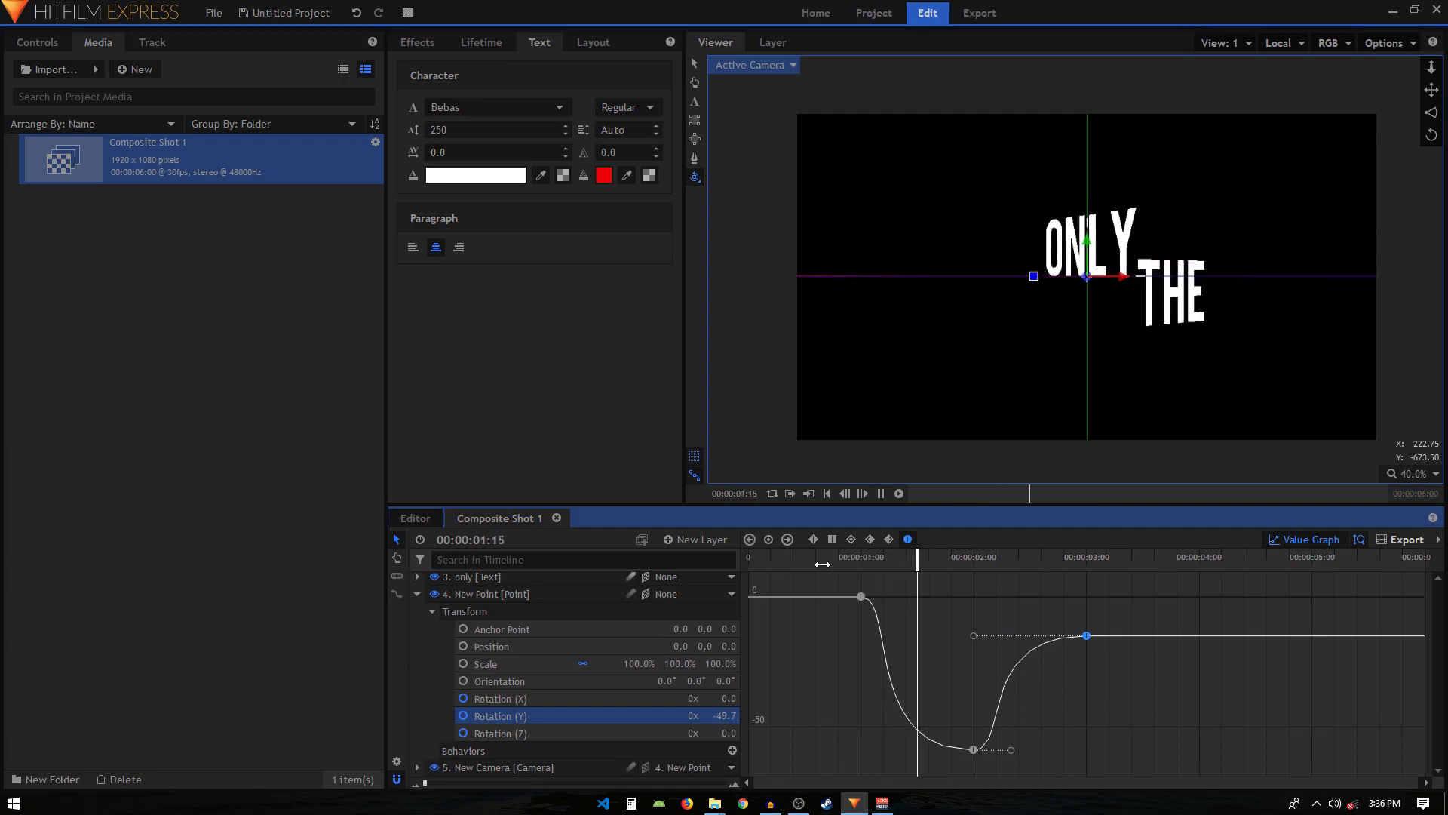
key(space)
click(849, 564)
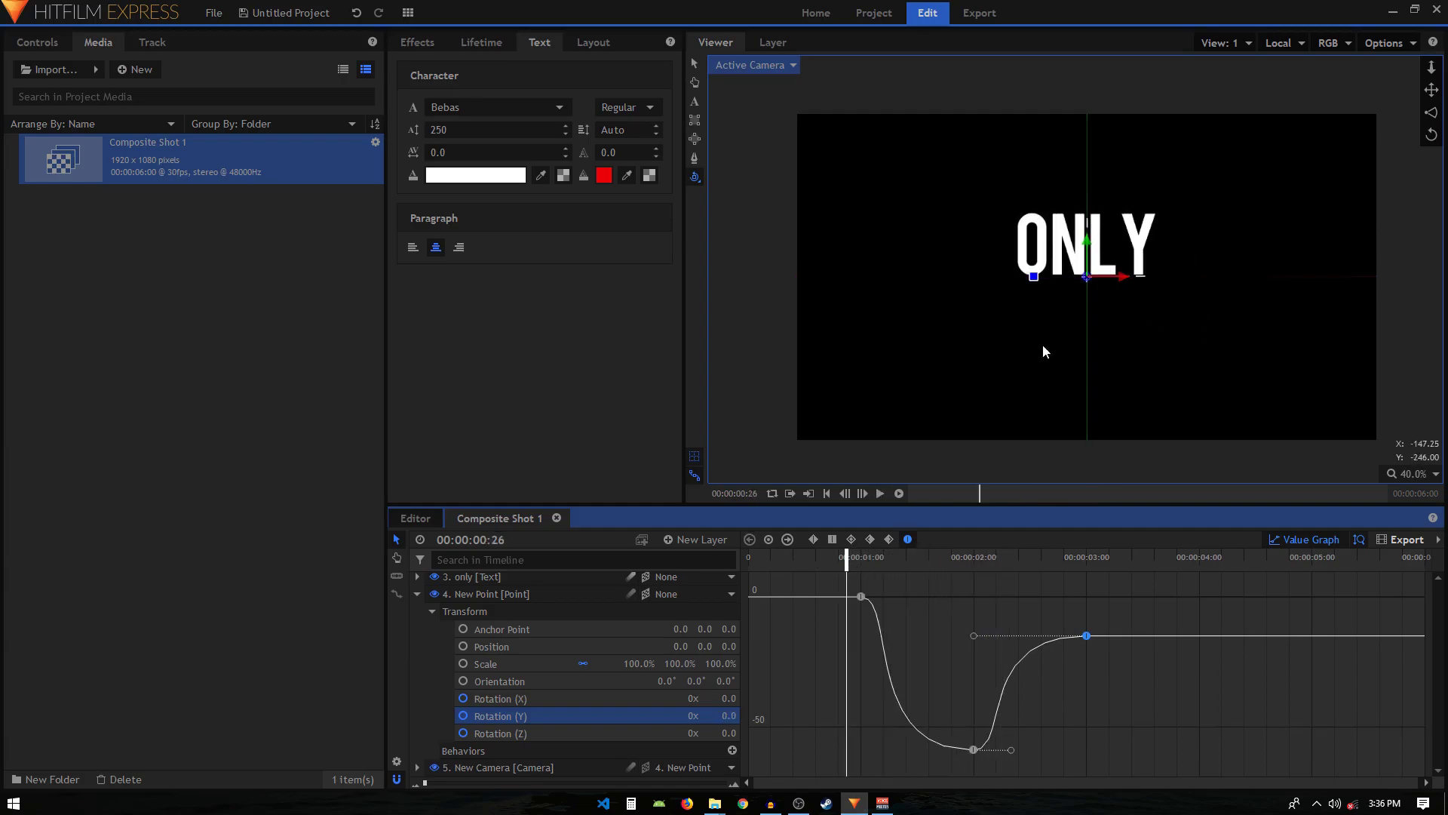
key(space)
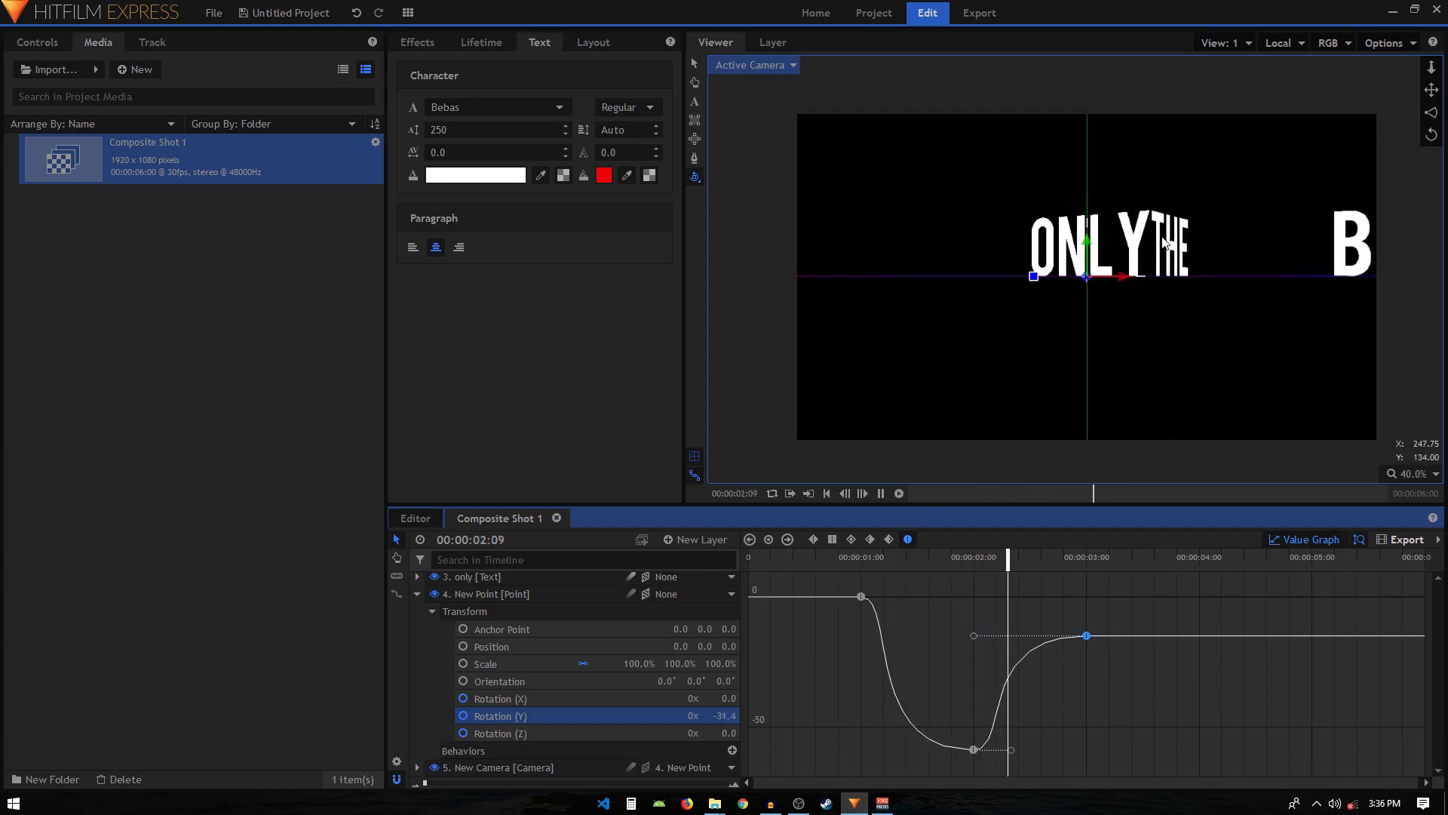
key(space)
click(818, 559)
key(space)
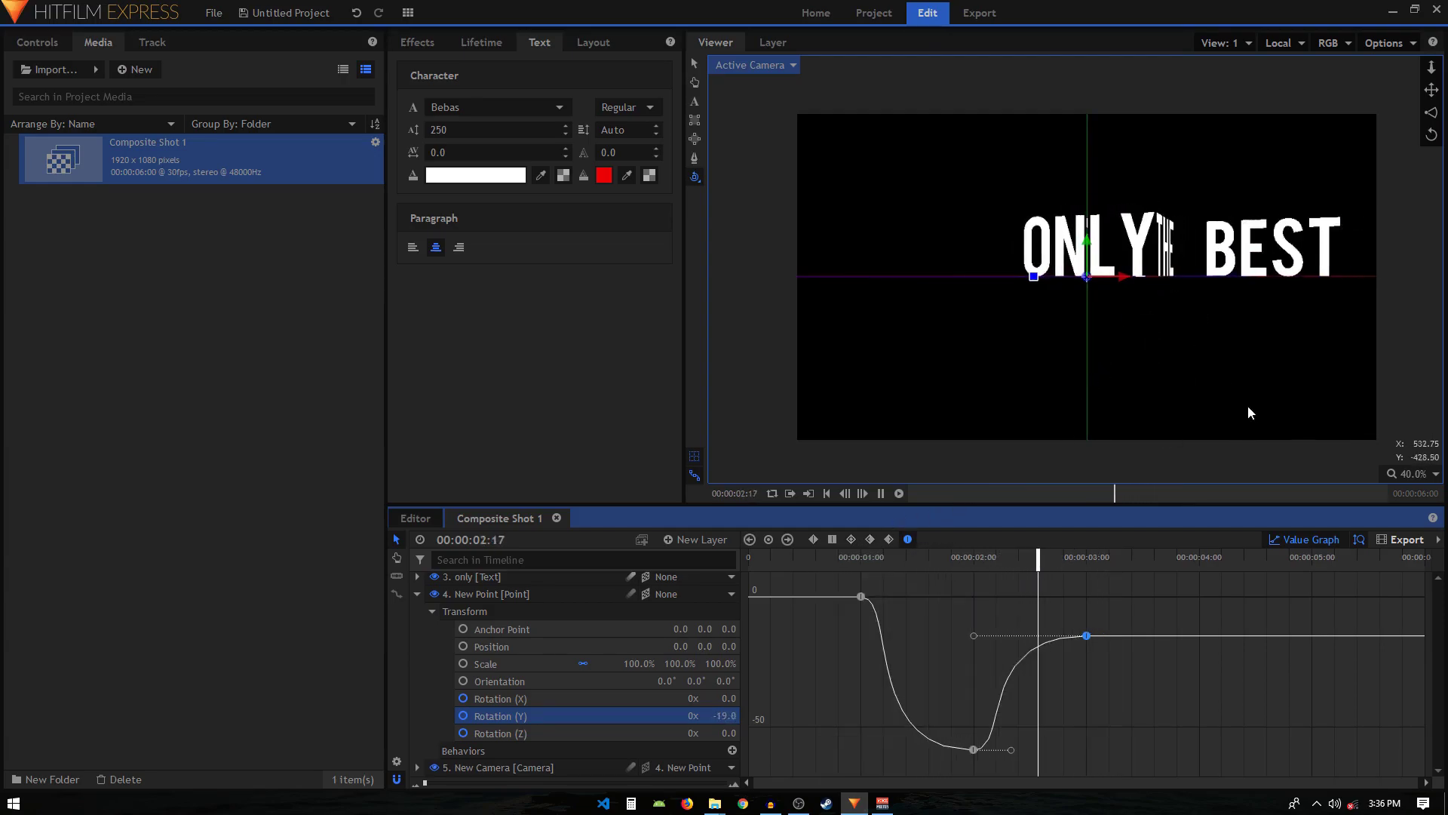
key(space)
click(1305, 541)
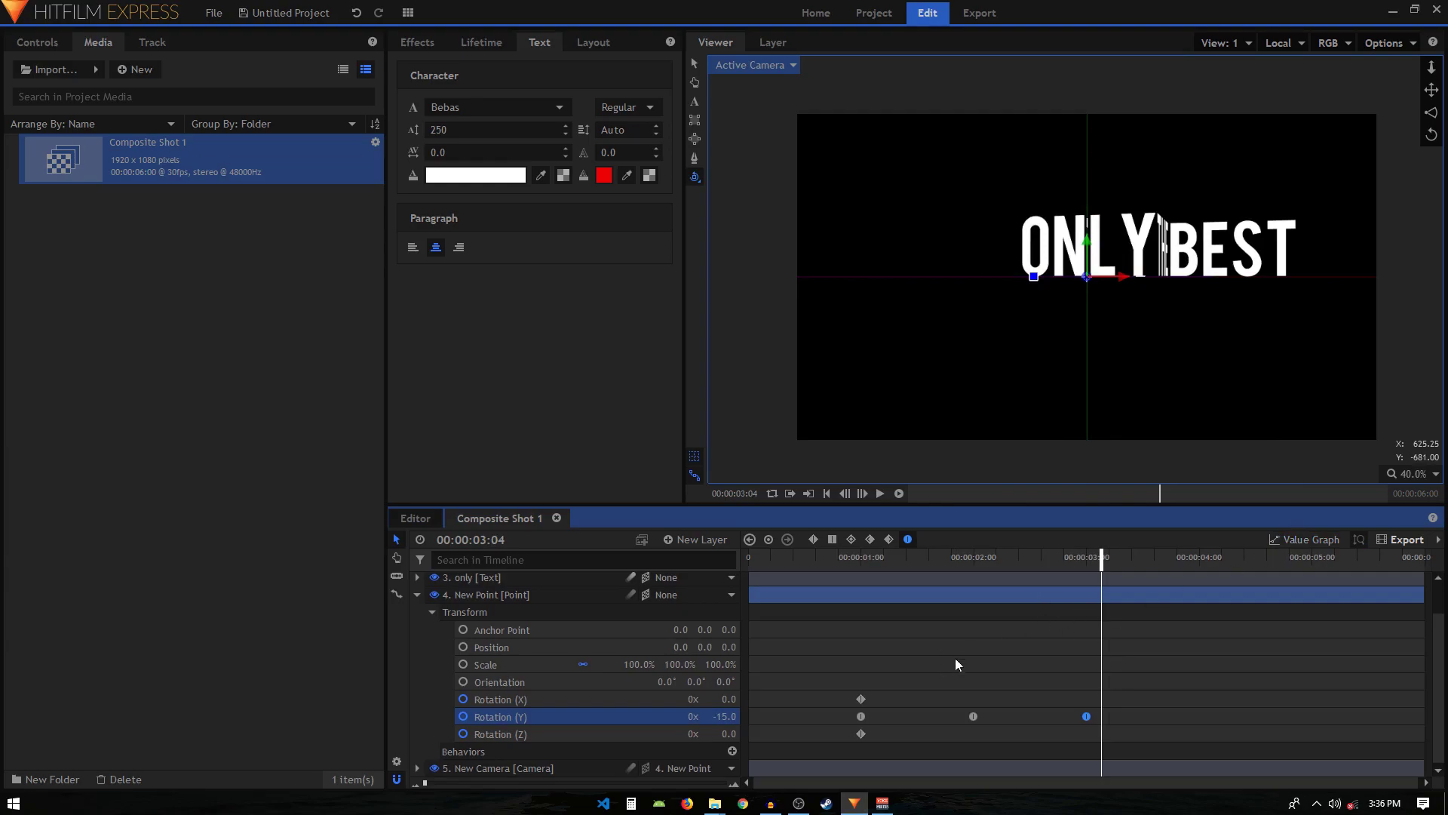
Step: Try to hold the New Point's Y rotation at -59° until 2:17 and move its last keyframe beyond 3 seconds
drag(854, 575, 974, 596)
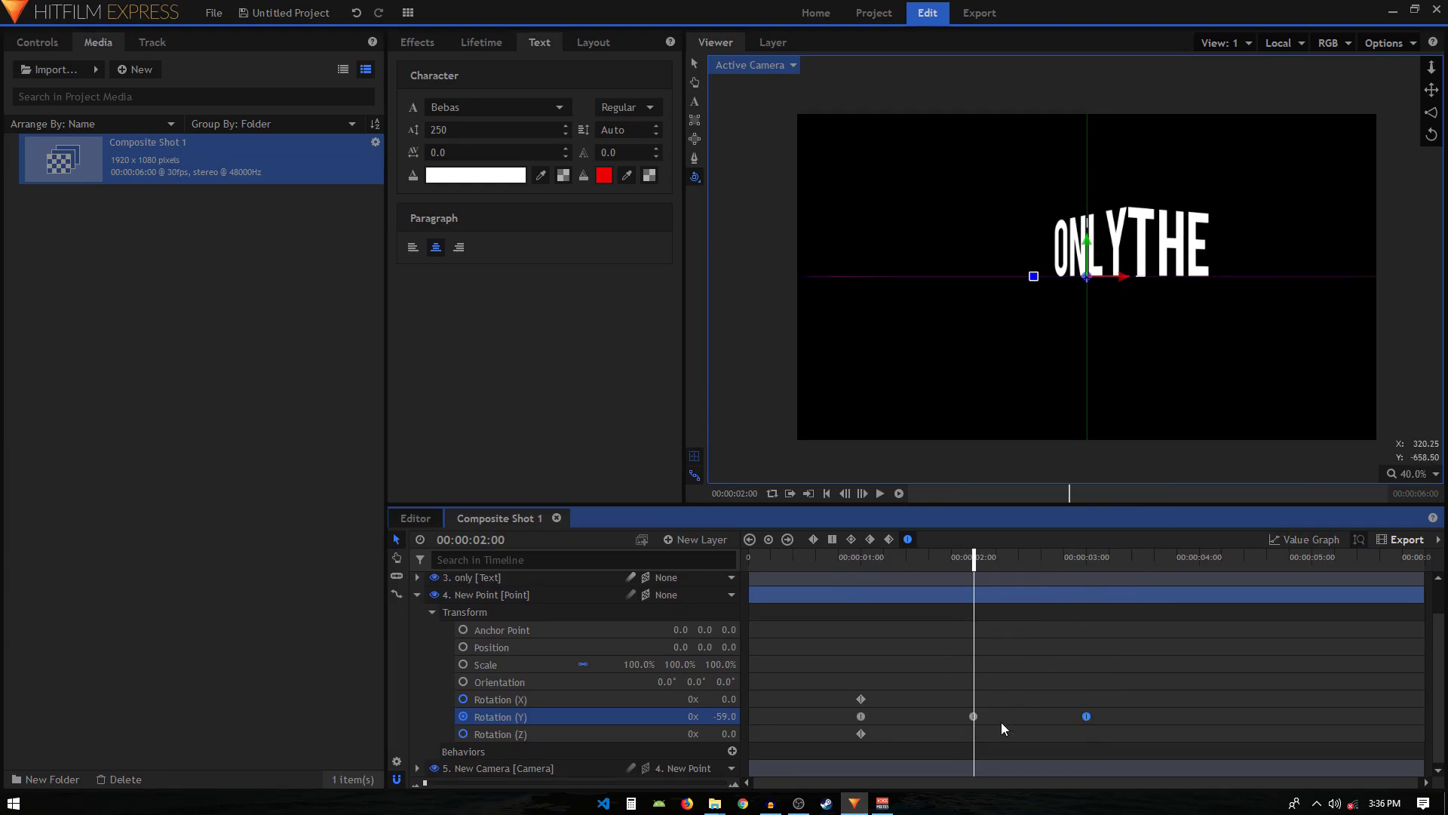
click(973, 715)
drag(1034, 558, 1035, 562)
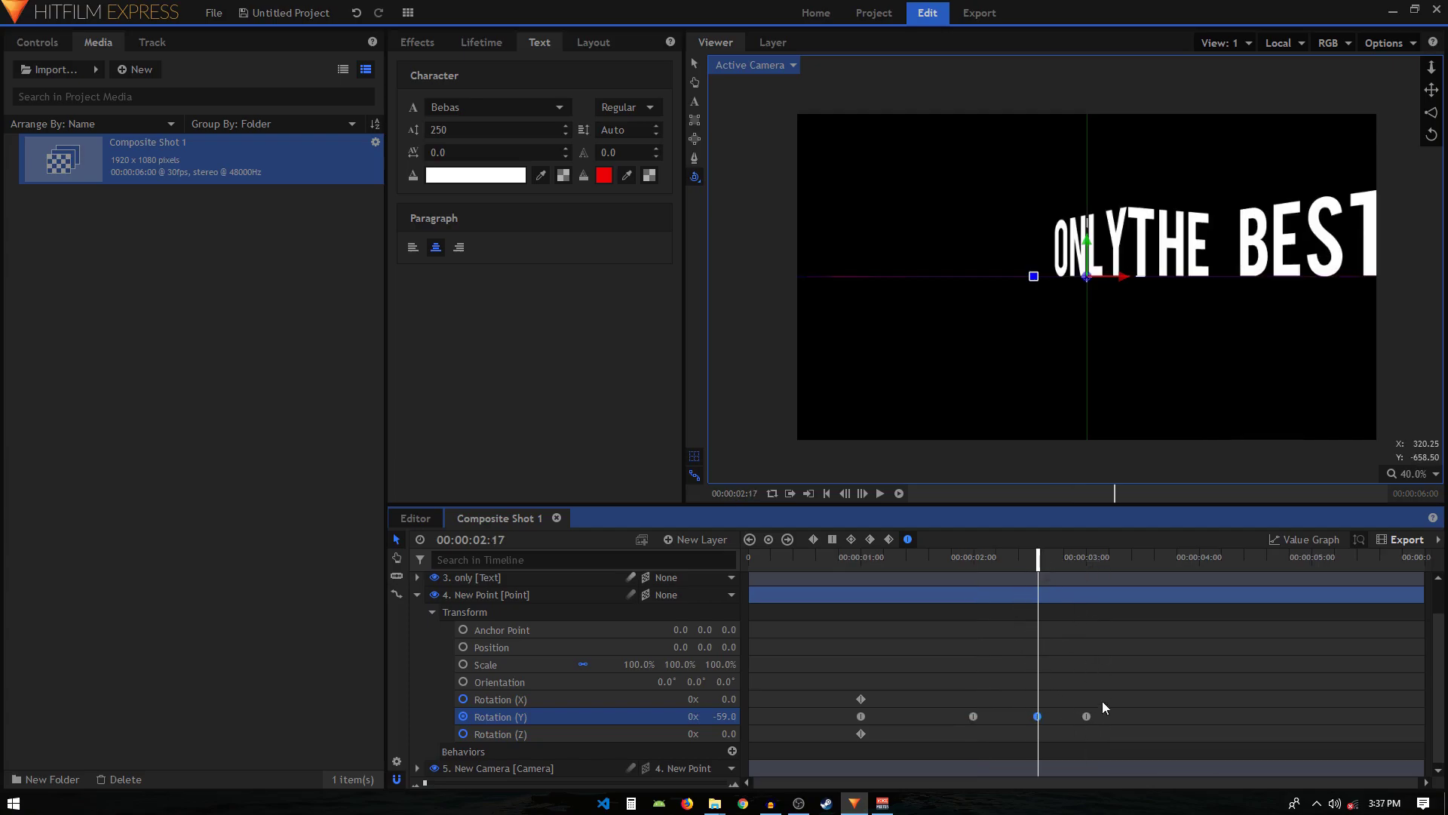
drag(1086, 716, 1146, 717)
click(834, 567)
key(space)
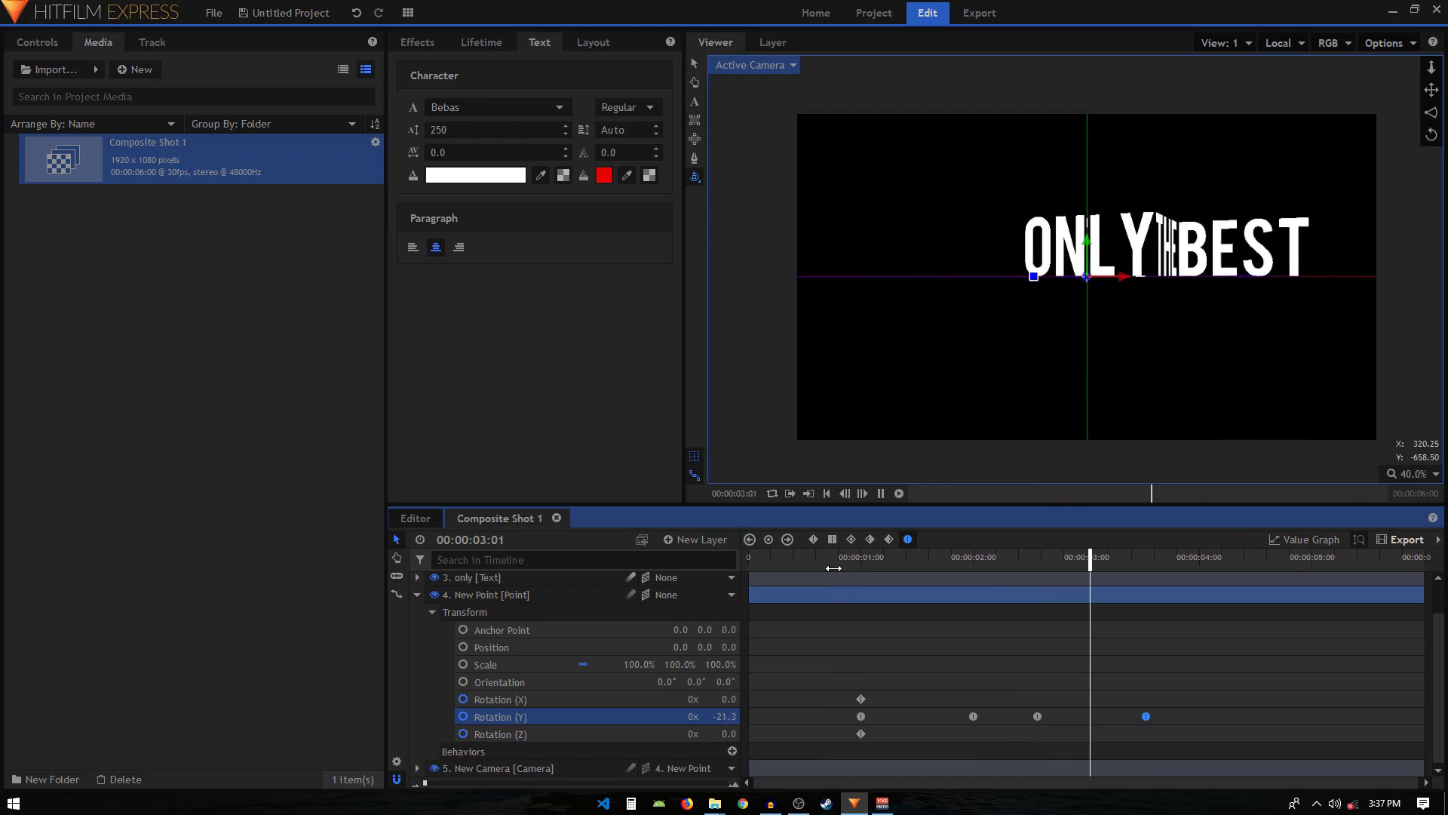
key(space)
key(ctrl+z)
key(ctrl+z)
Step: Play the animation from just before 1 second and collapse the New Point layer's properties
click(841, 558)
key(space)
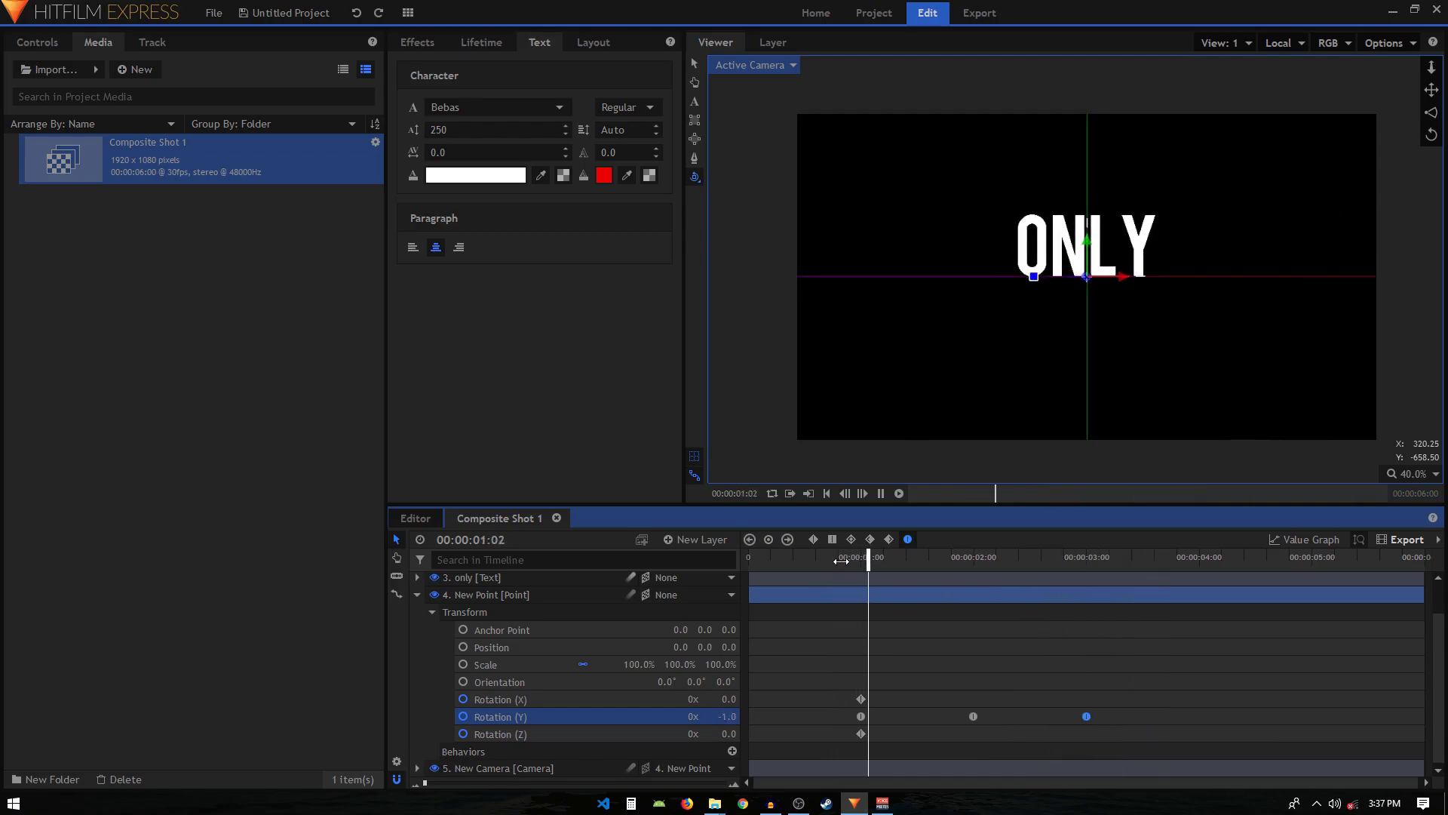
key(space)
scroll(428, 601, up, 1)
click(417, 632)
click(531, 727)
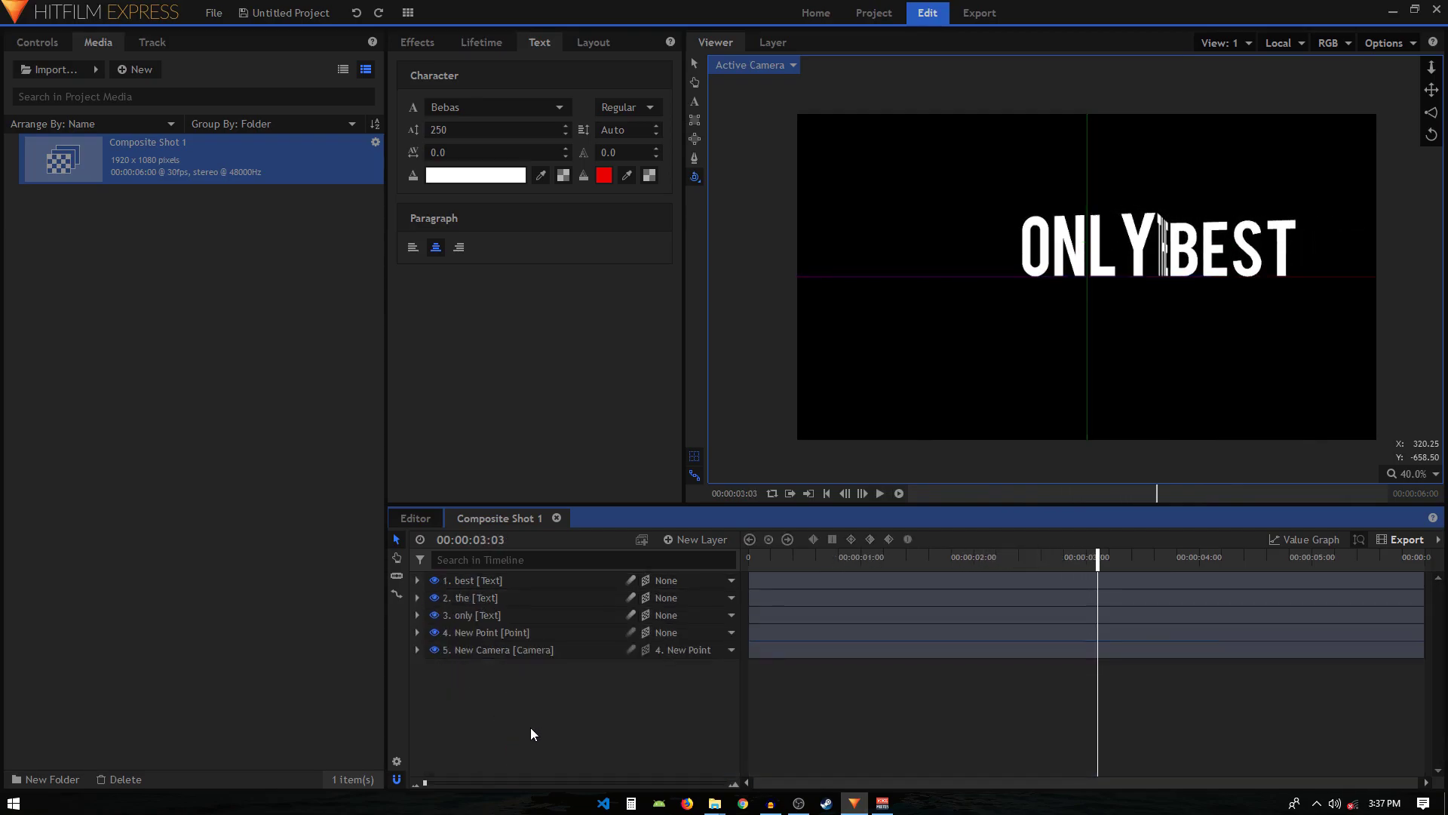
Step: Set the New Point layer's X position to 250 and its Z orientation to 11° to recenter and tilt the view
click(417, 632)
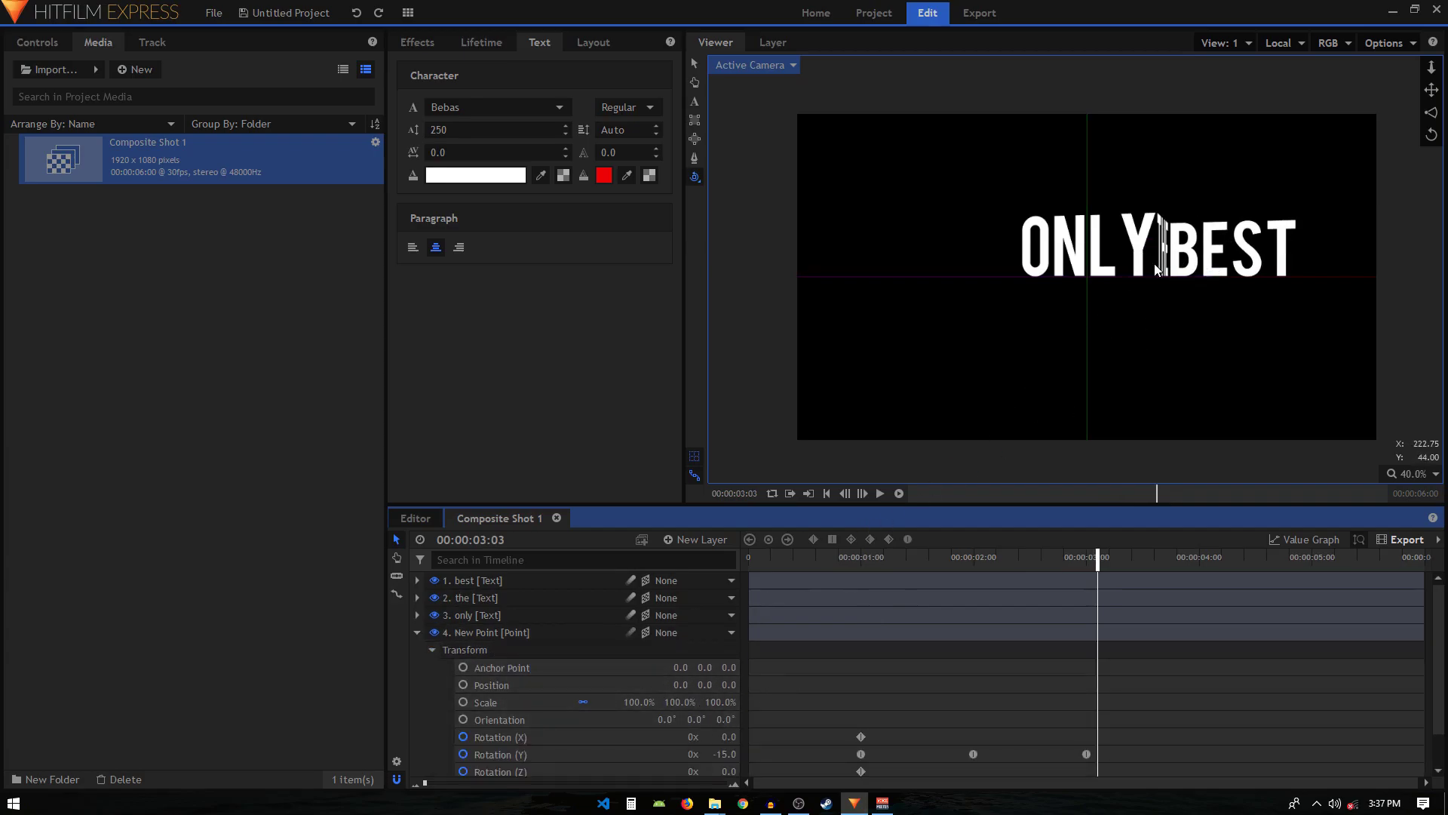
drag(667, 686, 855, 685)
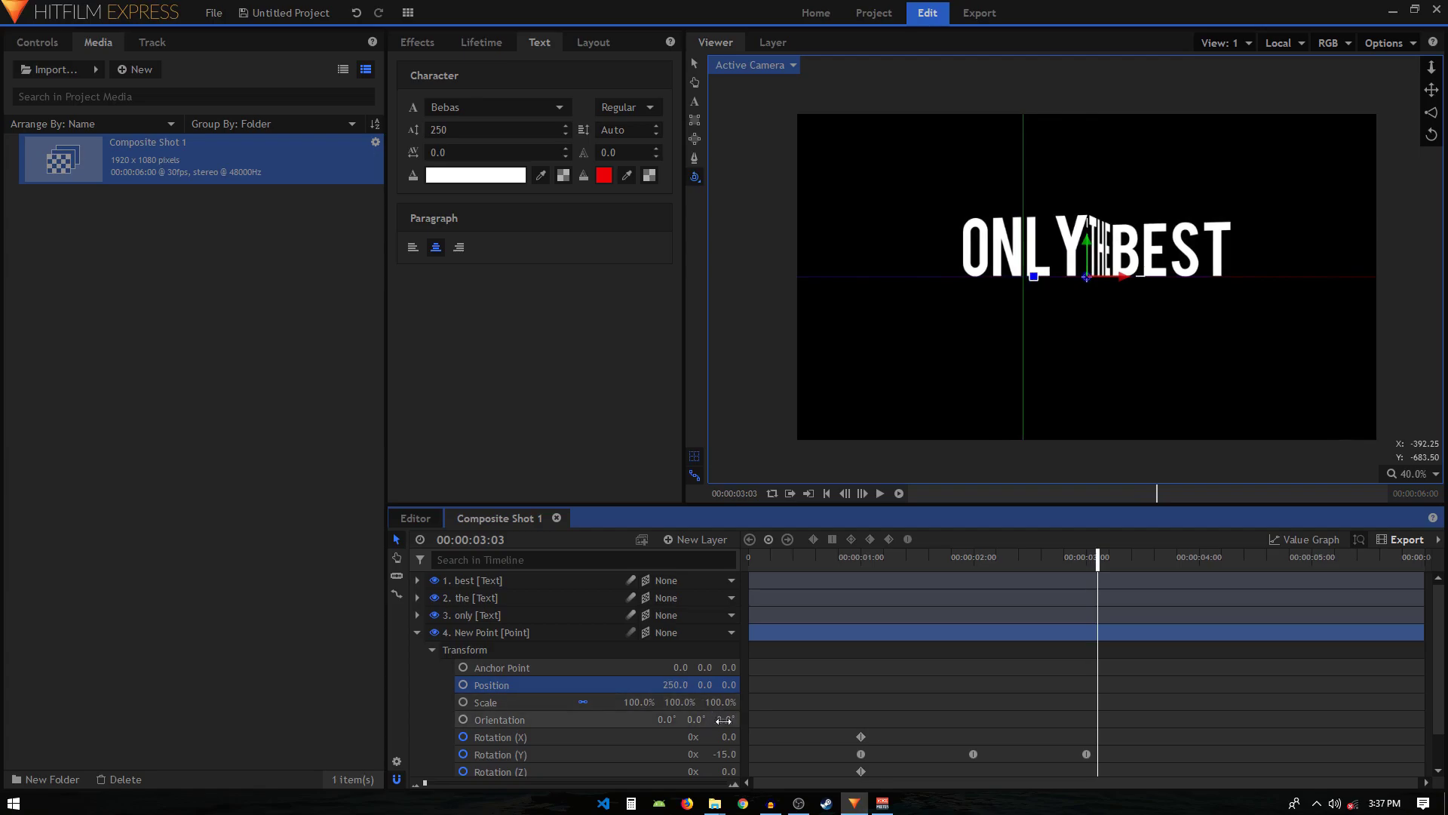
drag(725, 719, 732, 719)
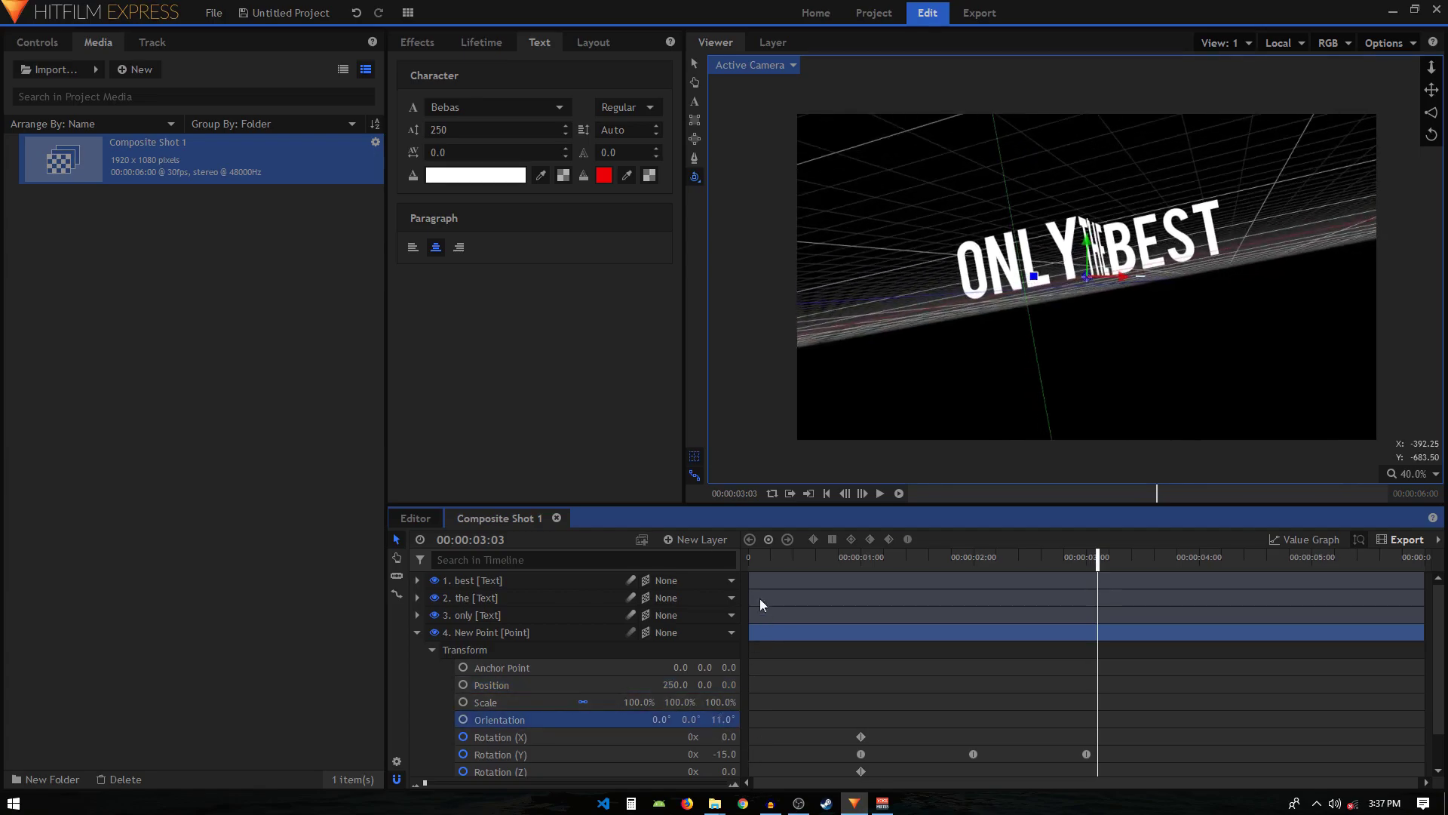
Step: Hide the 3D grid in the viewer, play the animation from the beginning and return the playhead to 0
click(695, 457)
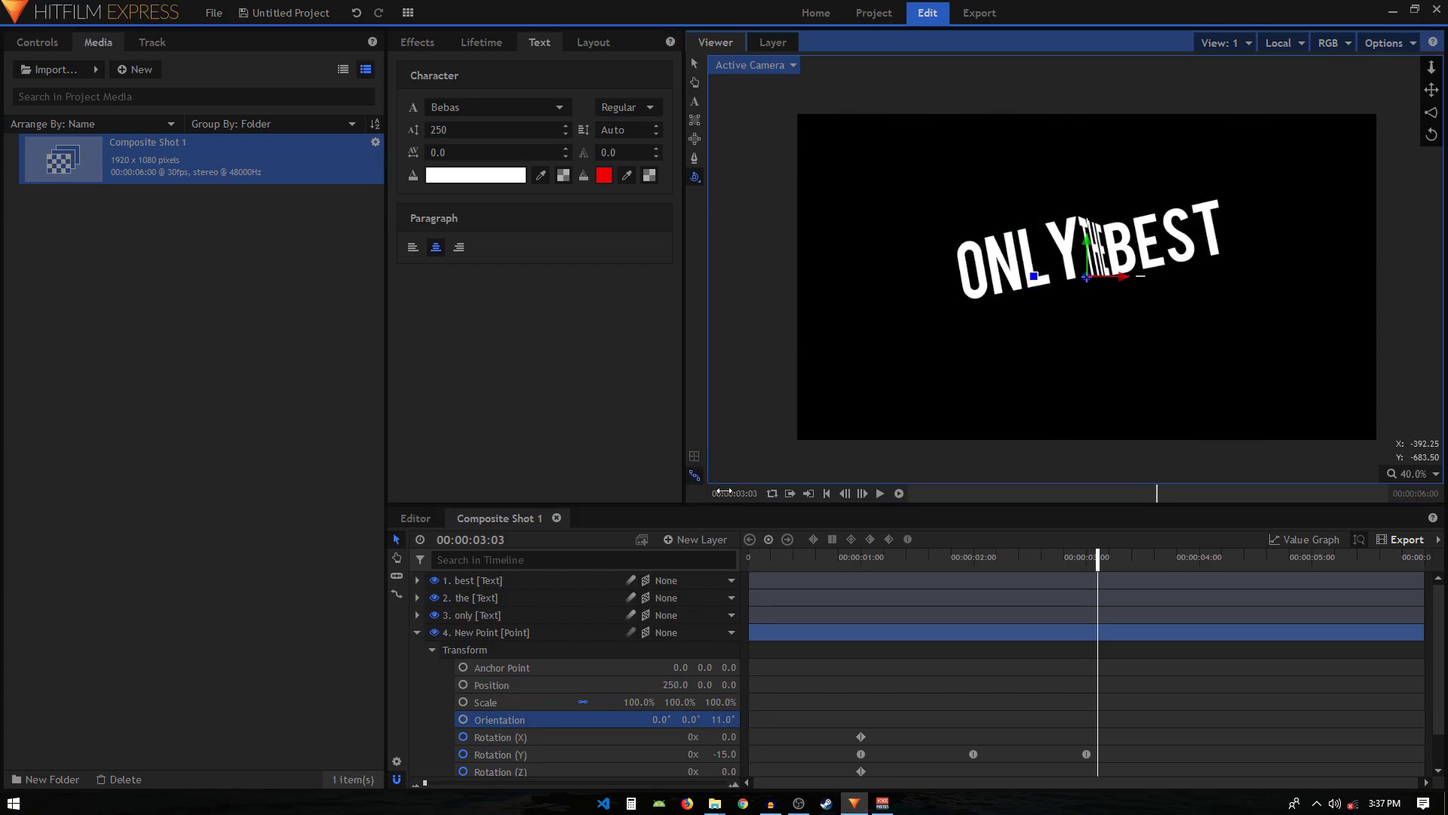
drag(815, 559, 743, 560)
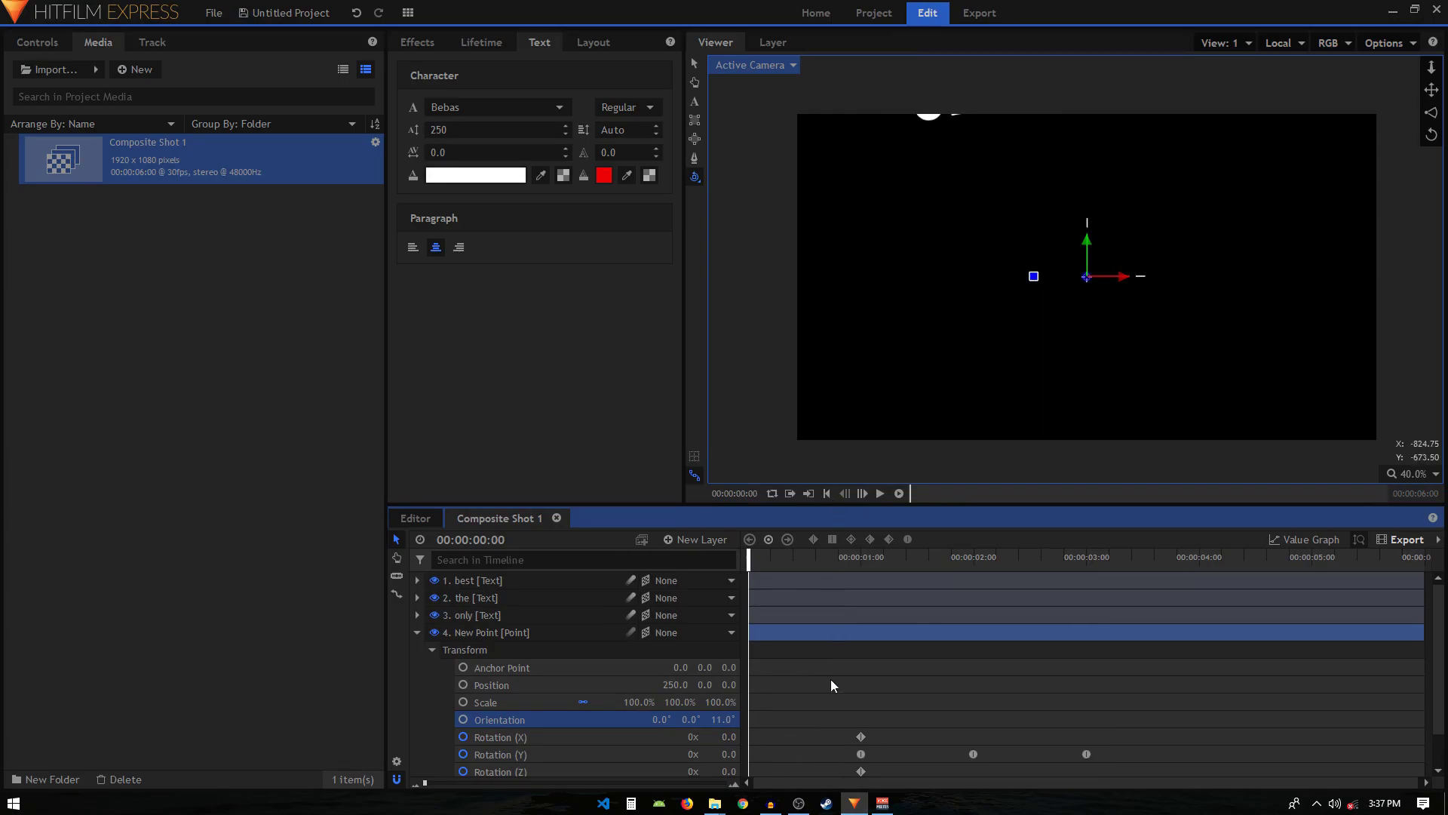
click(880, 492)
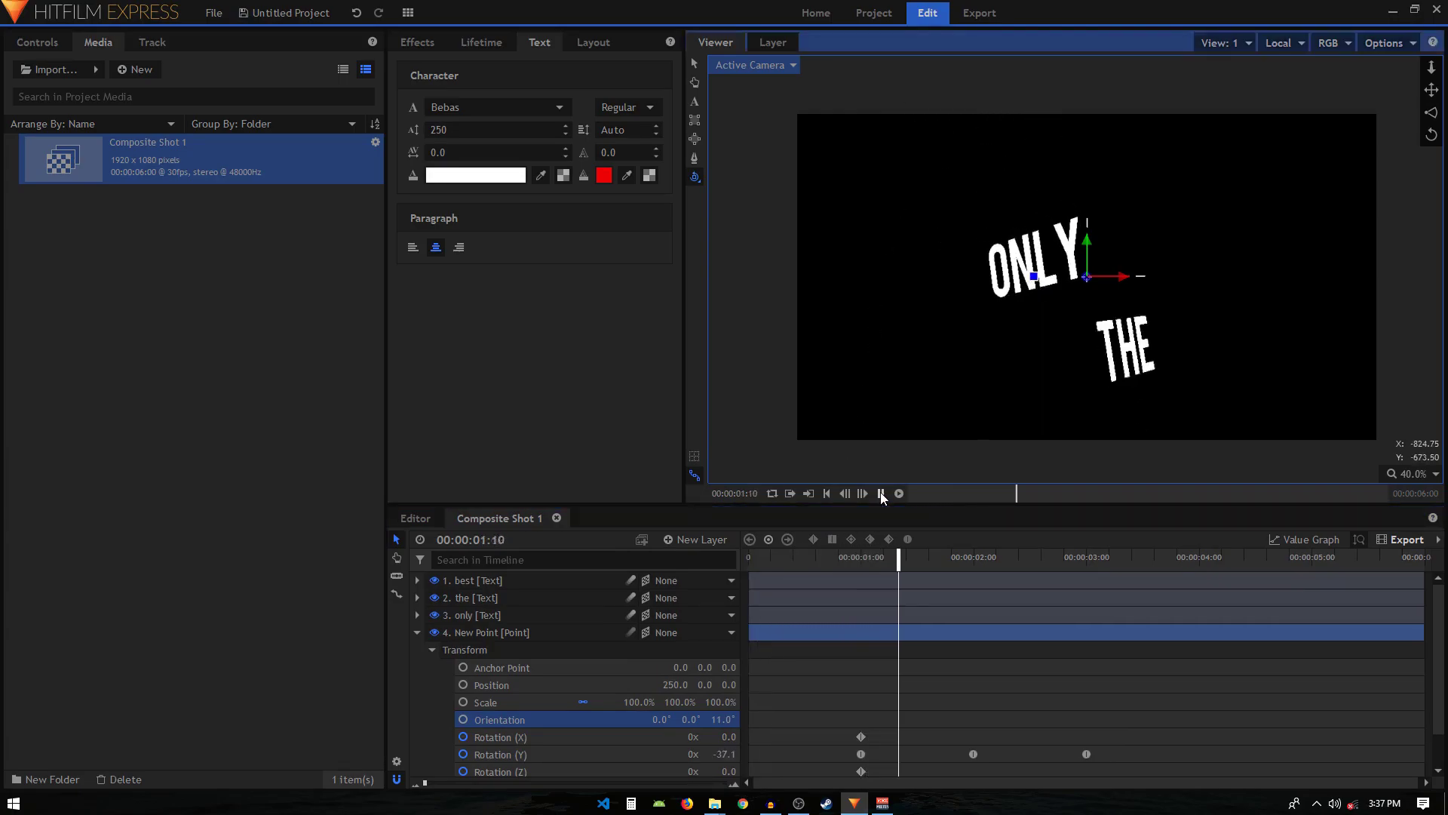
click(881, 493)
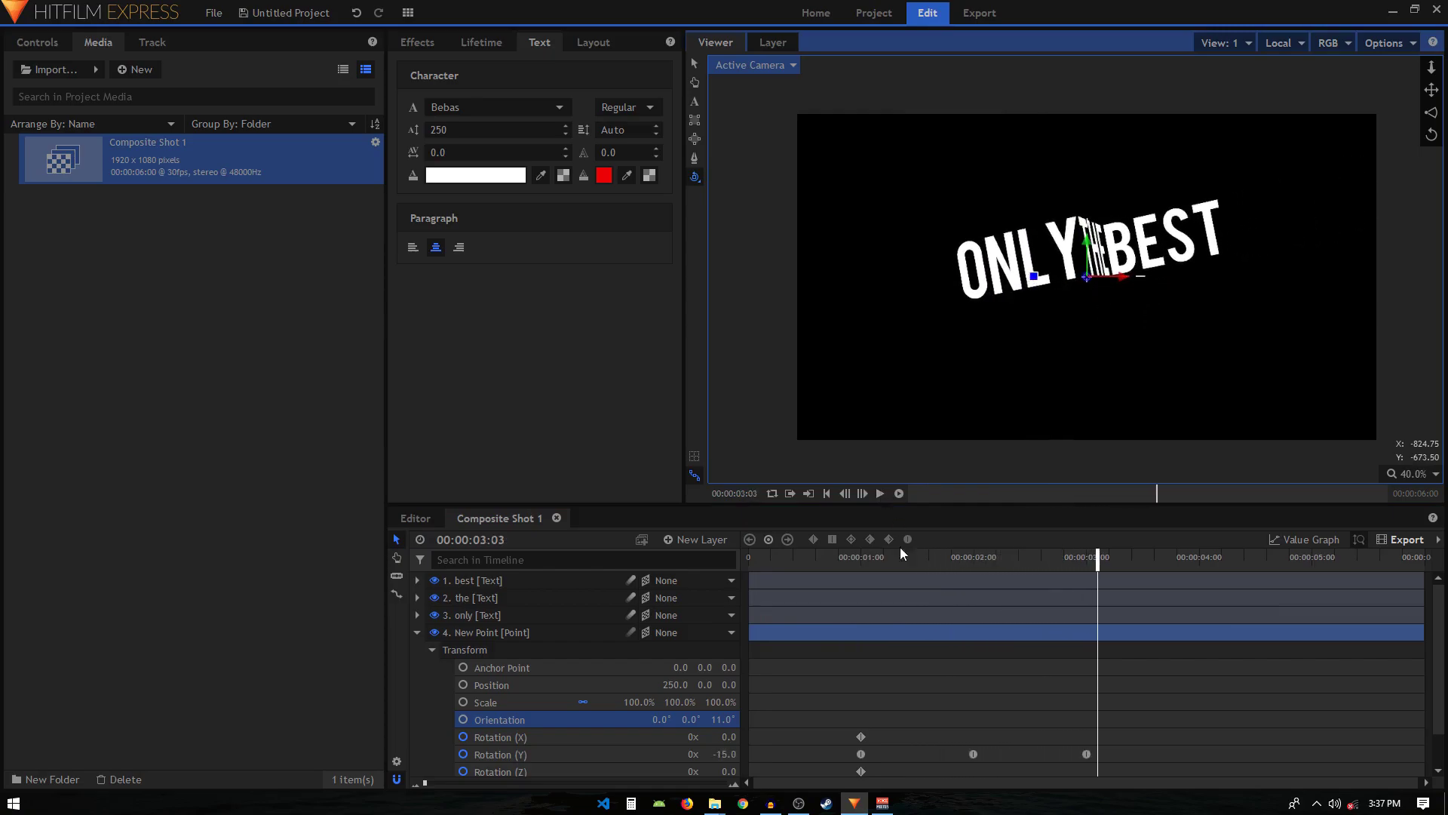
click(778, 570)
key(Home)
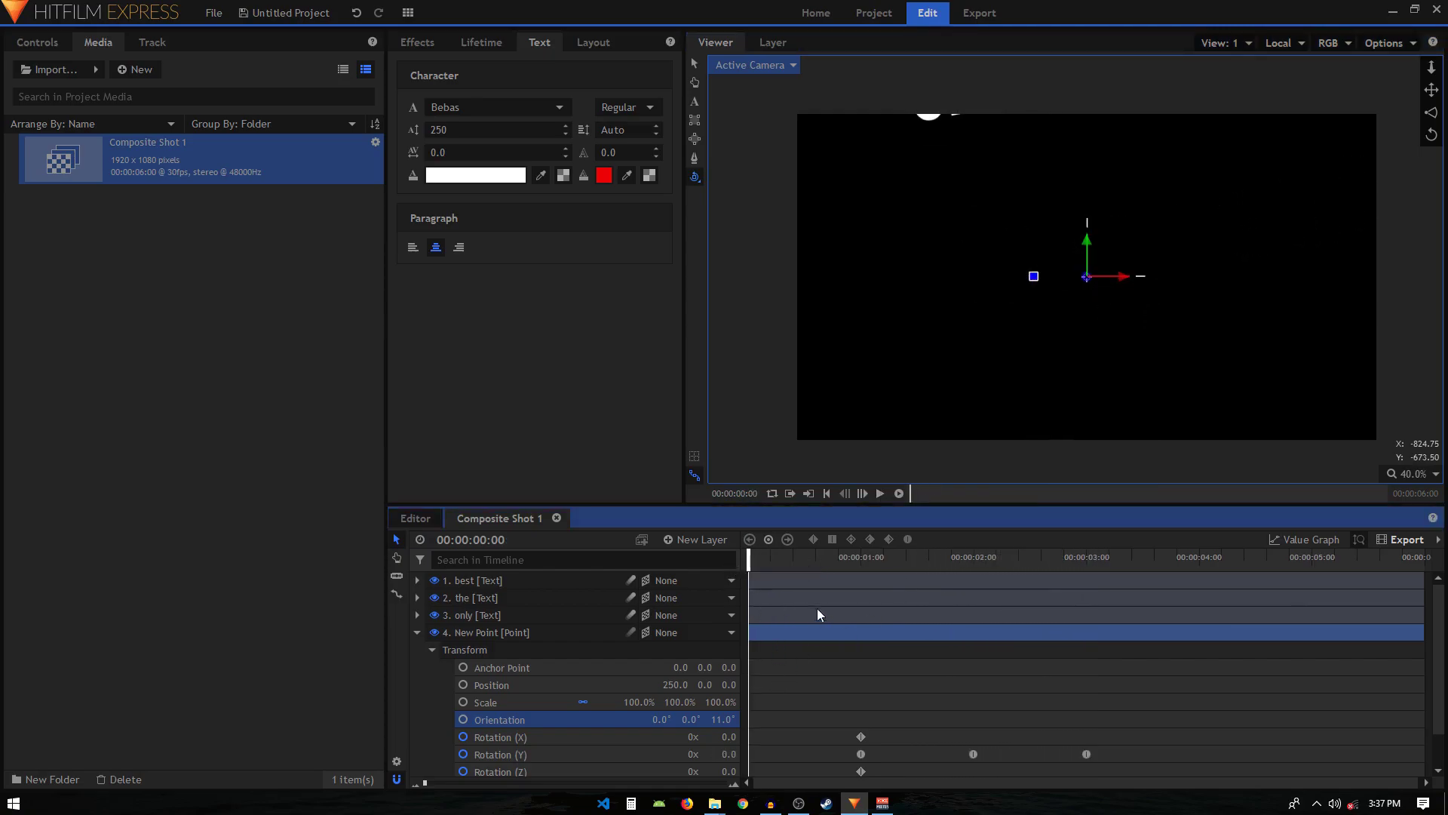
Step: Play the animation to just before 1 second and set the New Point's position to 167, 23, -131 and its X orientation to 10°
click(880, 494)
click(880, 493)
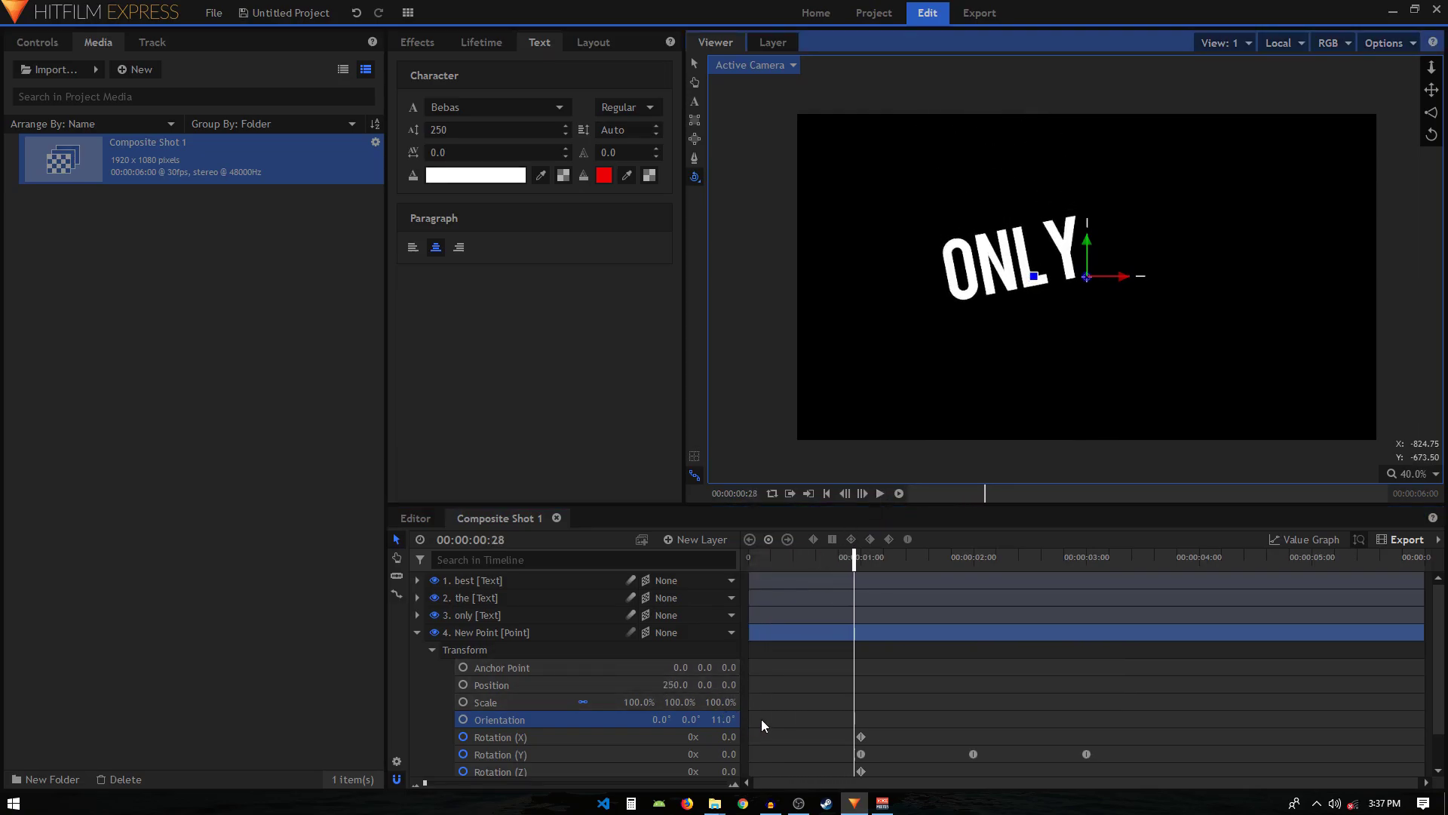
drag(684, 717, 572, 685)
drag(729, 685, 630, 685)
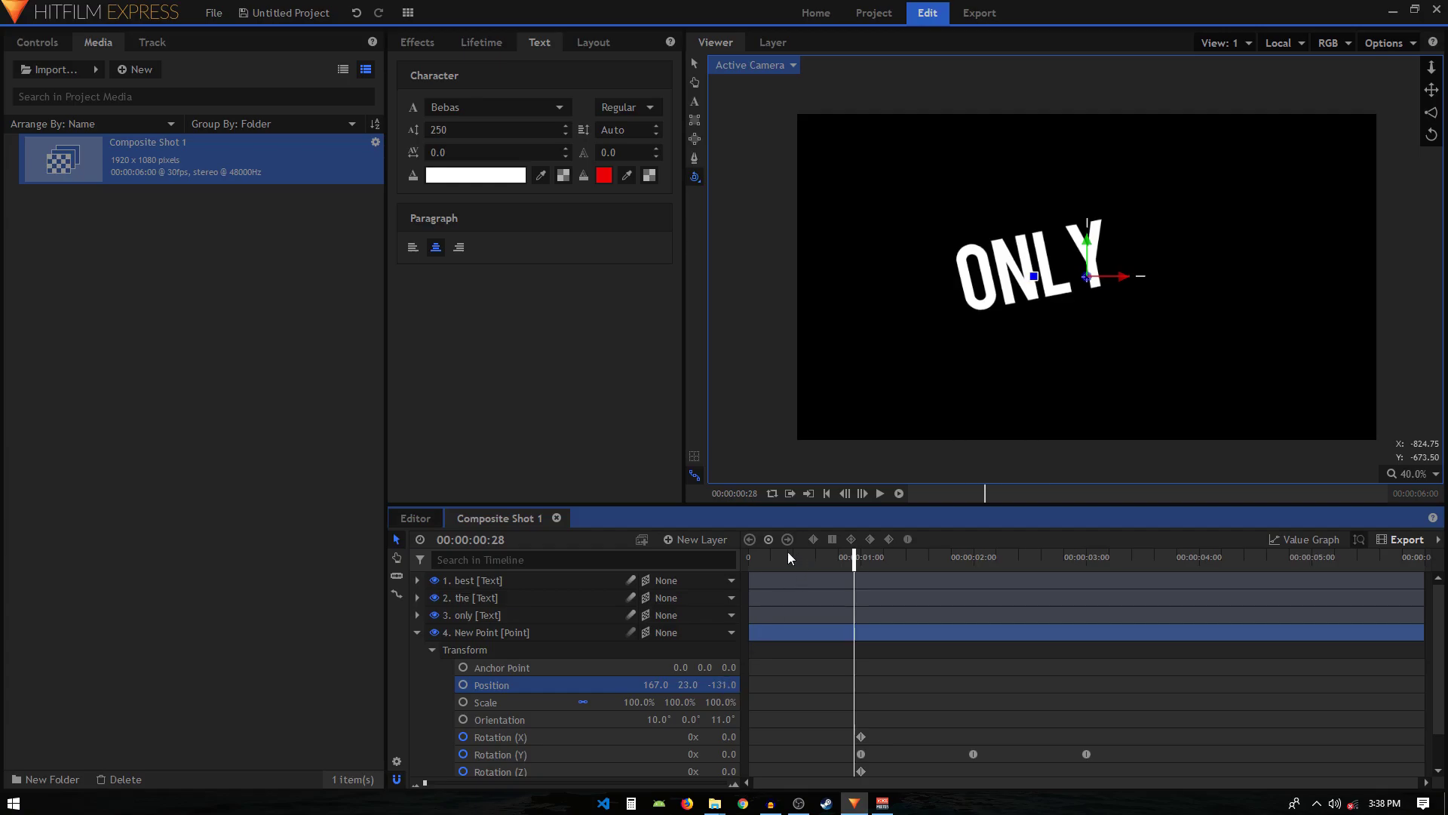
Step: Play the animation through to just past 3 seconds and collapse the New Point layer's properties
key(Home)
click(880, 493)
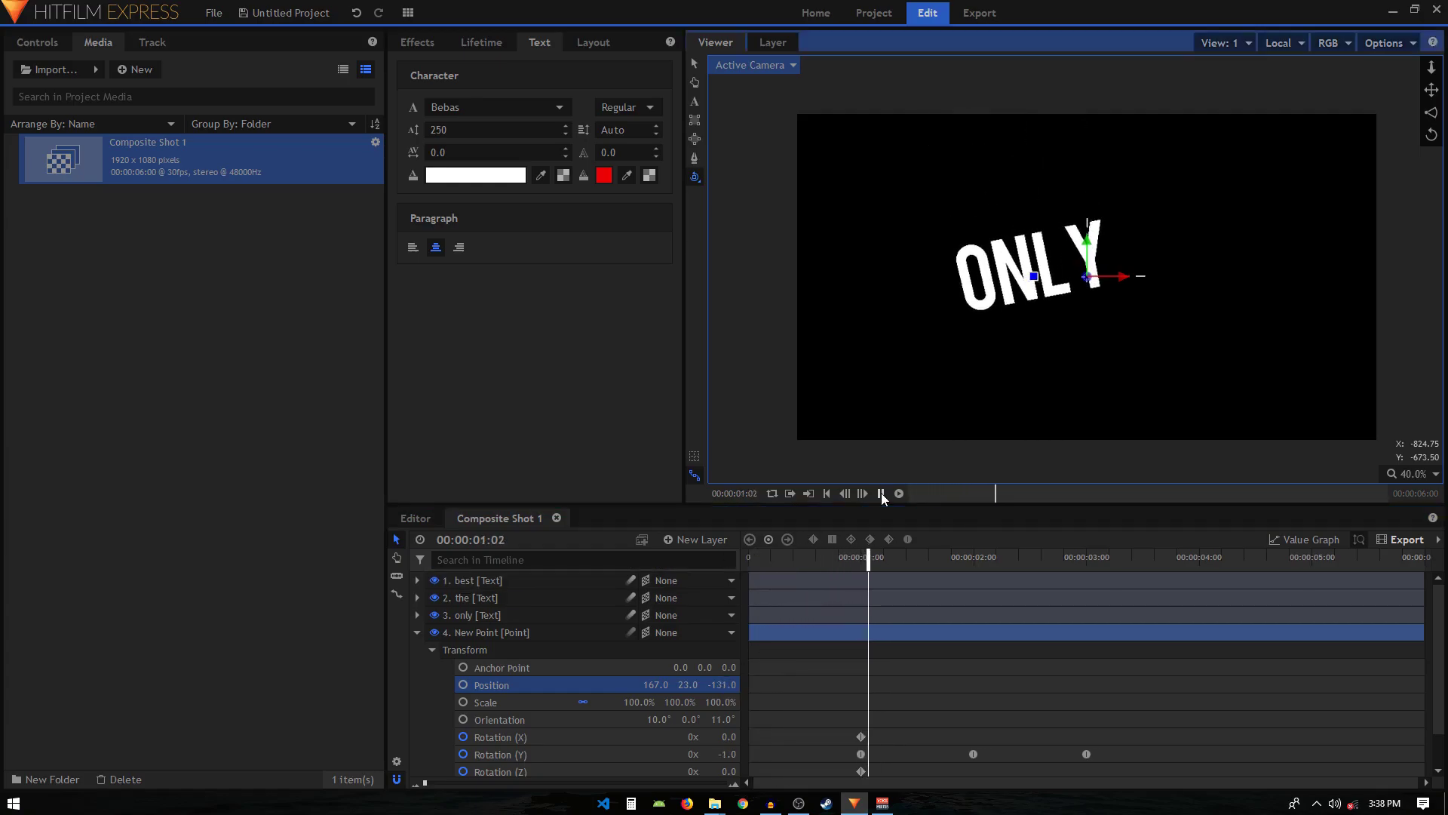
click(881, 494)
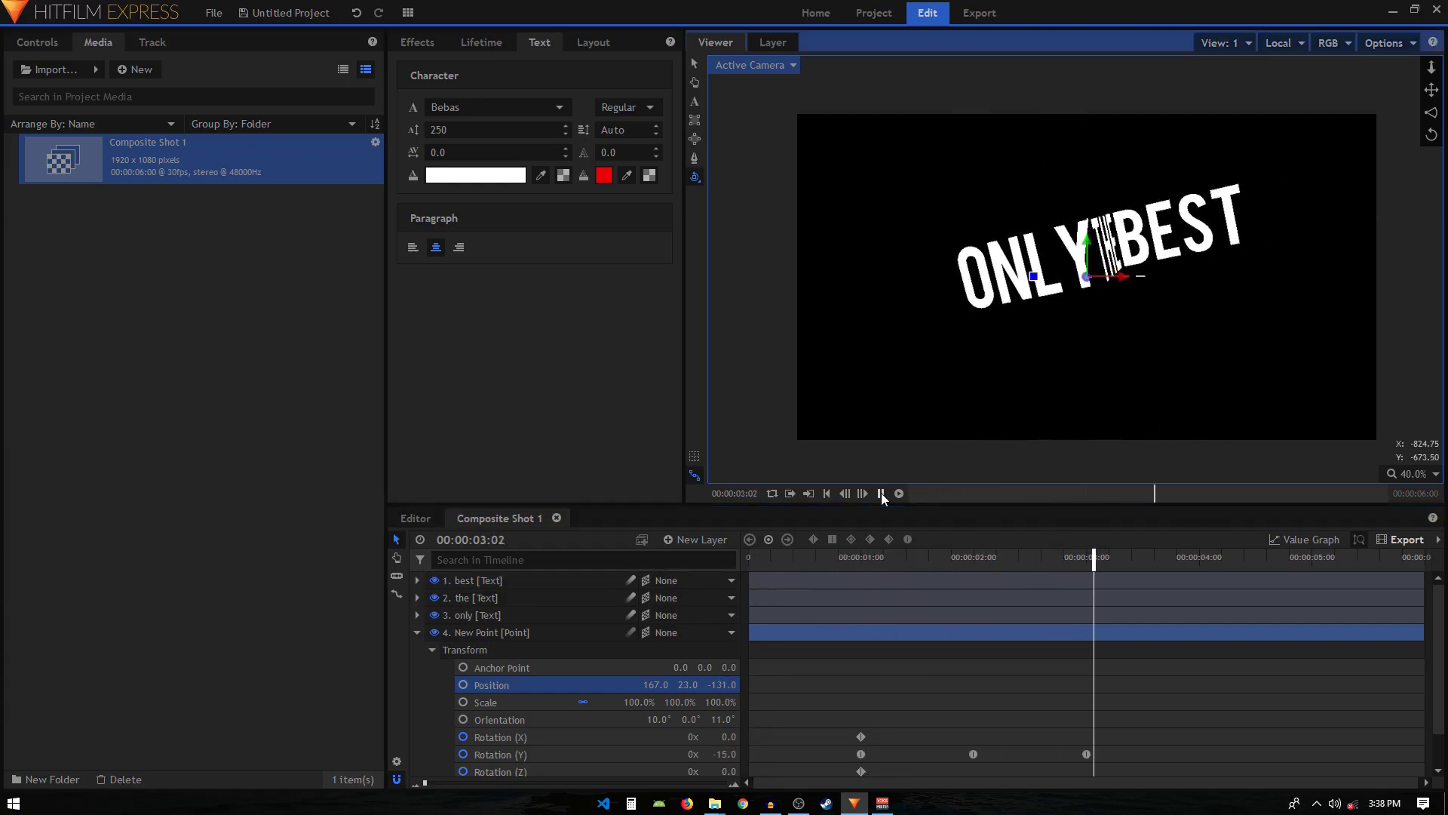
click(418, 633)
click(473, 726)
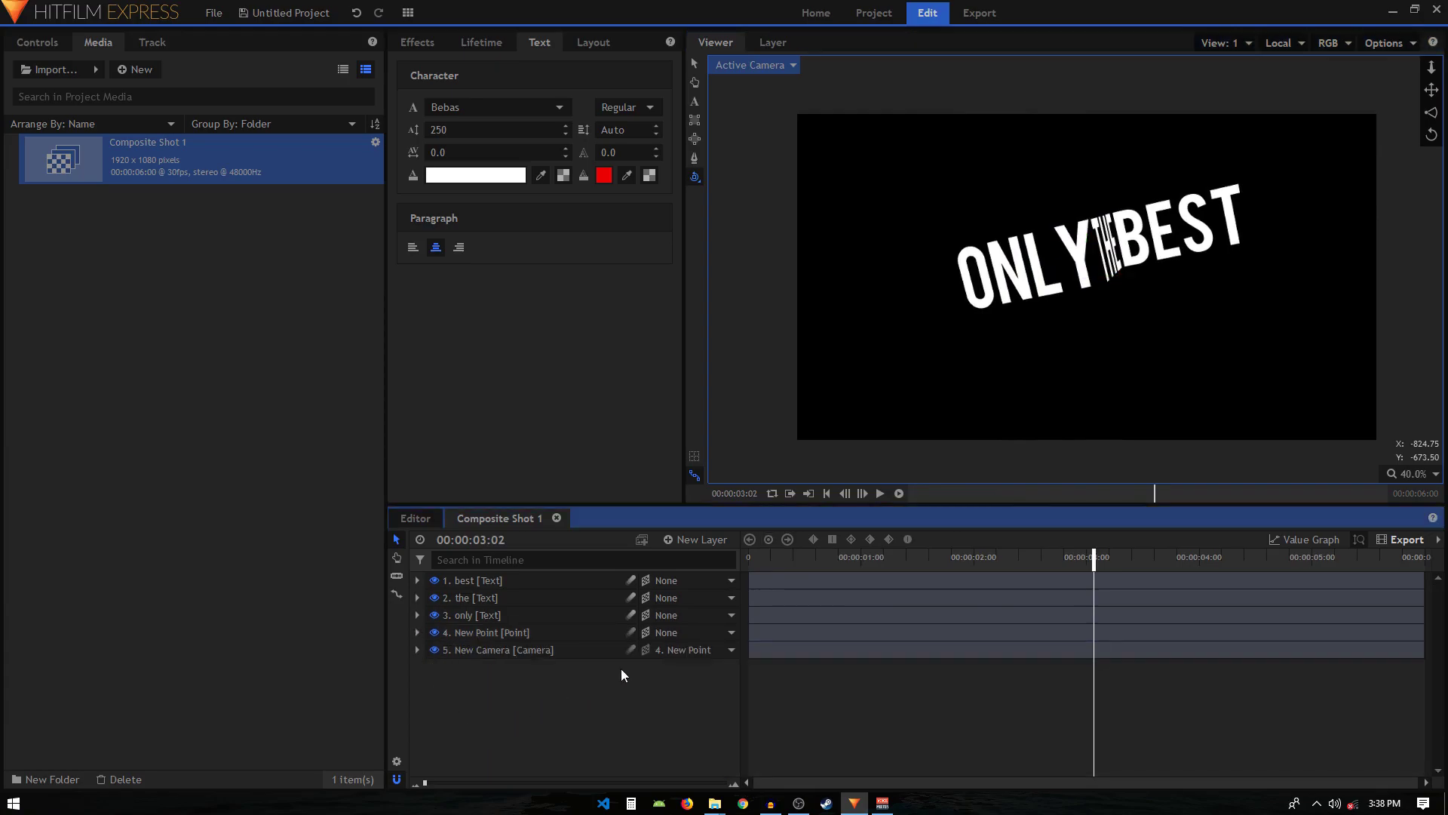
Step: Return the playhead to 0 and recolor the ONLY text orange (#ffaa00)
click(507, 581)
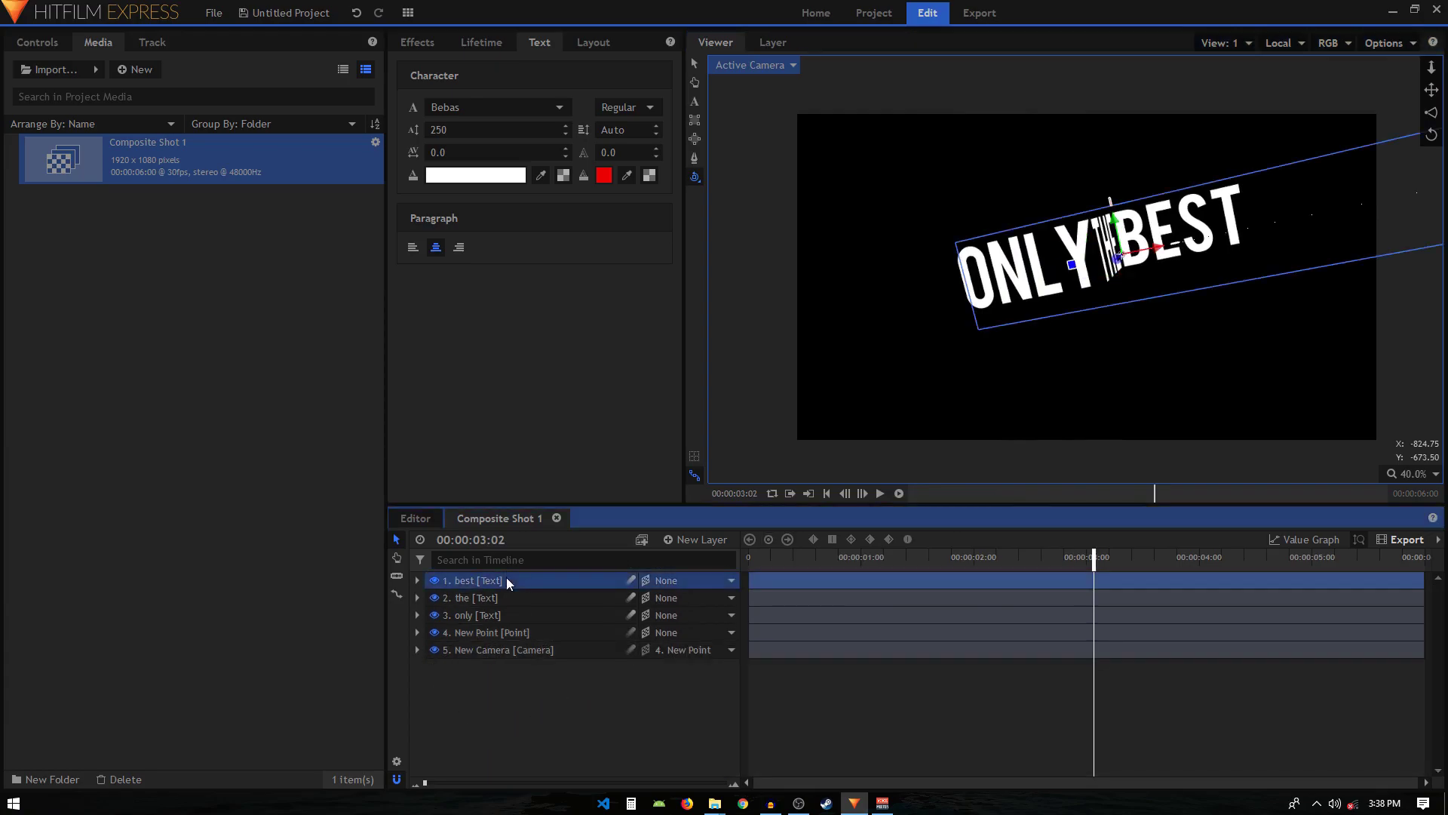
drag(771, 558, 641, 553)
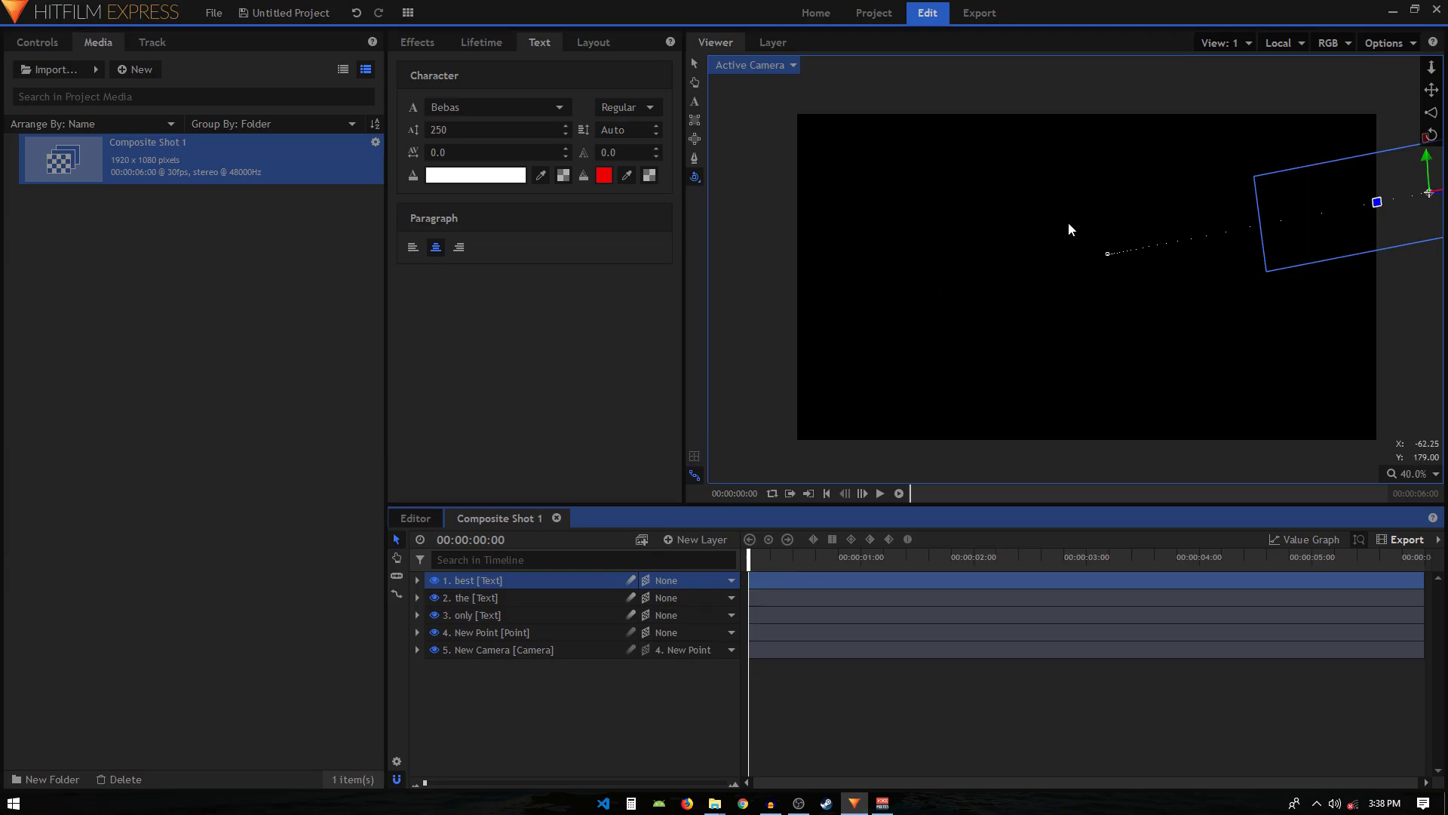
scroll(1065, 204, down, 2)
scroll(1026, 161, up, 1)
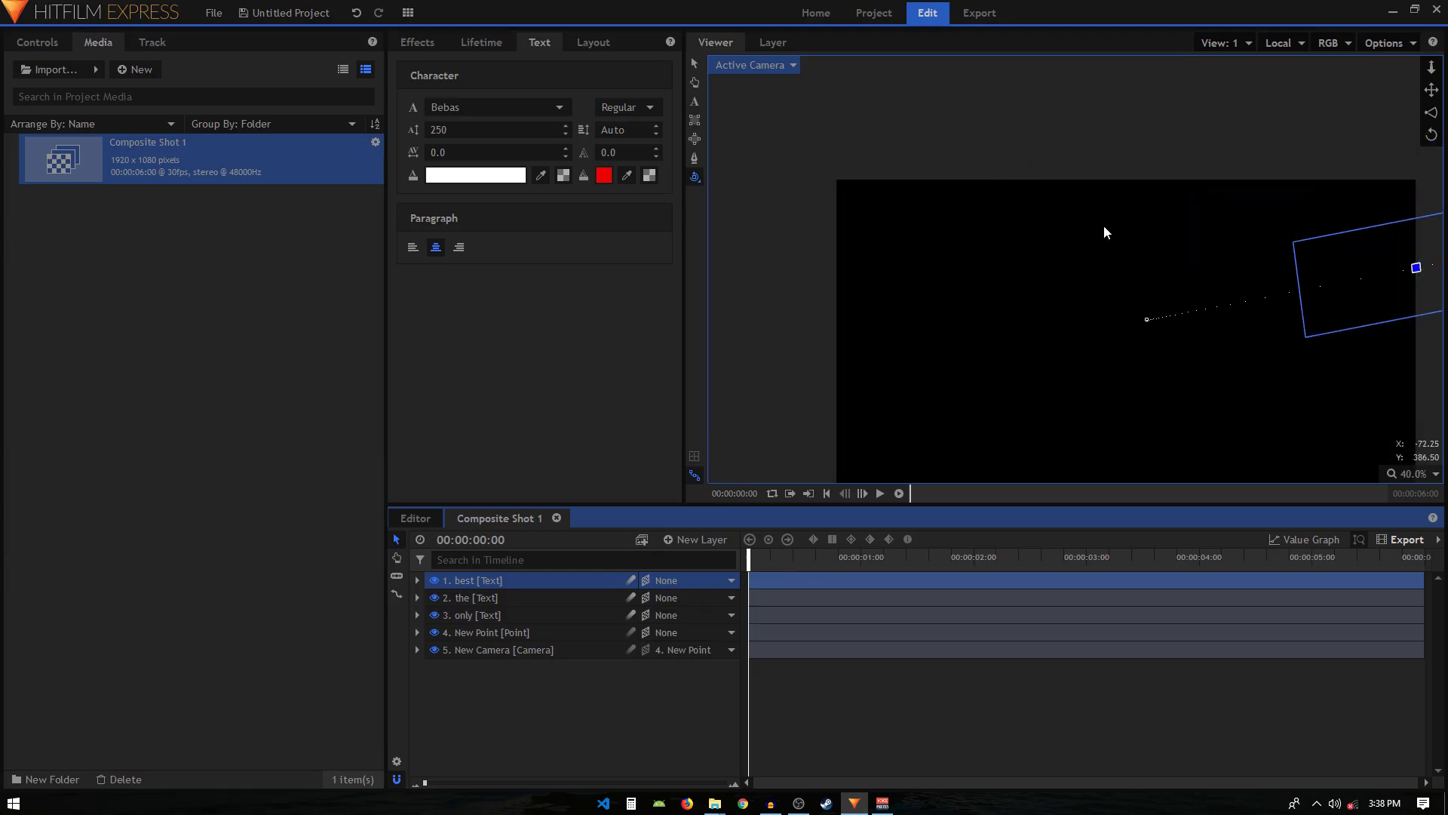
scroll(1063, 204, up, 1)
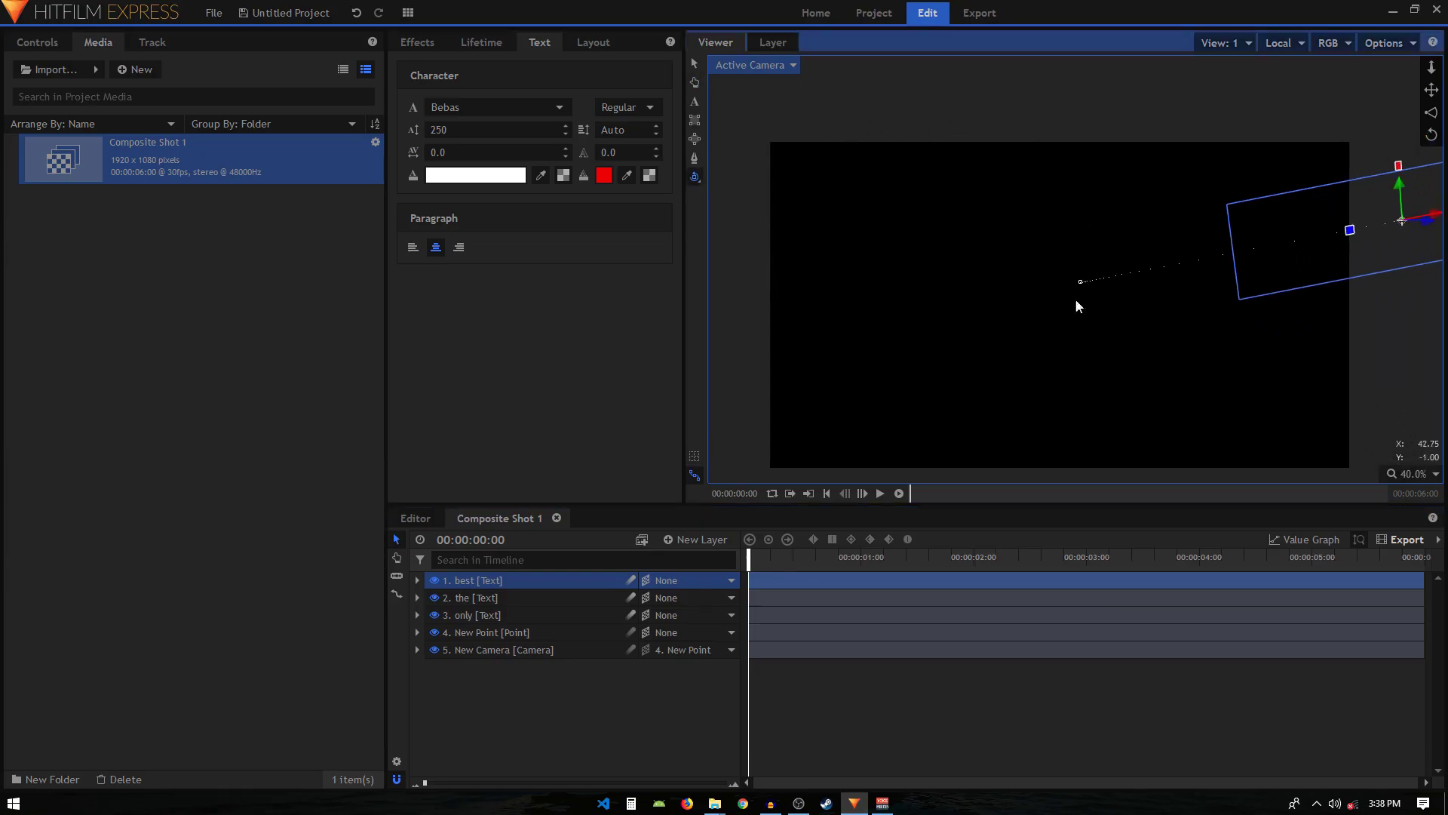
drag(1070, 317, 1102, 303)
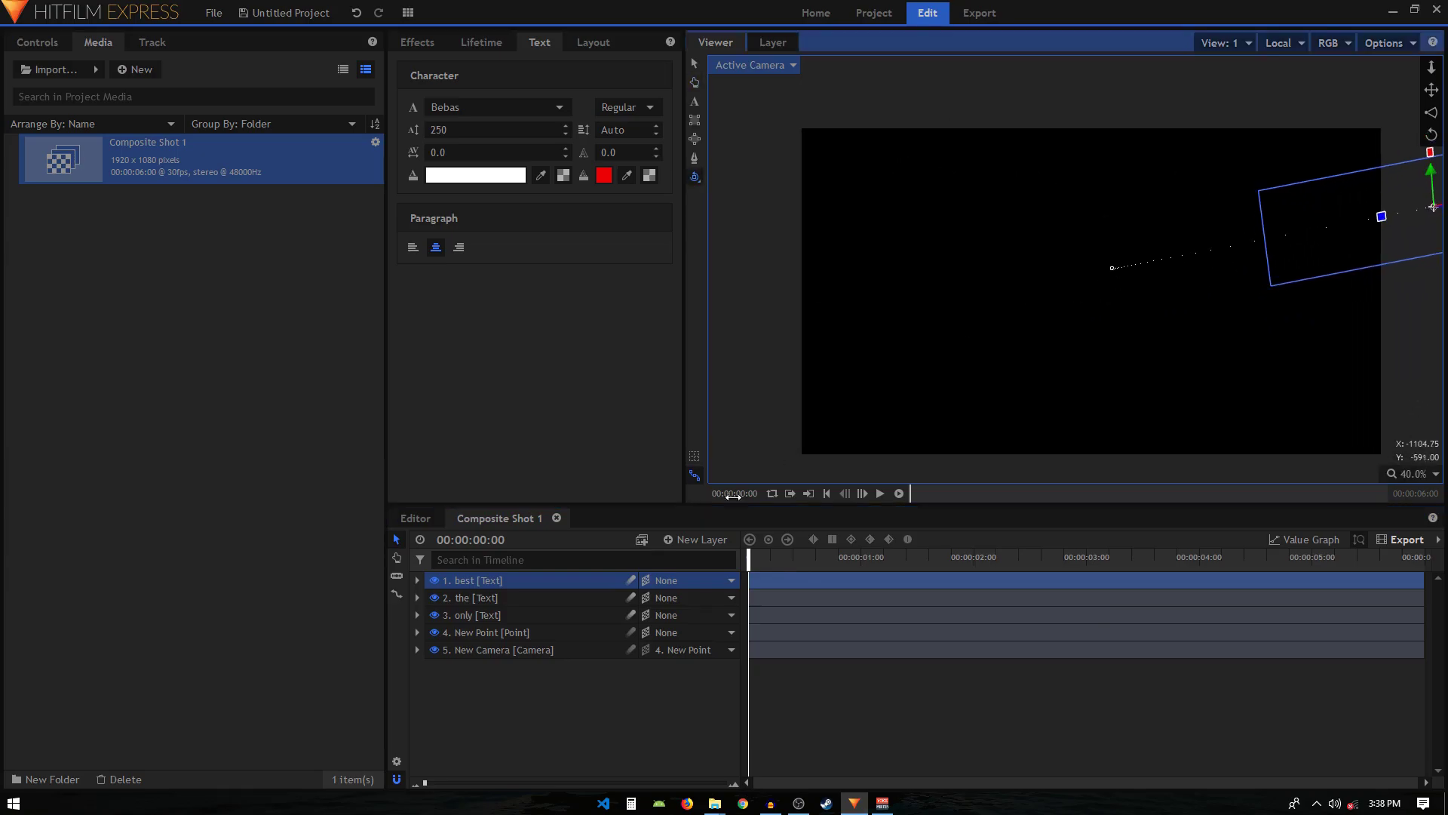
click(468, 617)
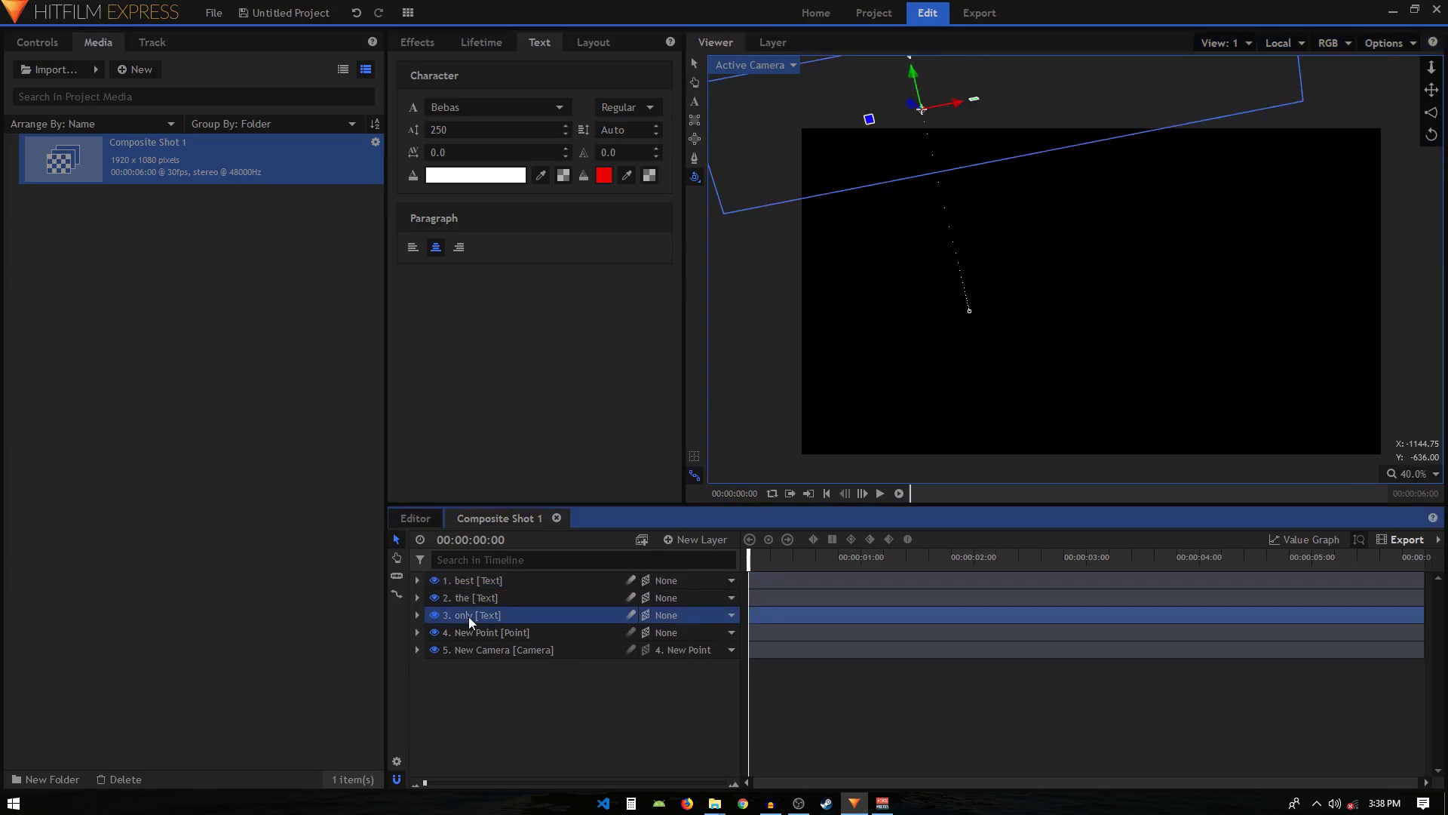
click(691, 102)
click(458, 171)
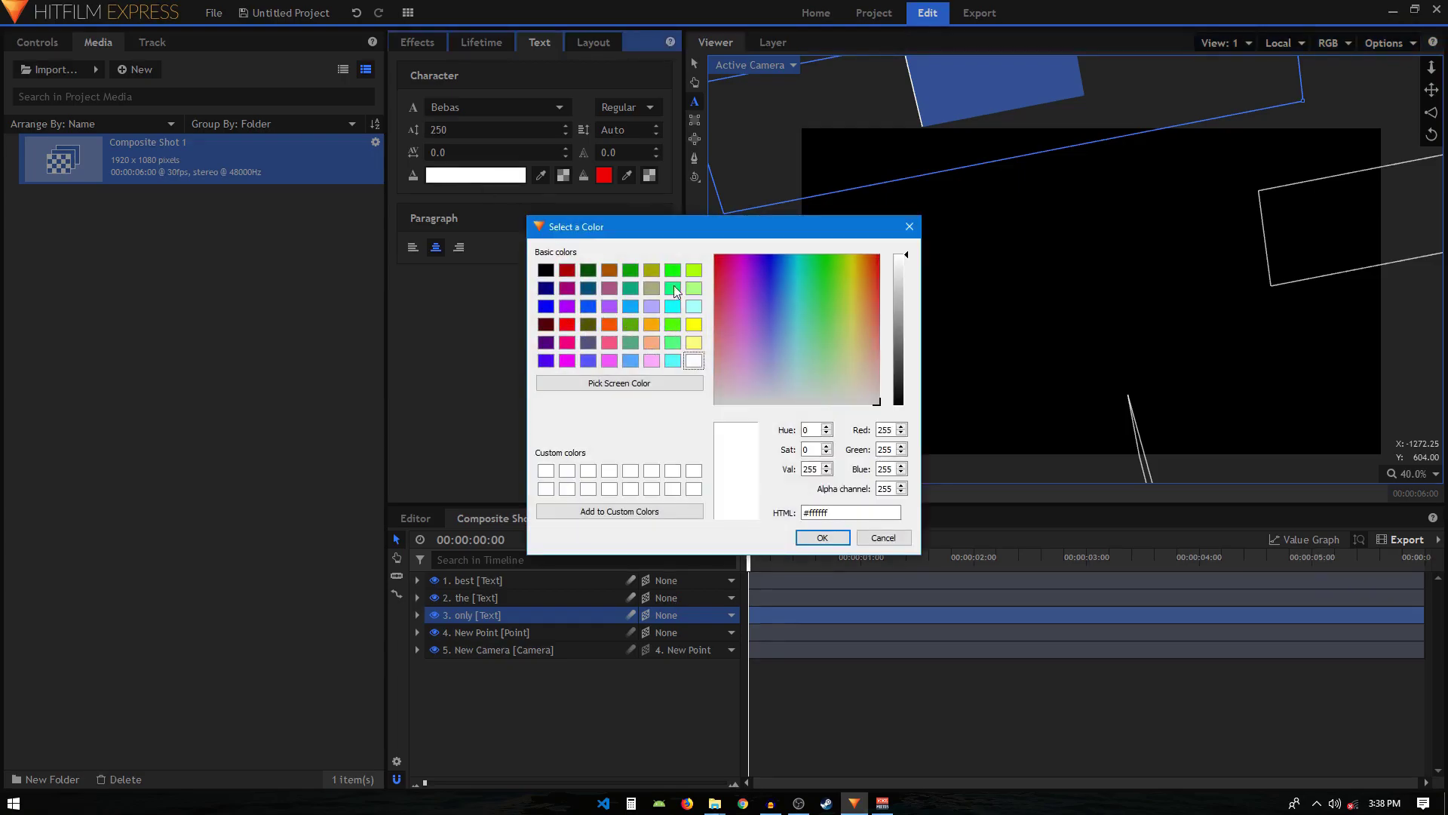
click(862, 248)
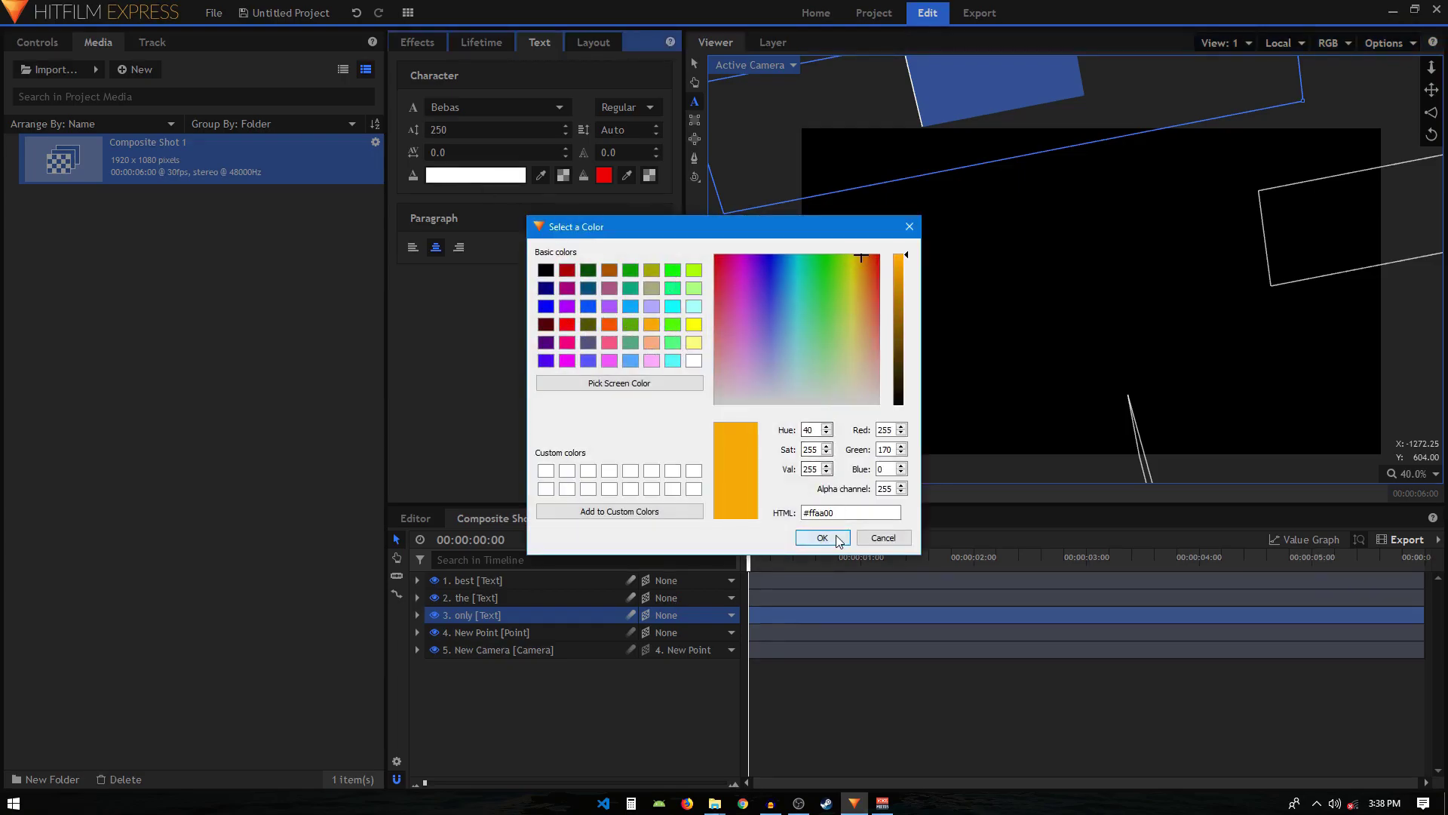
click(824, 537)
Step: Recolor the THE text purple (#aa55ff)
click(475, 598)
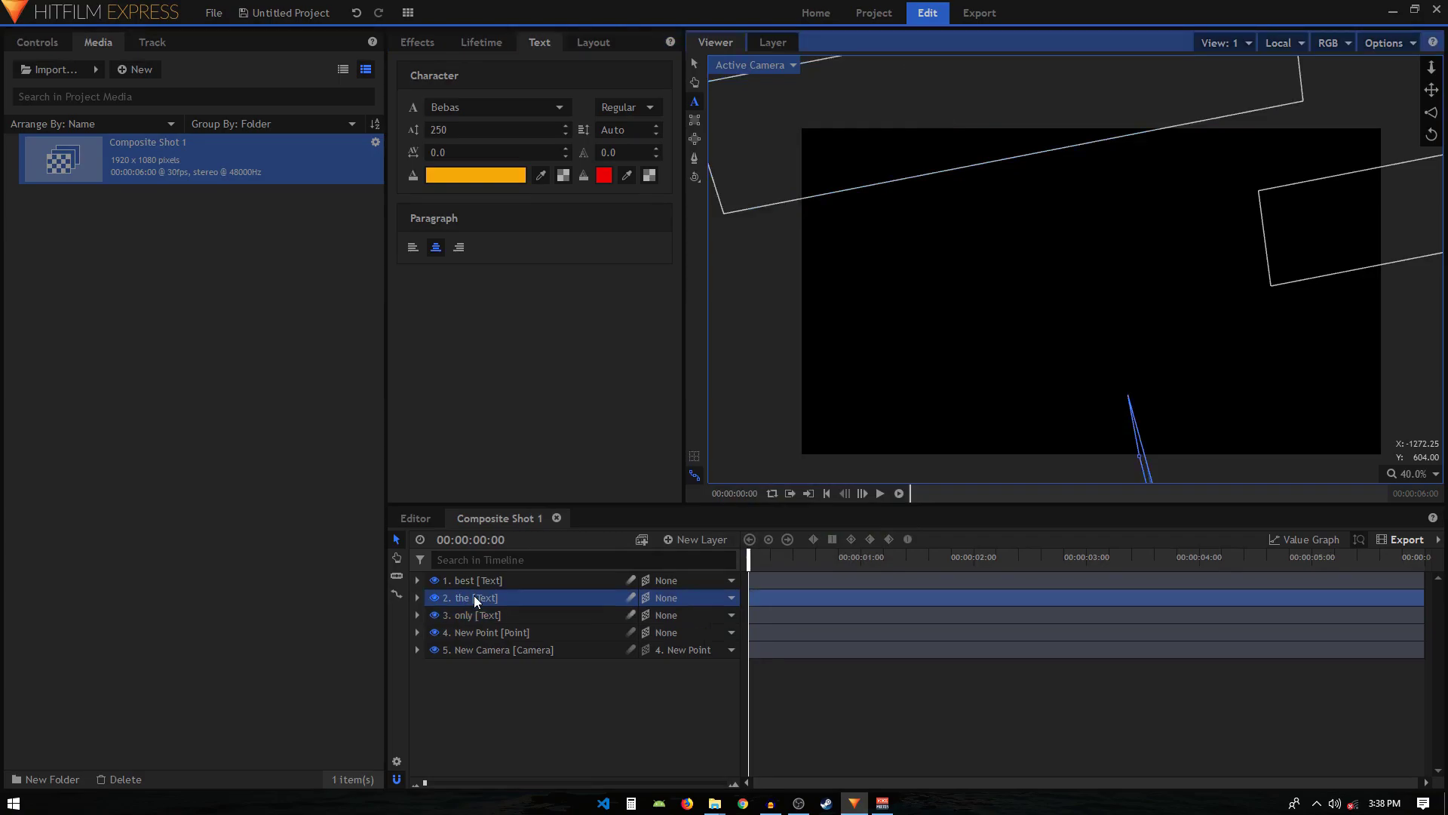
click(695, 62)
click(695, 103)
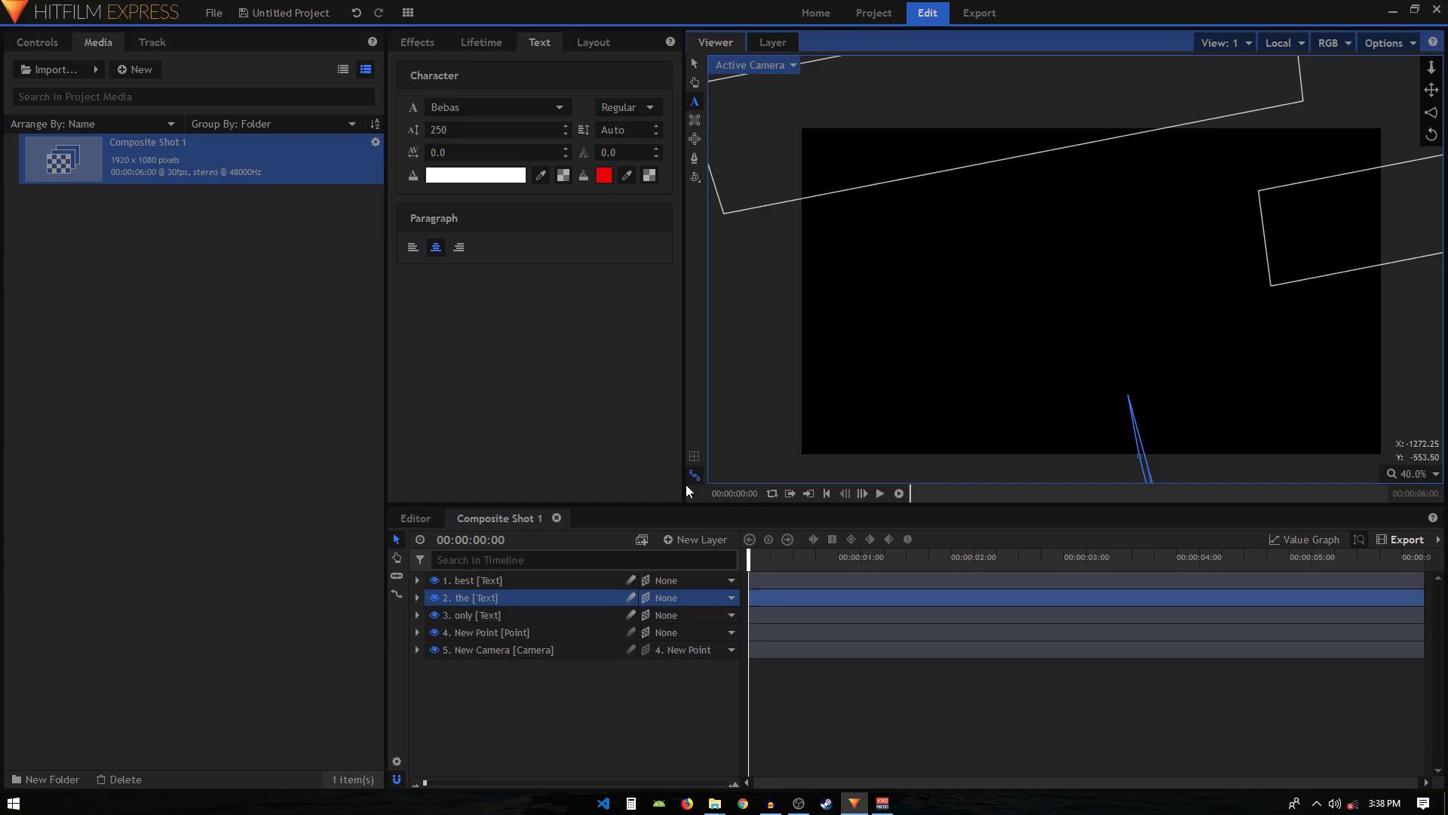
click(477, 596)
click(482, 614)
click(485, 597)
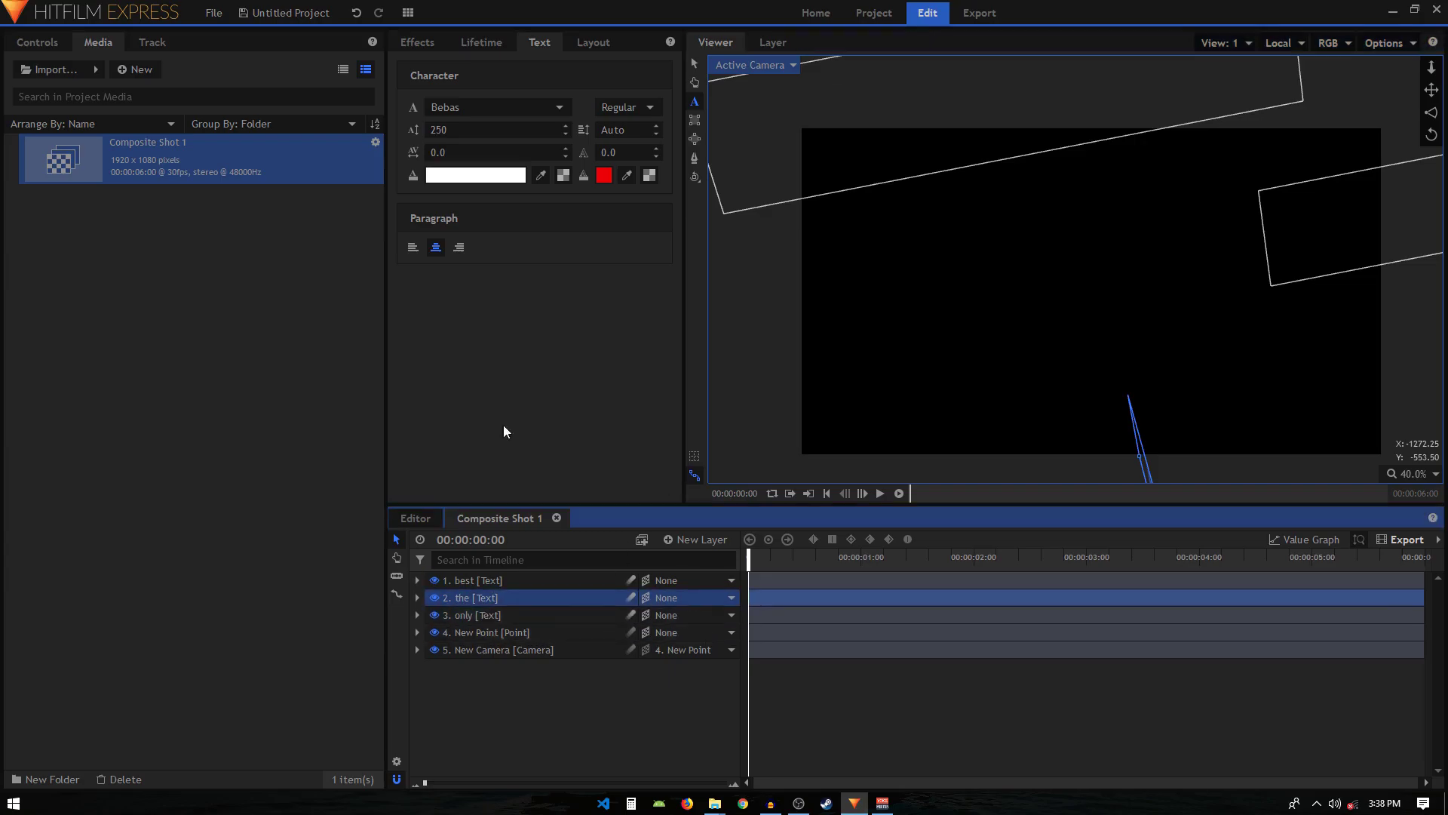
click(487, 179)
click(609, 306)
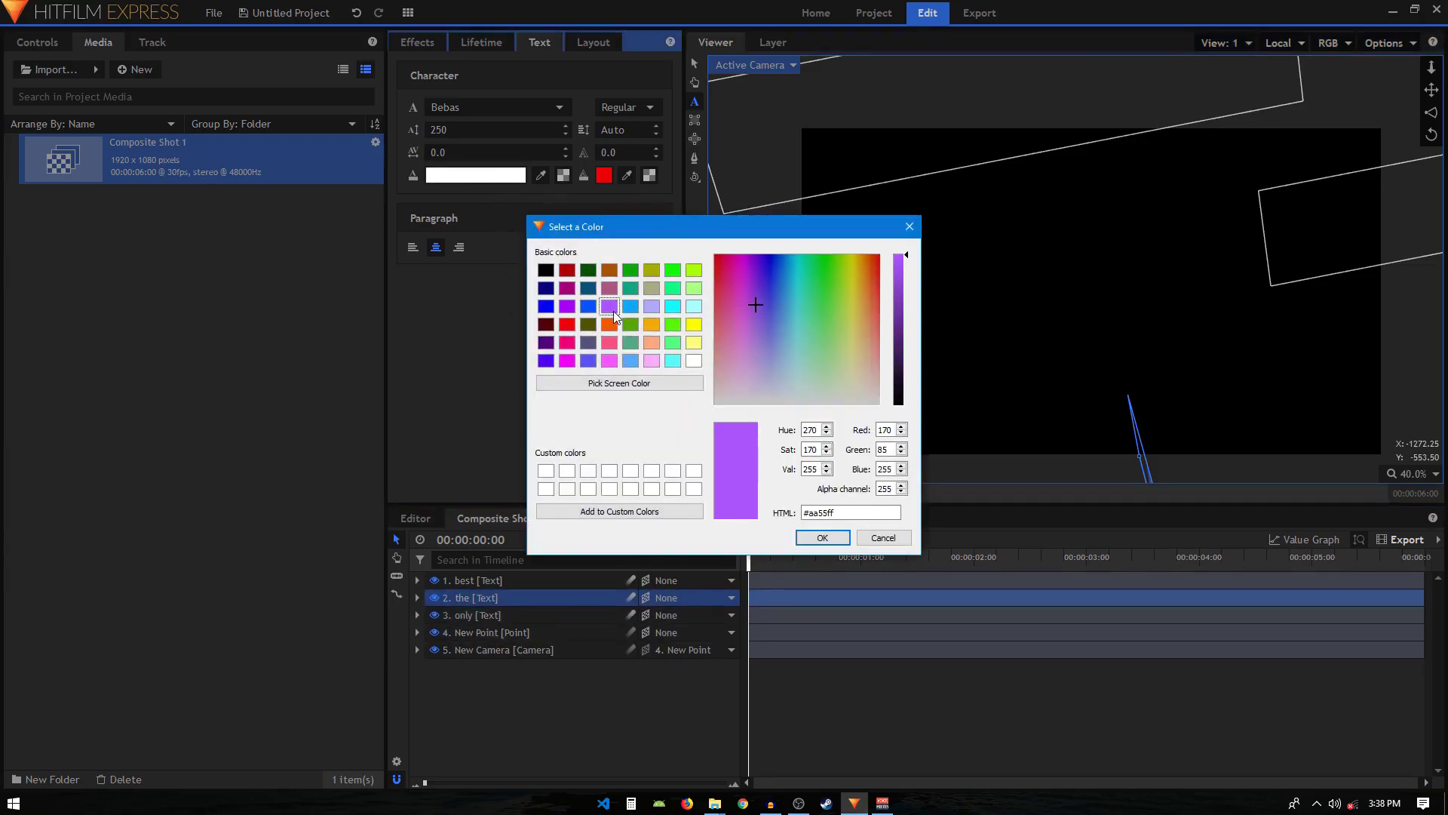
click(818, 537)
Step: Recolor the BEST text coral red (#ff6567)
scroll(1024, 365, down, 2)
drag(1099, 337, 1028, 320)
click(446, 581)
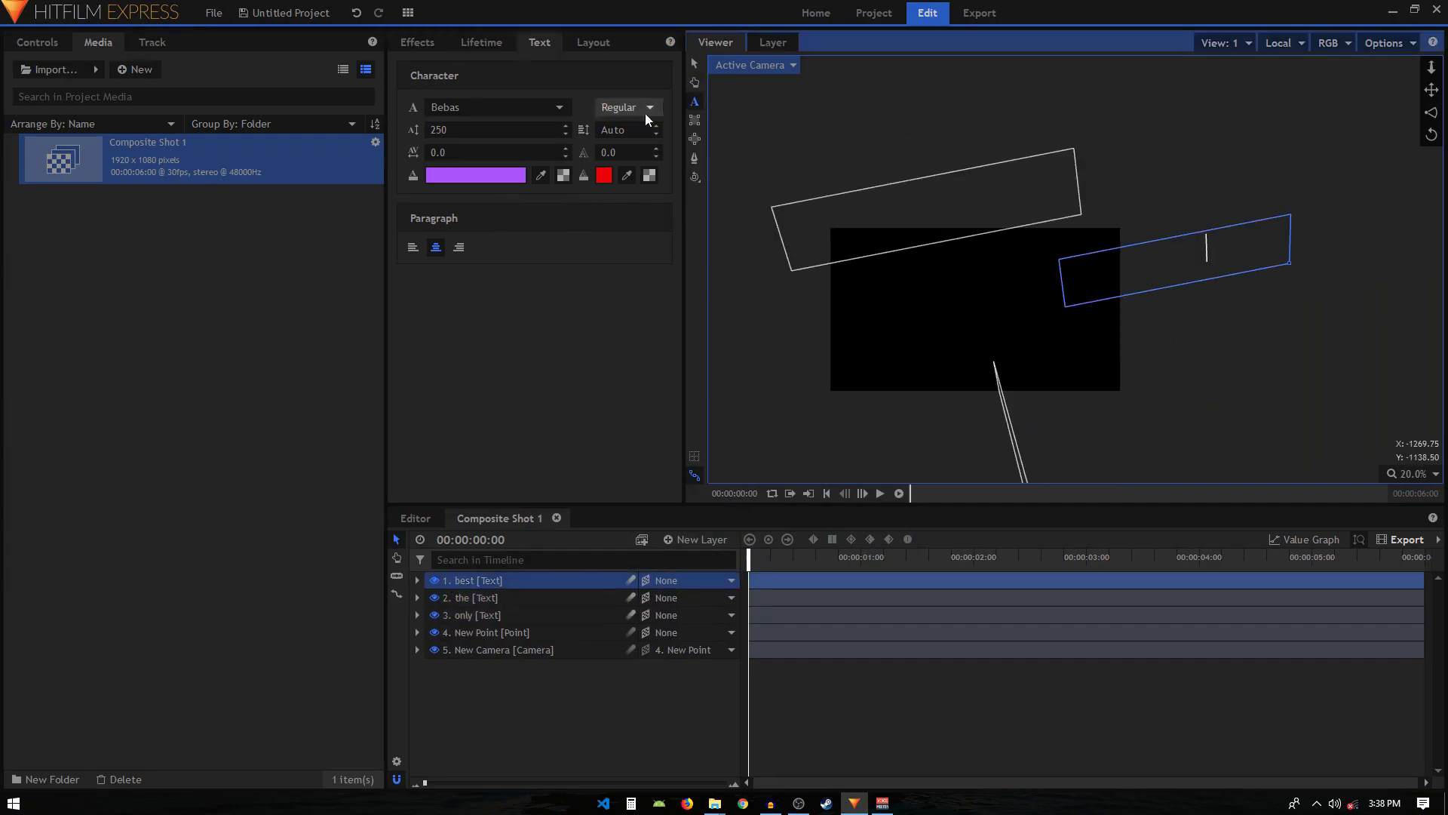
click(695, 63)
click(695, 101)
key(ctrl+a)
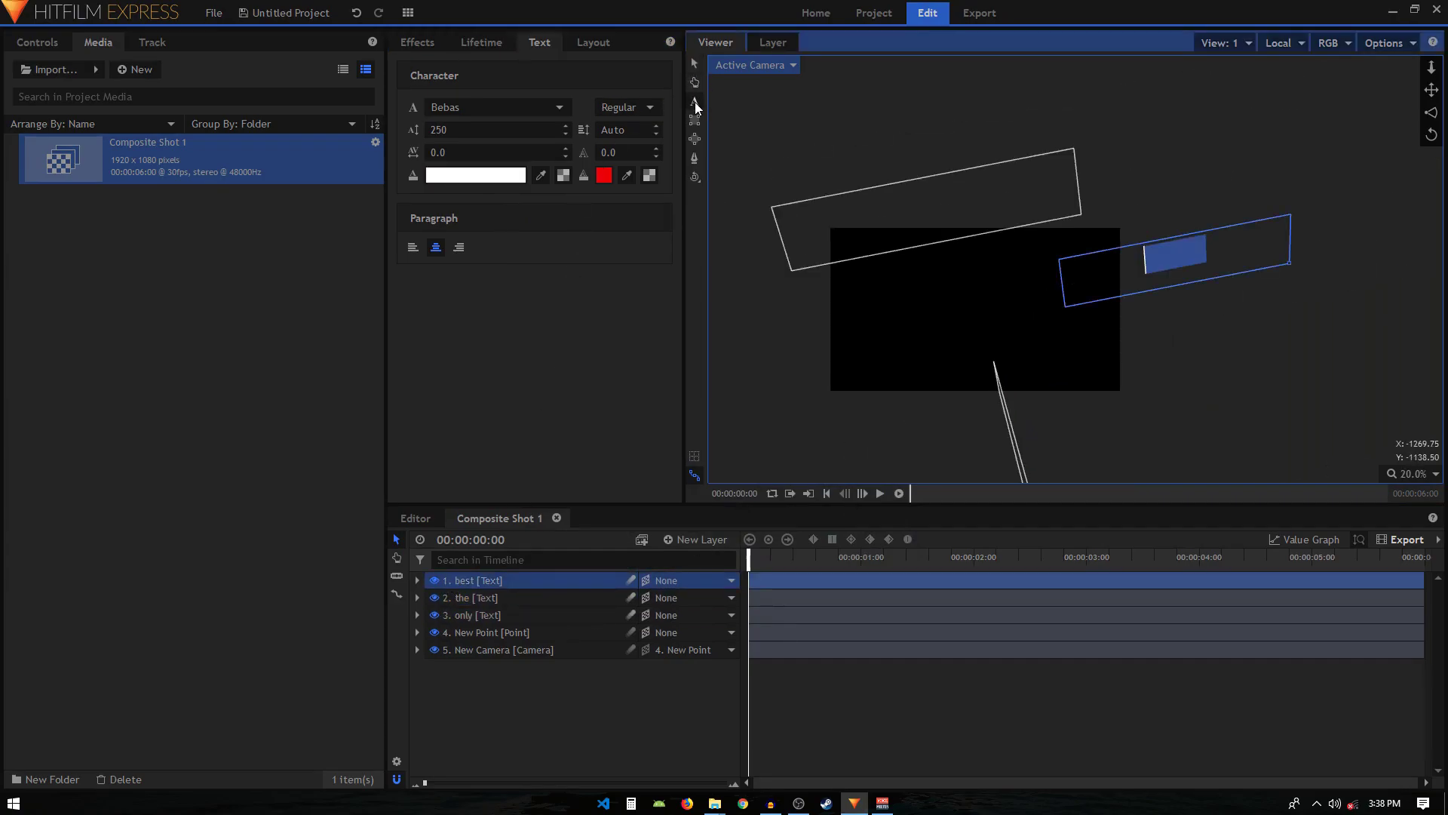
click(498, 175)
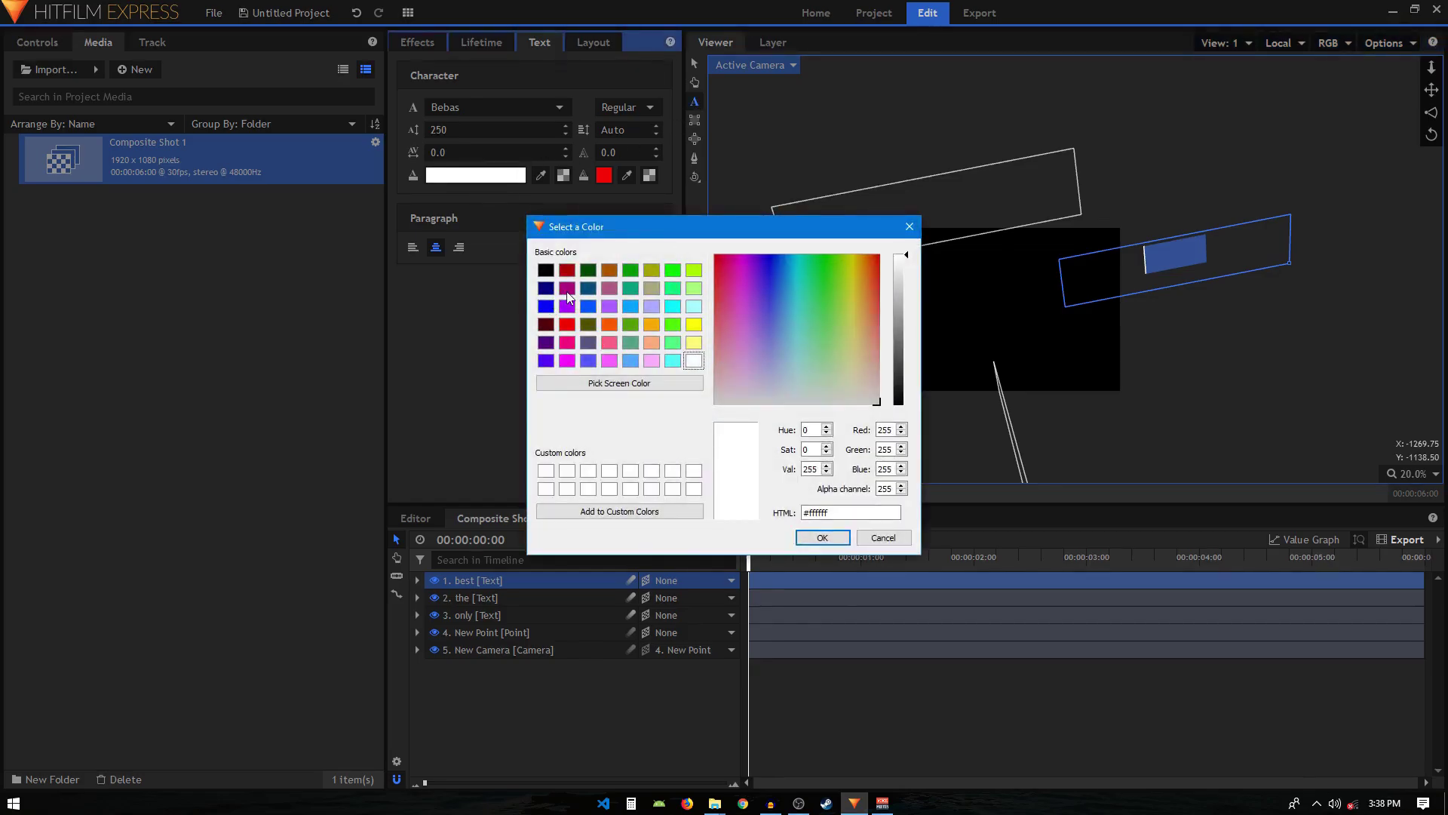
drag(773, 318, 701, 314)
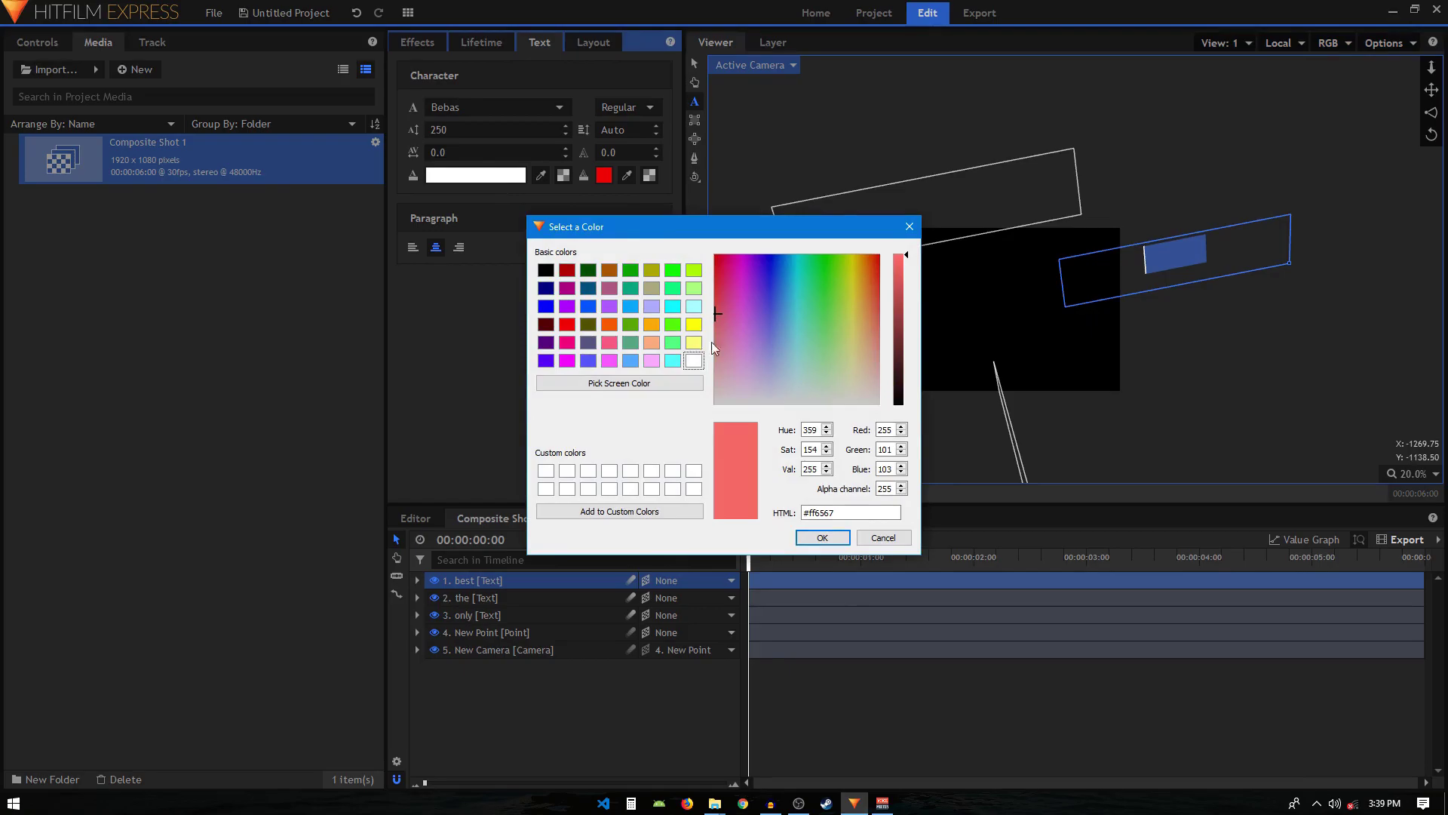
click(823, 537)
Step: Preview the recolored text animation, switch back to the selection tool and replay it from the beginning
click(770, 563)
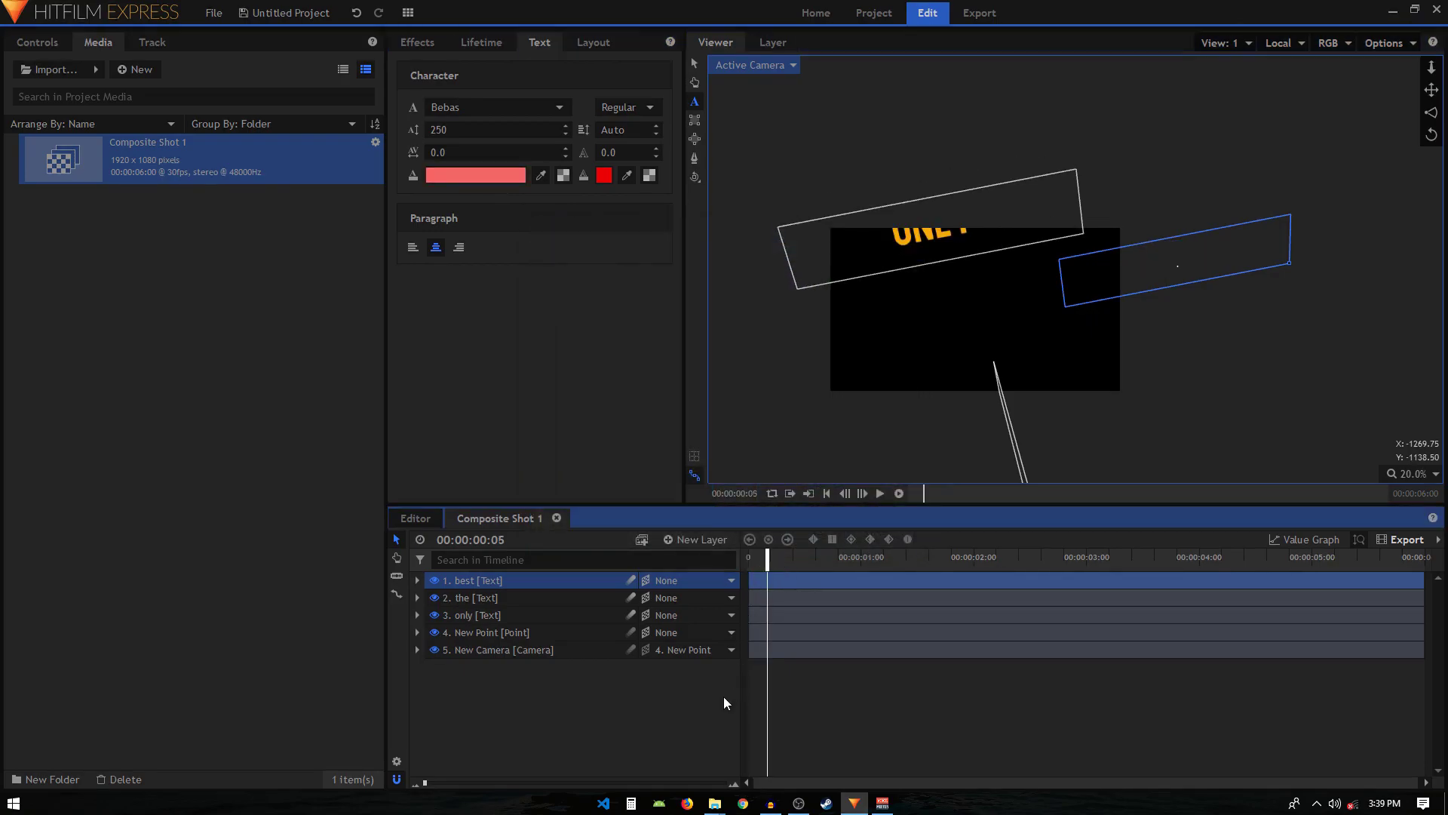
click(722, 696)
key(space)
key(space)
click(694, 64)
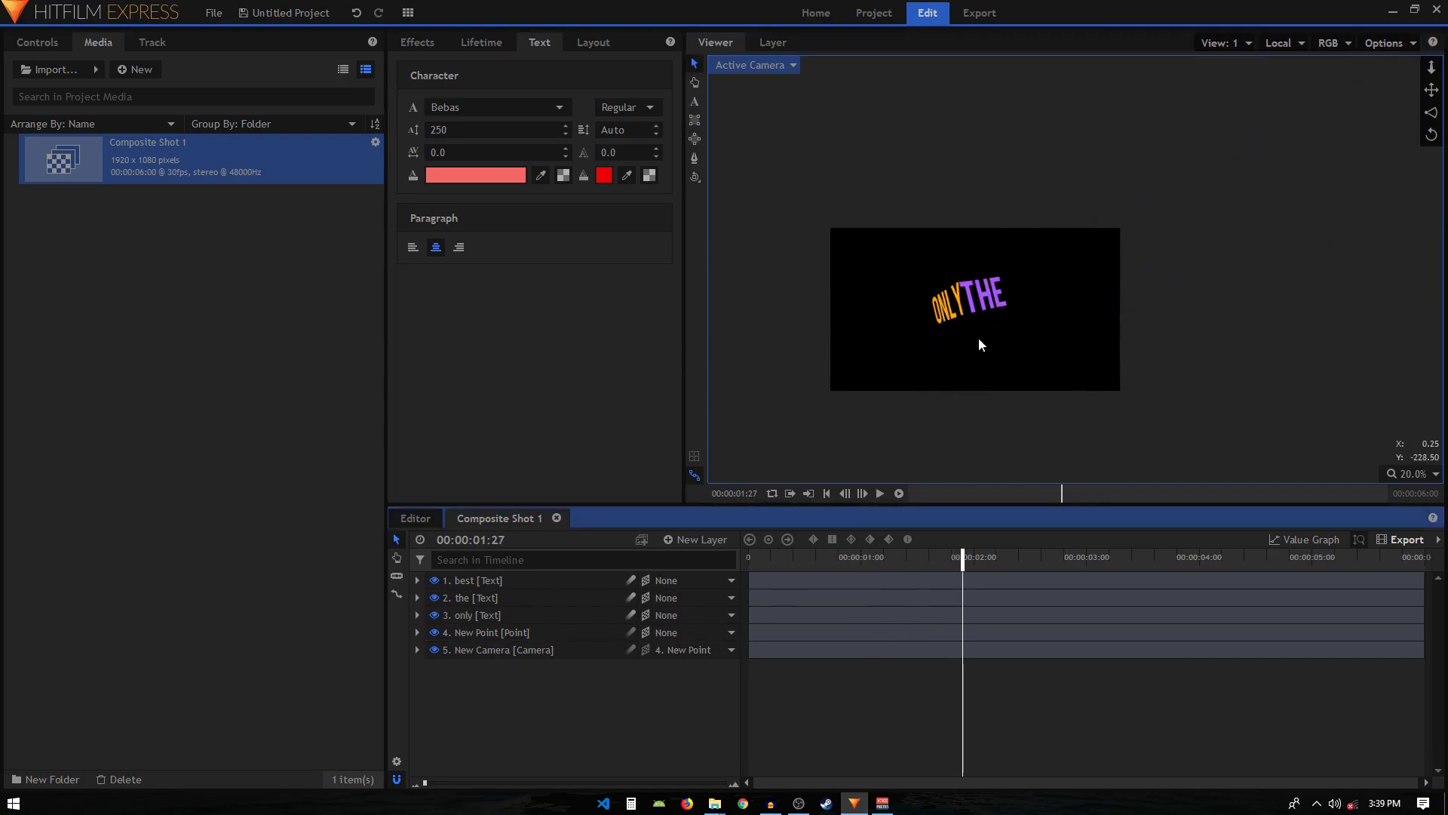
scroll(1012, 308, up, 2)
click(749, 559)
key(space)
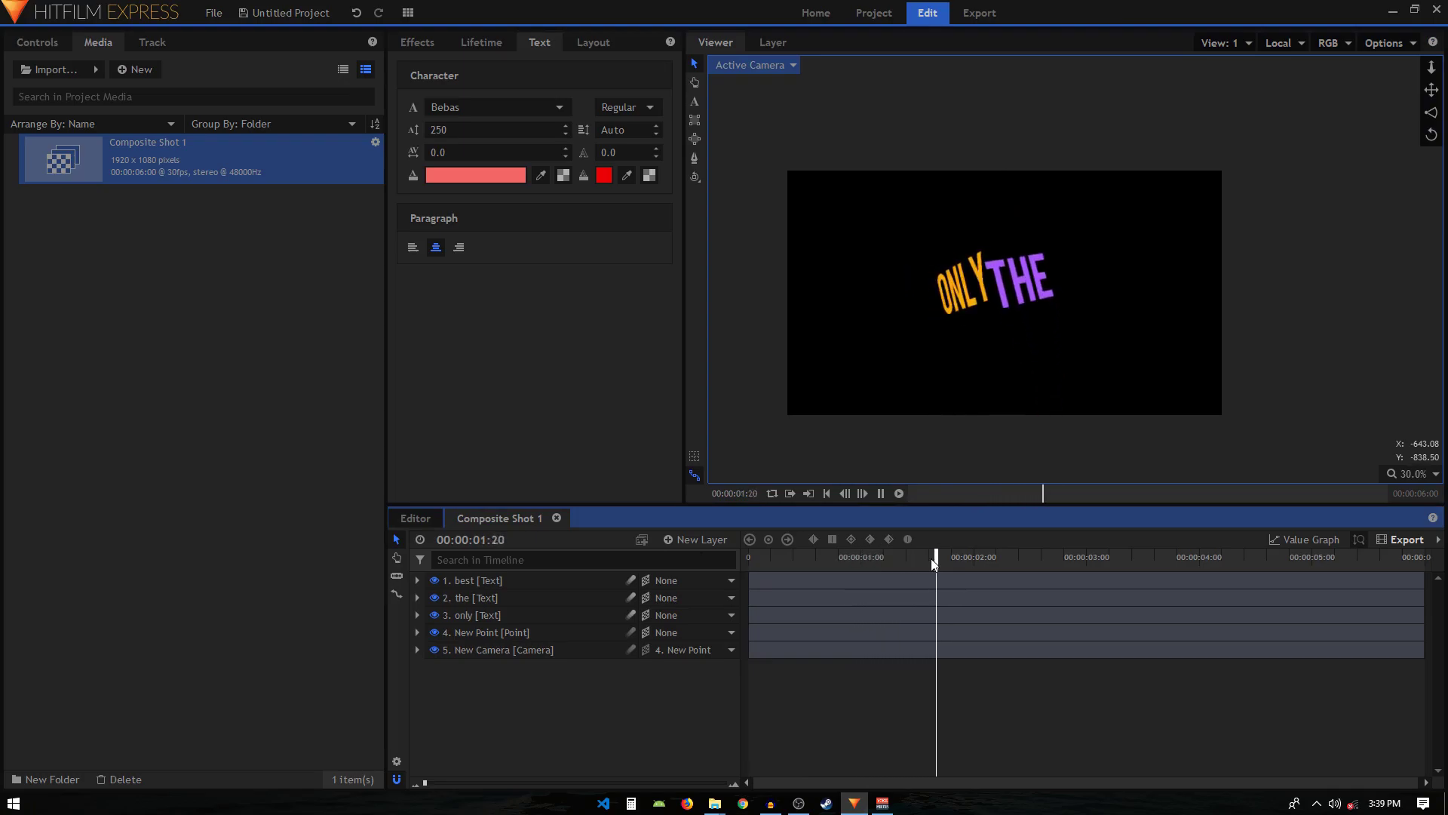
Step: Examine the best layer's position keyframes and scrub through BEST's entrance up to 3:05
drag(808, 558, 1052, 556)
click(550, 581)
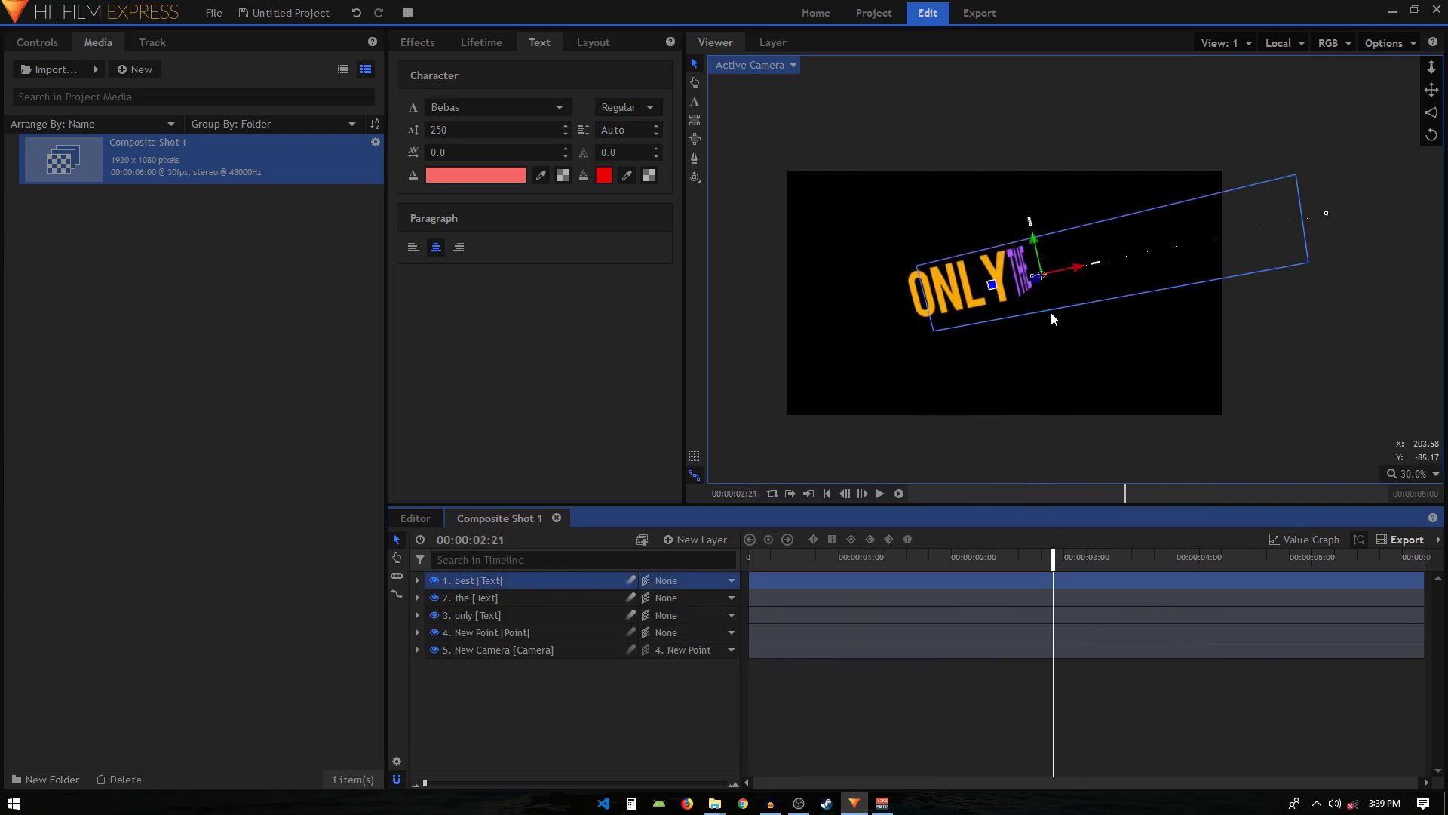
scroll(1051, 312, up, 2)
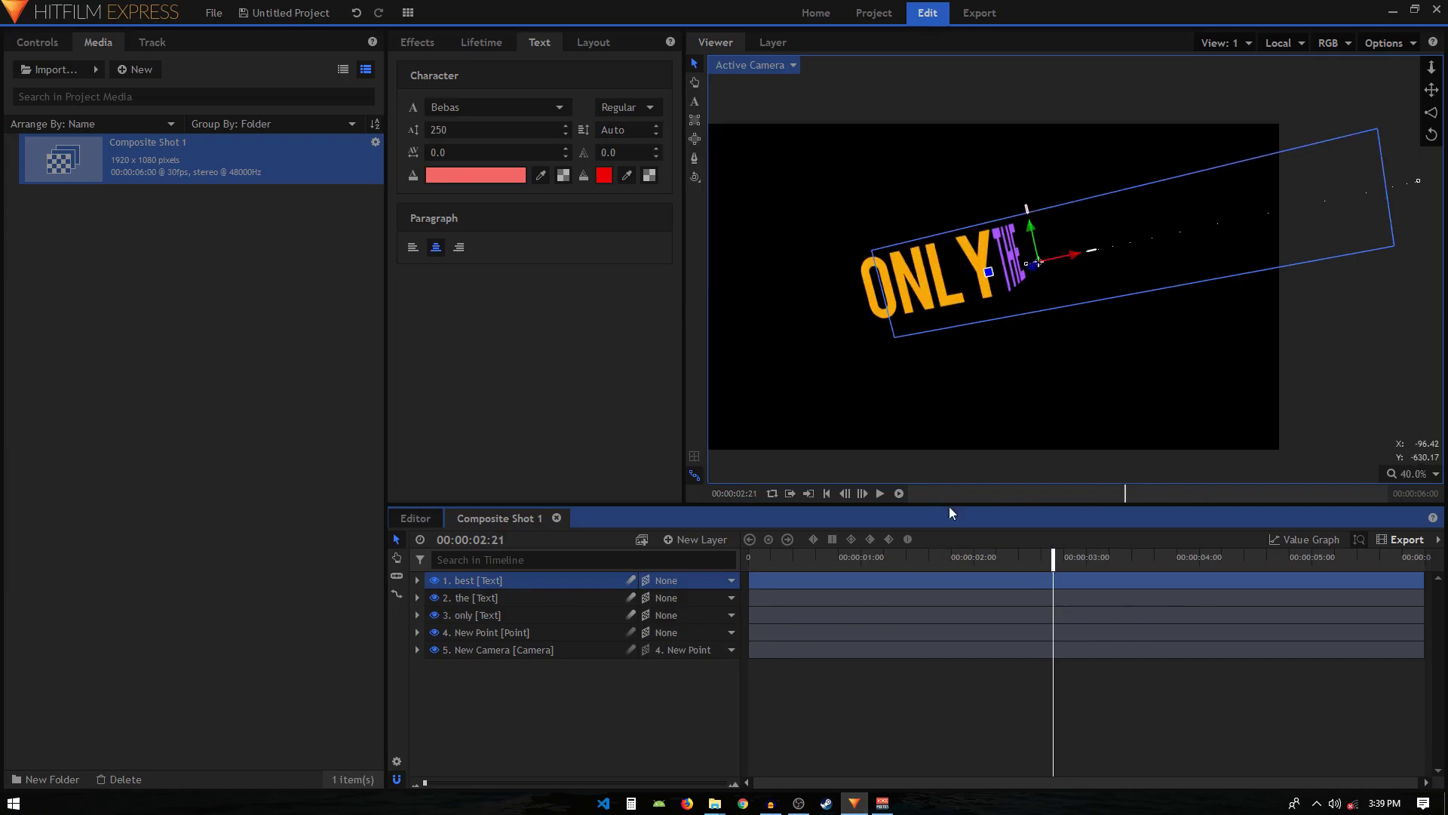
click(417, 580)
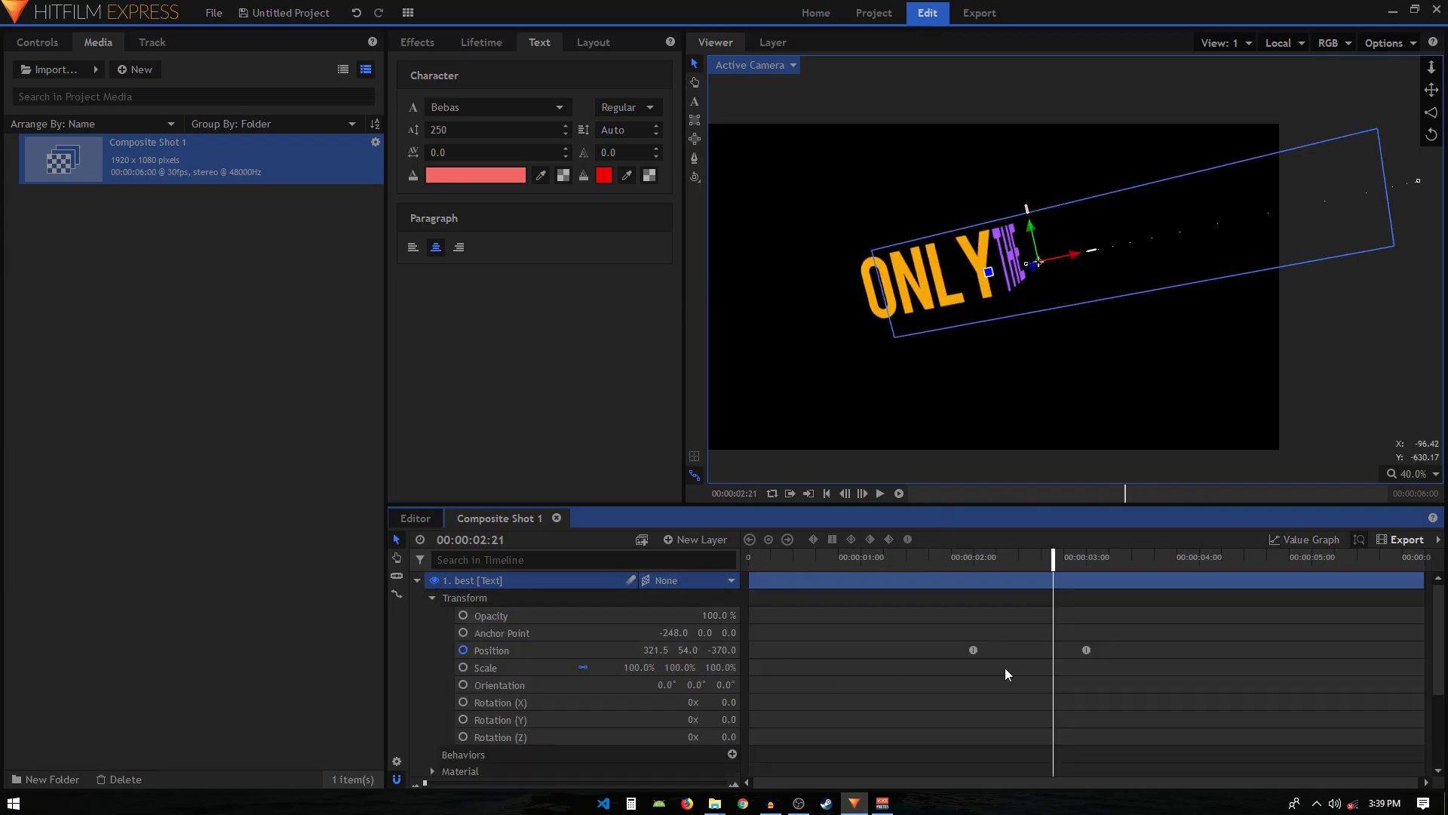
click(964, 562)
drag(964, 562, 1106, 574)
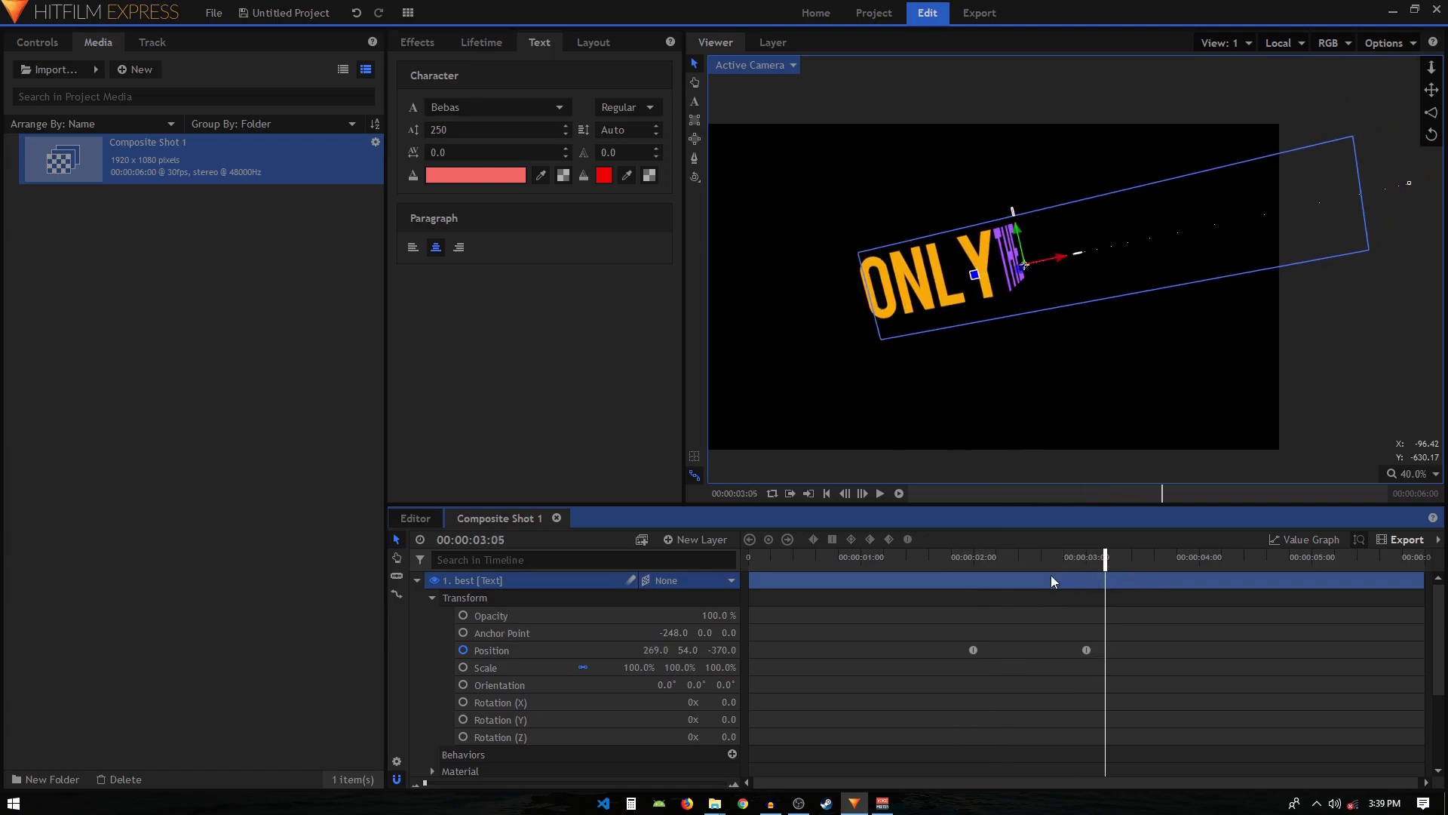
click(417, 580)
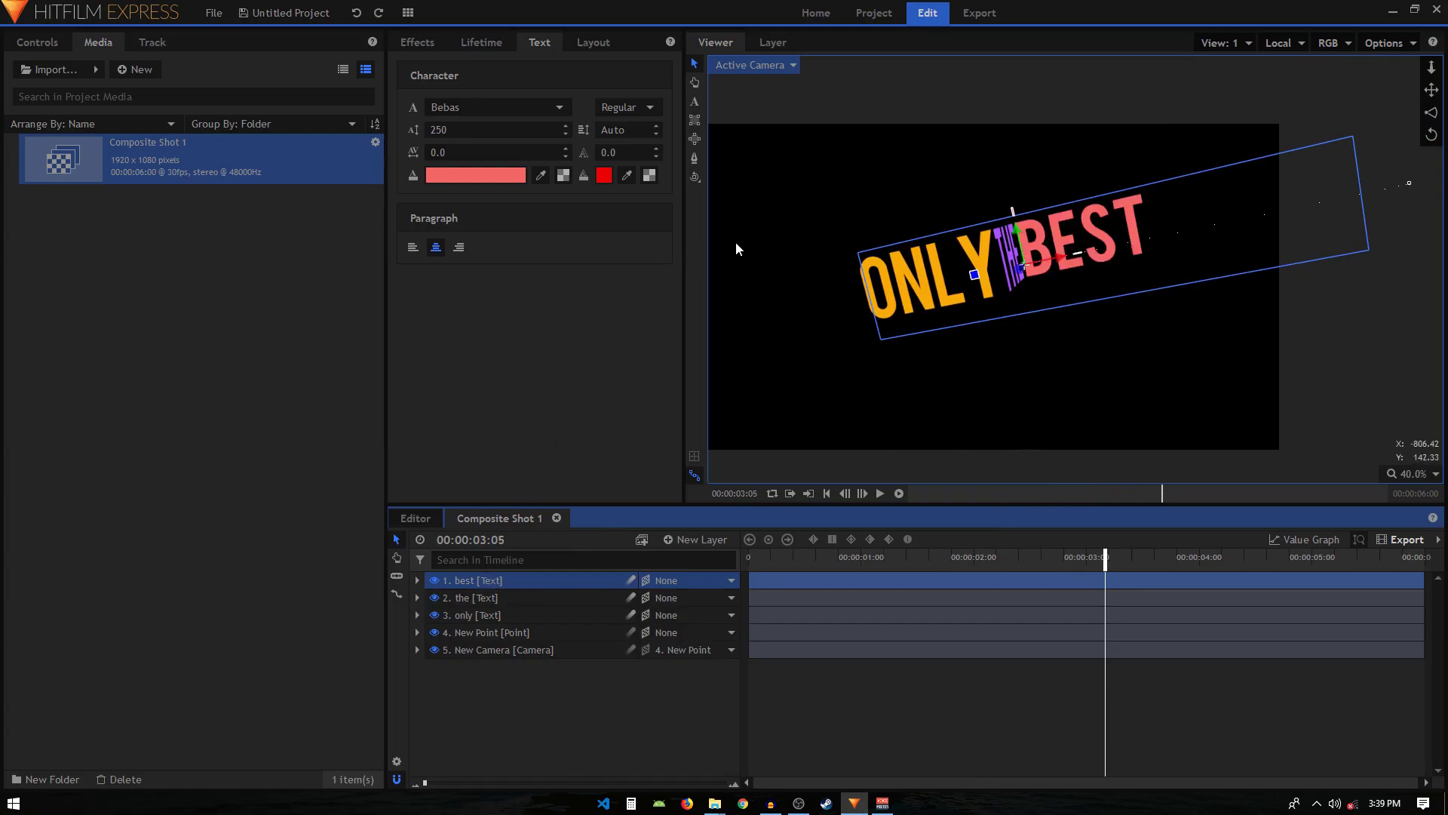
Step: Play the animation from near the start to just past 3 seconds to check all three colored words
click(595, 704)
click(765, 559)
key(space)
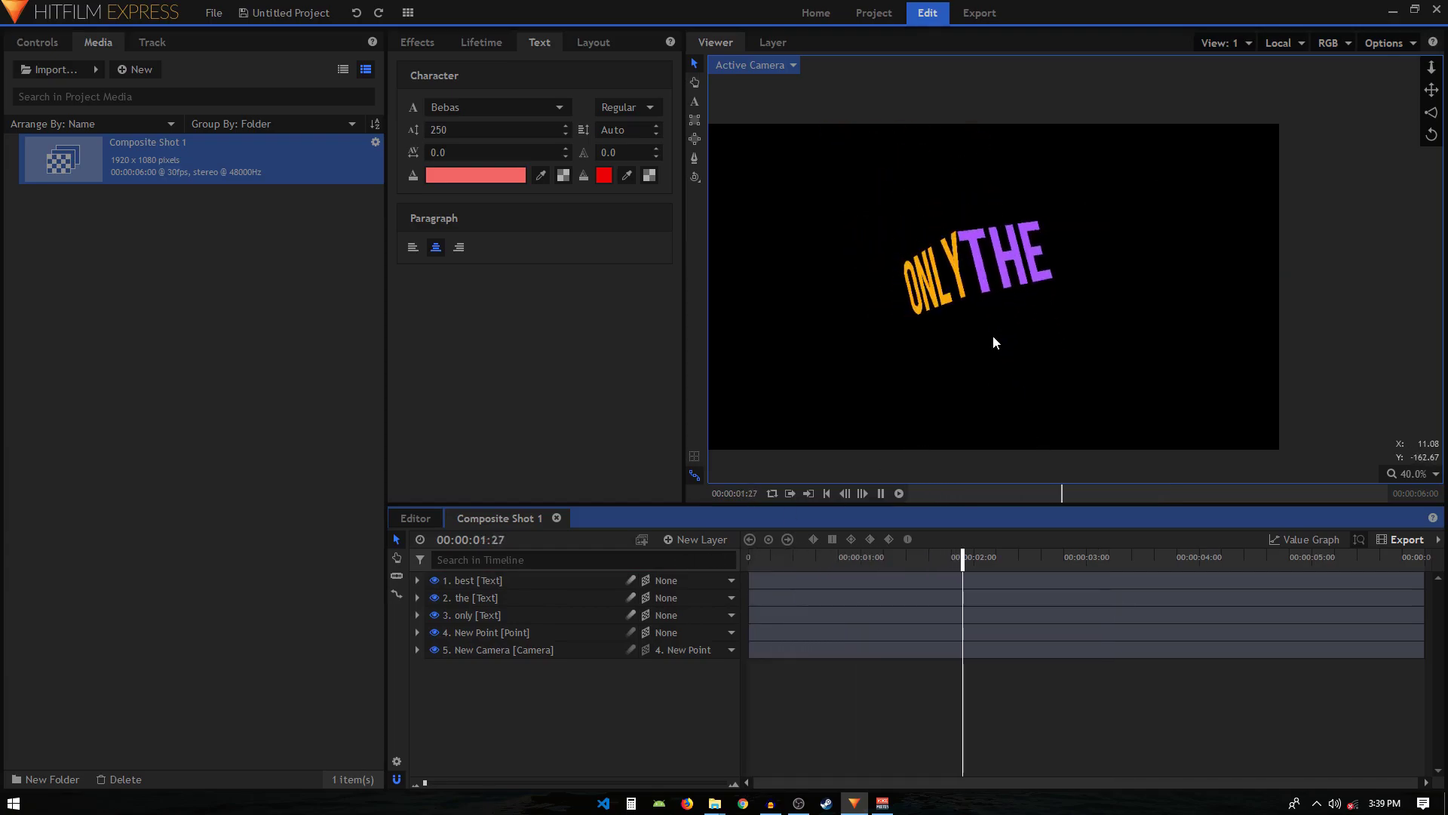
key(space)
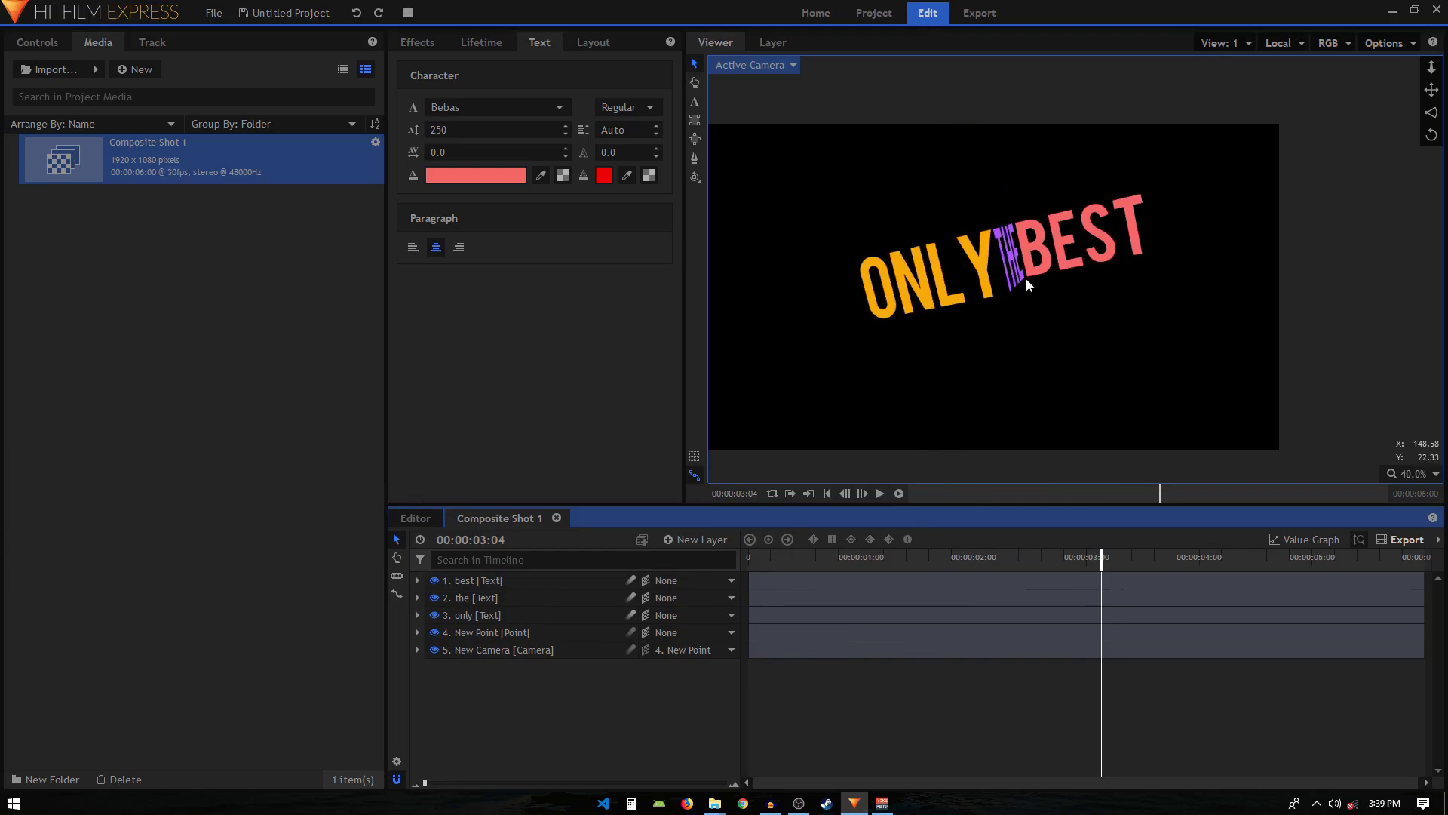
scroll(1010, 260, down, 1)
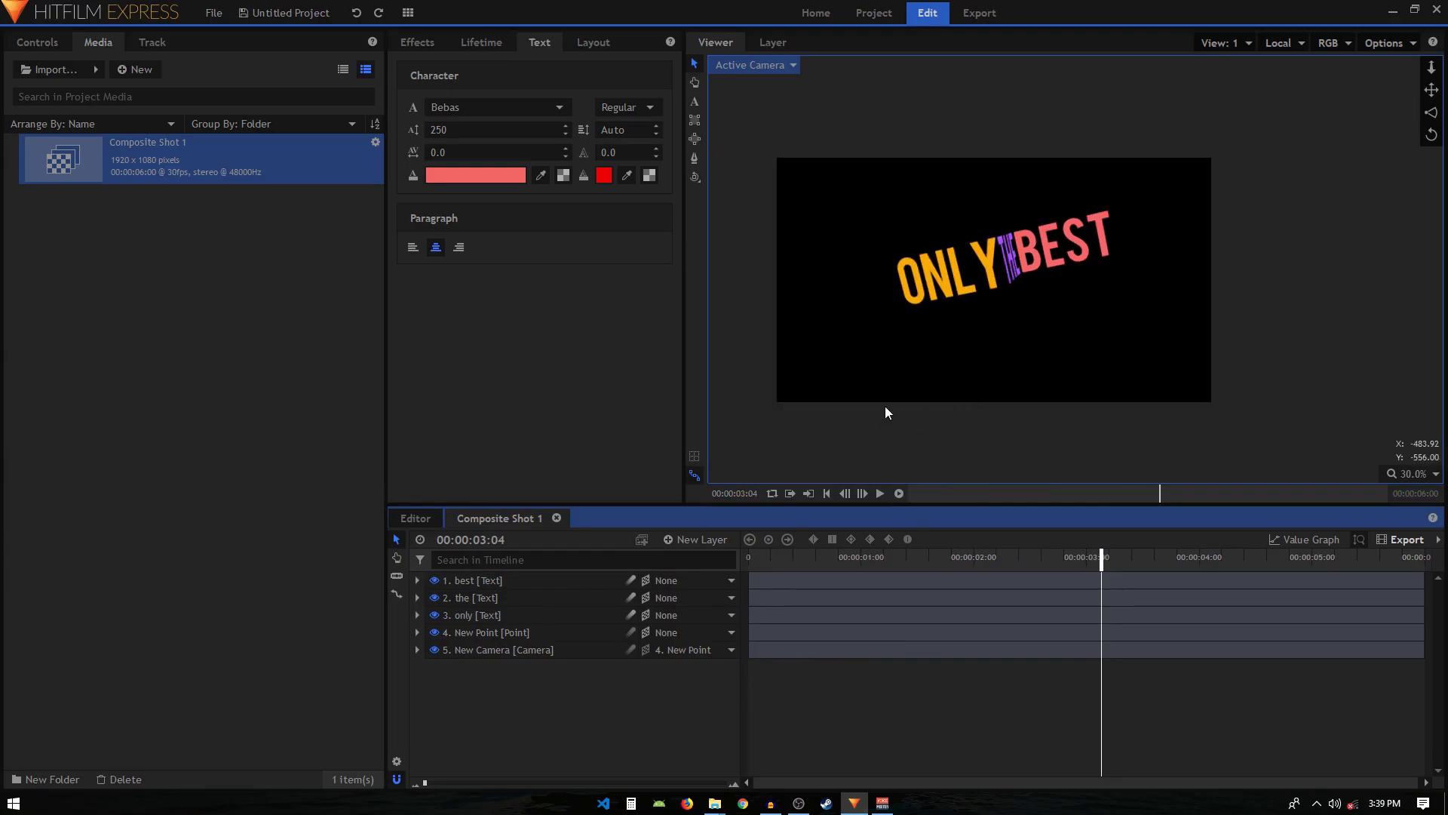
Step: Move the New Point slightly up and to the right in the viewer, and rotate it to reduce the text's tilt
click(491, 633)
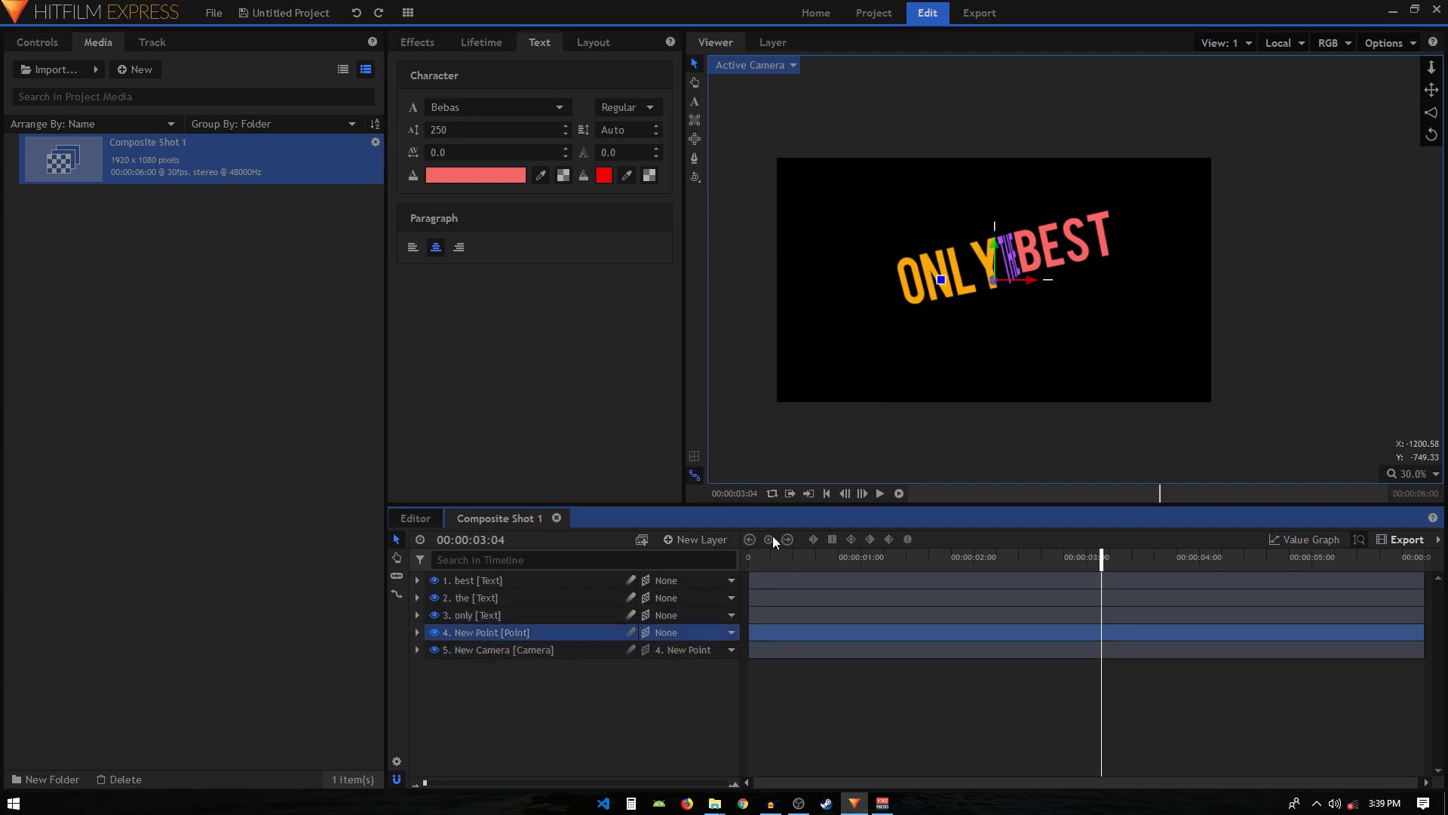
drag(994, 260, 992, 233)
drag(1030, 280, 1048, 282)
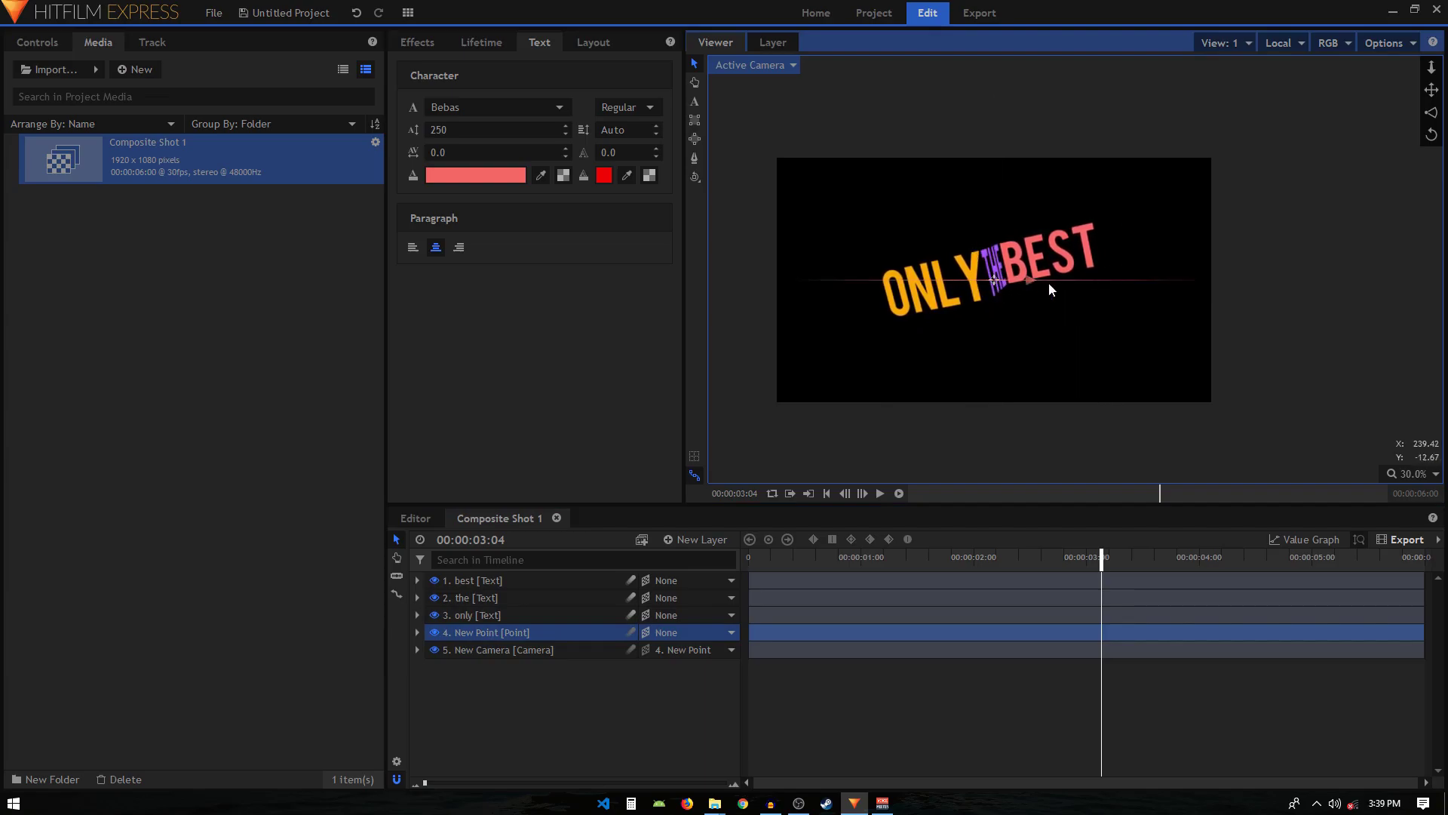
drag(940, 266, 935, 291)
Step: Return the playhead to 0, deselect the New Point and play the animation with the adjusted framing
drag(785, 564, 749, 564)
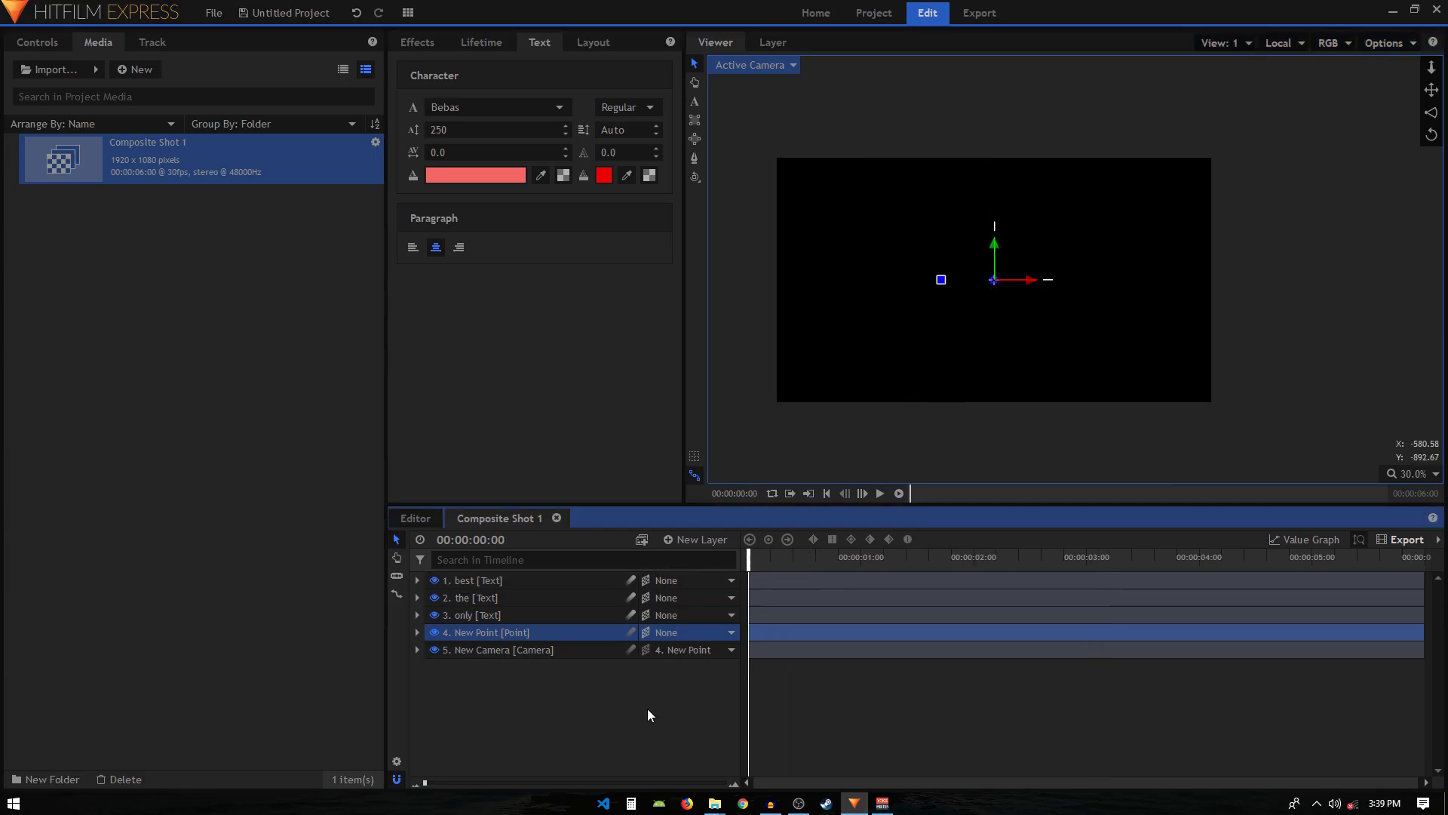
click(893, 649)
key(space)
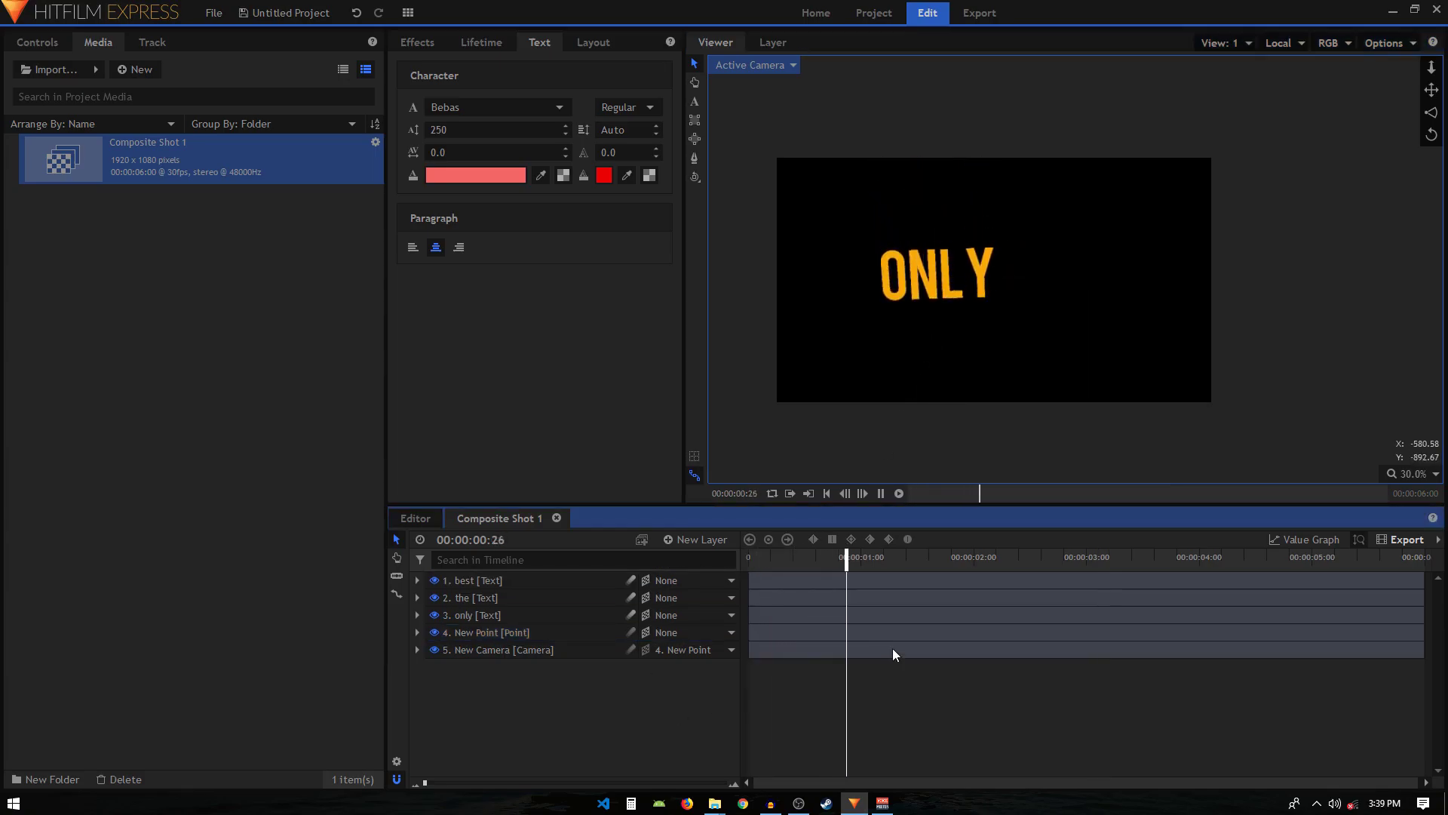